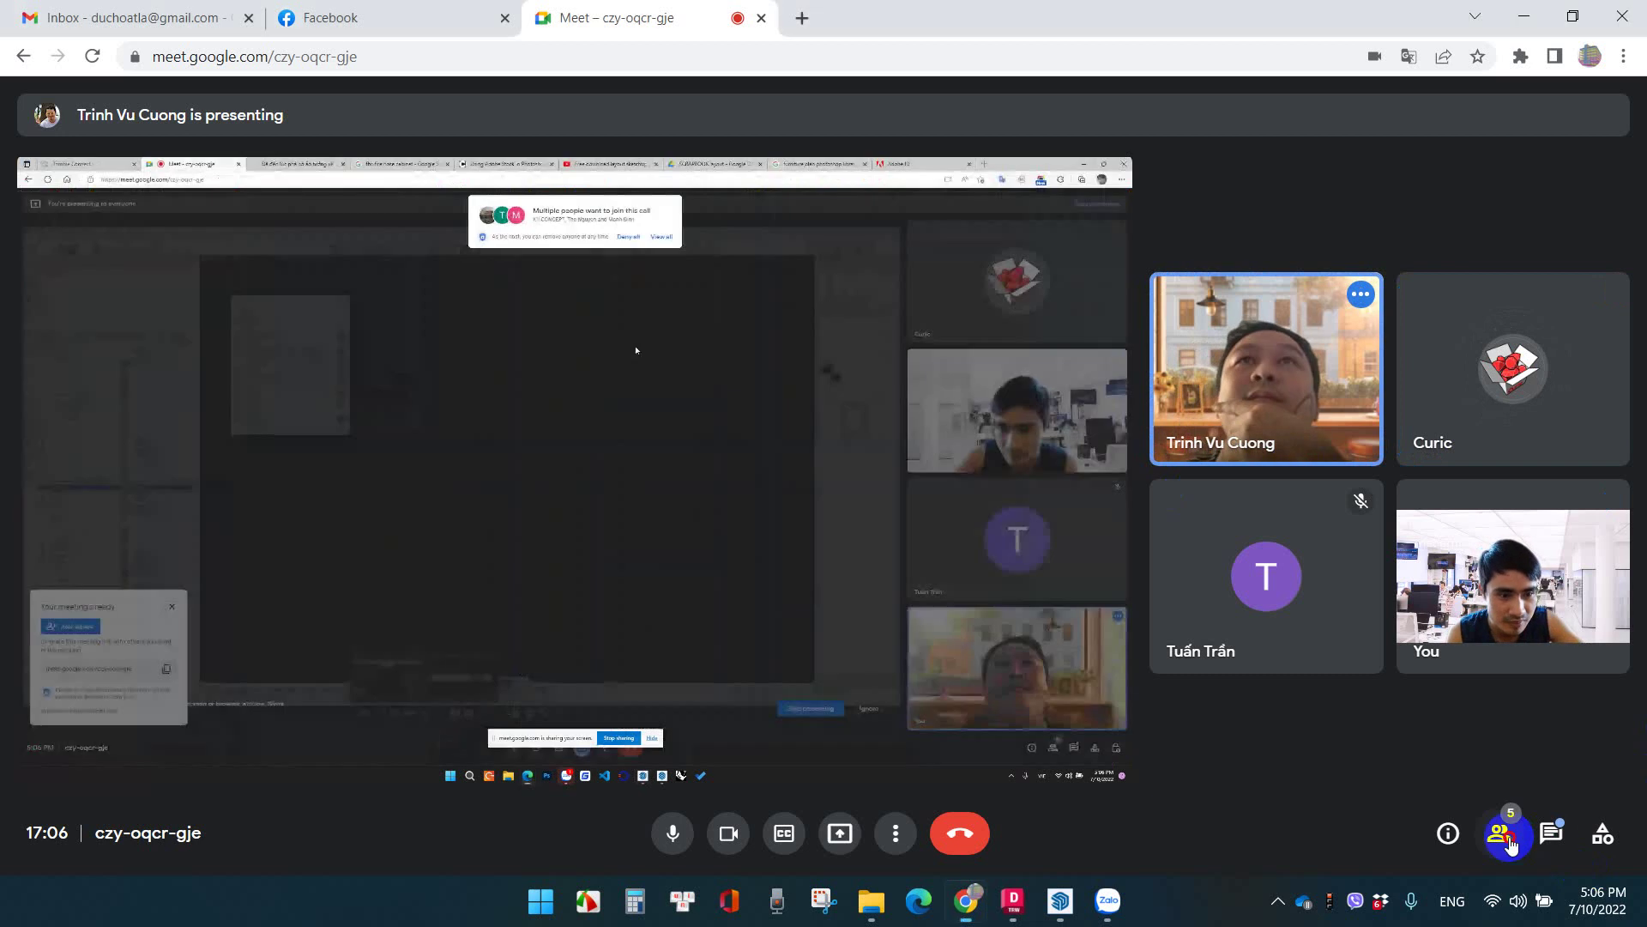
{"action": "left_click", "coordinate": [1509, 840]}
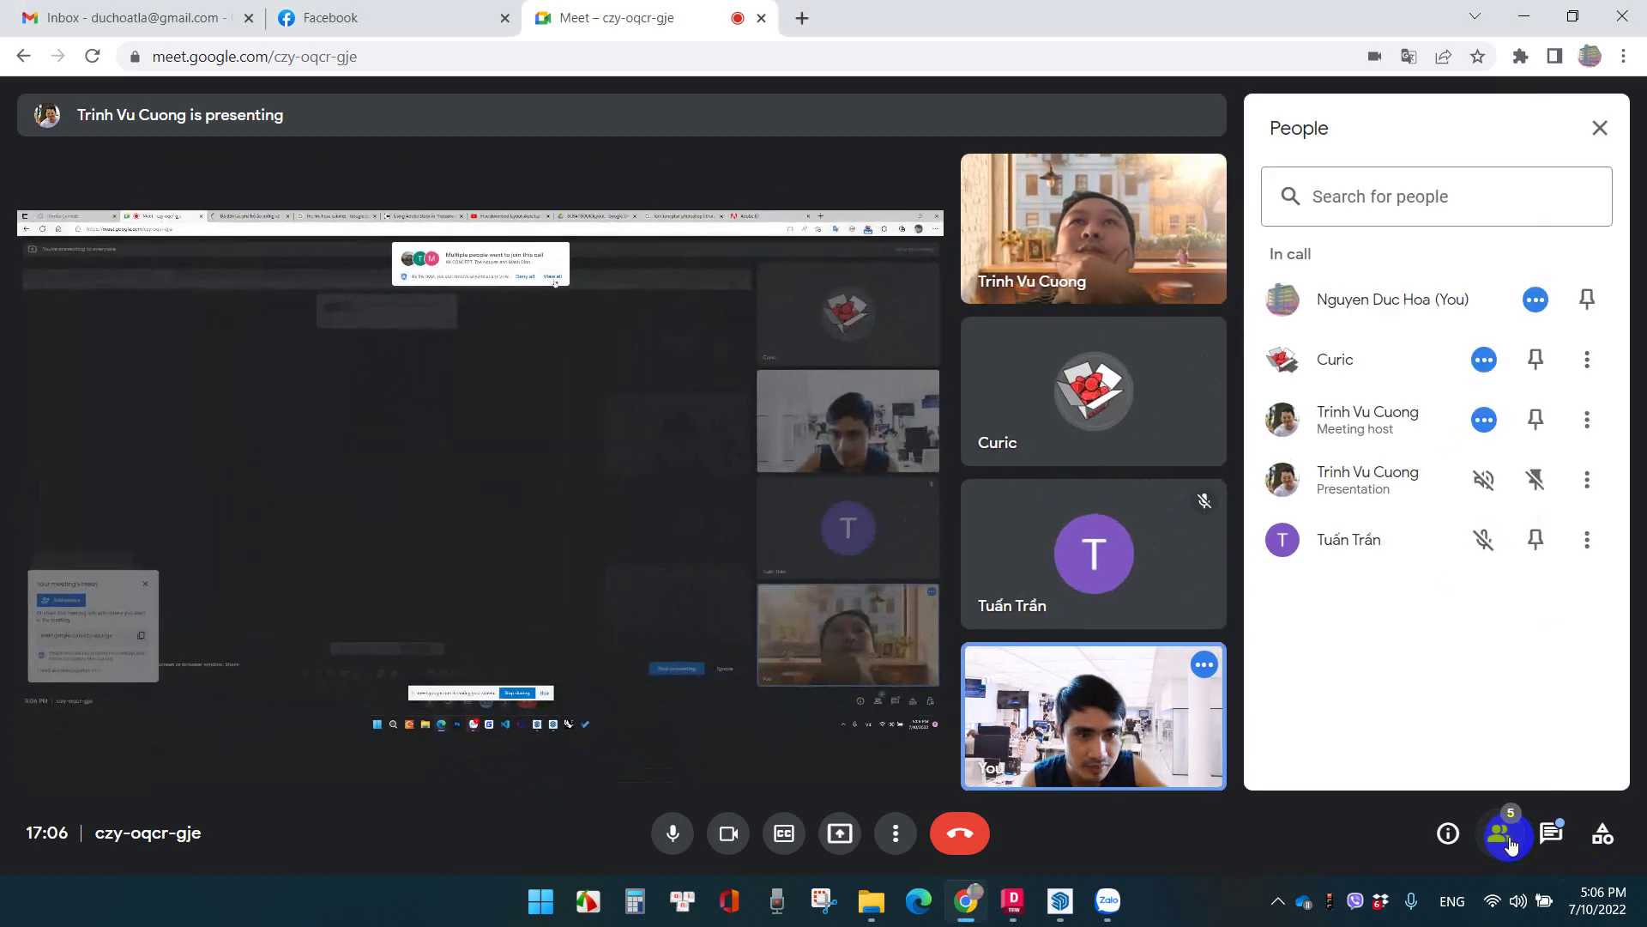
{"action": "left_click", "coordinate": [1536, 846]}
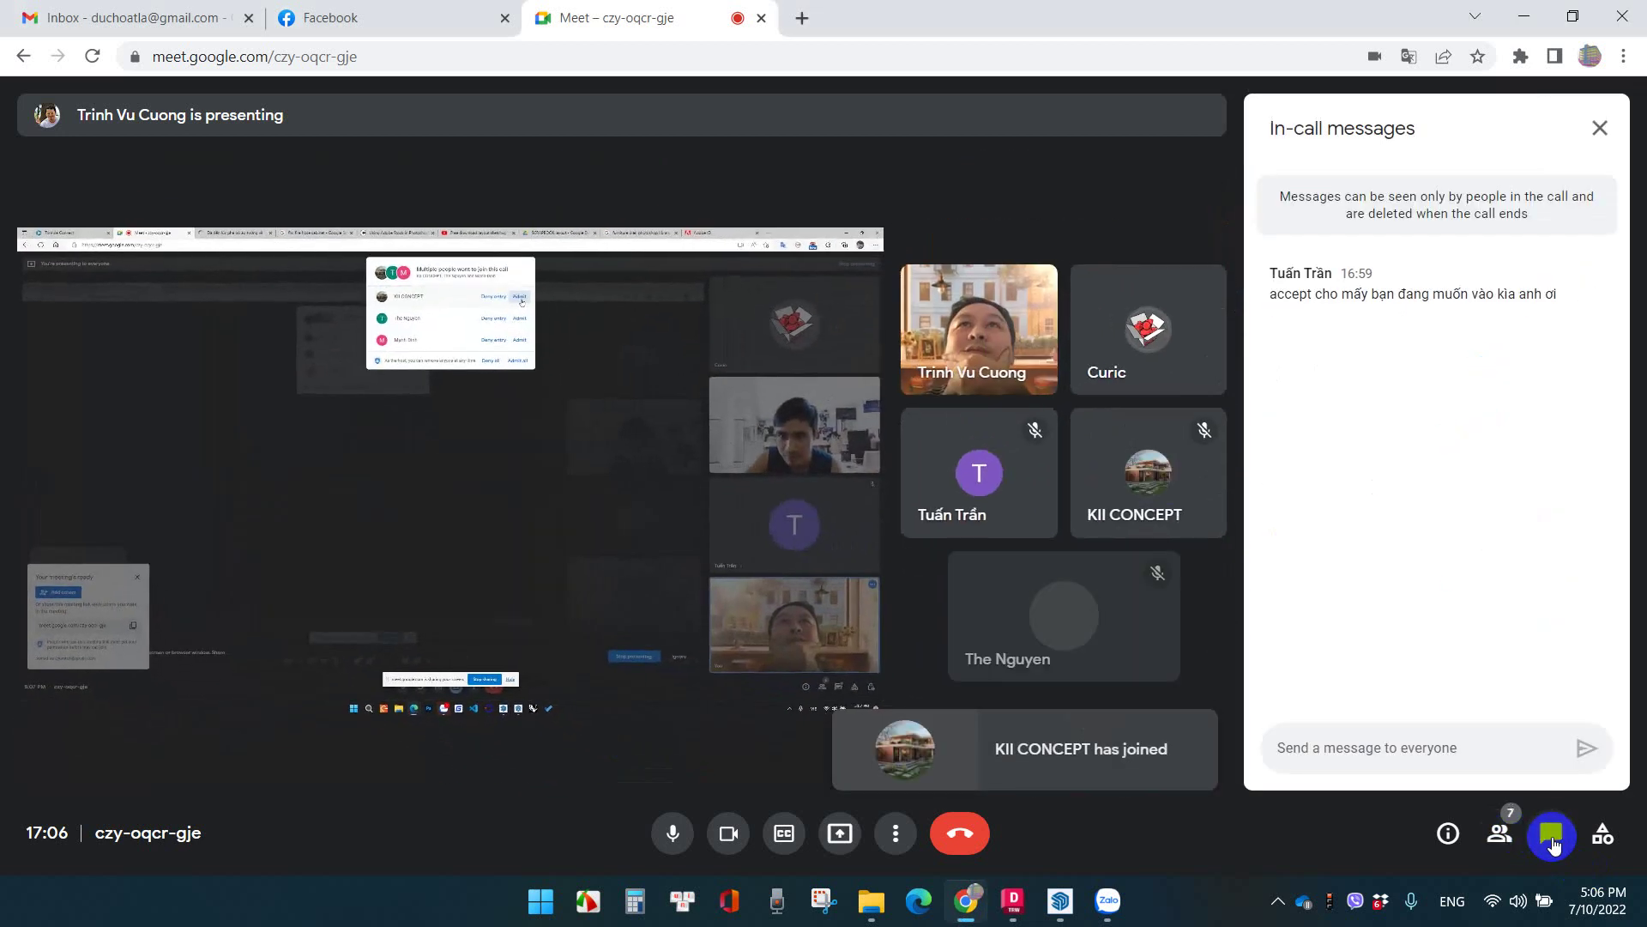
{"action": "left_click", "coordinate": [1496, 841]}
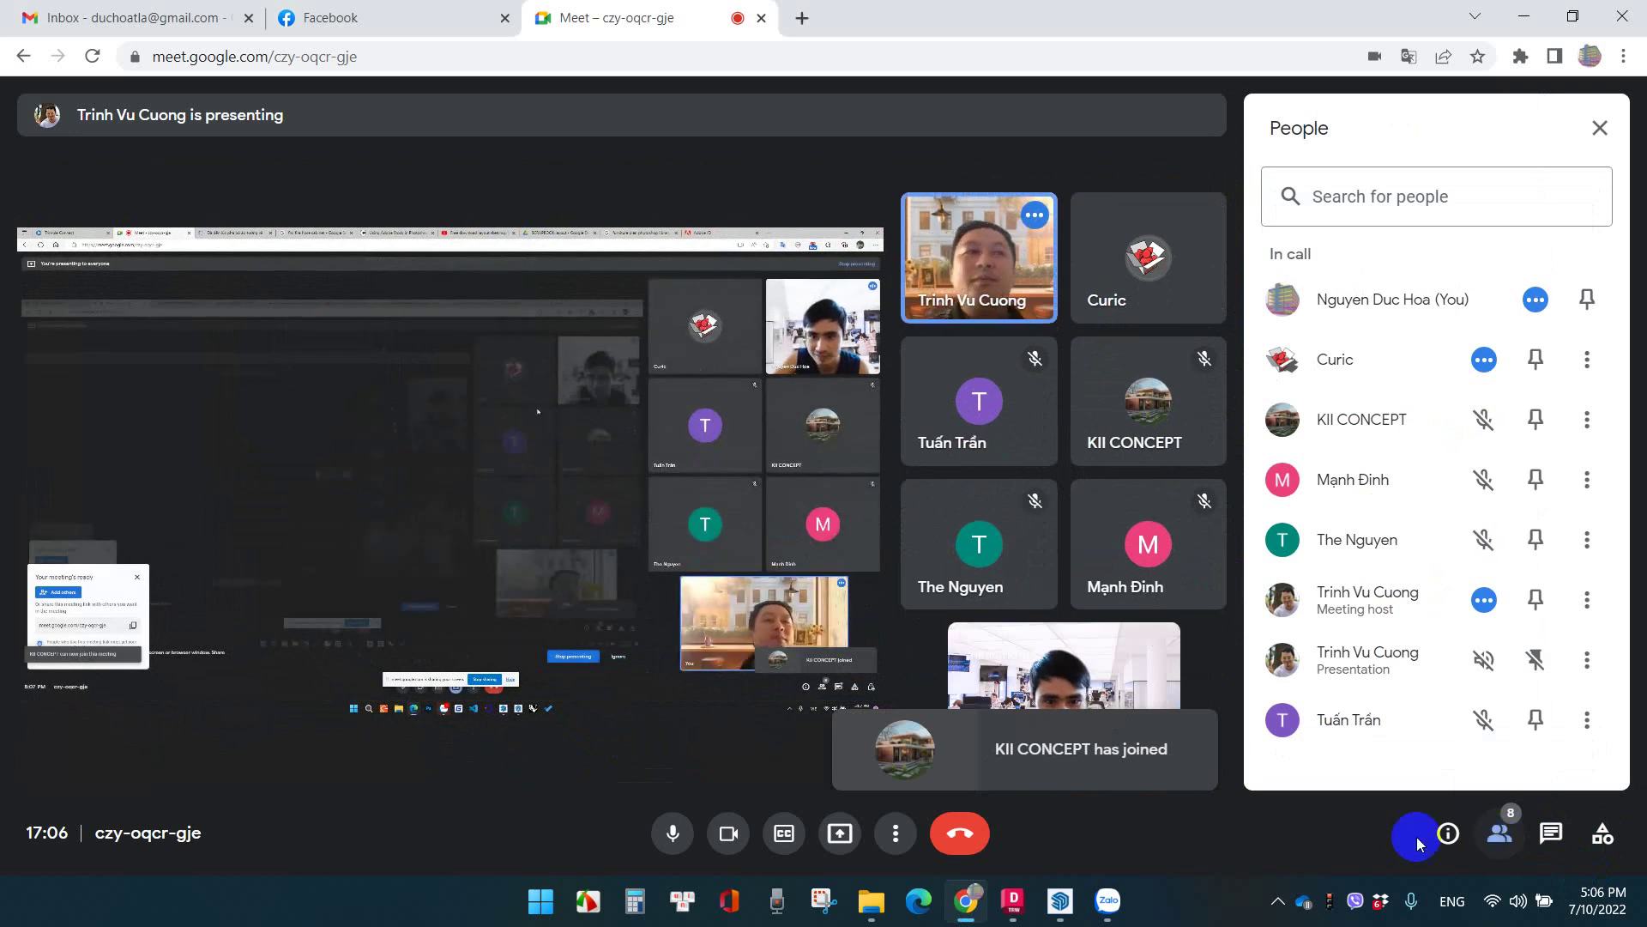
{"action": "left_click", "coordinate": [1598, 126]}
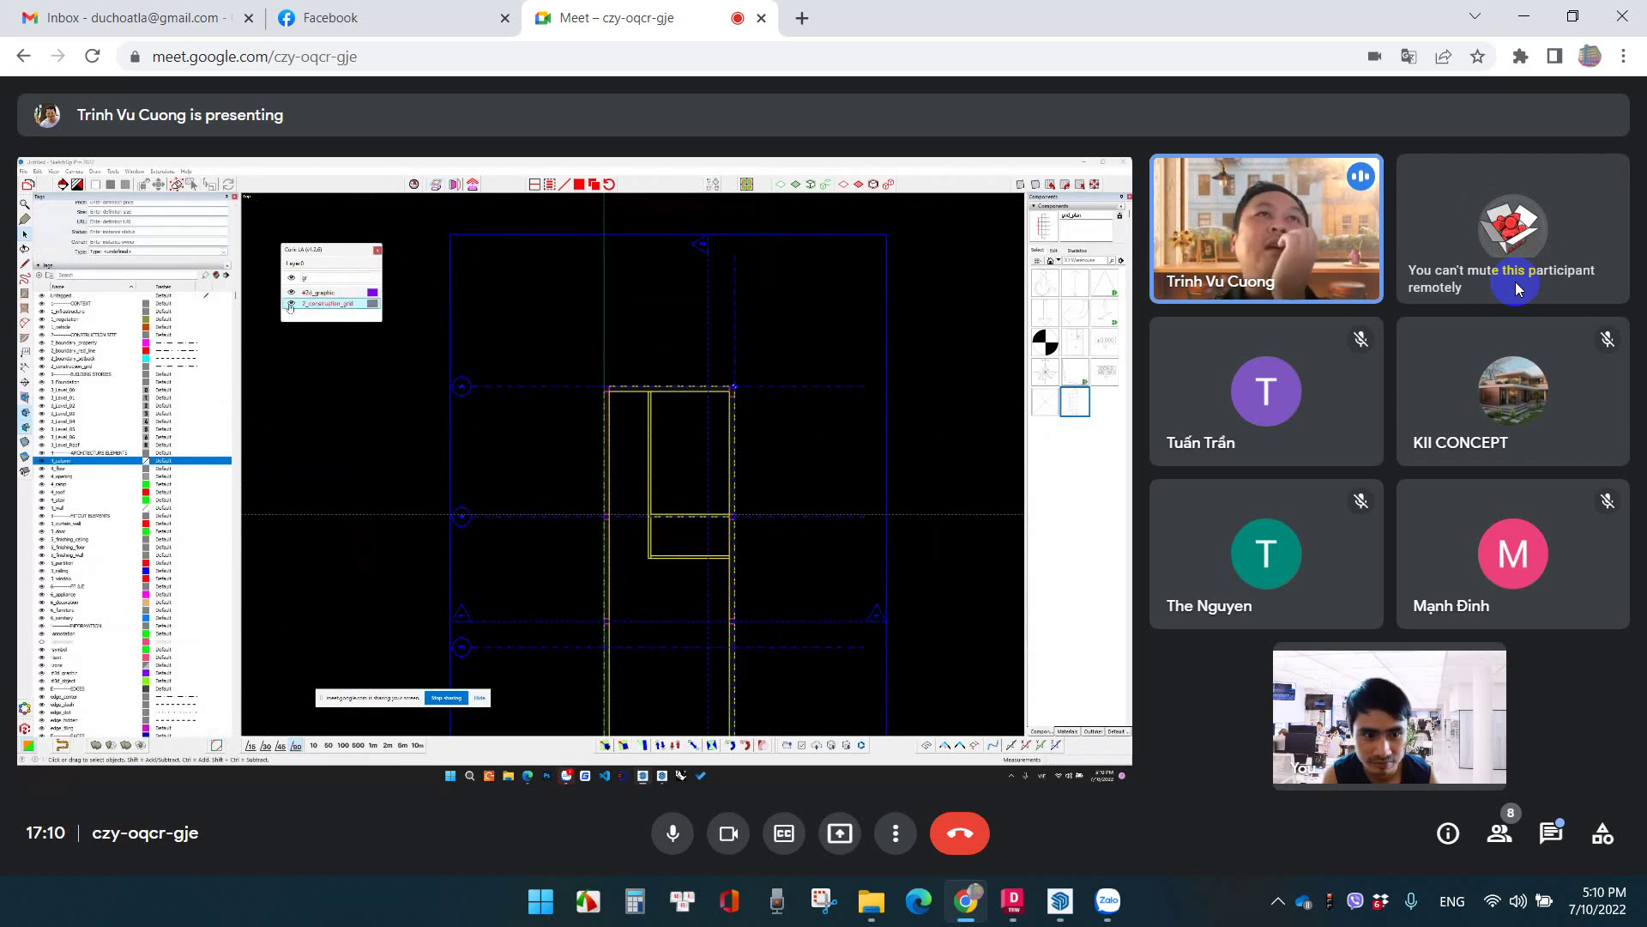
{"action": "left_click", "coordinate": [1559, 833]}
{"action": "left_click", "coordinate": [1554, 832]}
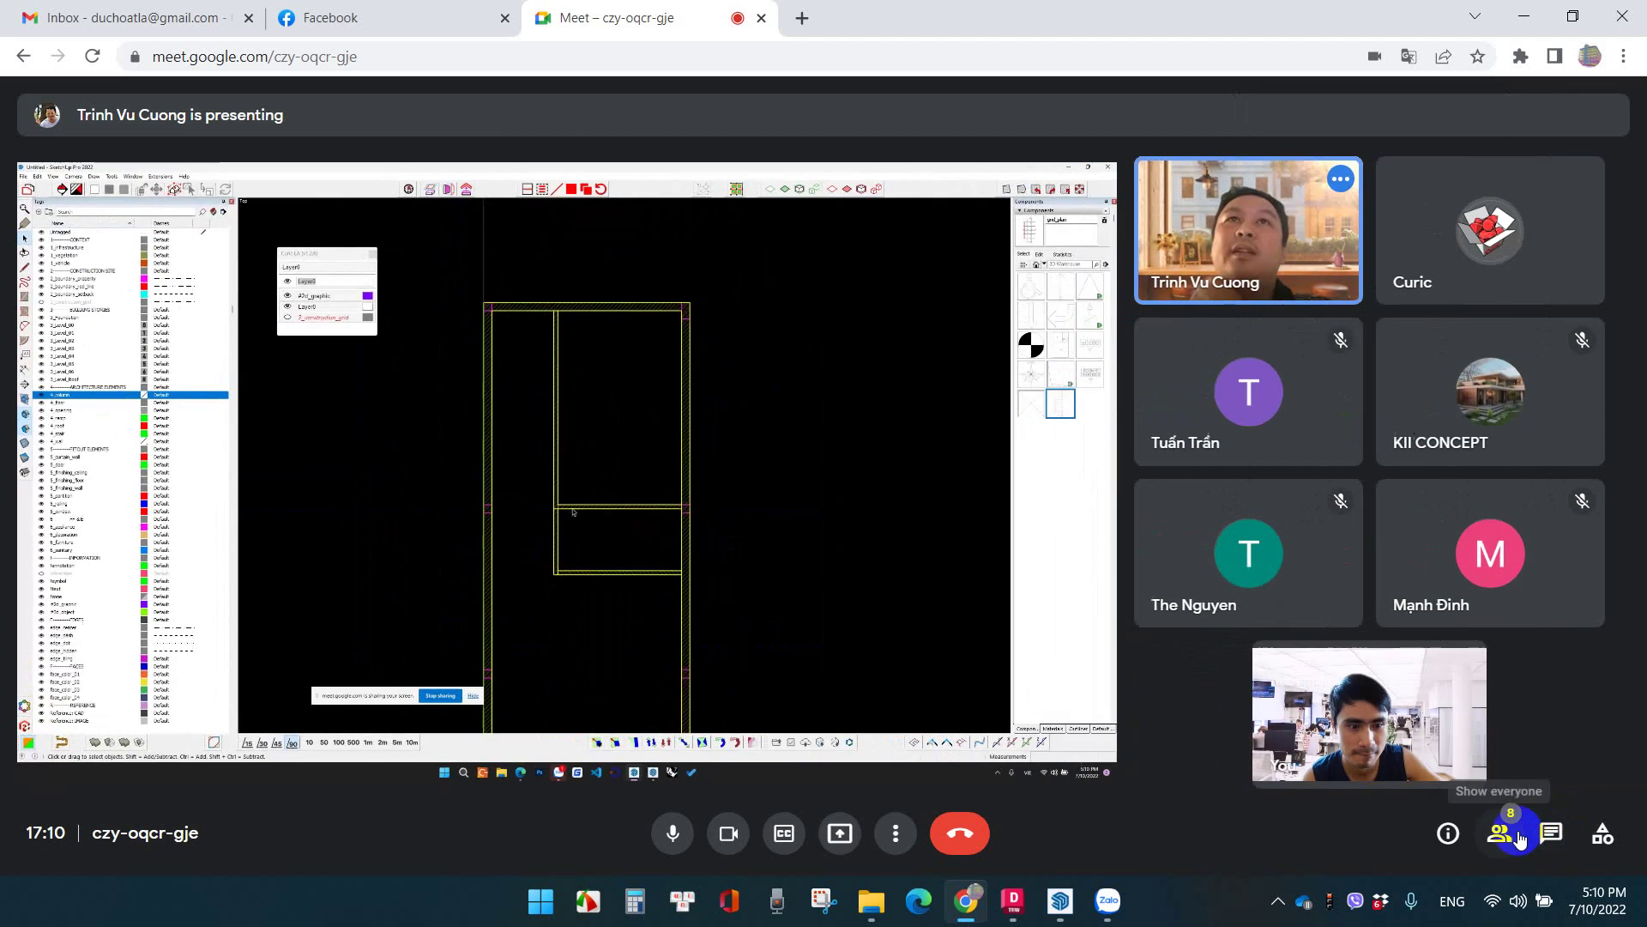
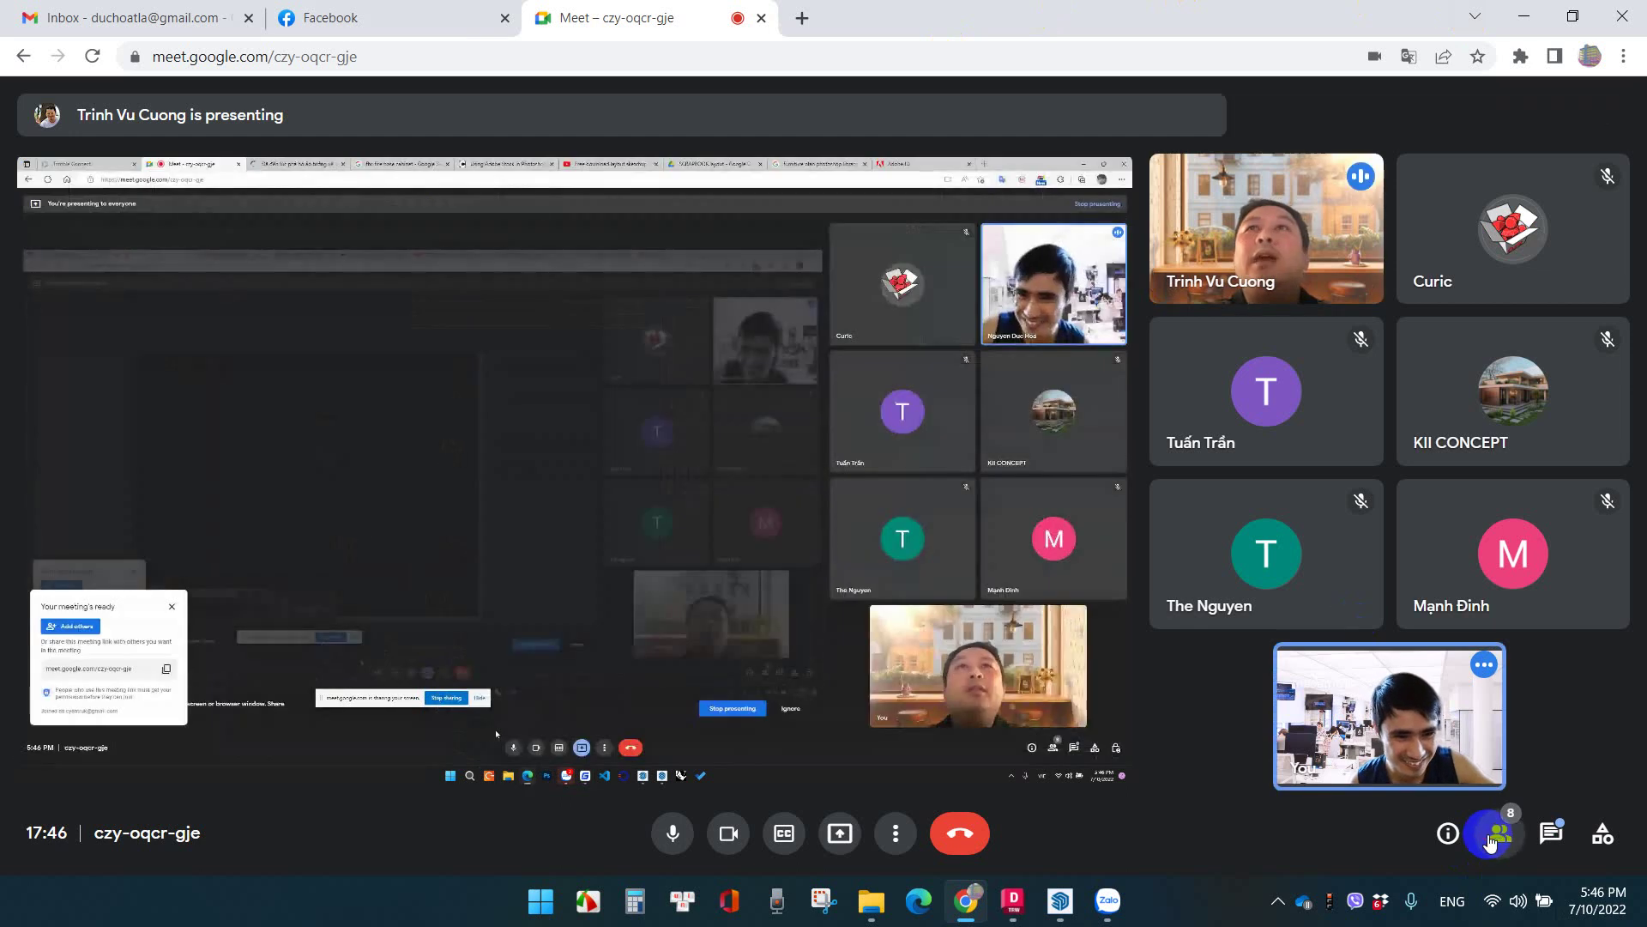
{"action": "left_click", "coordinate": [1498, 834]}
{"action": "left_click", "coordinate": [1490, 841]}
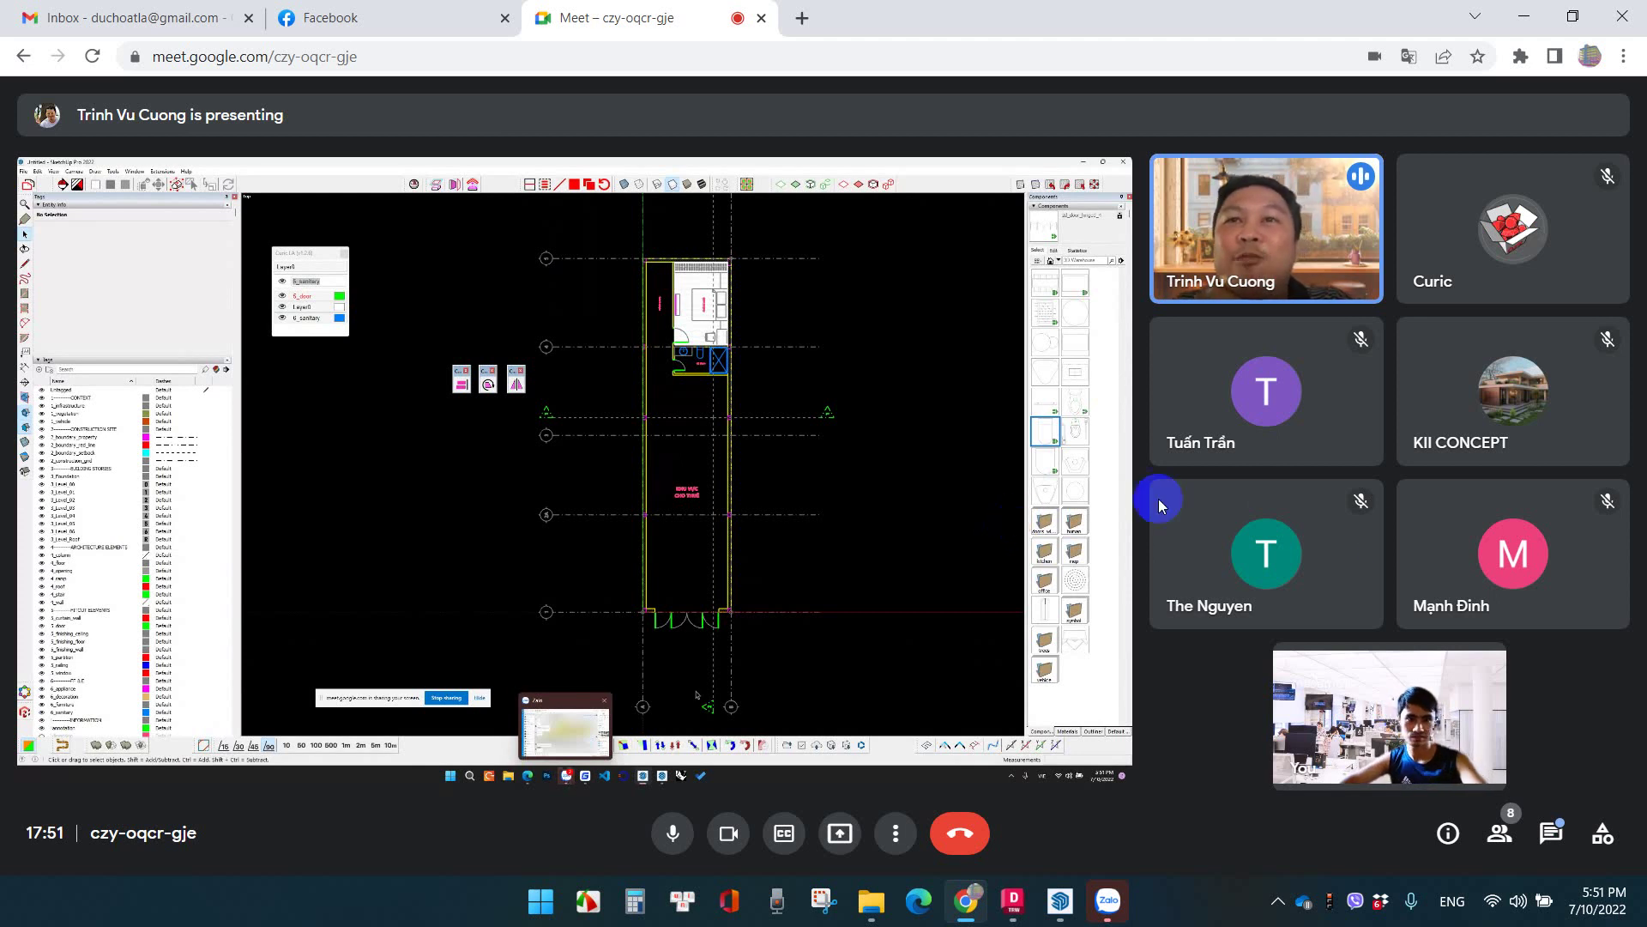
{"action": "left_click", "coordinate": [1545, 837]}
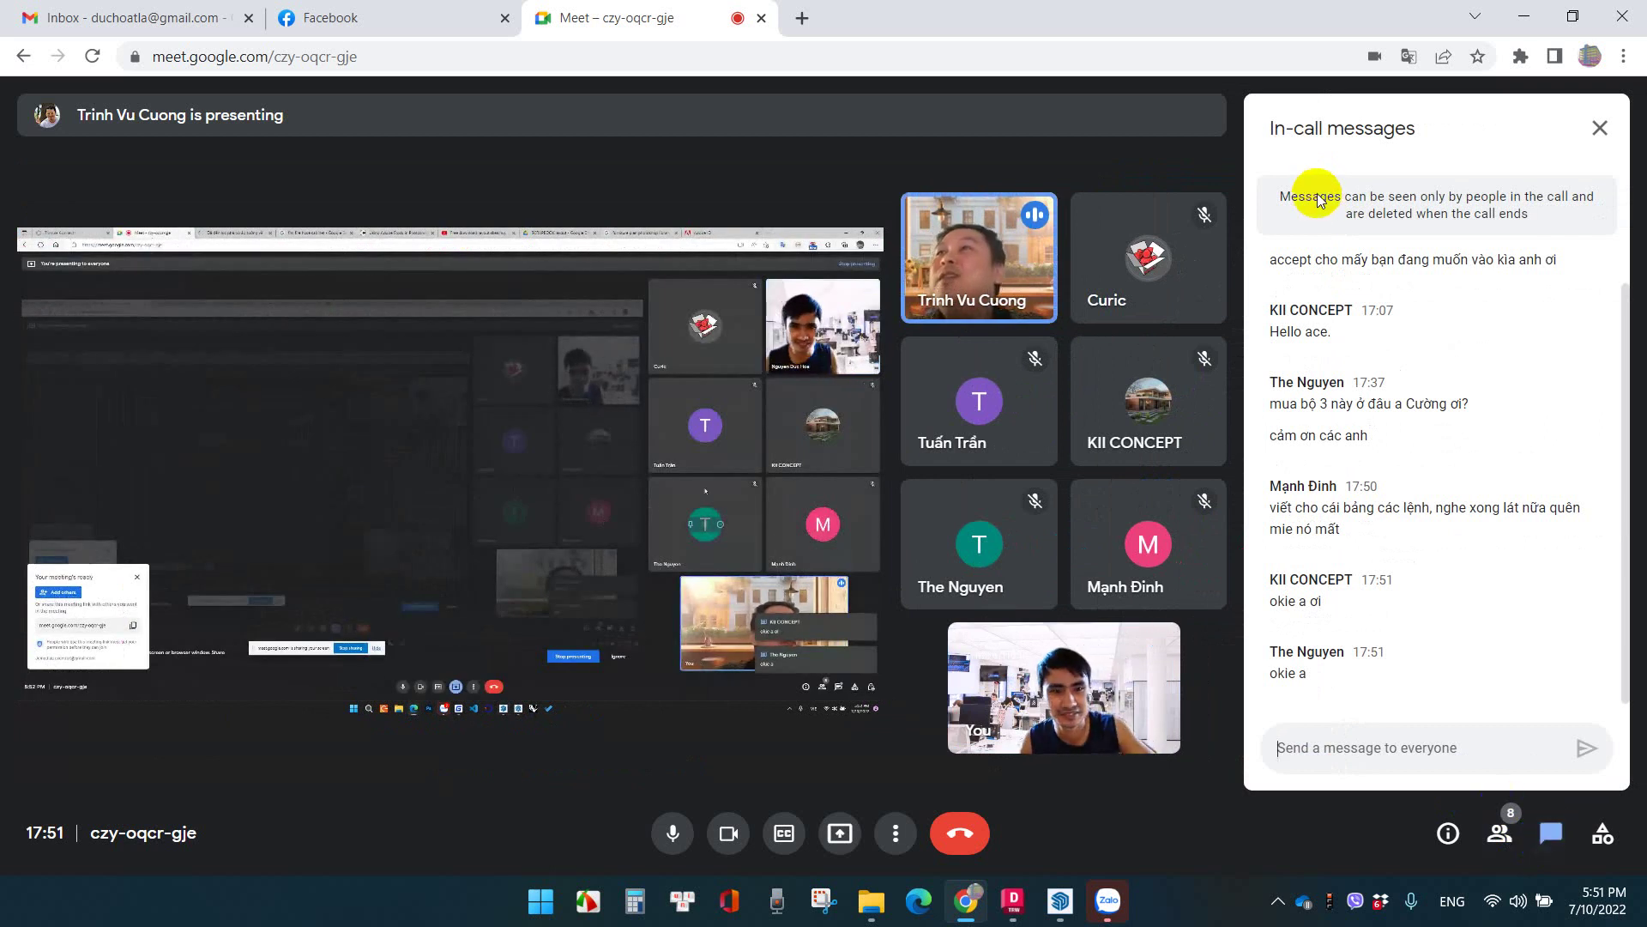
{"action": "left_click", "coordinate": [1617, 134]}
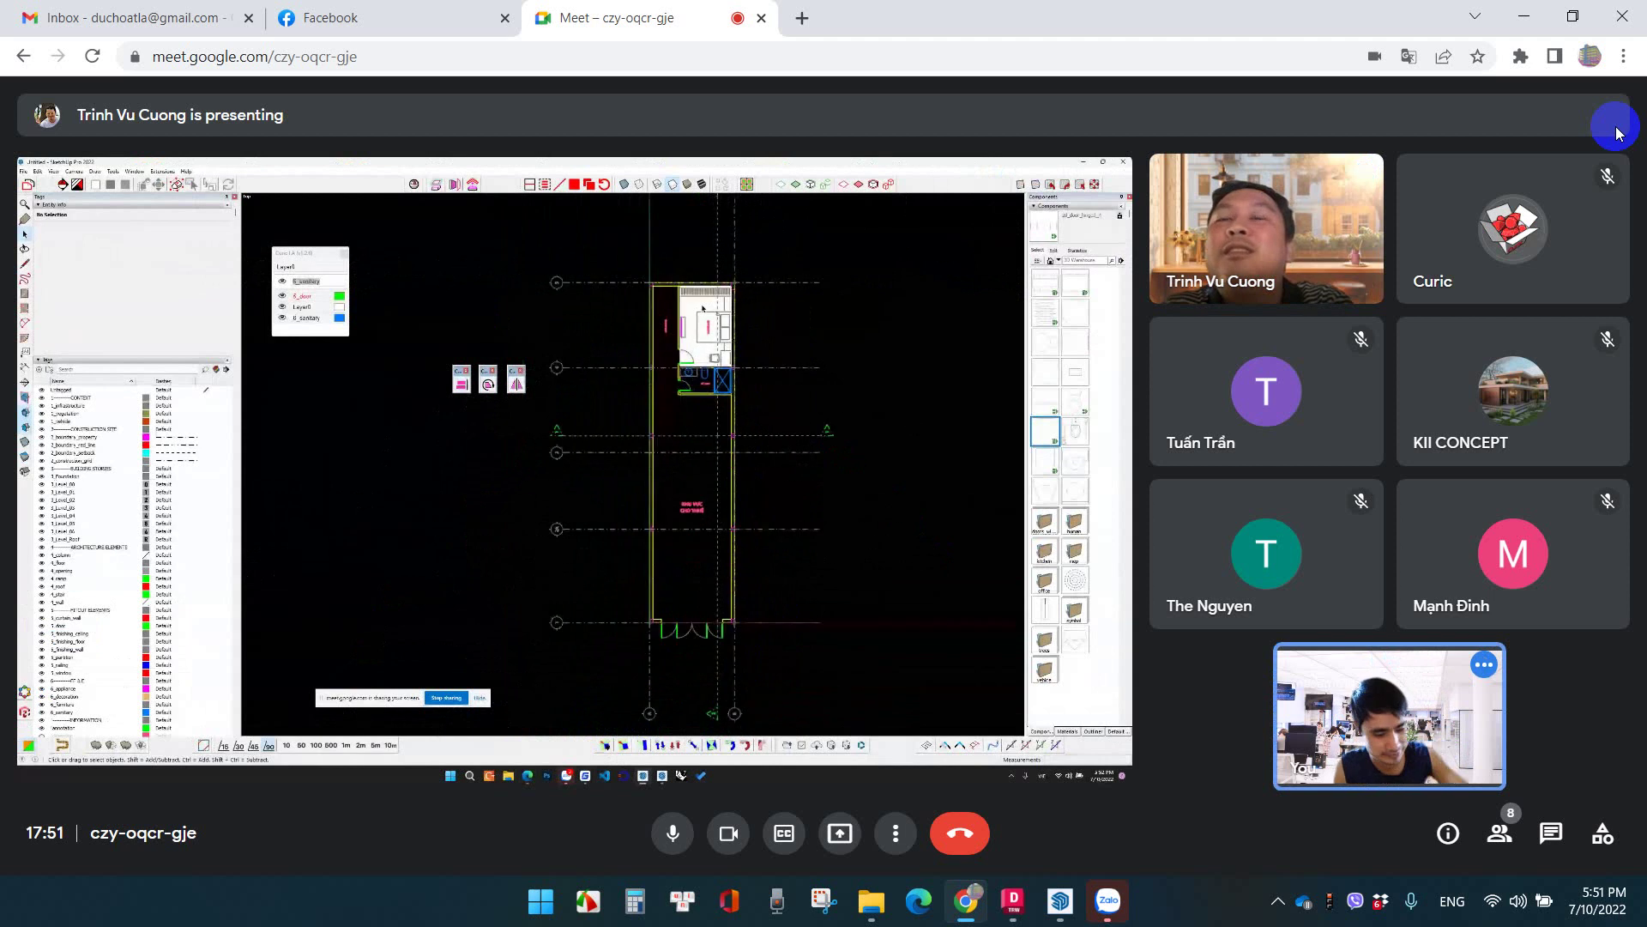
{"action": "left_click", "coordinate": [339, 17]}
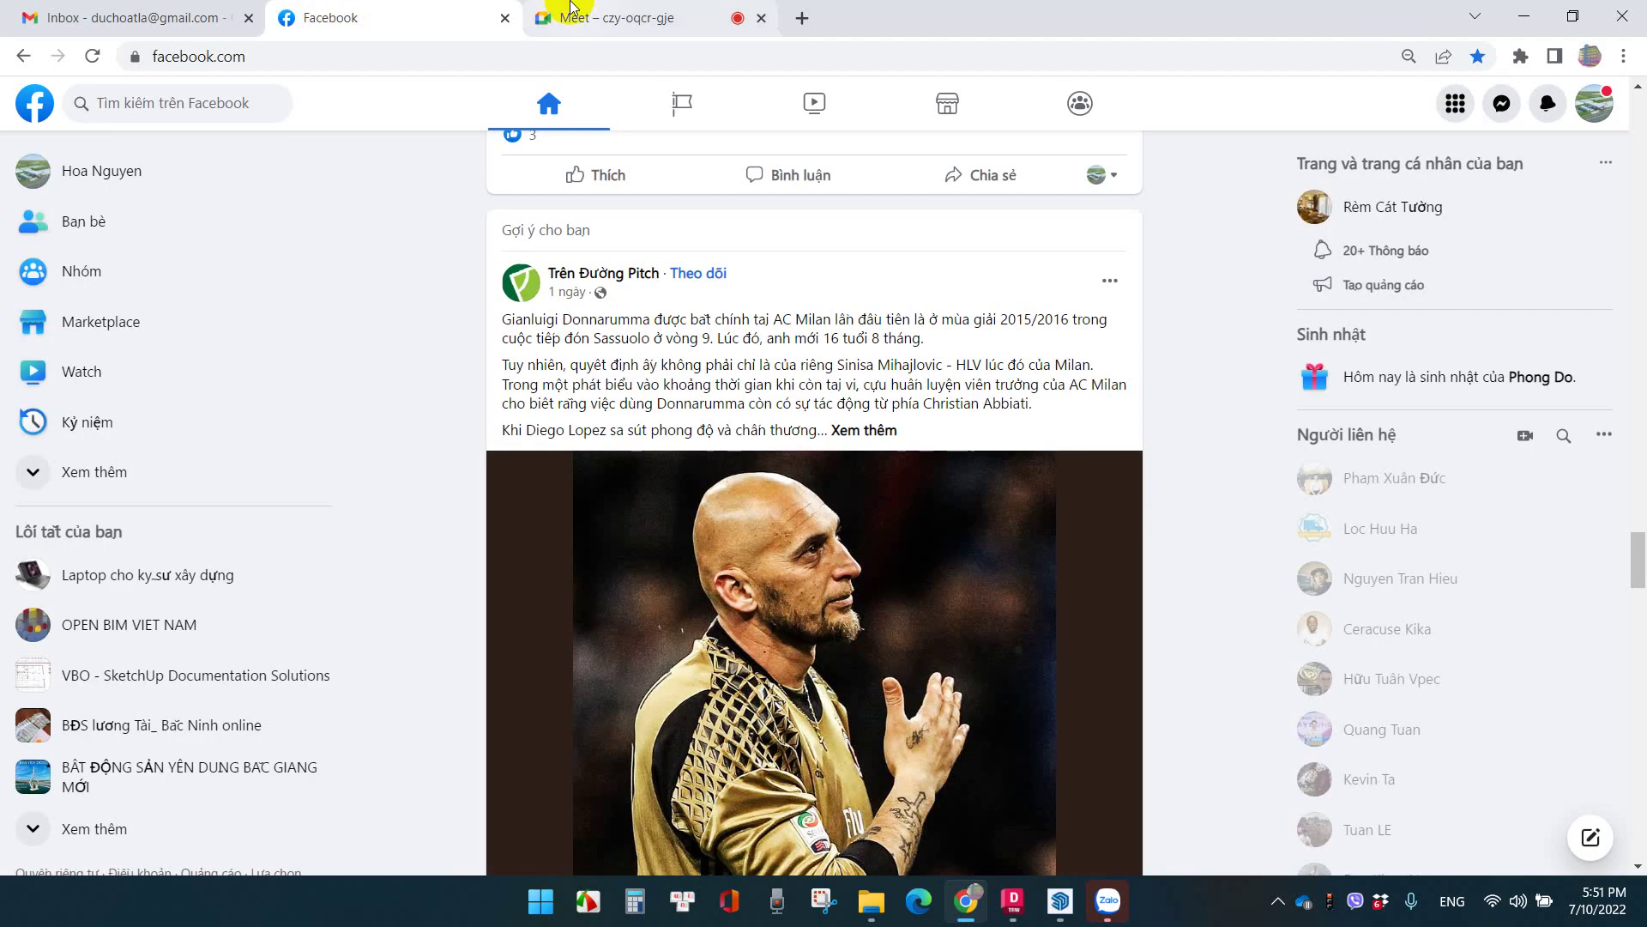
{"action": "left_click", "coordinate": [549, 17]}
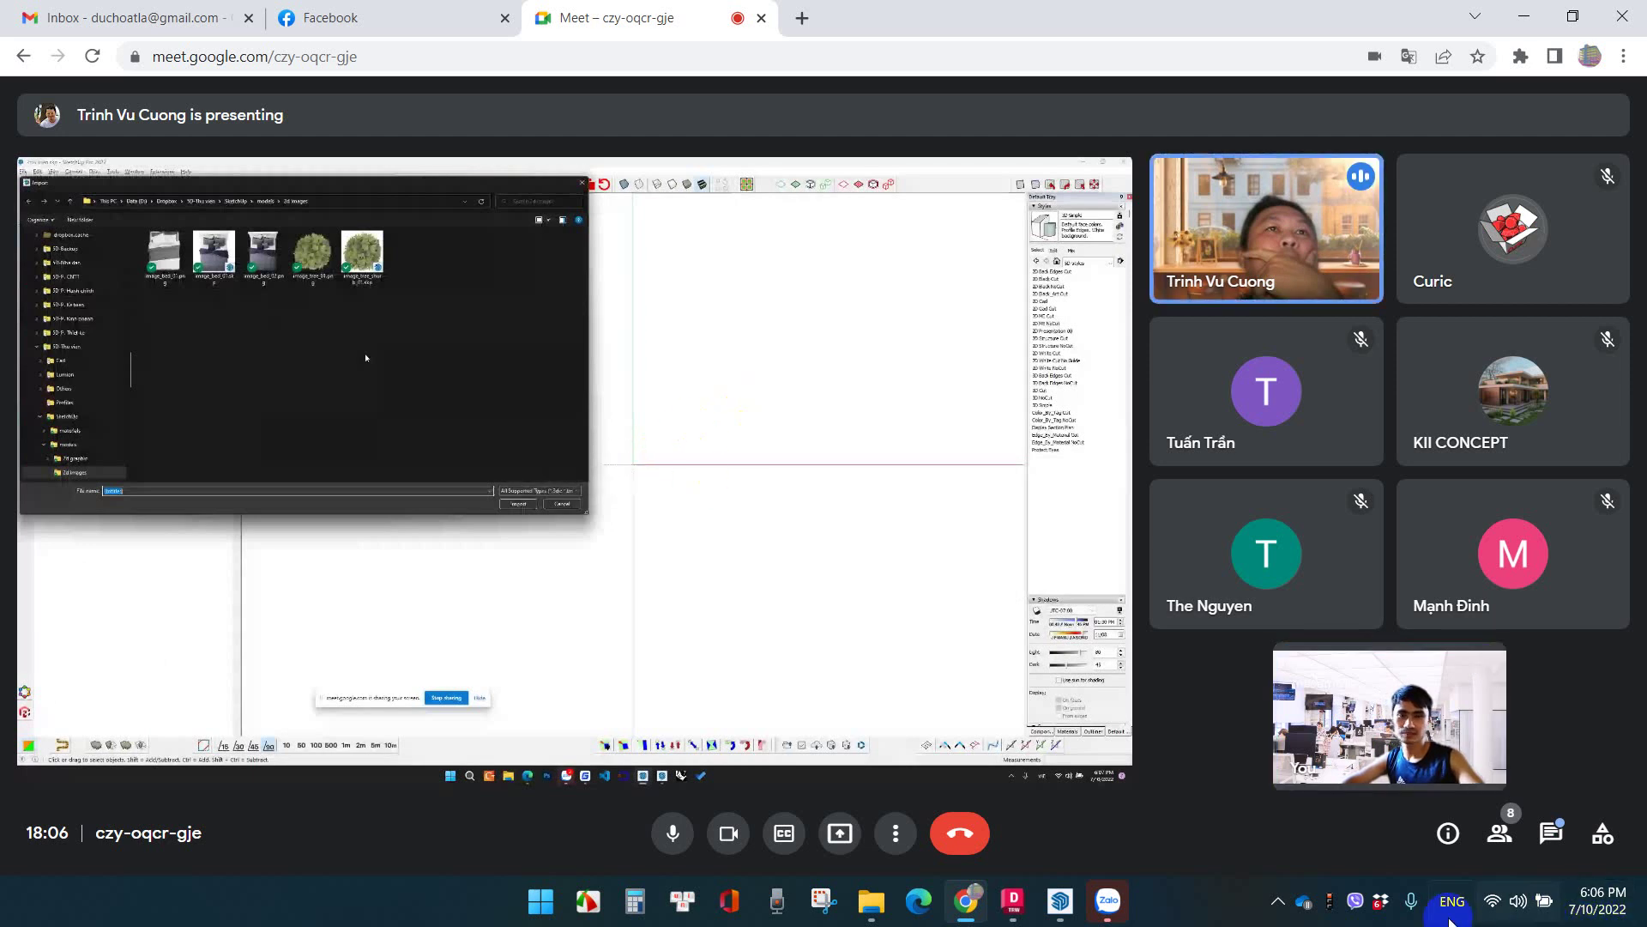
{"action": "left_click", "coordinate": [1188, 918]}
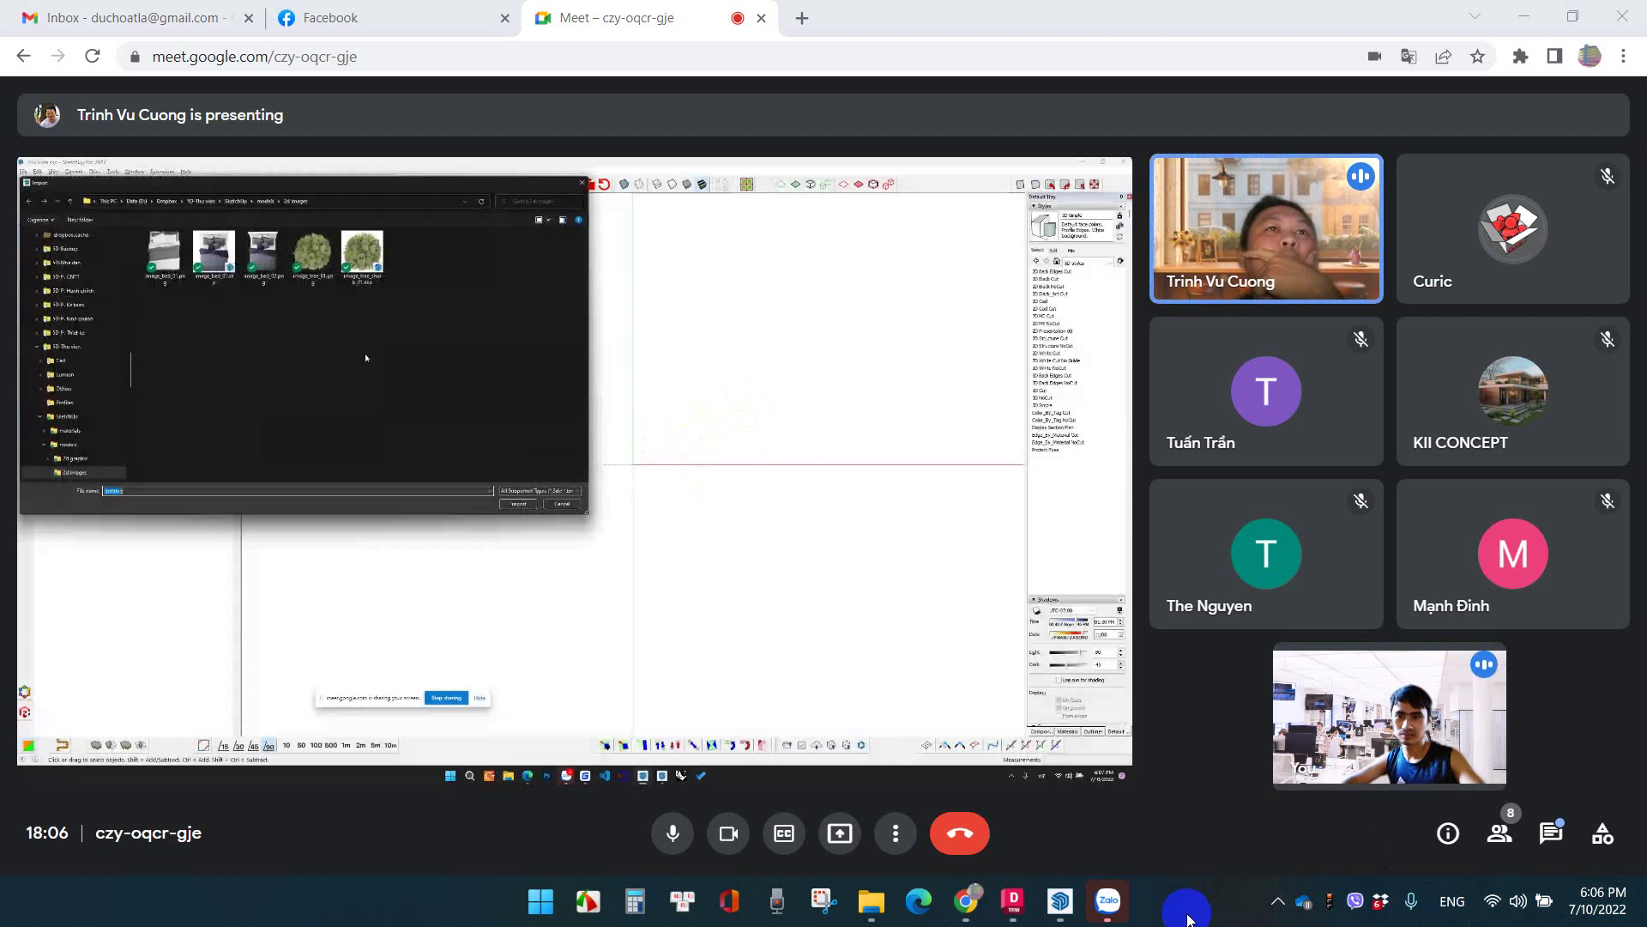
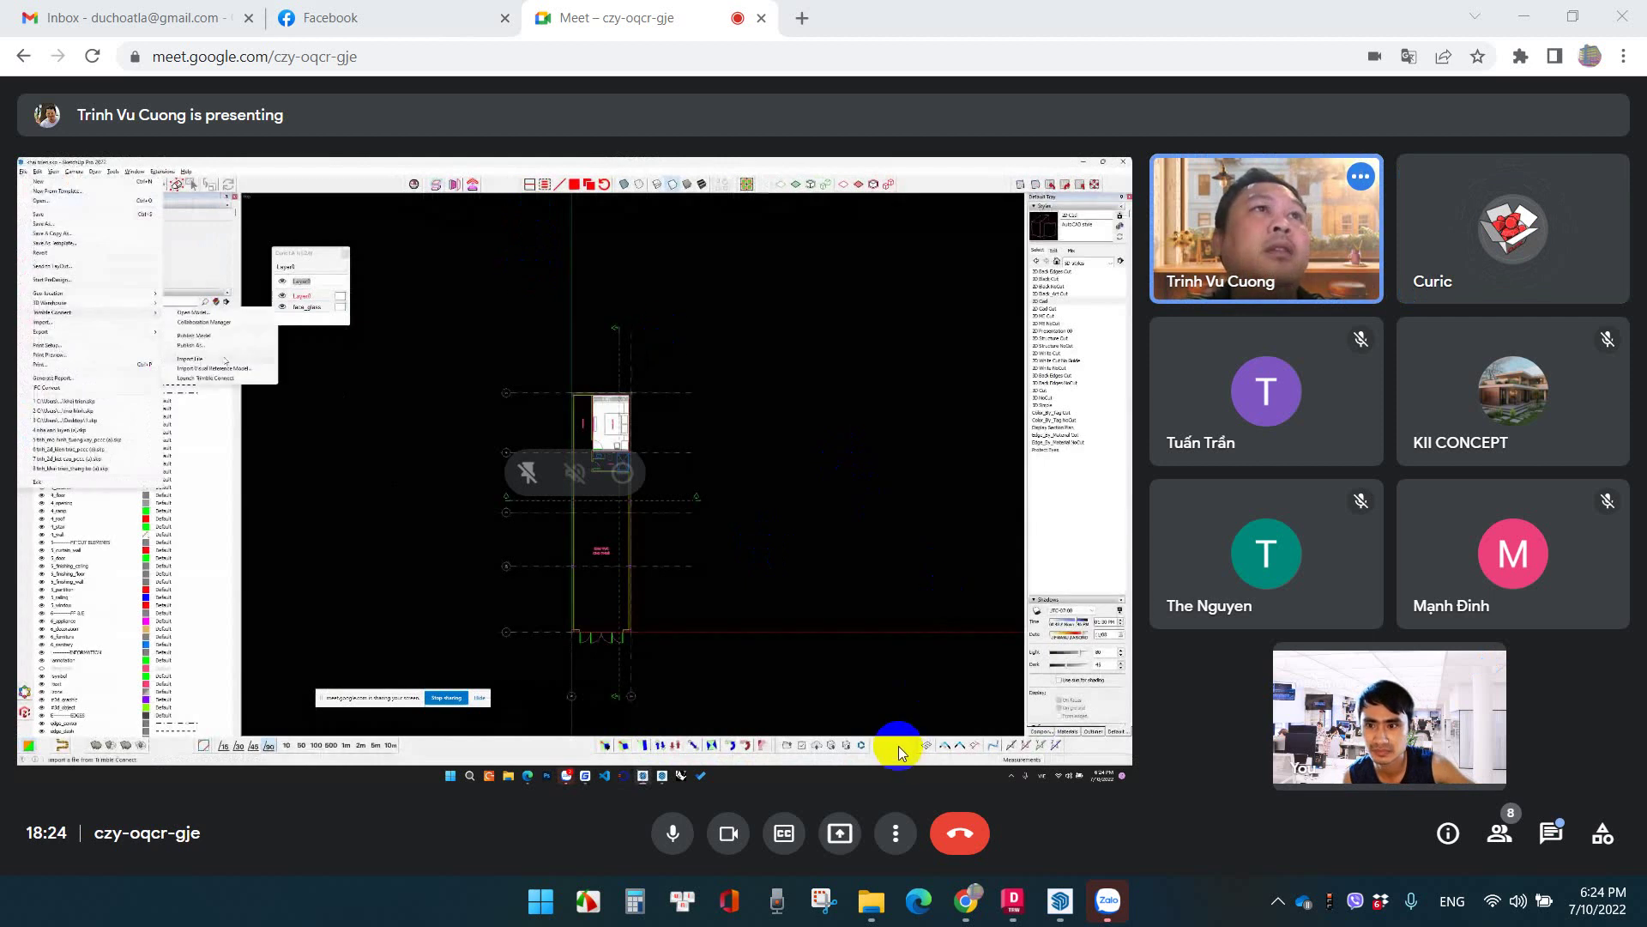
Open File Explorer on This PC, briefly checking the Desktop folder
{"action": "left_click", "coordinate": [872, 907]}
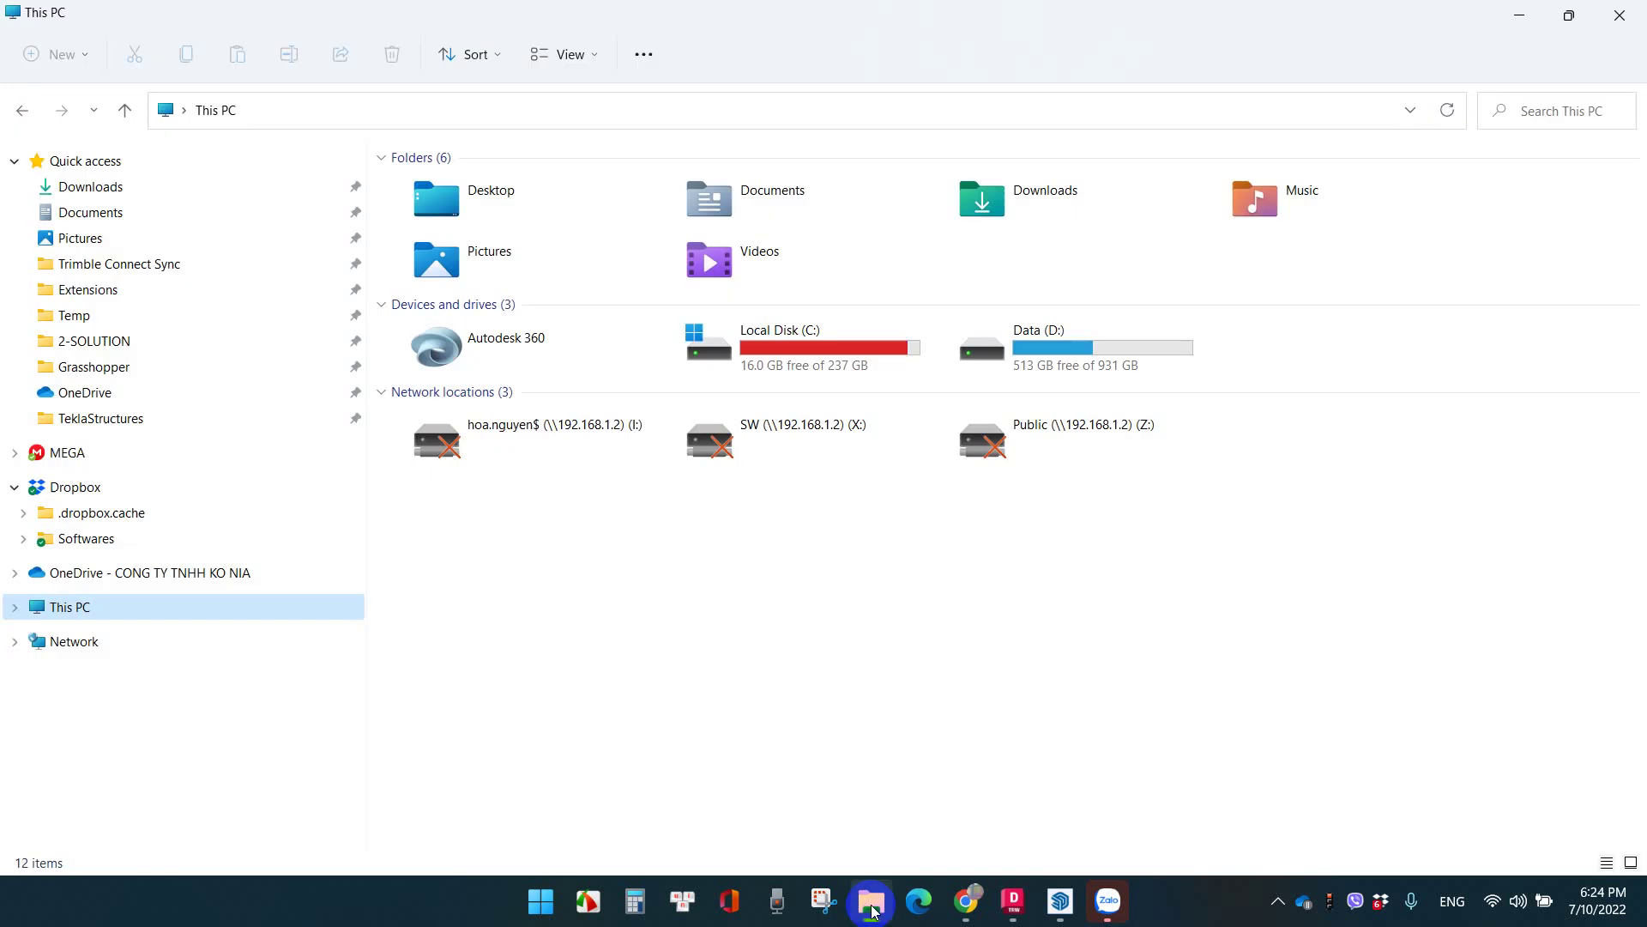
{"action": "left_click", "coordinate": [870, 903]}
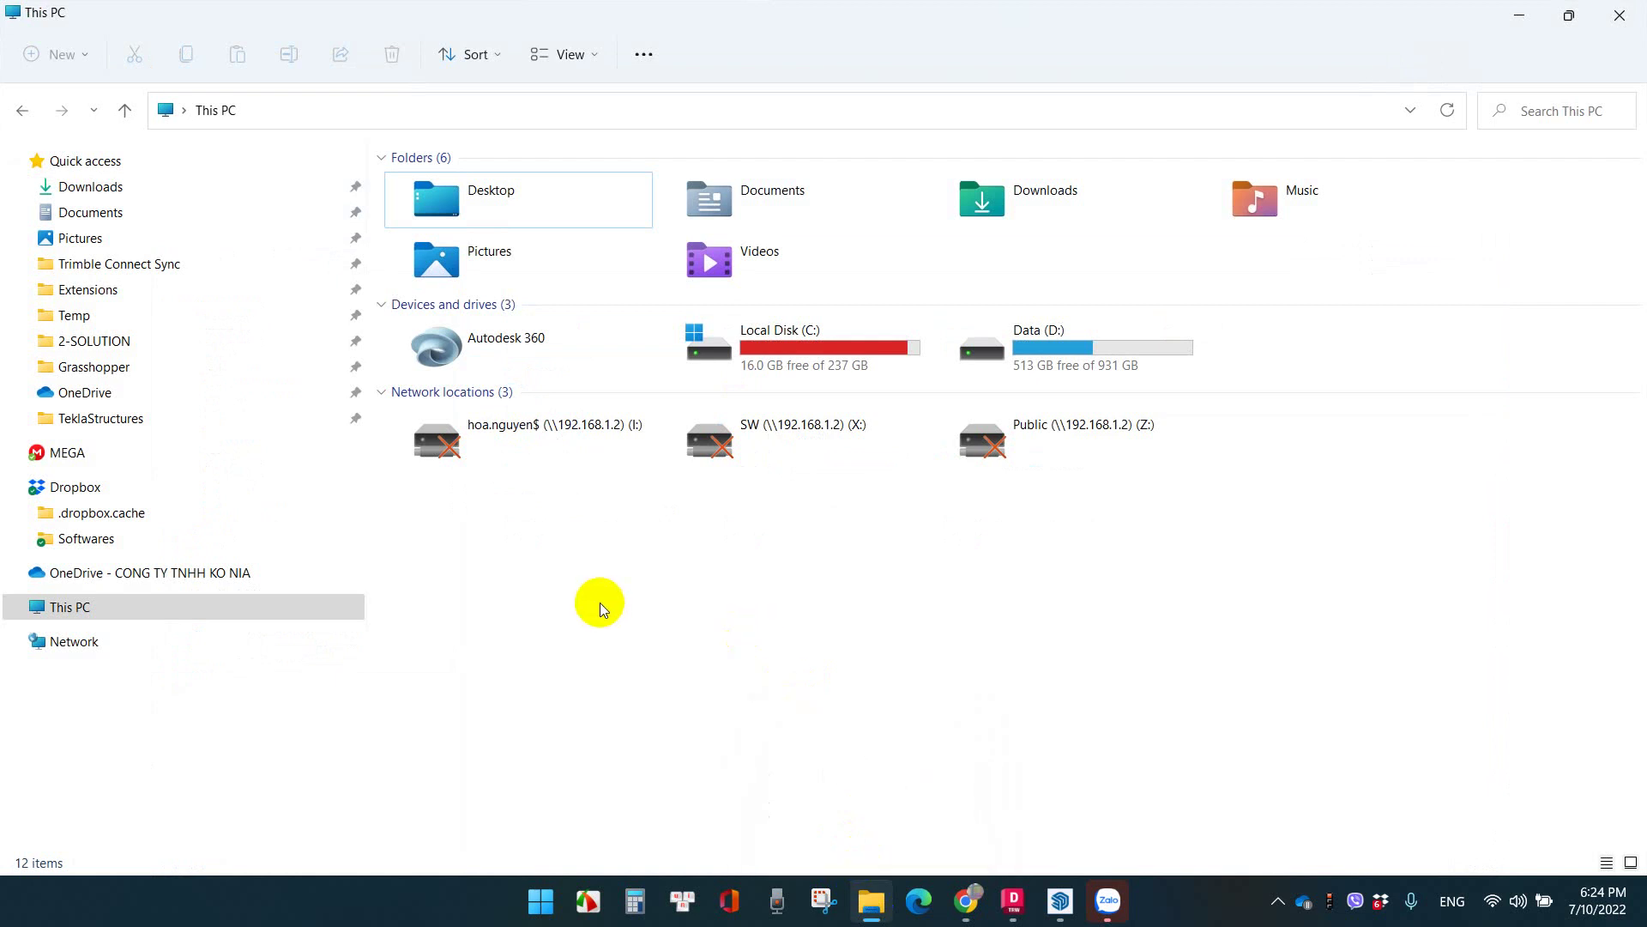
{"action": "double_click", "coordinate": [441, 184]}
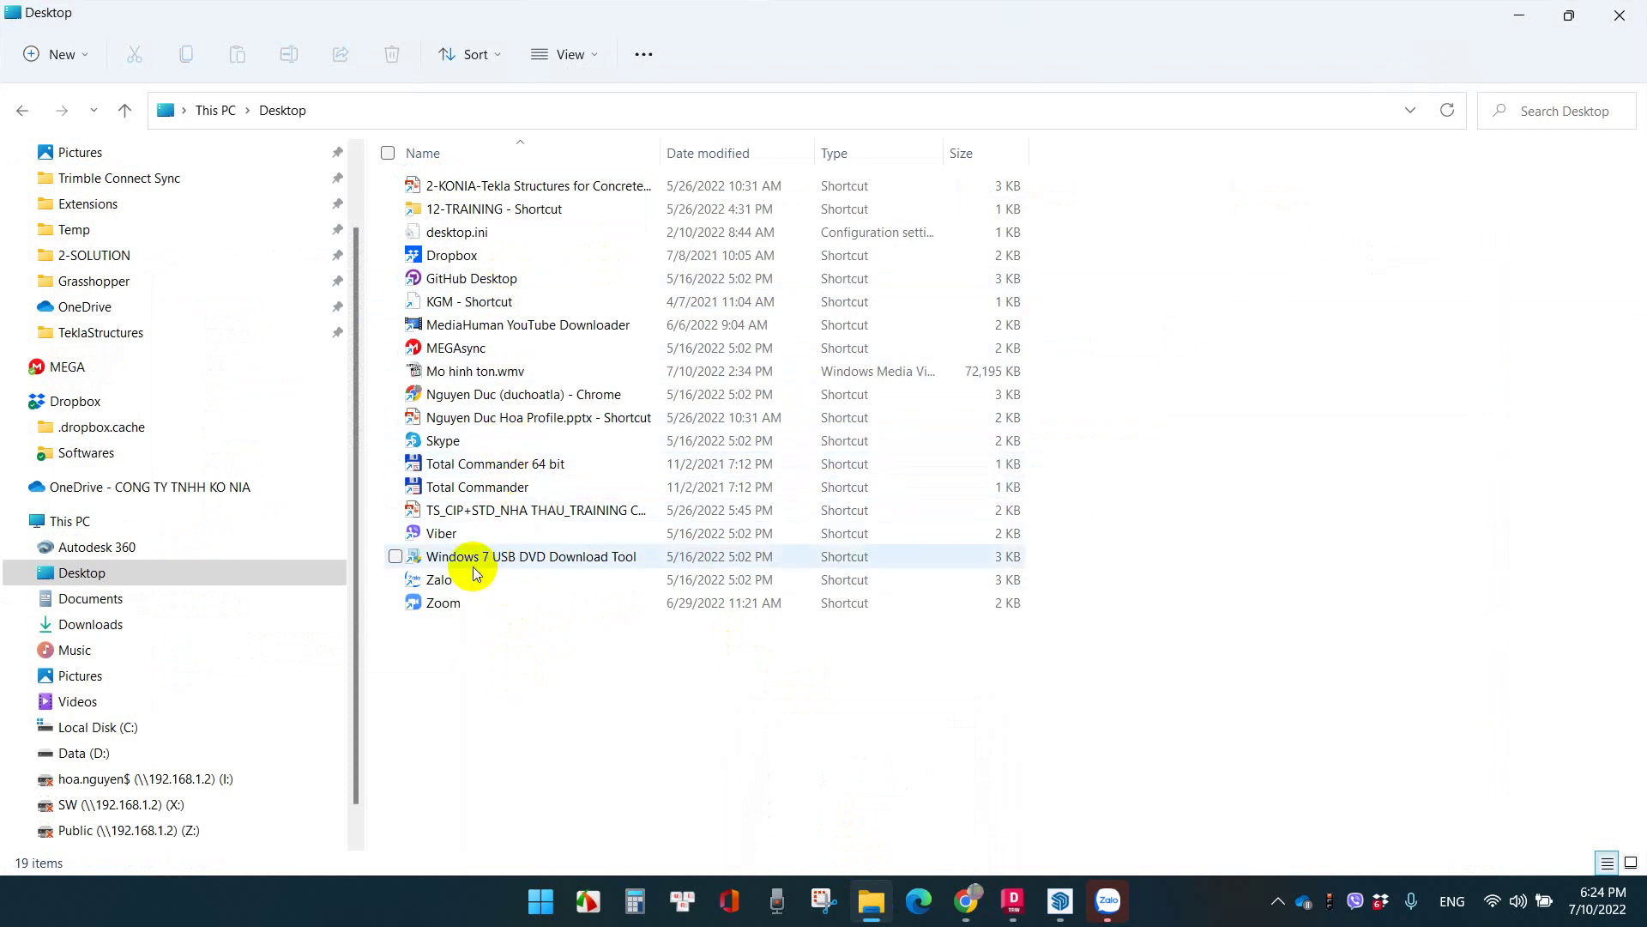
{"action": "left_click", "coordinate": [121, 521]}
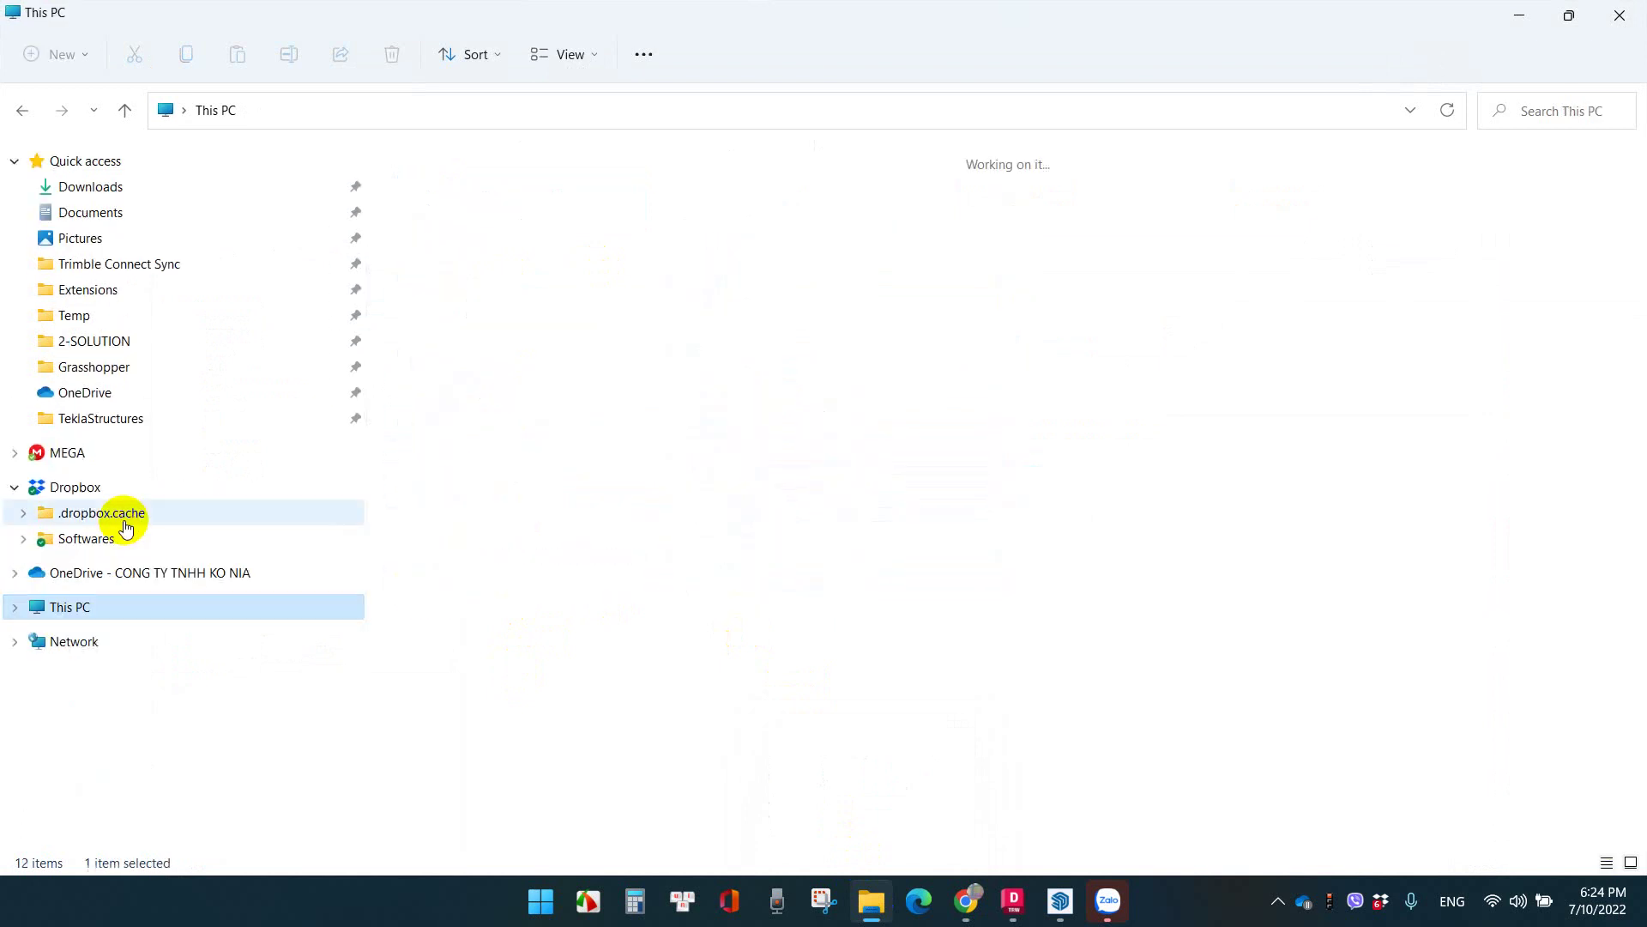
{"action": "left_click", "coordinate": [872, 902]}
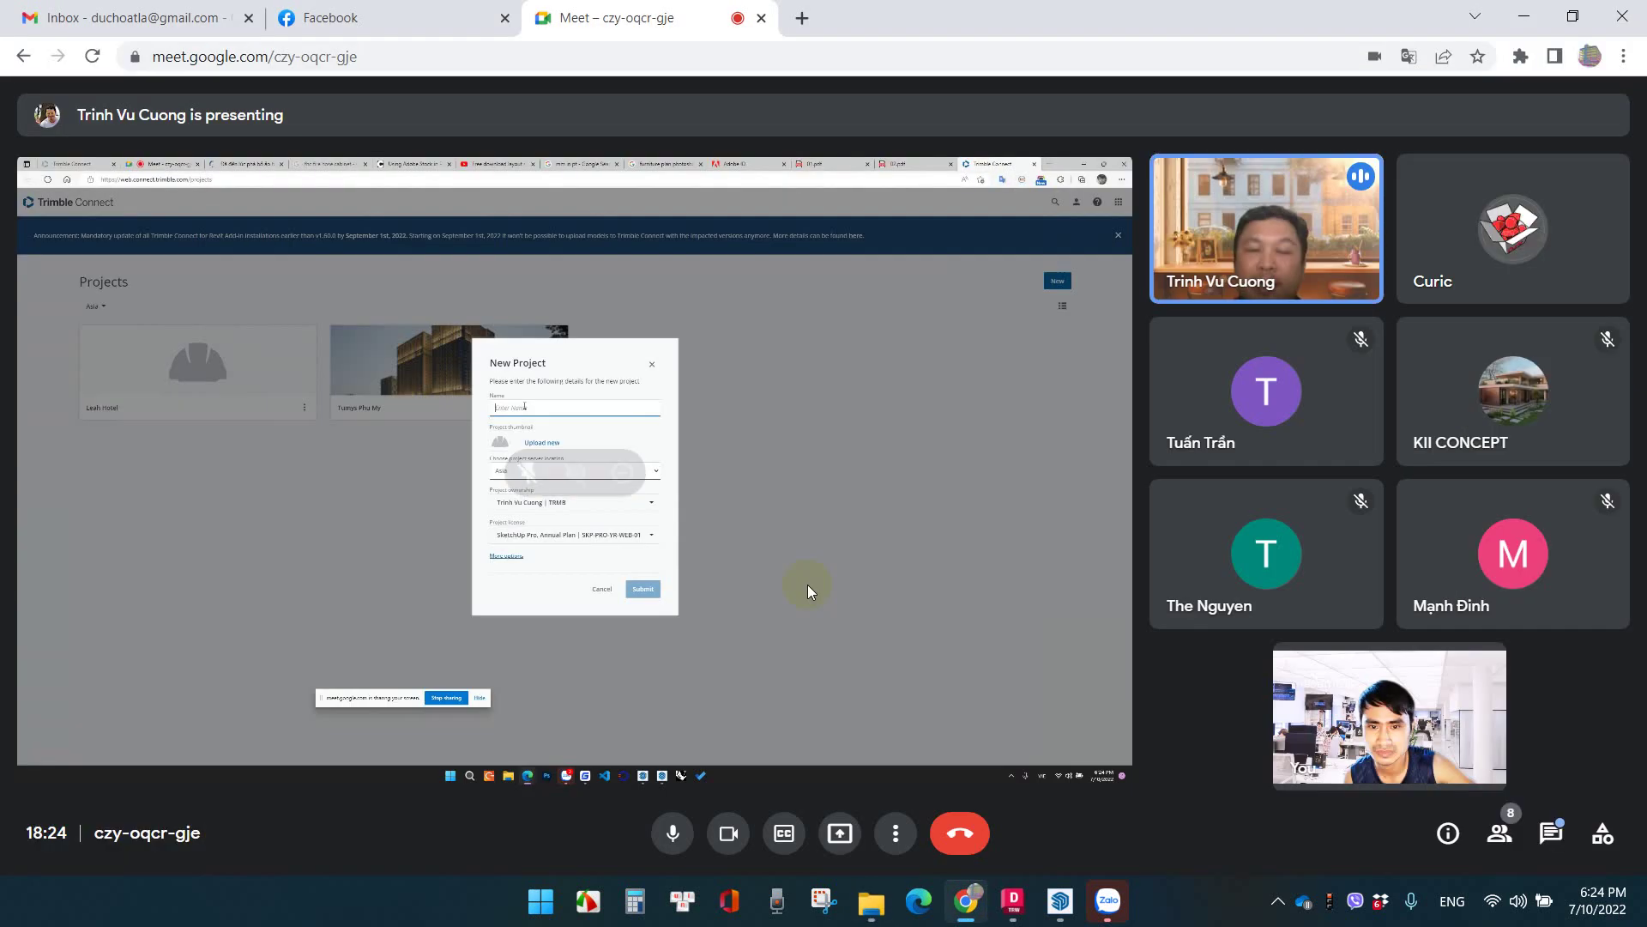
{"action": "left_click", "coordinate": [872, 901]}
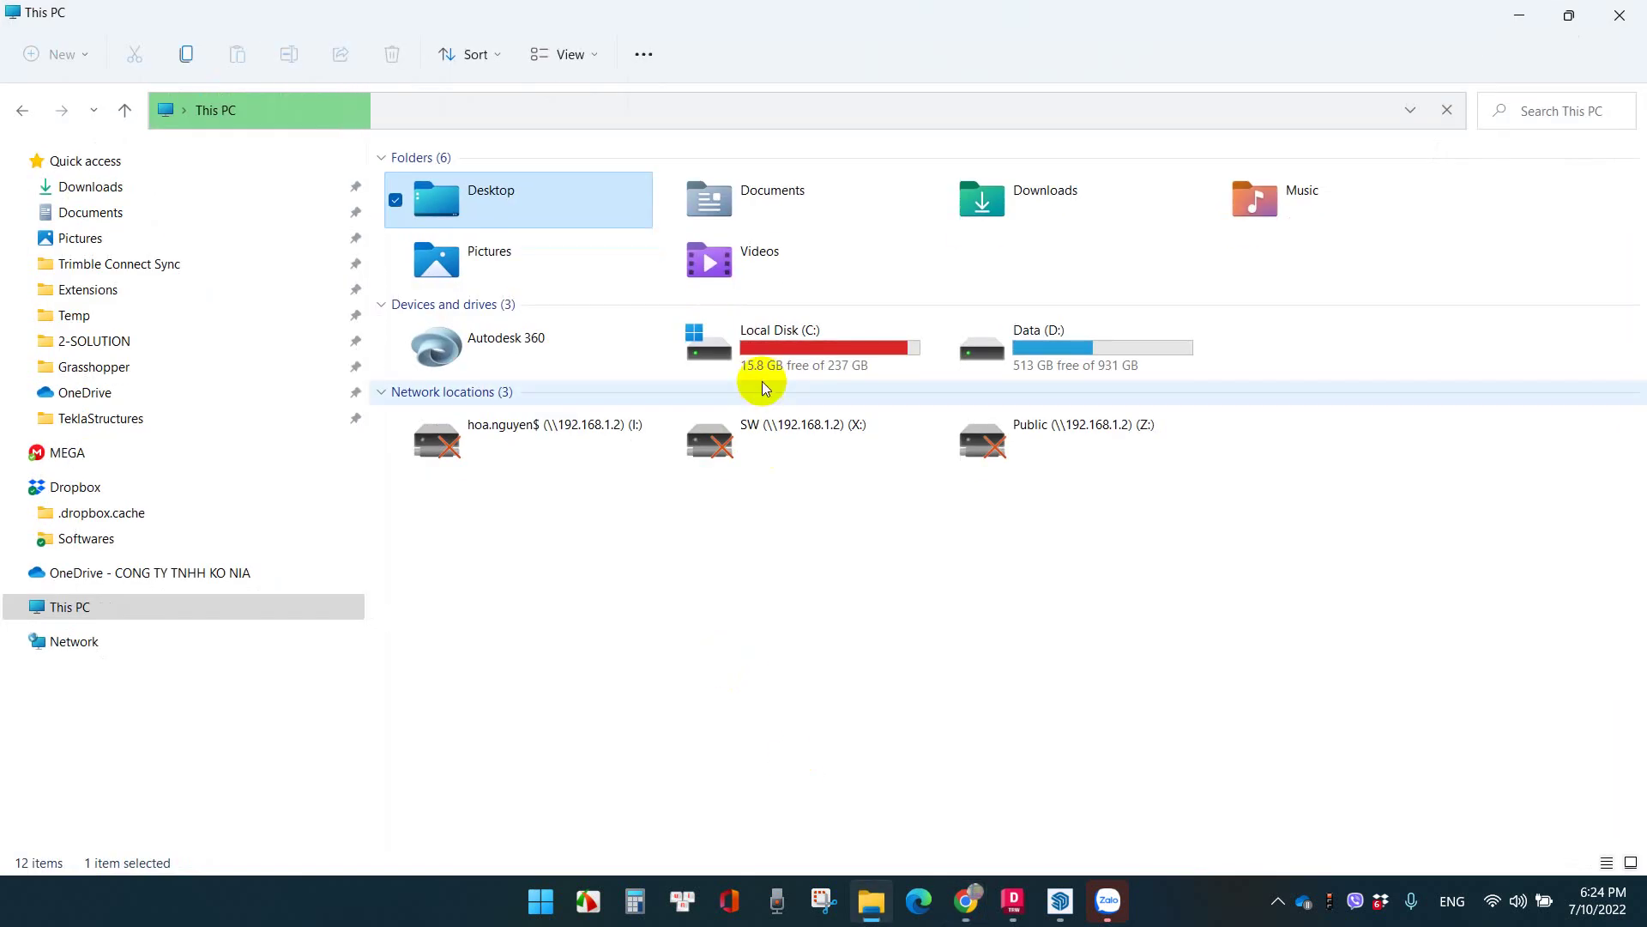
Browse C:\TeklaStructuresModels\2021 into the NHA 4X13.5M model folder, then bring SketchUp forward
{"action": "double_click", "coordinate": [755, 353]}
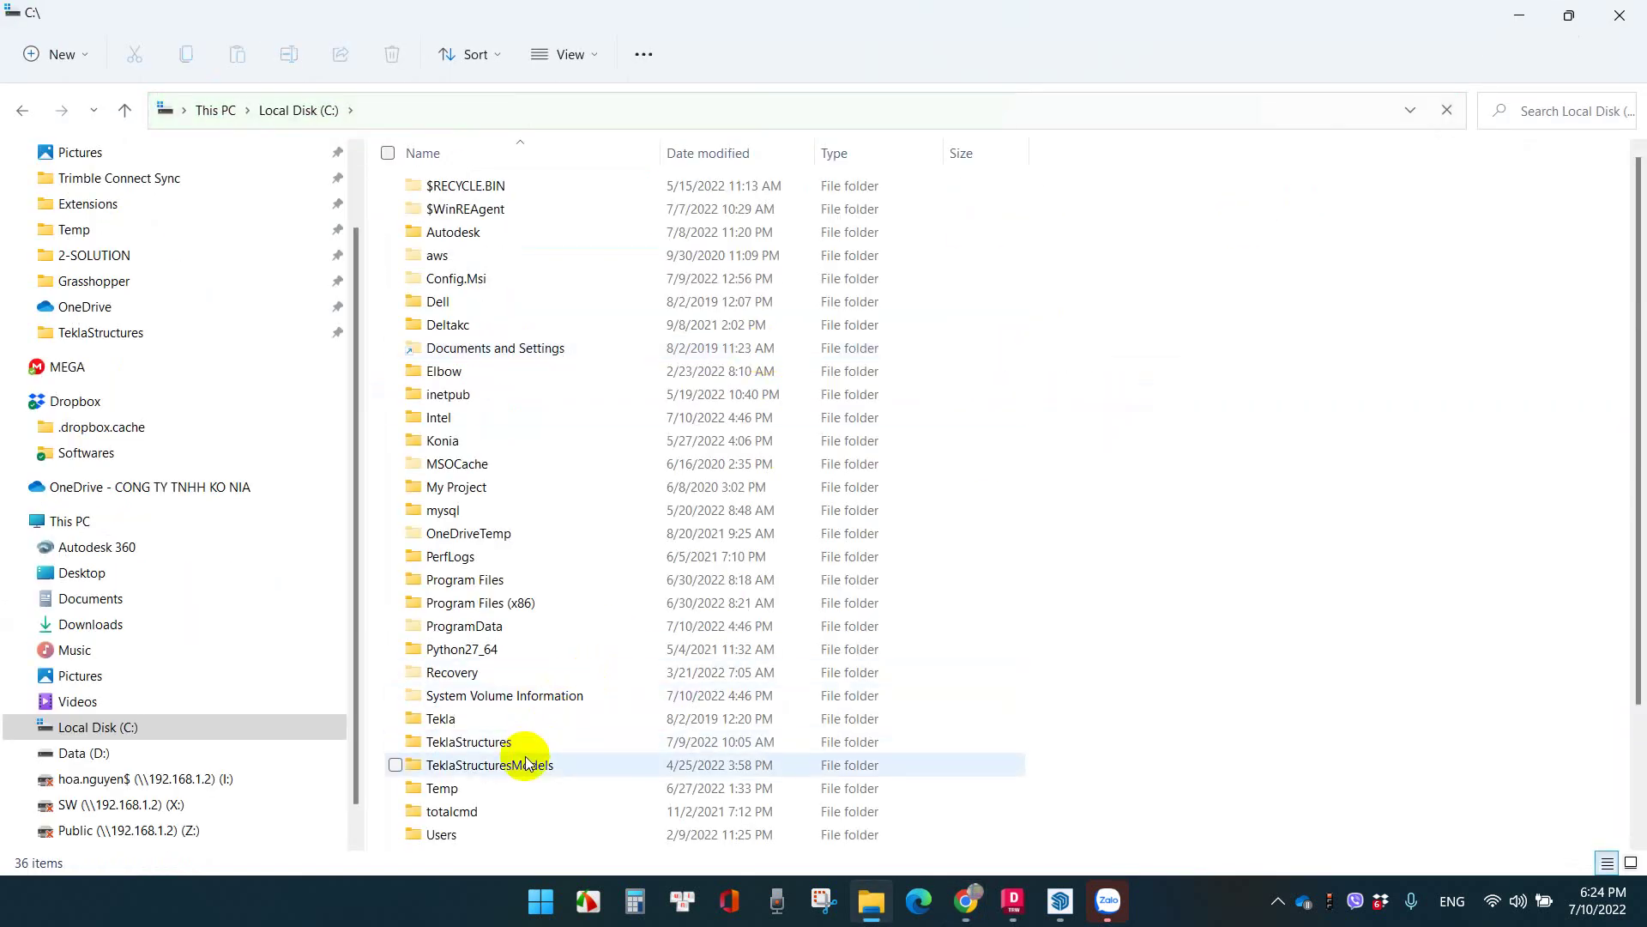
{"action": "double_click", "coordinate": [528, 764]}
{"action": "double_click", "coordinate": [479, 288]}
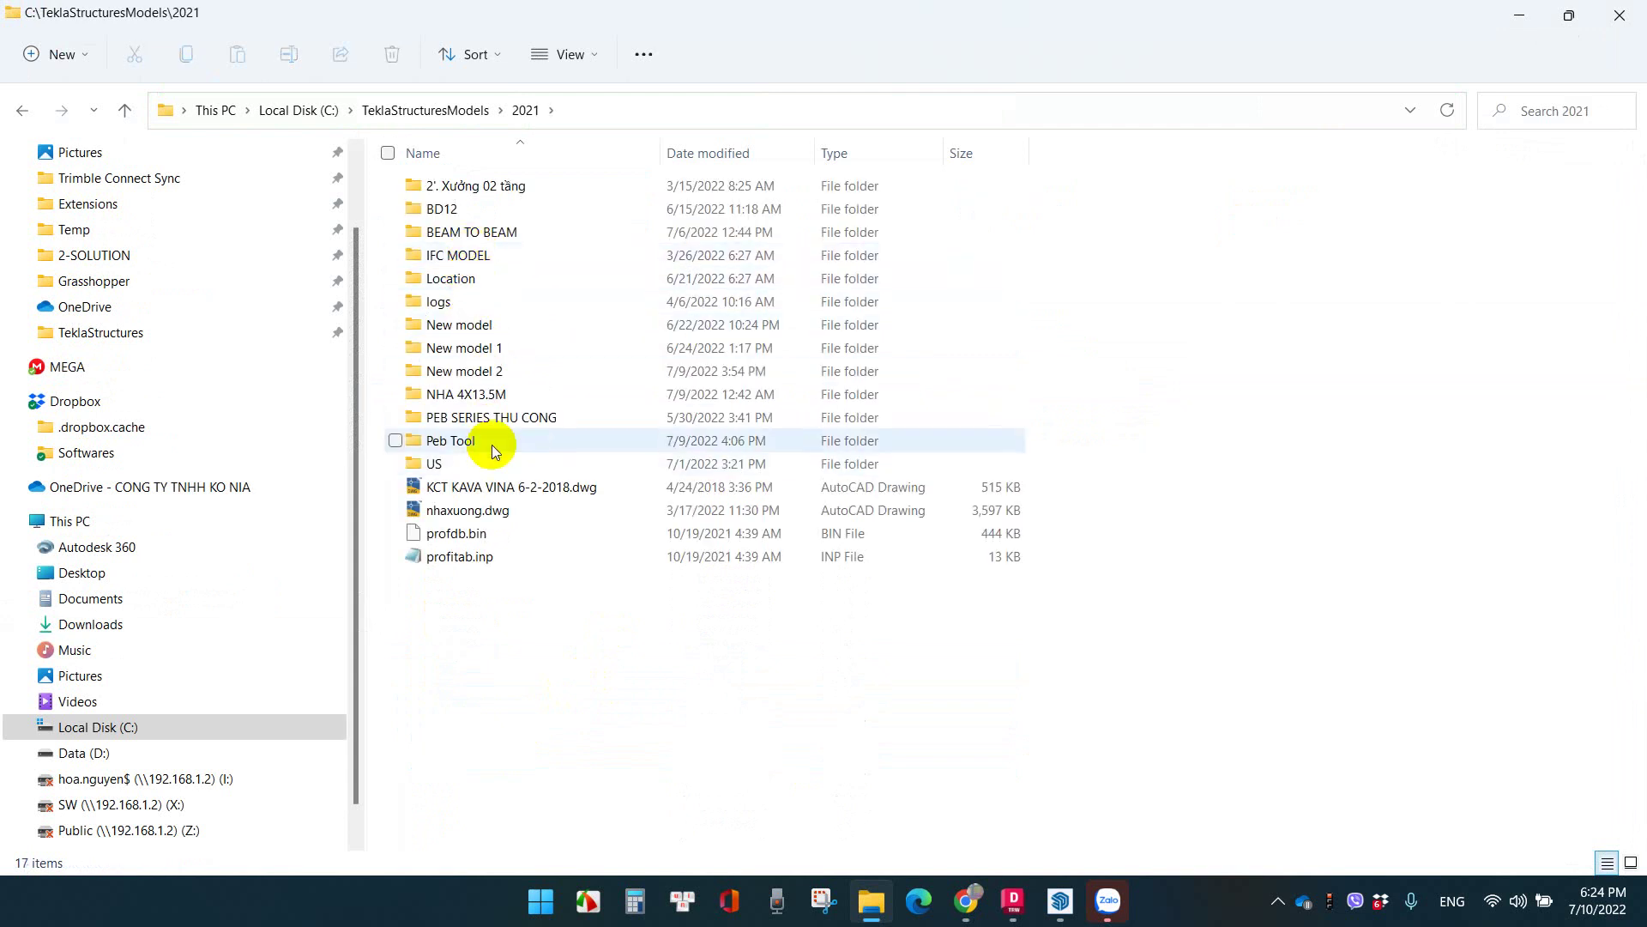
{"action": "left_click", "coordinate": [474, 400]}
{"action": "double_click", "coordinate": [473, 400]}
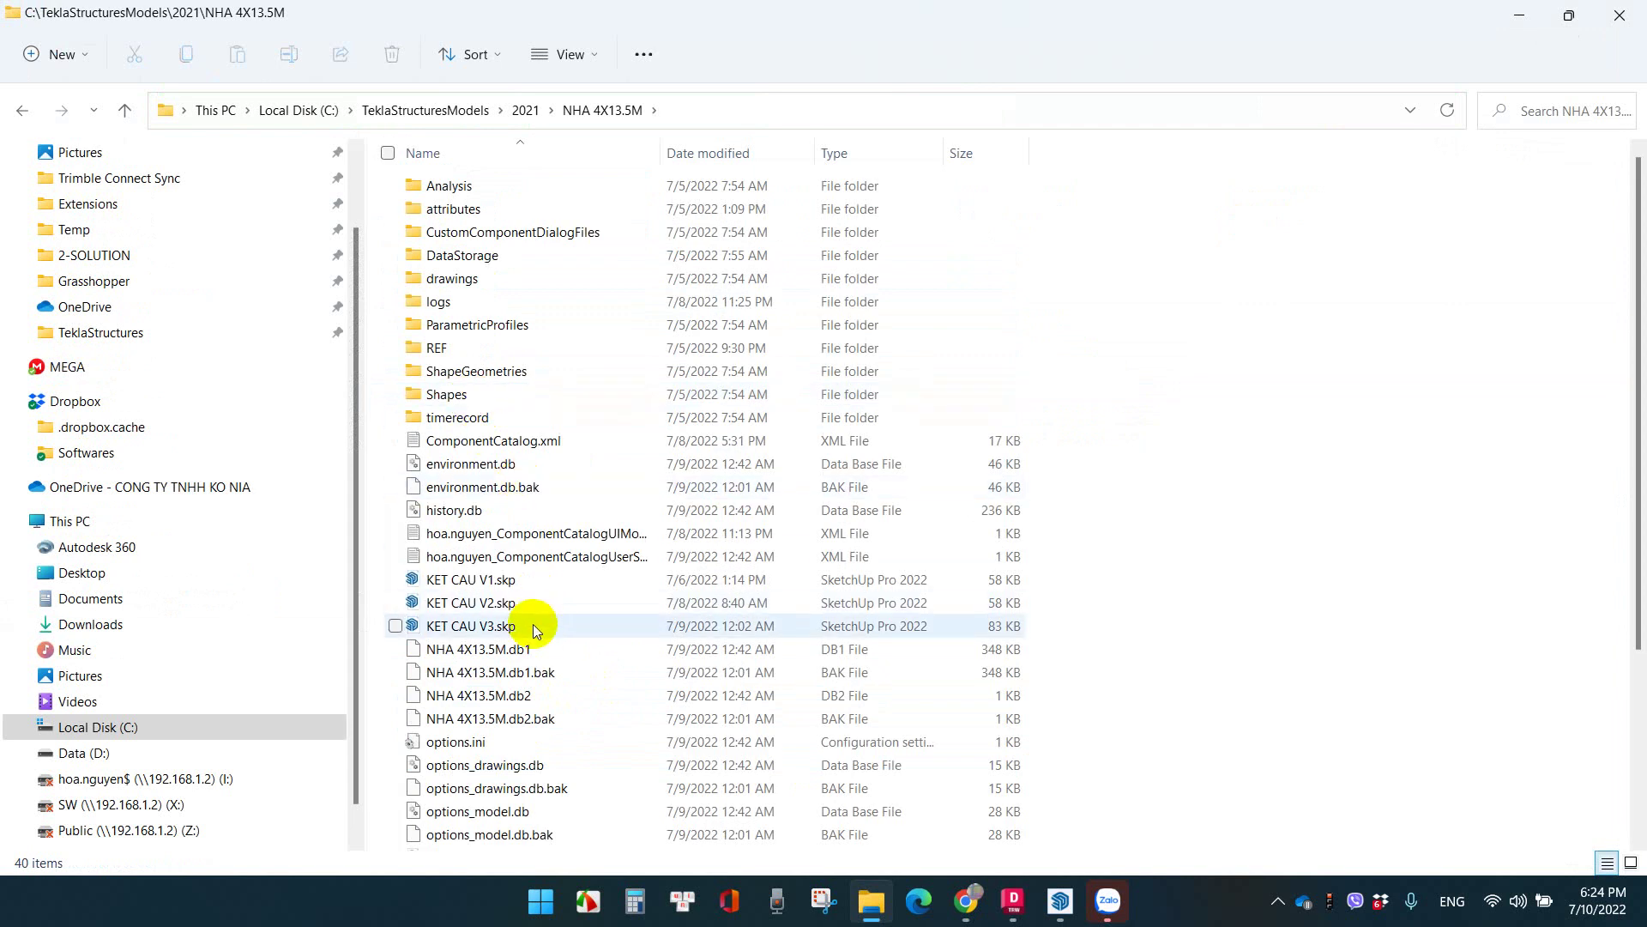
{"action": "scroll", "coordinate": [533, 624], "scroll_direction": "down", "scroll_amount": 2}
{"action": "scroll", "coordinate": [533, 624], "scroll_direction": "up", "scroll_amount": 2}
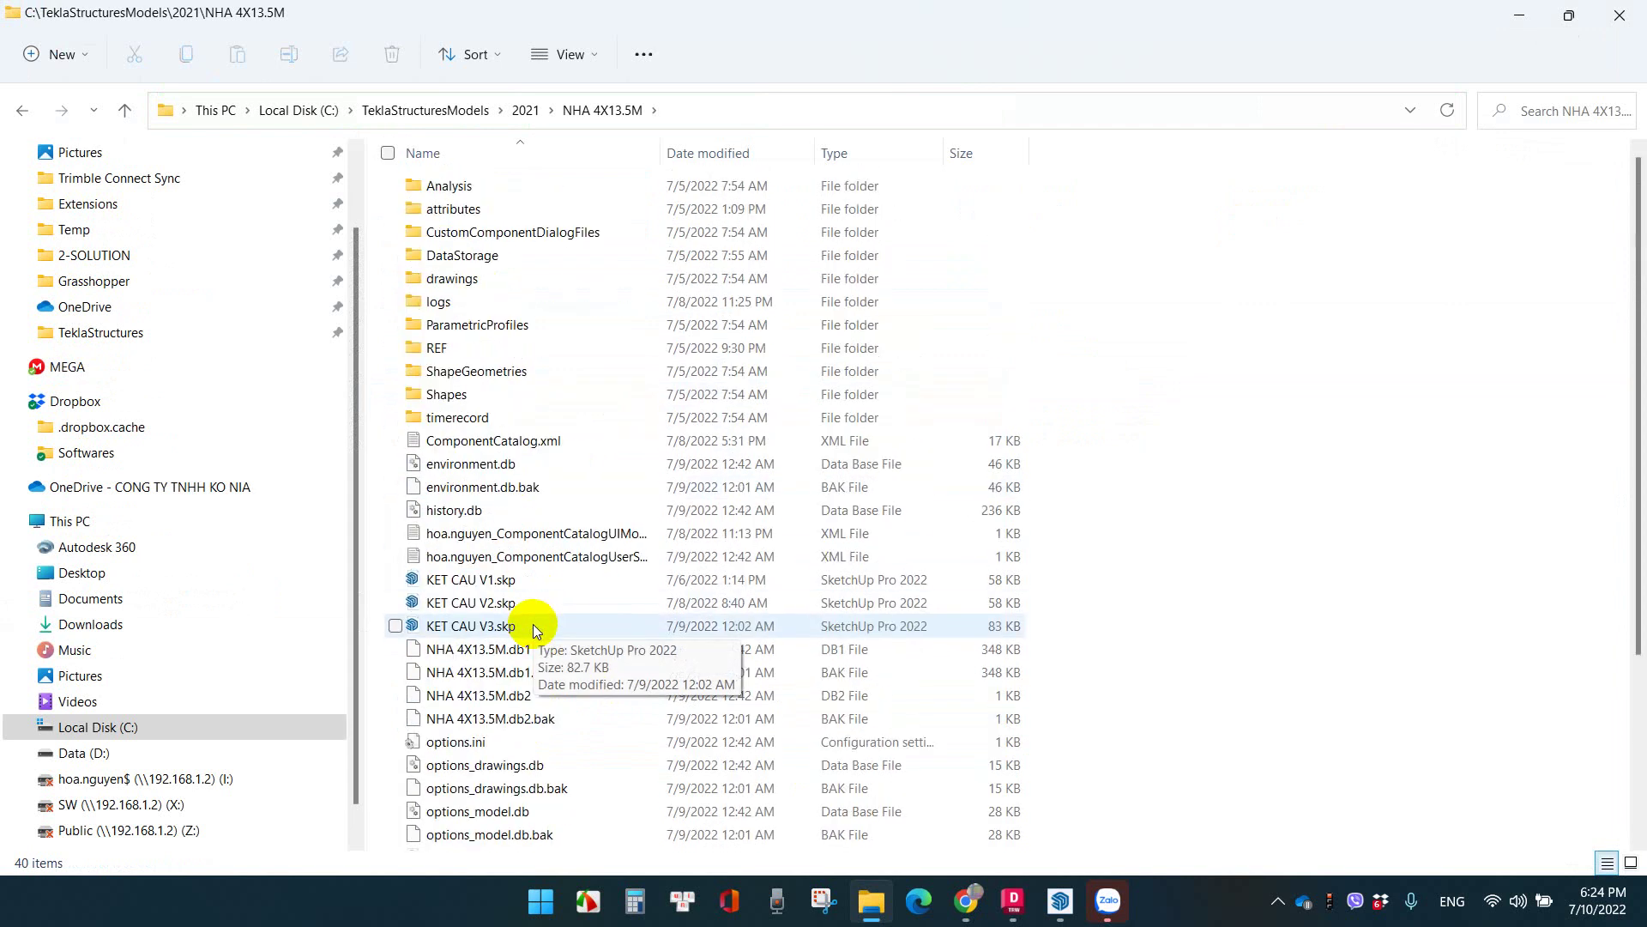
{"action": "left_click", "coordinate": [1049, 916]}
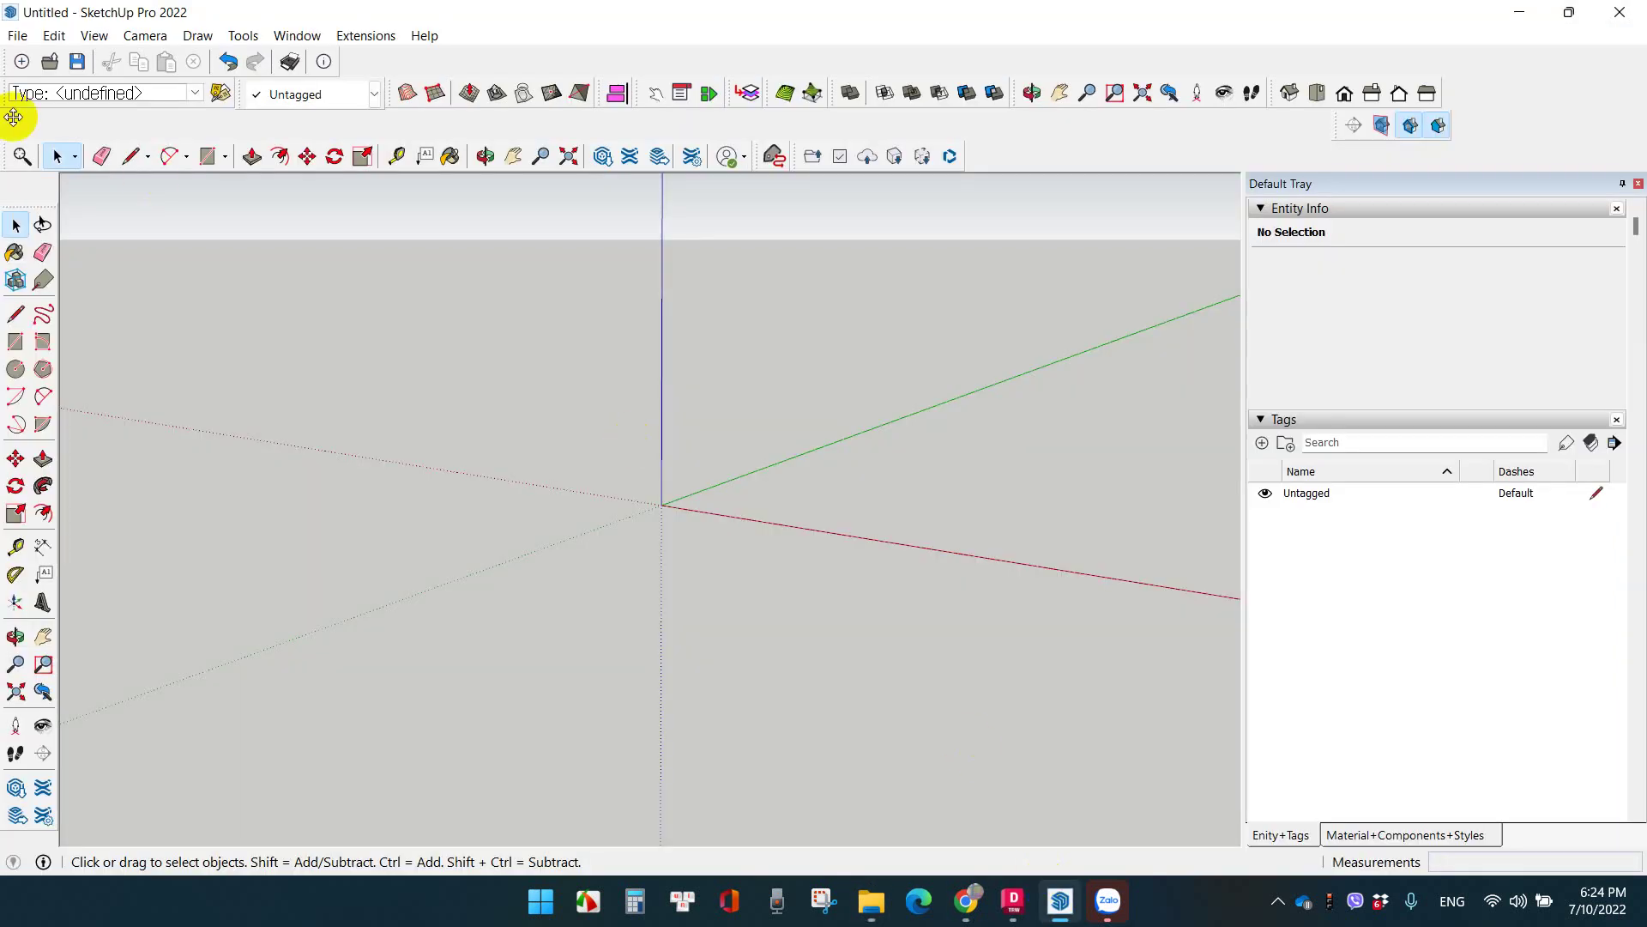
Open the recent S-KET CAU.skp model, dismissing the unsaved-changes prompt
{"action": "left_click", "coordinate": [18, 37]}
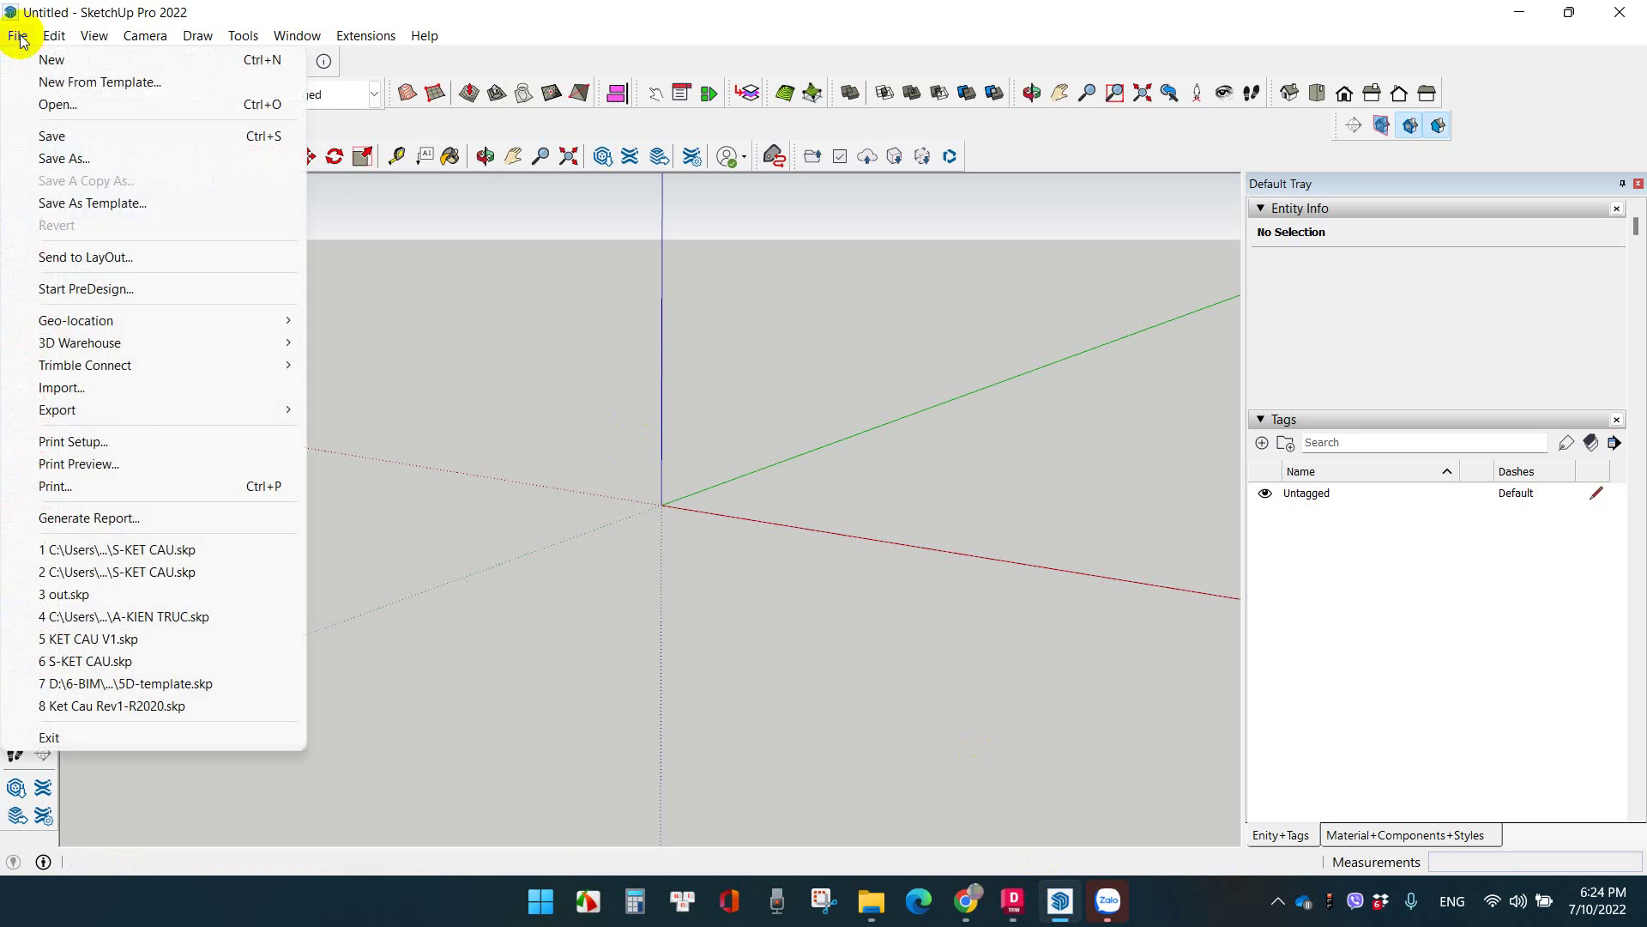
{"action": "left_click", "coordinate": [159, 559]}
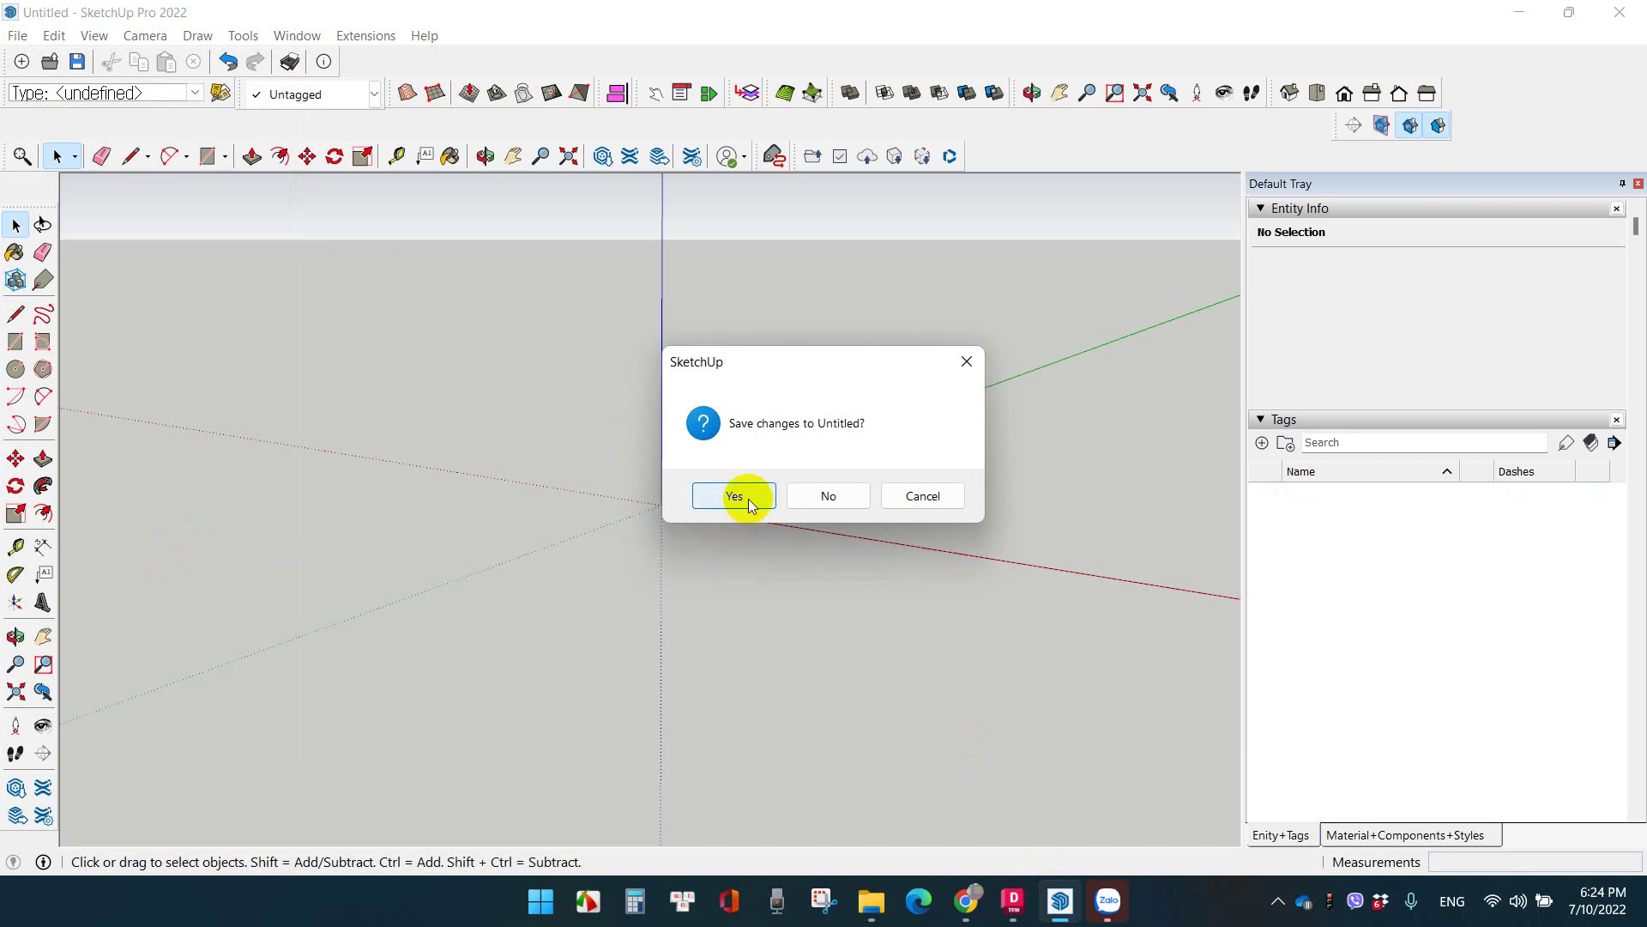
{"action": "left_click", "coordinate": [810, 498]}
Orbit close to the upper-floor beams, then return to the Google Meet call
{"action": "scroll", "coordinate": [767, 491], "scroll_direction": "up", "scroll_amount": 3}
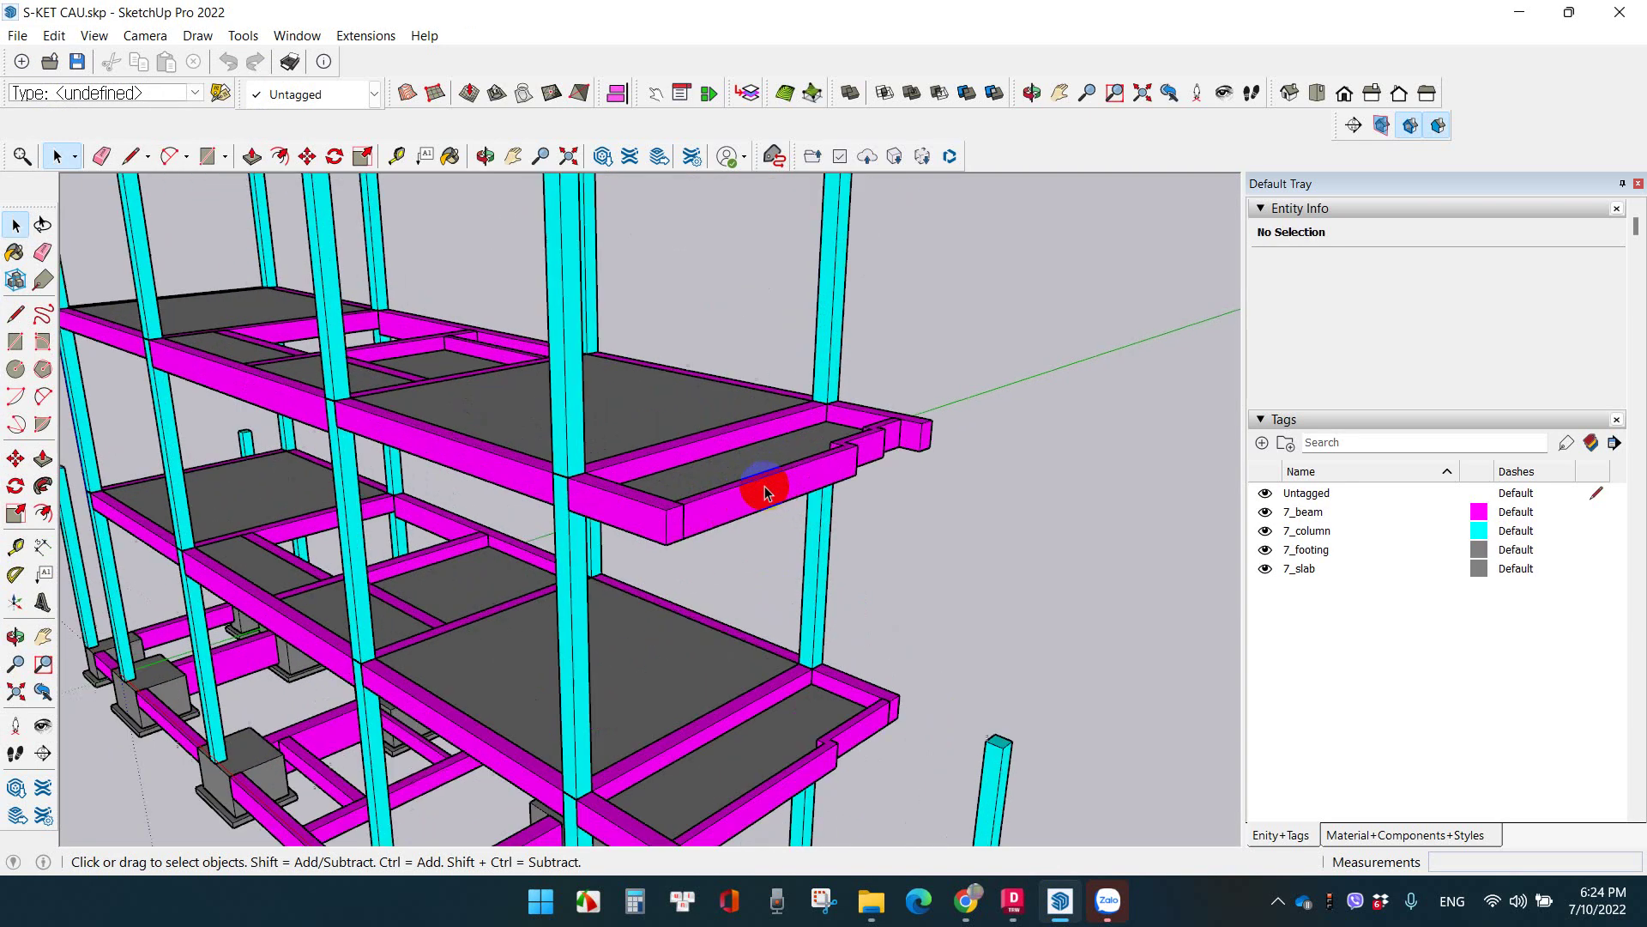
{"action": "middle_click_drag", "start_coordinate": [738, 502], "coordinate": [702, 522]}
{"action": "left_click", "coordinate": [1113, 912]}
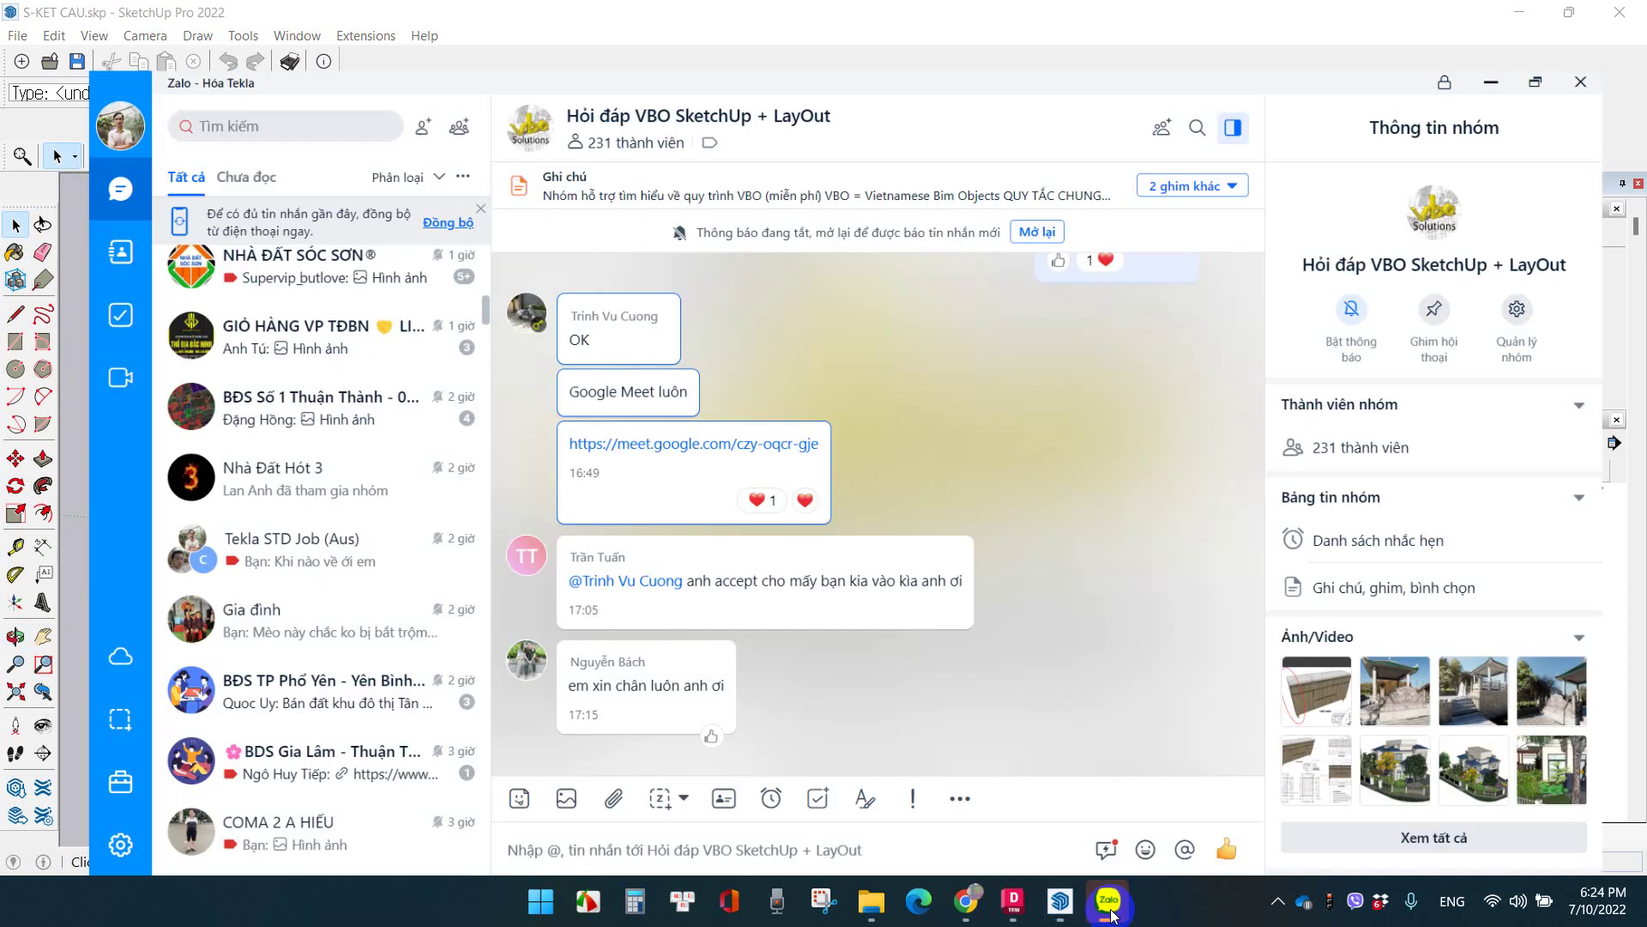
{"action": "left_click", "coordinate": [1060, 901]}
{"action": "left_click", "coordinate": [961, 897]}
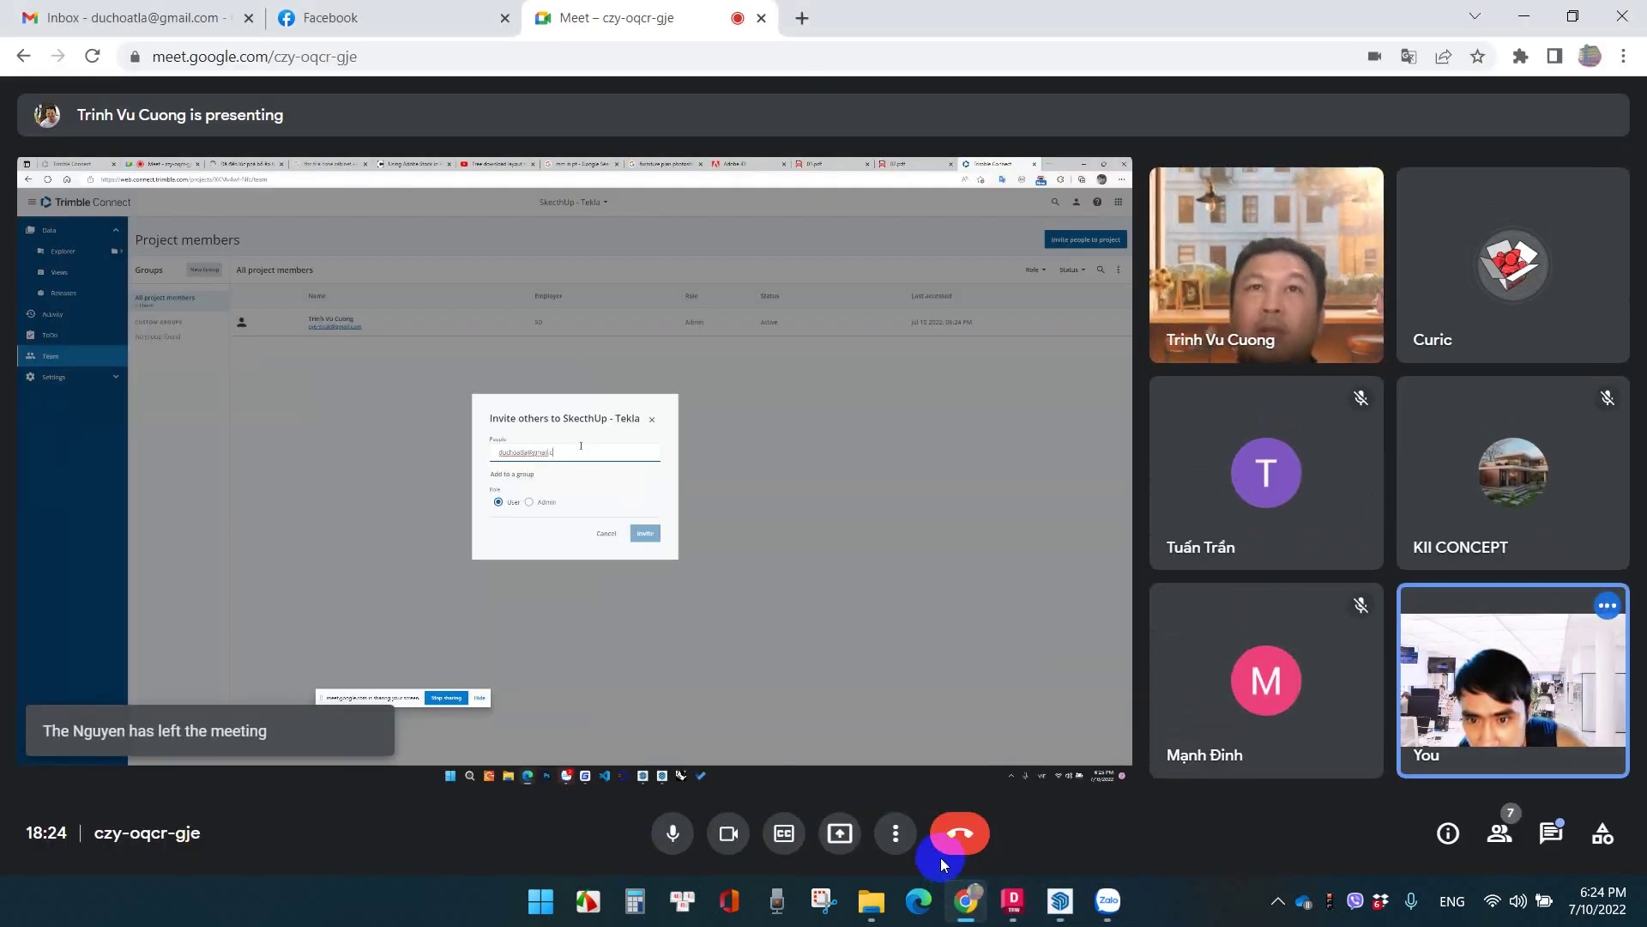
Back in SketchUp, start a Save As for the model and cancel it
{"action": "left_click", "coordinate": [962, 906]}
{"action": "left_click", "coordinate": [867, 901]}
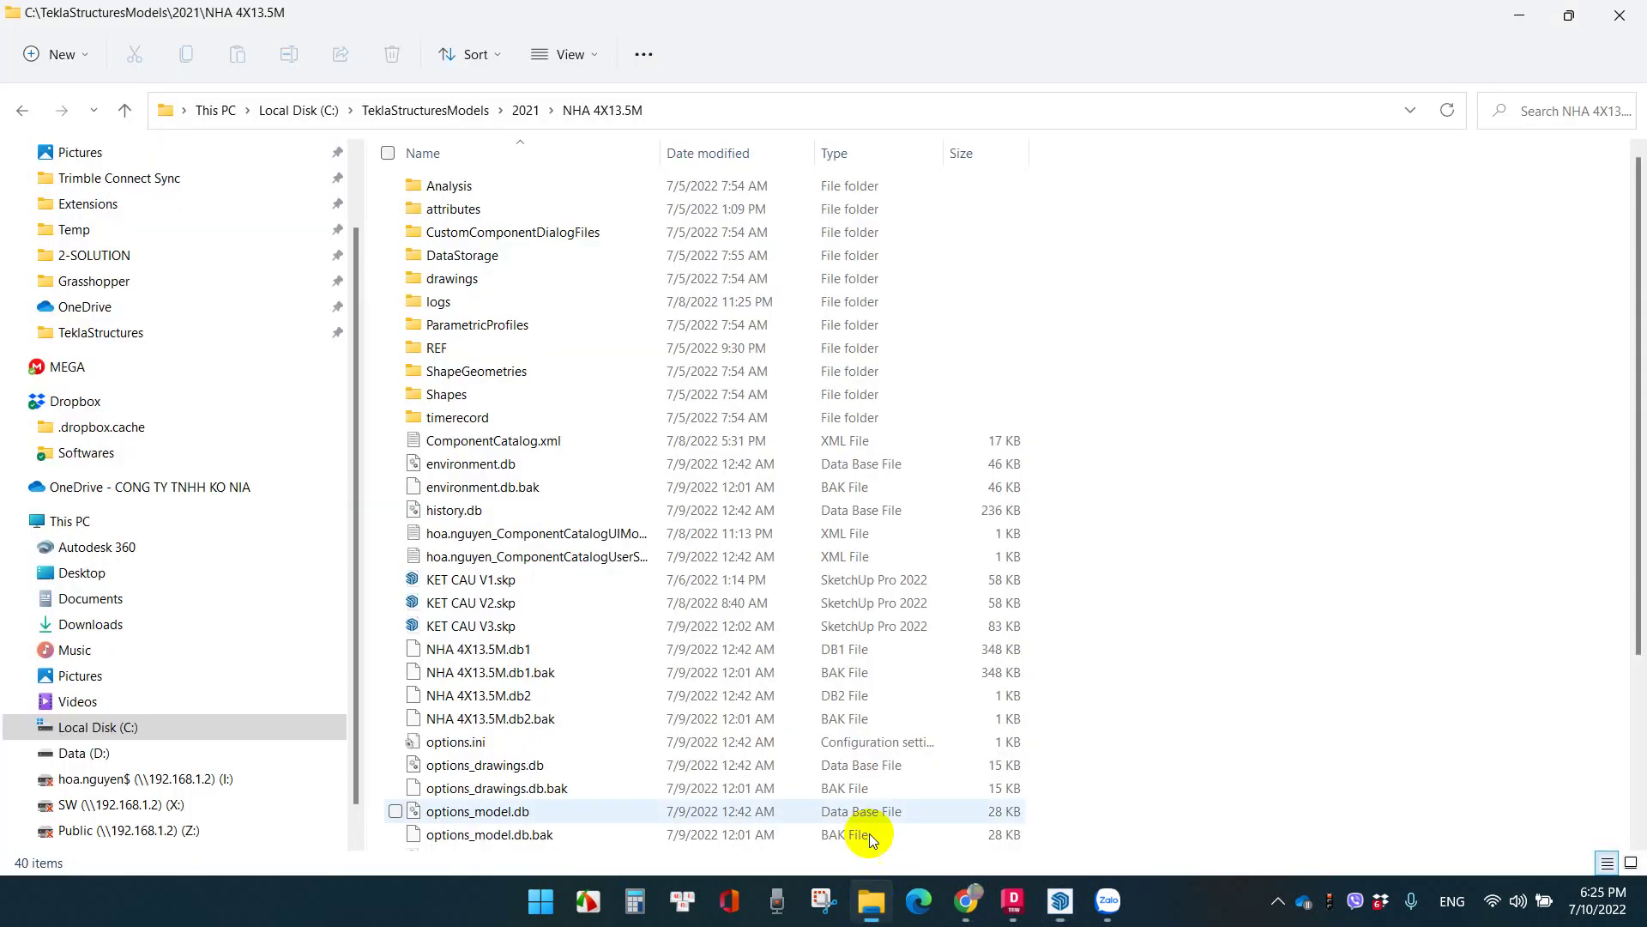
{"action": "left_click", "coordinate": [1060, 901]}
{"action": "left_click", "coordinate": [17, 35]}
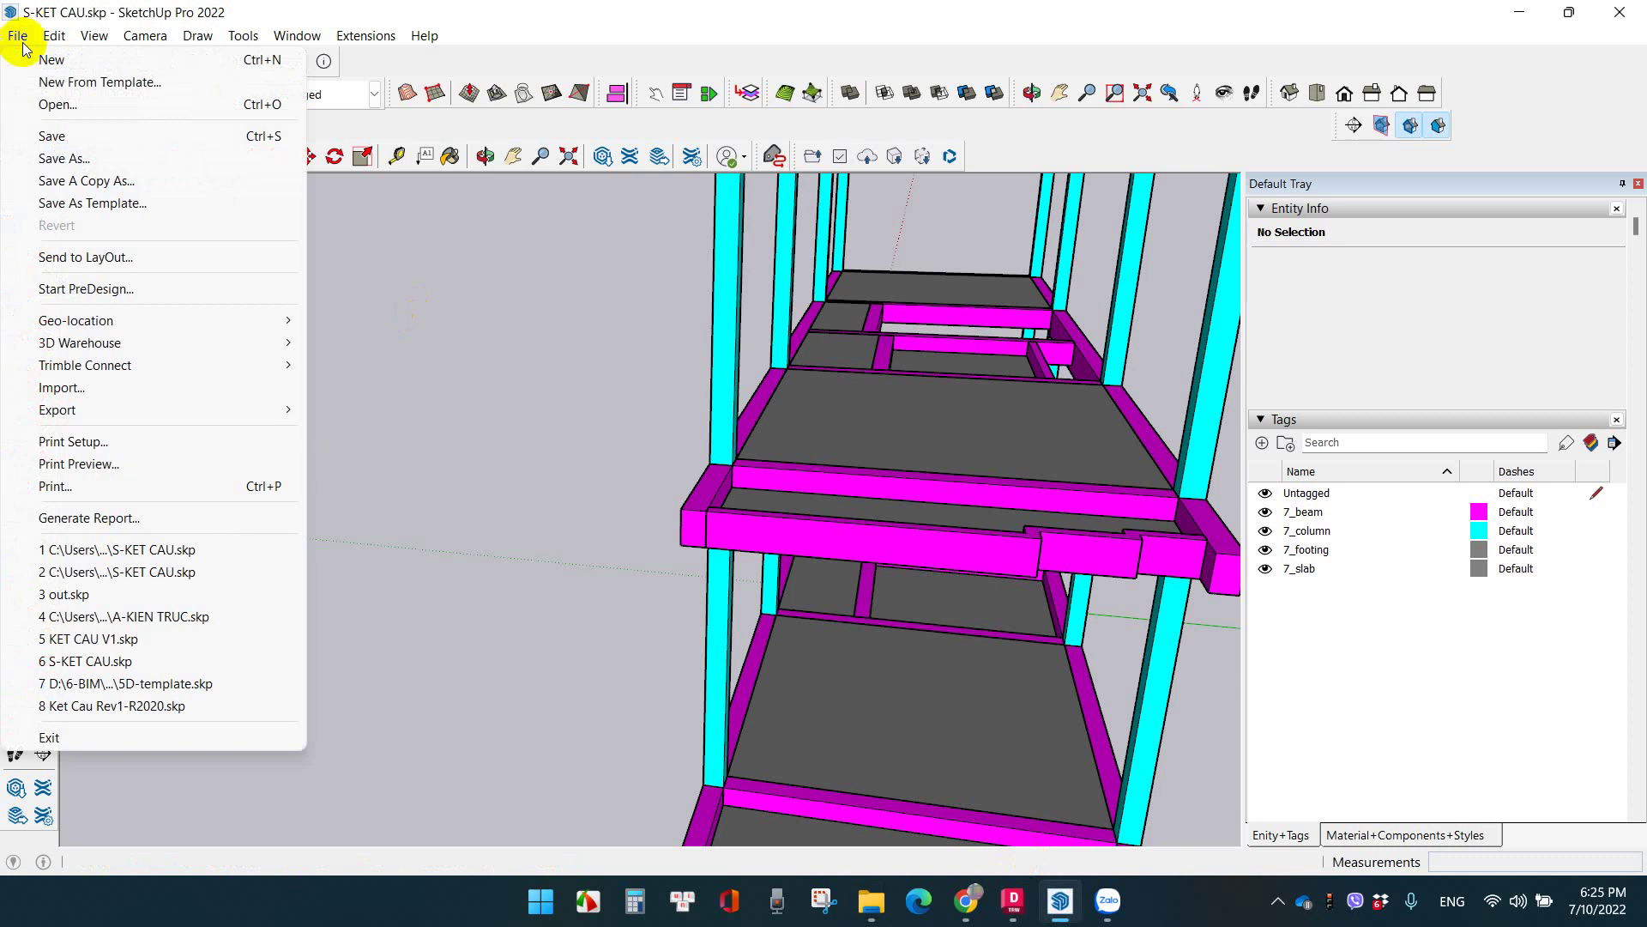
{"action": "left_click", "coordinate": [53, 153]}
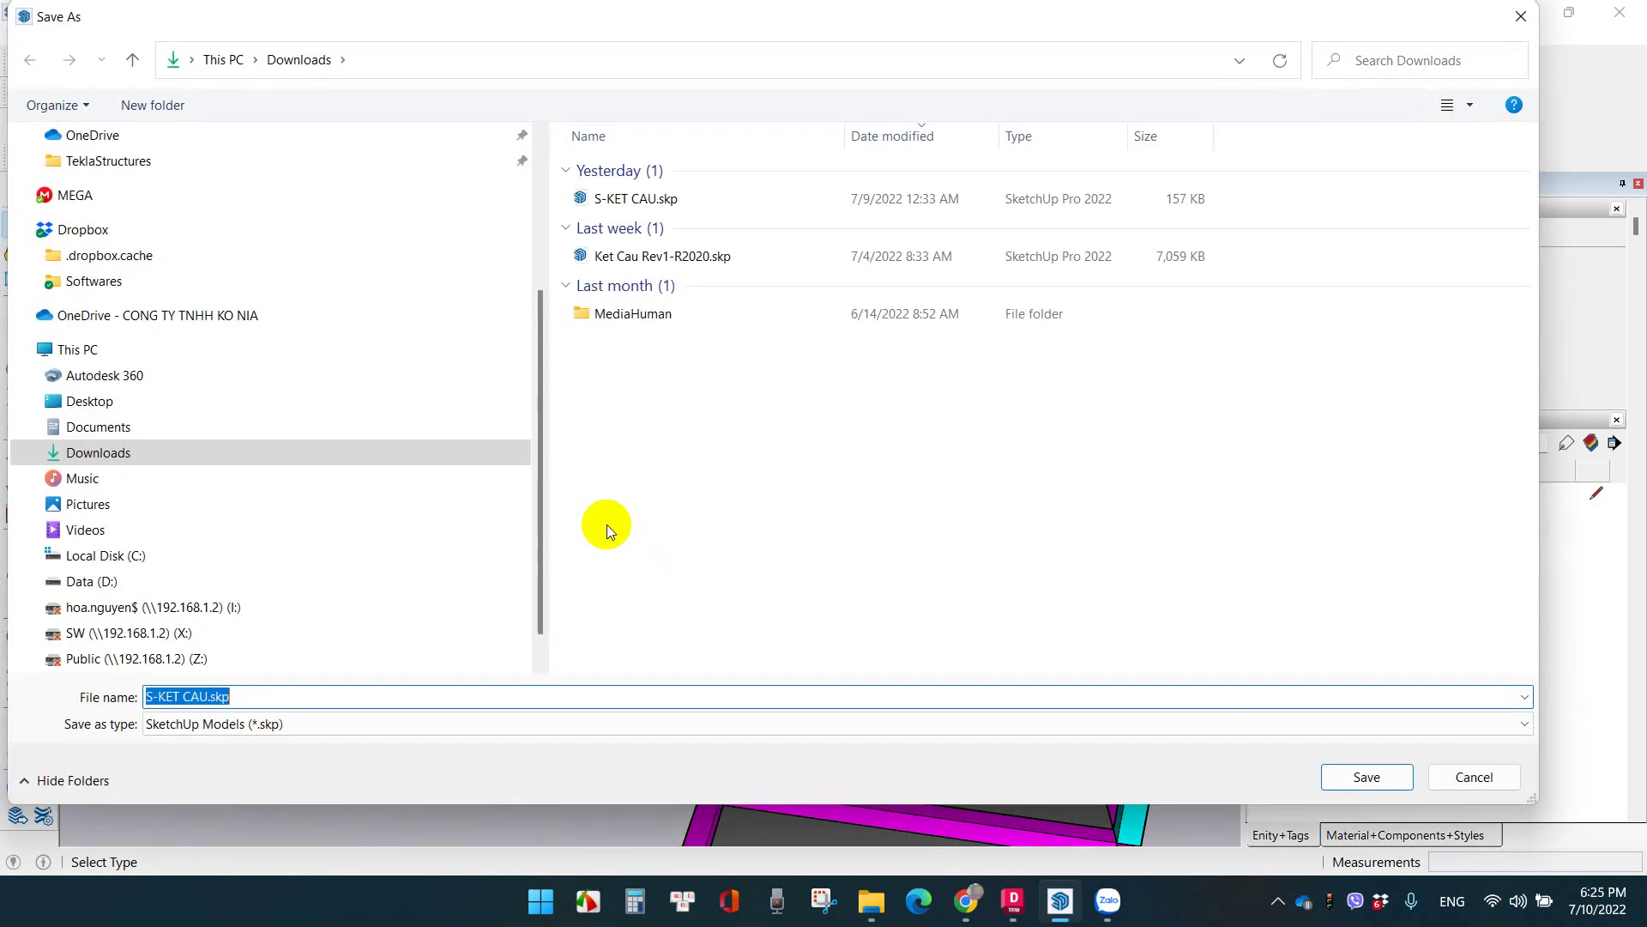
{"action": "left_click", "coordinate": [1440, 779]}
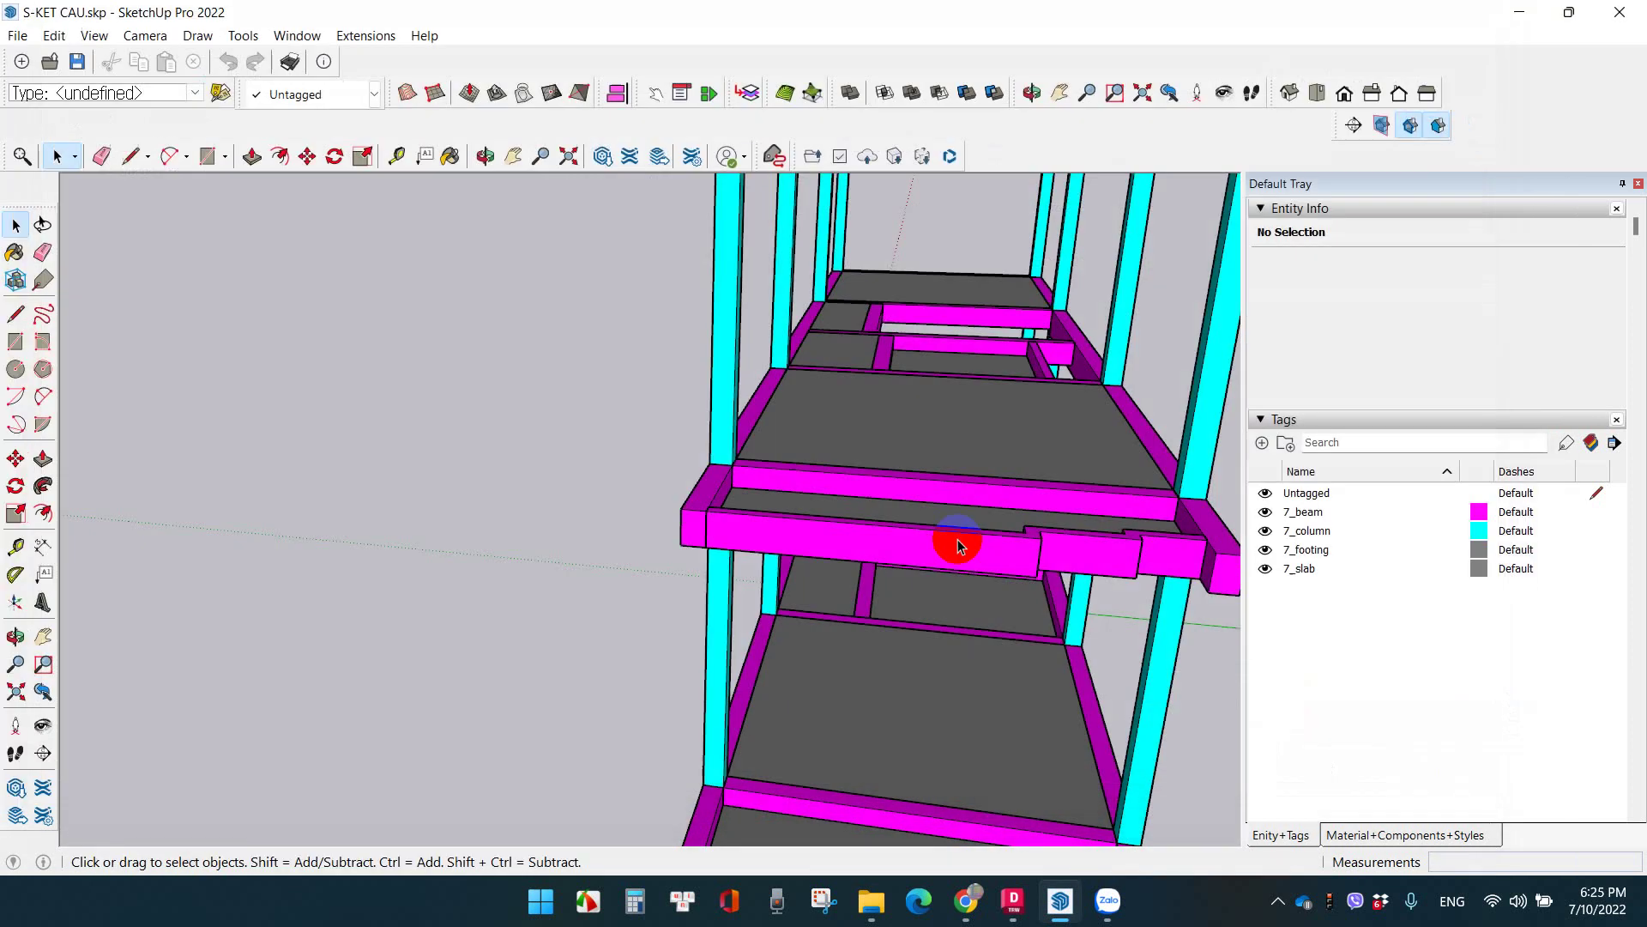
Orbit and zoom to the ground-floor footings, selecting one footing then clearing the selection
{"action": "scroll", "coordinate": [511, 363], "scroll_direction": "down", "scroll_amount": 5}
{"action": "left_click_drag", "start_coordinate": [511, 364], "coordinate": [262, 398]}
{"action": "scroll", "coordinate": [976, 718], "scroll_direction": "down", "scroll_amount": 3}
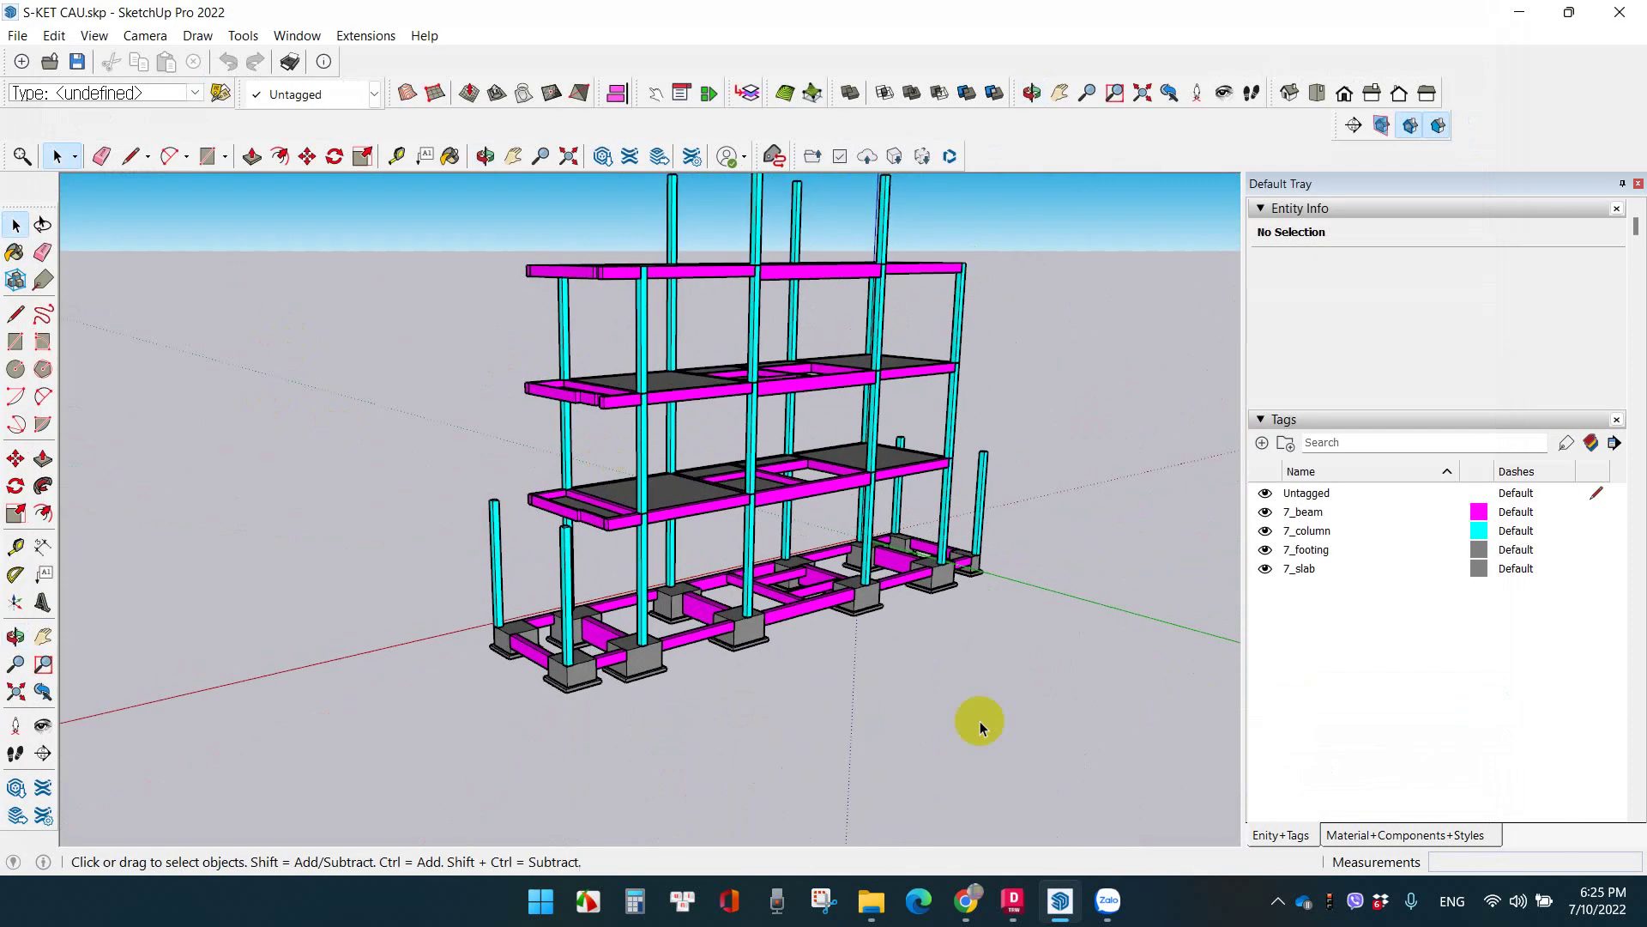
{"action": "scroll", "coordinate": [765, 533], "scroll_direction": "up", "scroll_amount": 8}
{"action": "scroll", "coordinate": [897, 570], "scroll_direction": "up", "scroll_amount": 3}
{"action": "left_click_drag", "start_coordinate": [897, 570], "coordinate": [390, 574]}
{"action": "key", "text": "space"}
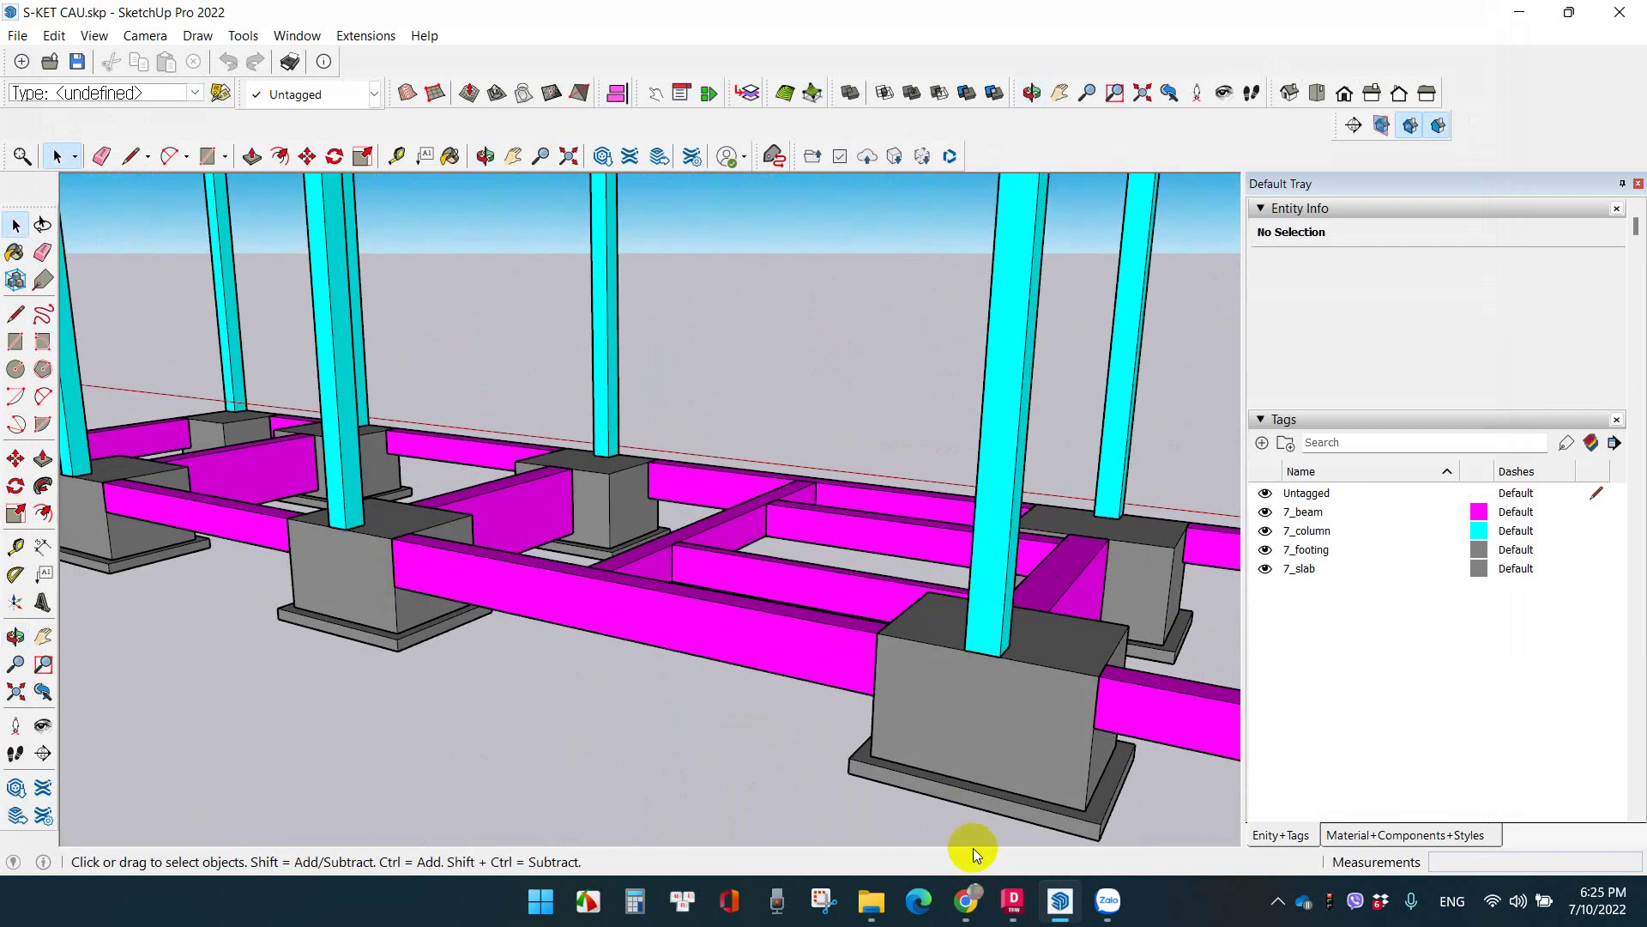
{"action": "left_click", "coordinate": [978, 719]}
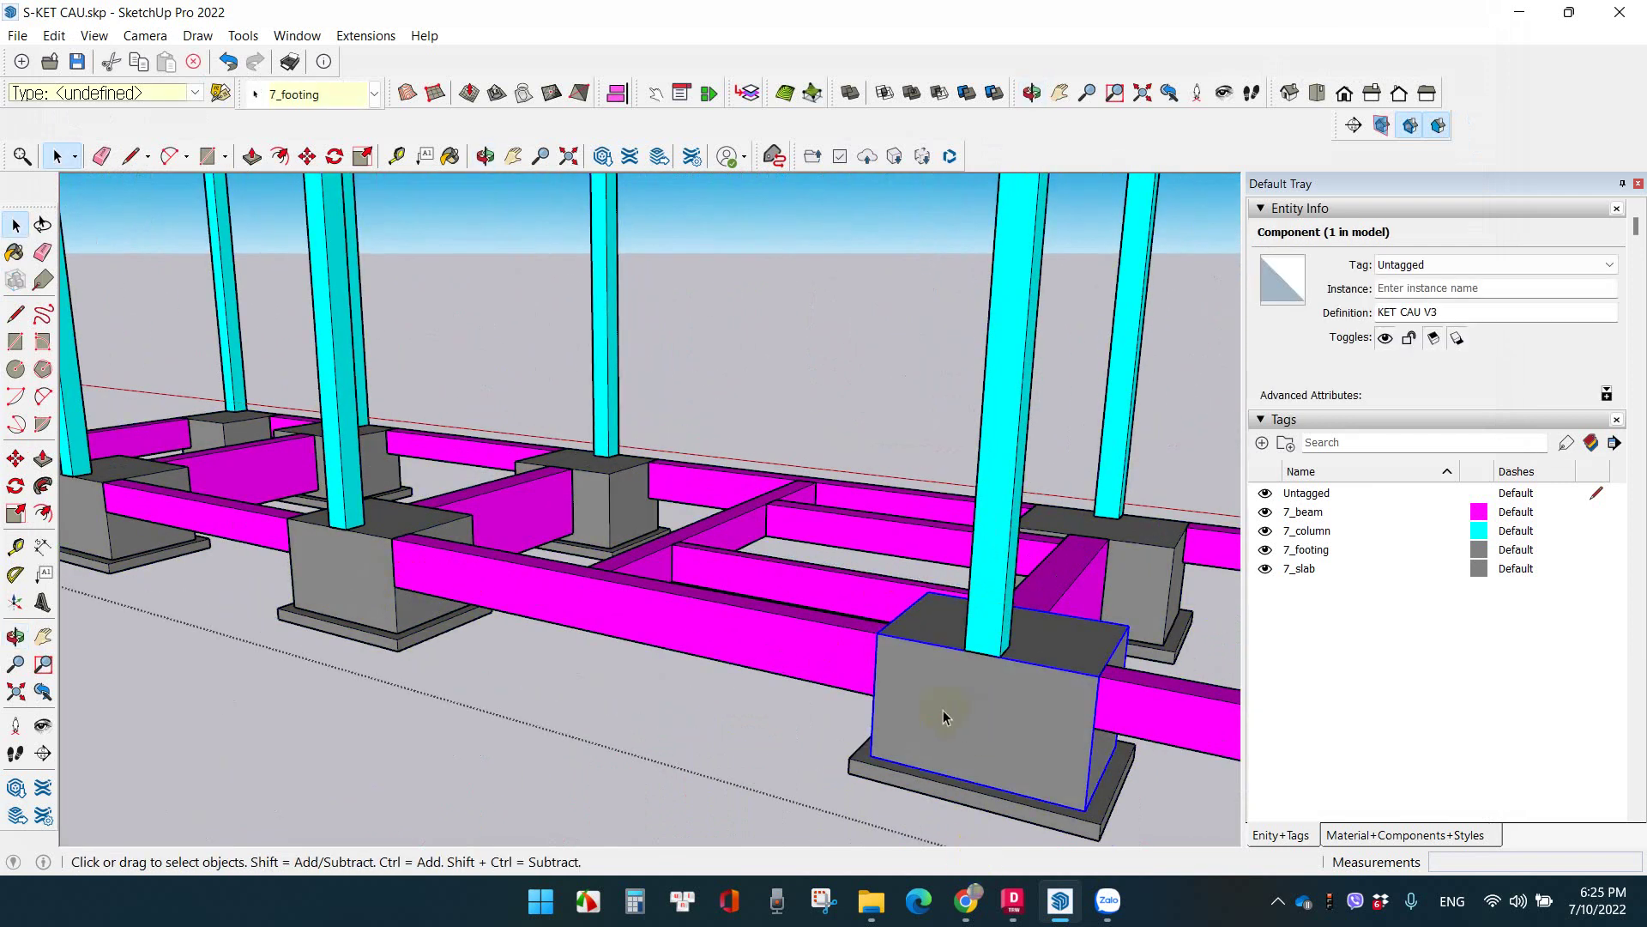
{"action": "left_click", "coordinate": [966, 843]}
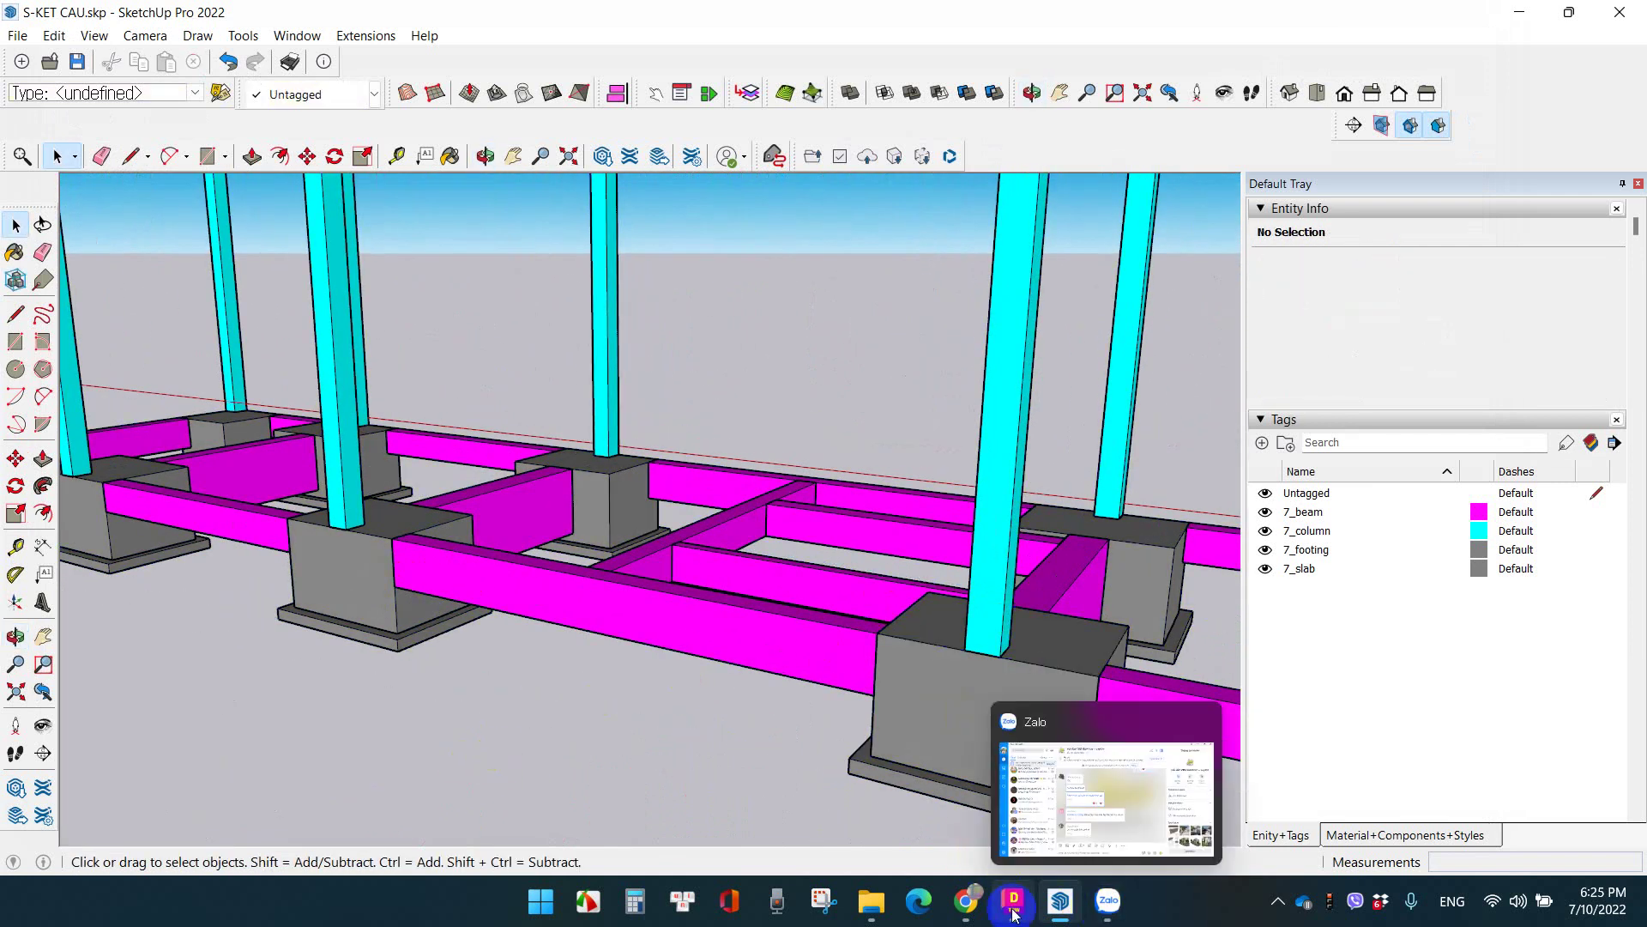
Check the Meet call, then show the desktop and select the Trimble Connect shortcut
{"action": "left_click", "coordinate": [979, 911]}
{"action": "mouse_move", "coordinate": [1058, 900]}
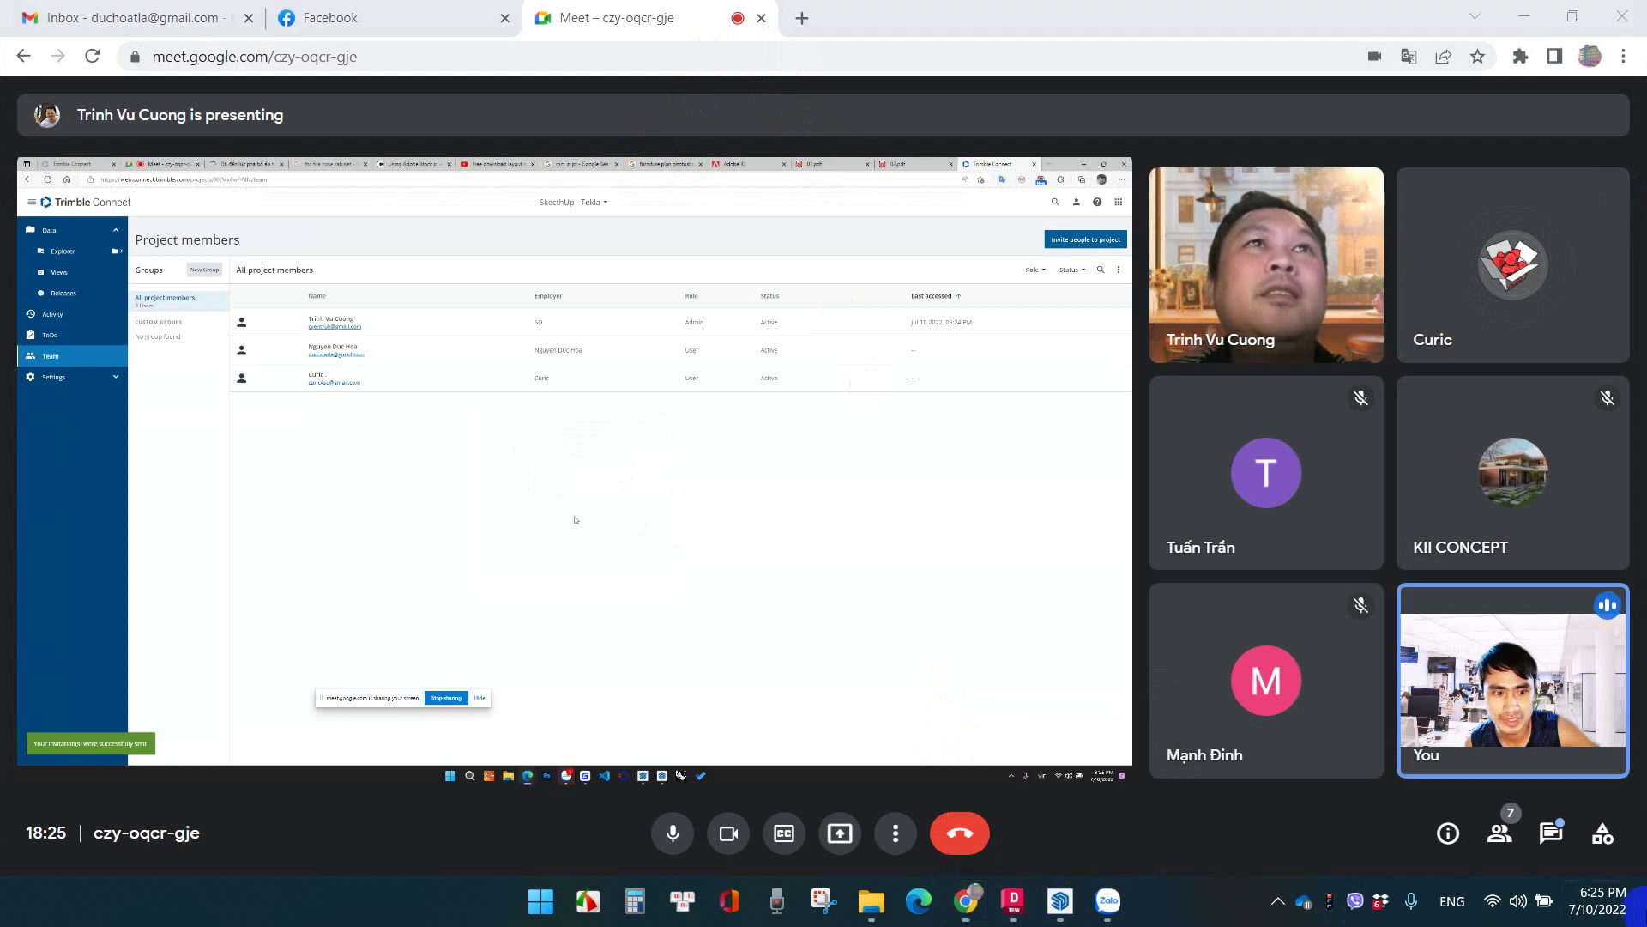
{"action": "key", "text": "super+d"}
{"action": "left_click", "coordinate": [461, 190]}
{"action": "left_click", "coordinate": [212, 53]}
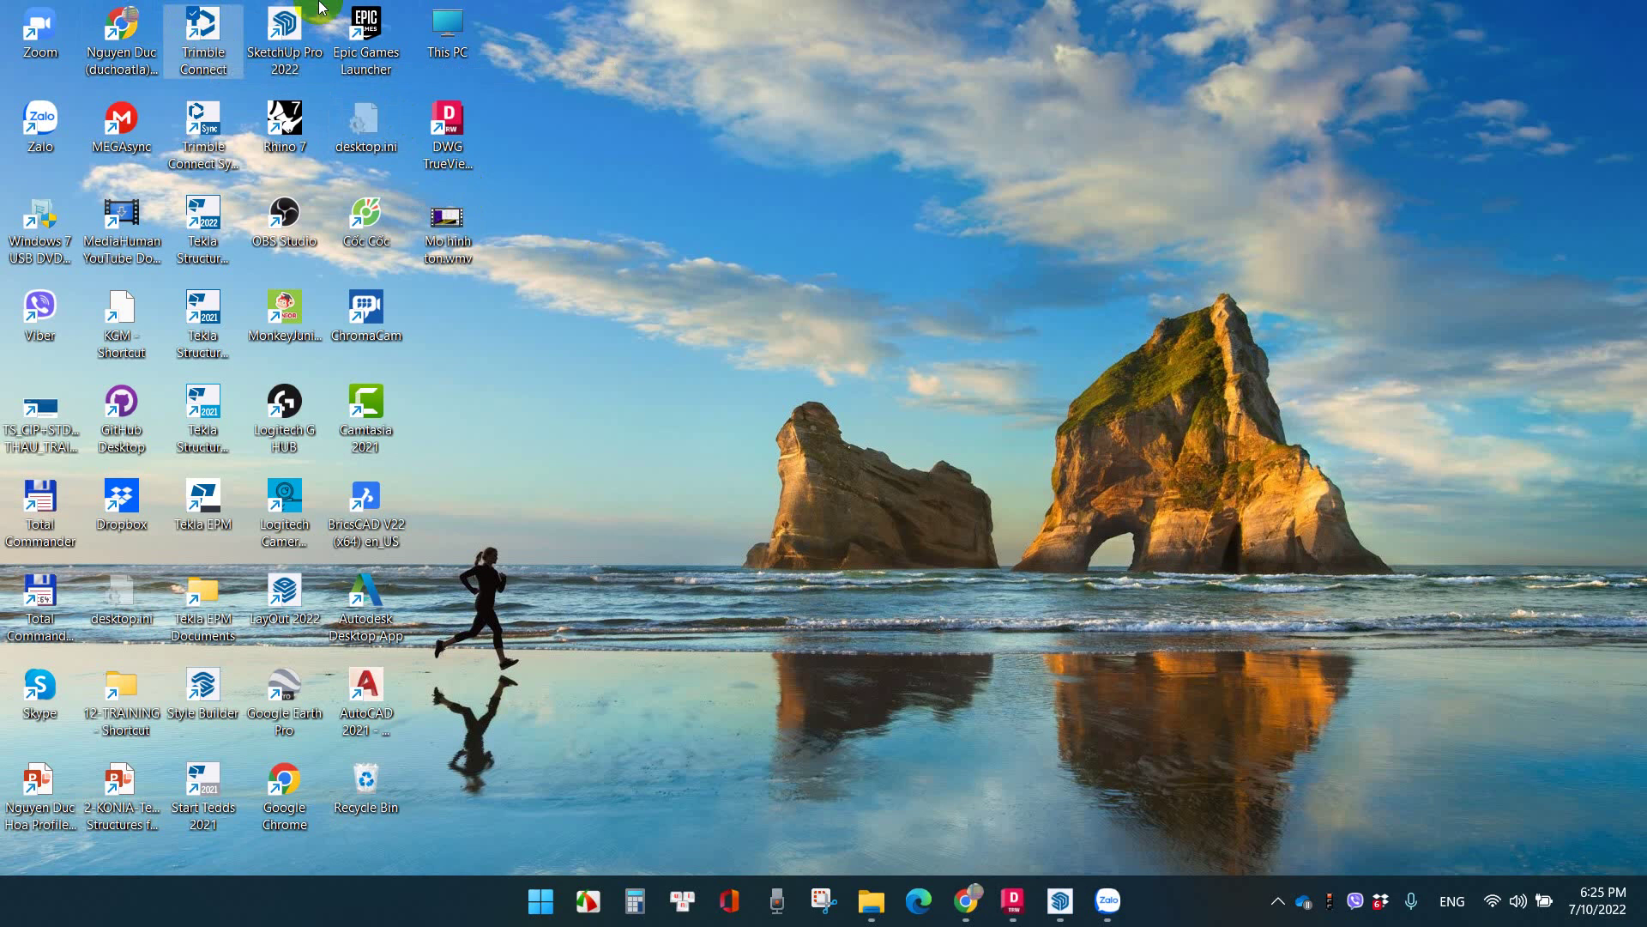
Go from This PC to the MEGA cloud folder
{"action": "left_click", "coordinate": [871, 901]}
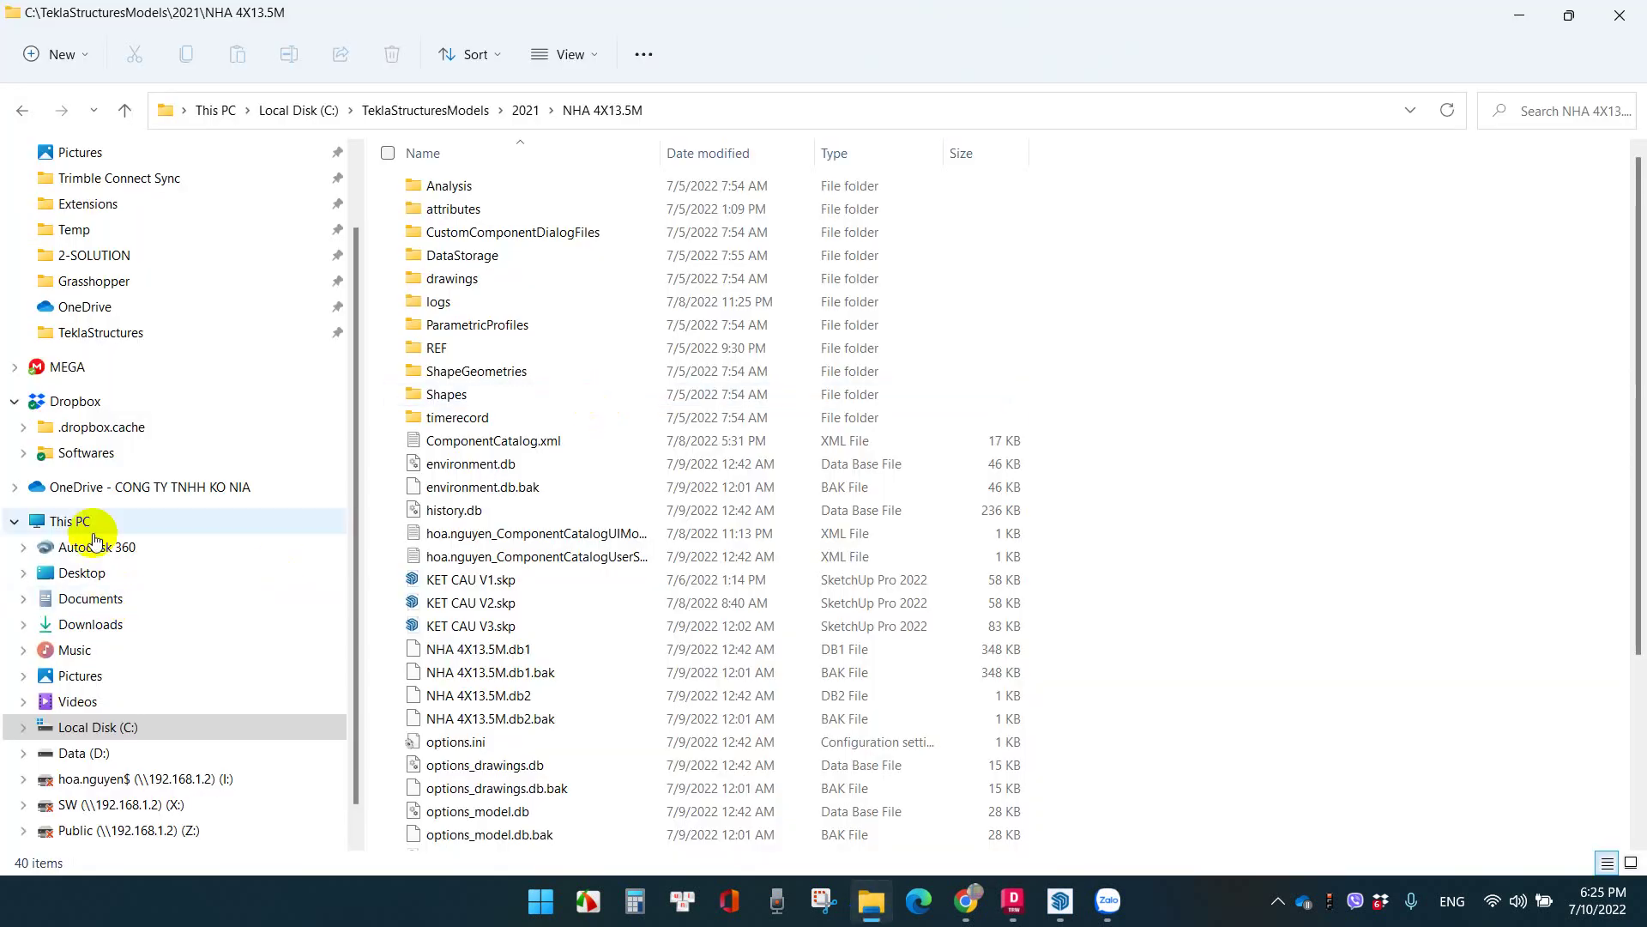
{"action": "left_click", "coordinate": [72, 522]}
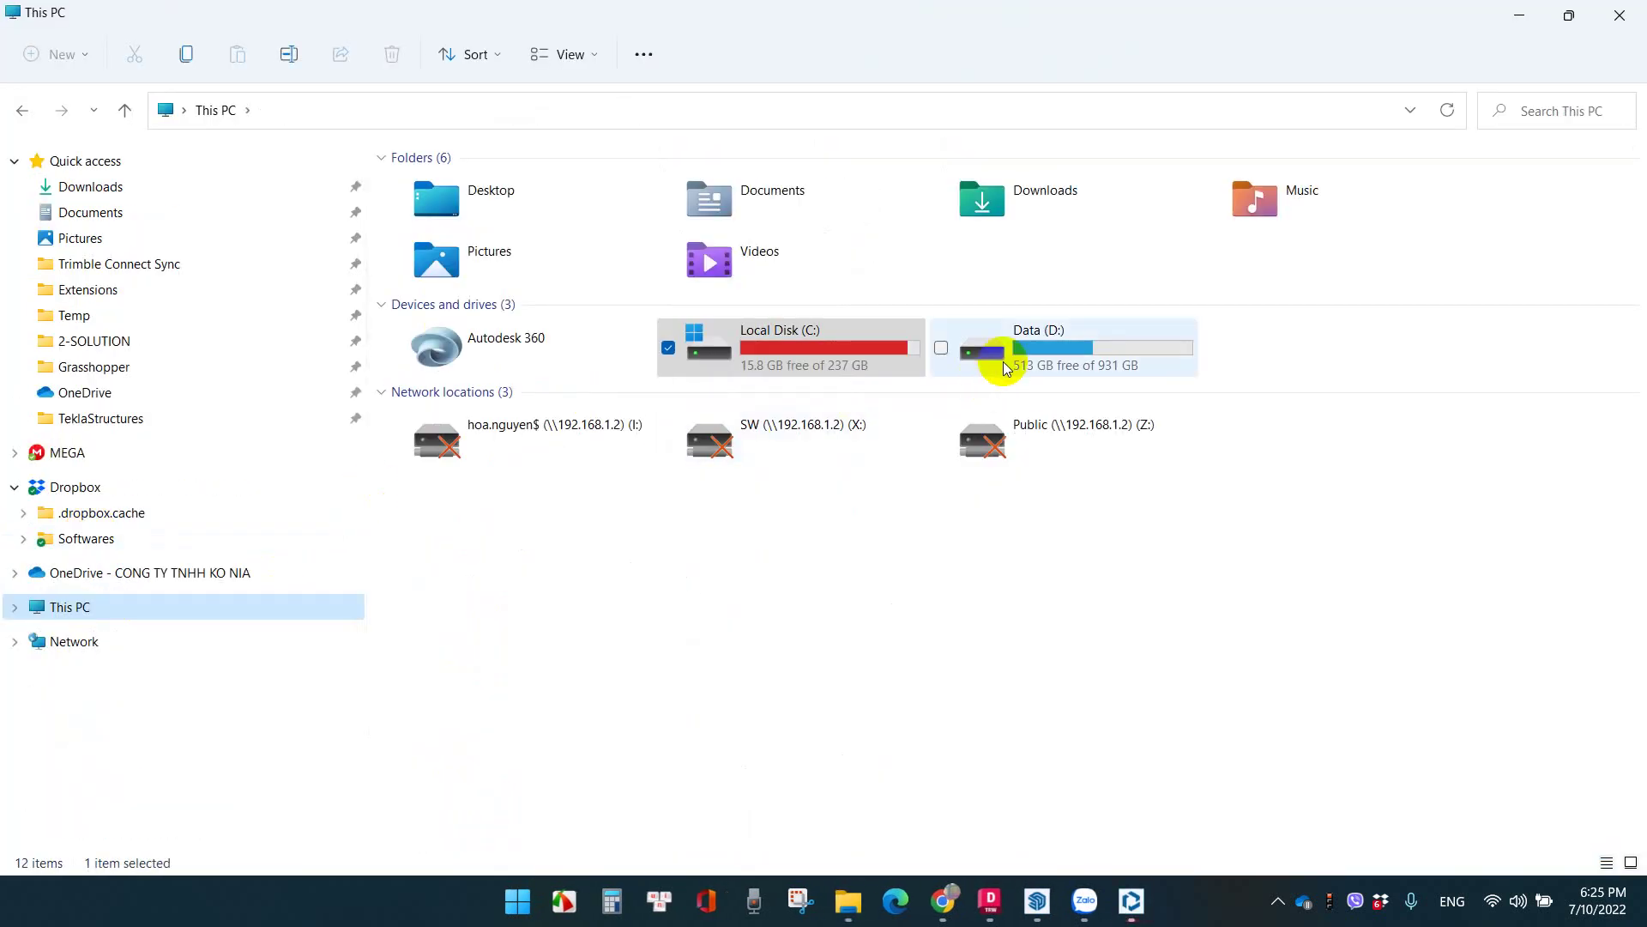
{"action": "left_click", "coordinate": [62, 453]}
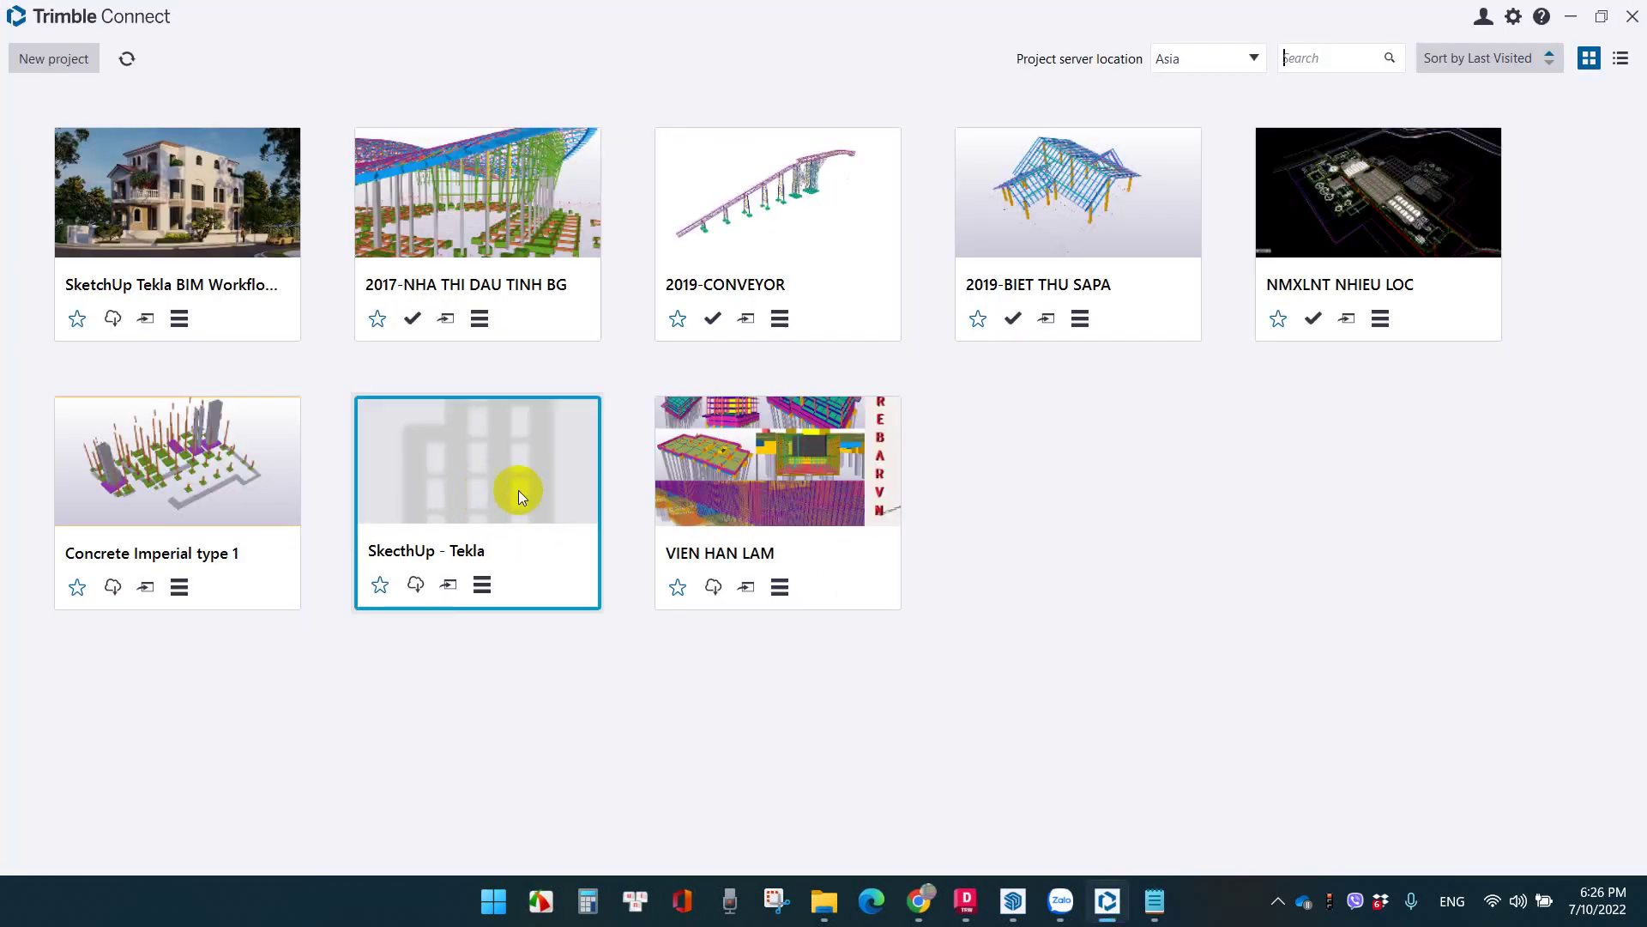
Add S-KET CAU.skp from Downloads to the SkecthUp - Tekla project, then return to Meet
{"action": "left_click", "coordinate": [518, 493]}
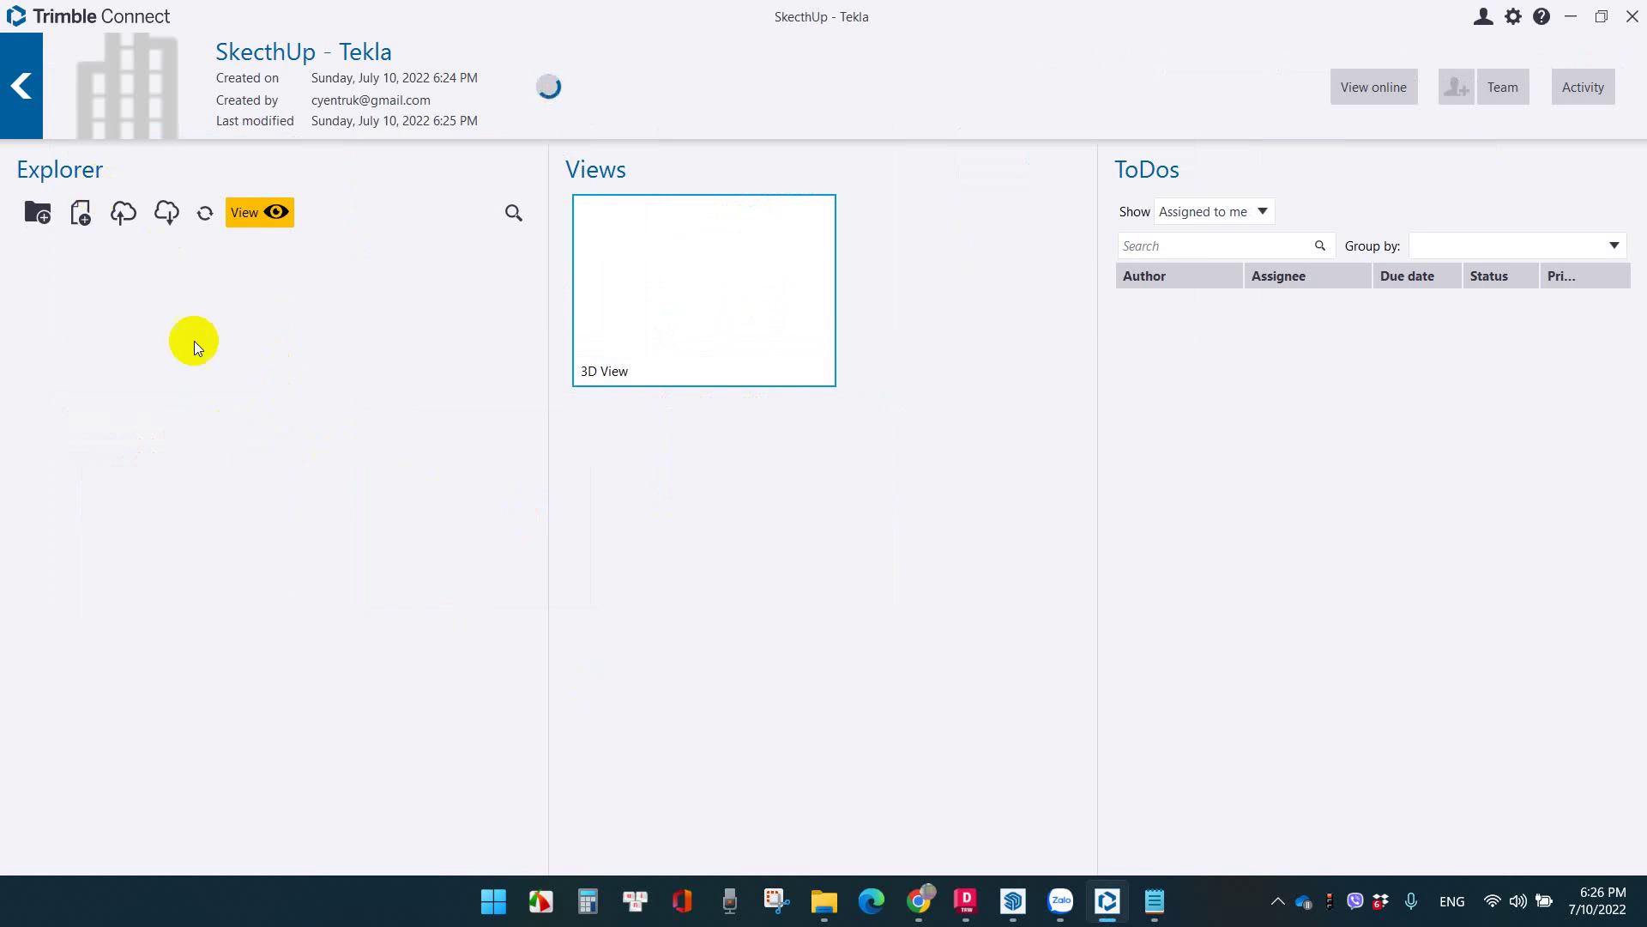
{"action": "left_click", "coordinate": [81, 212]}
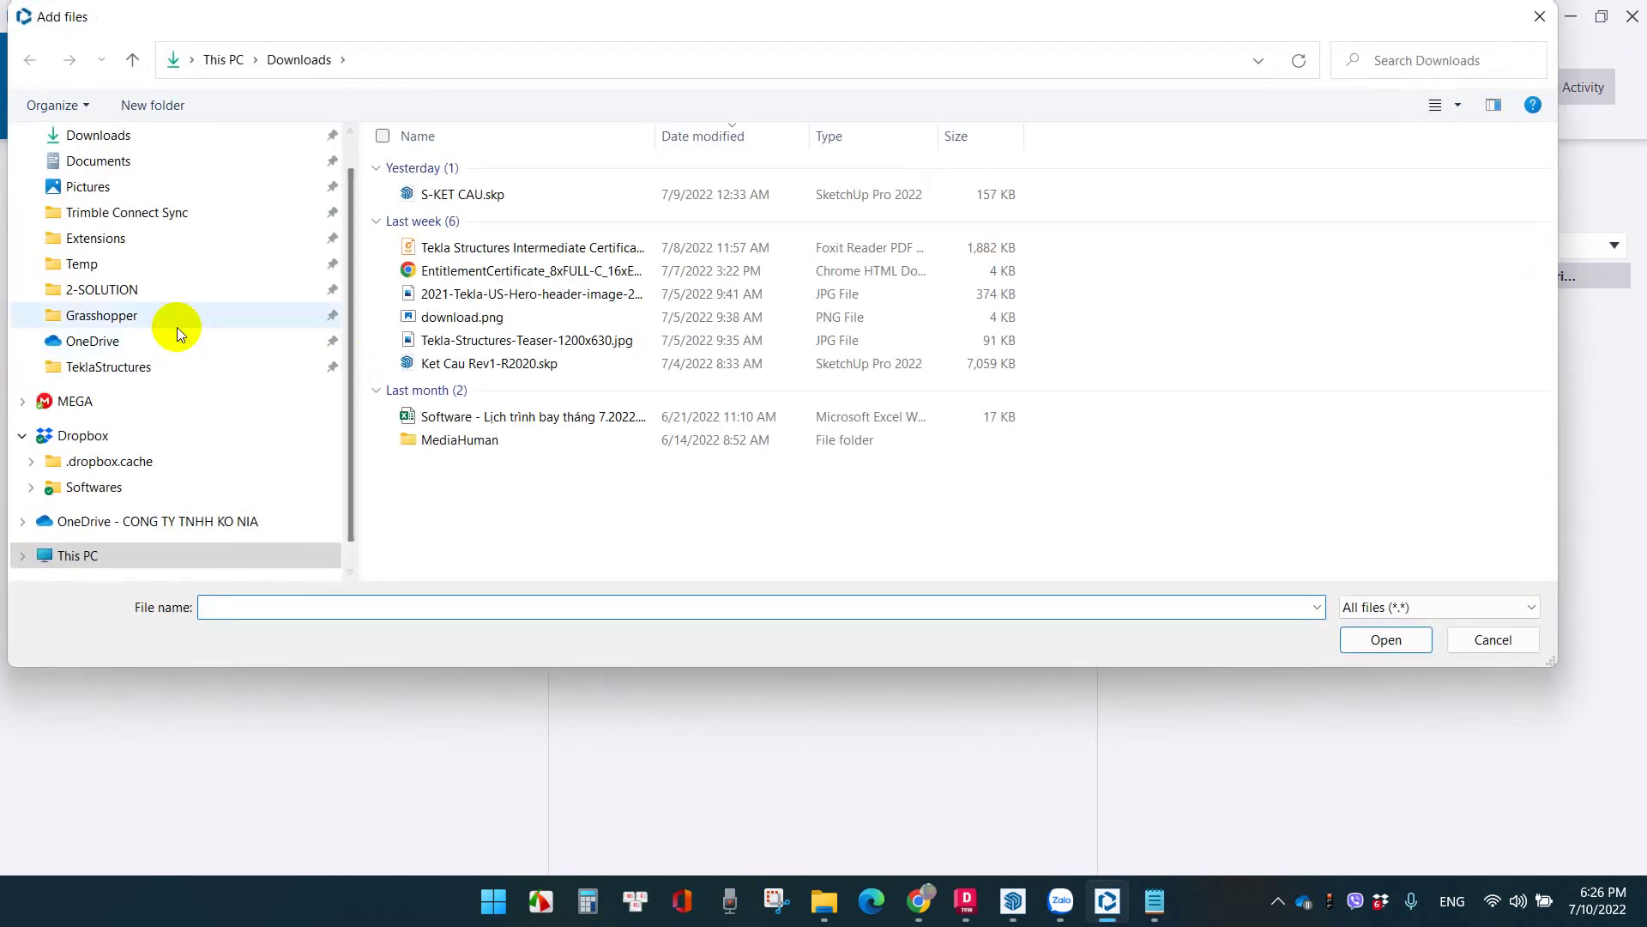
{"action": "left_click", "coordinate": [107, 136]}
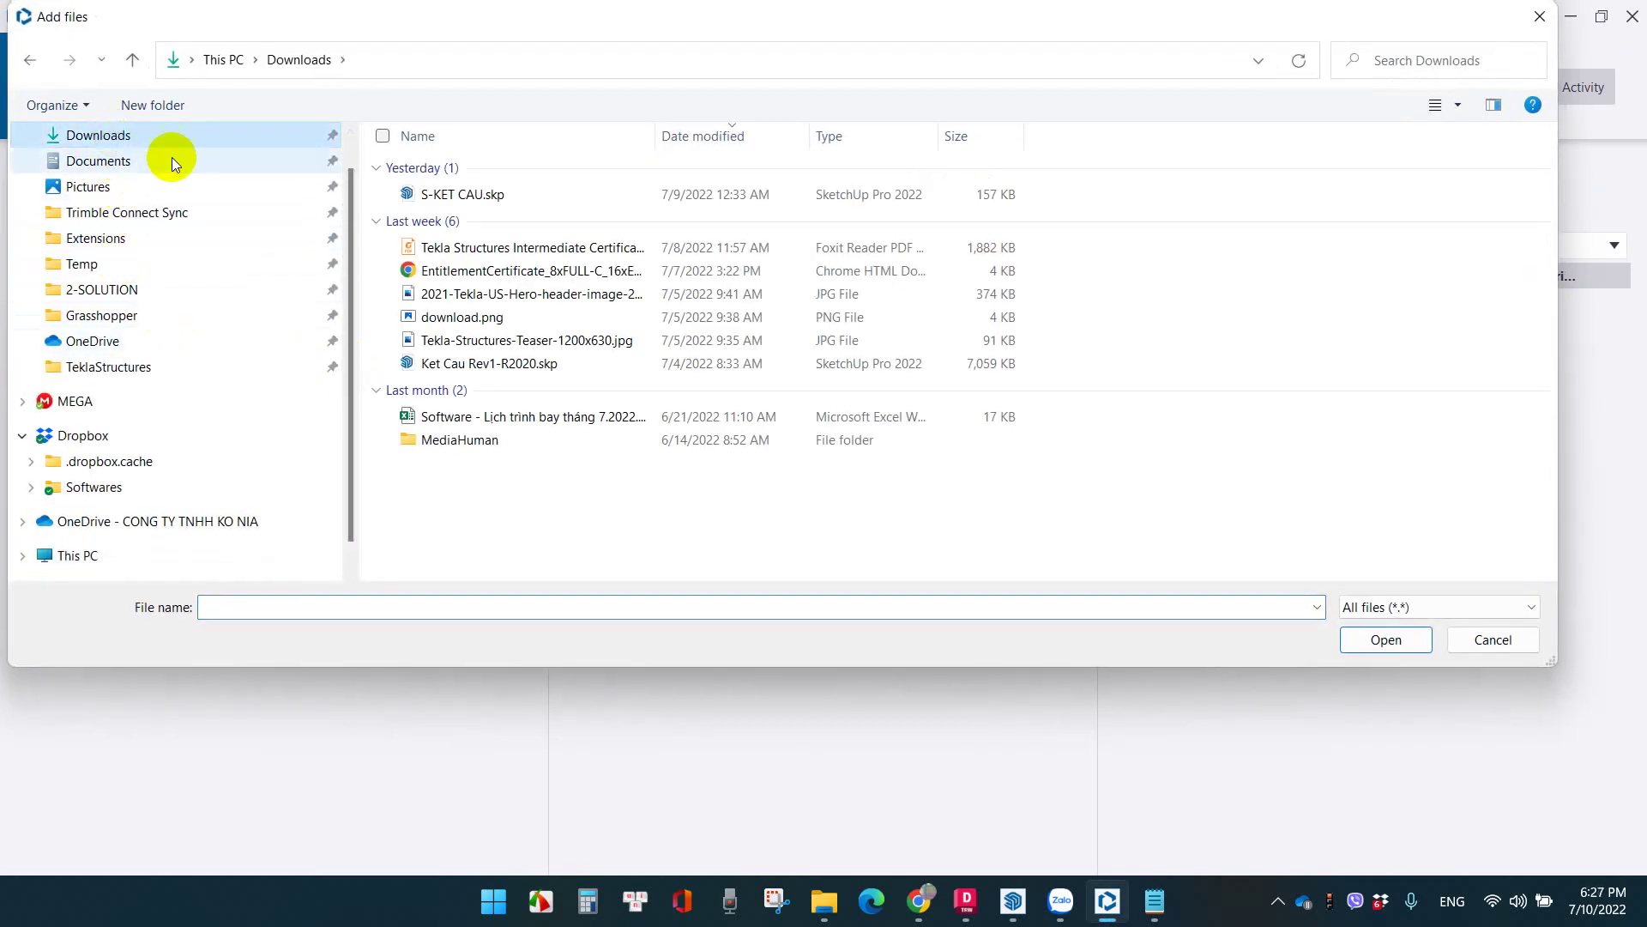
{"action": "double_click", "coordinate": [448, 197]}
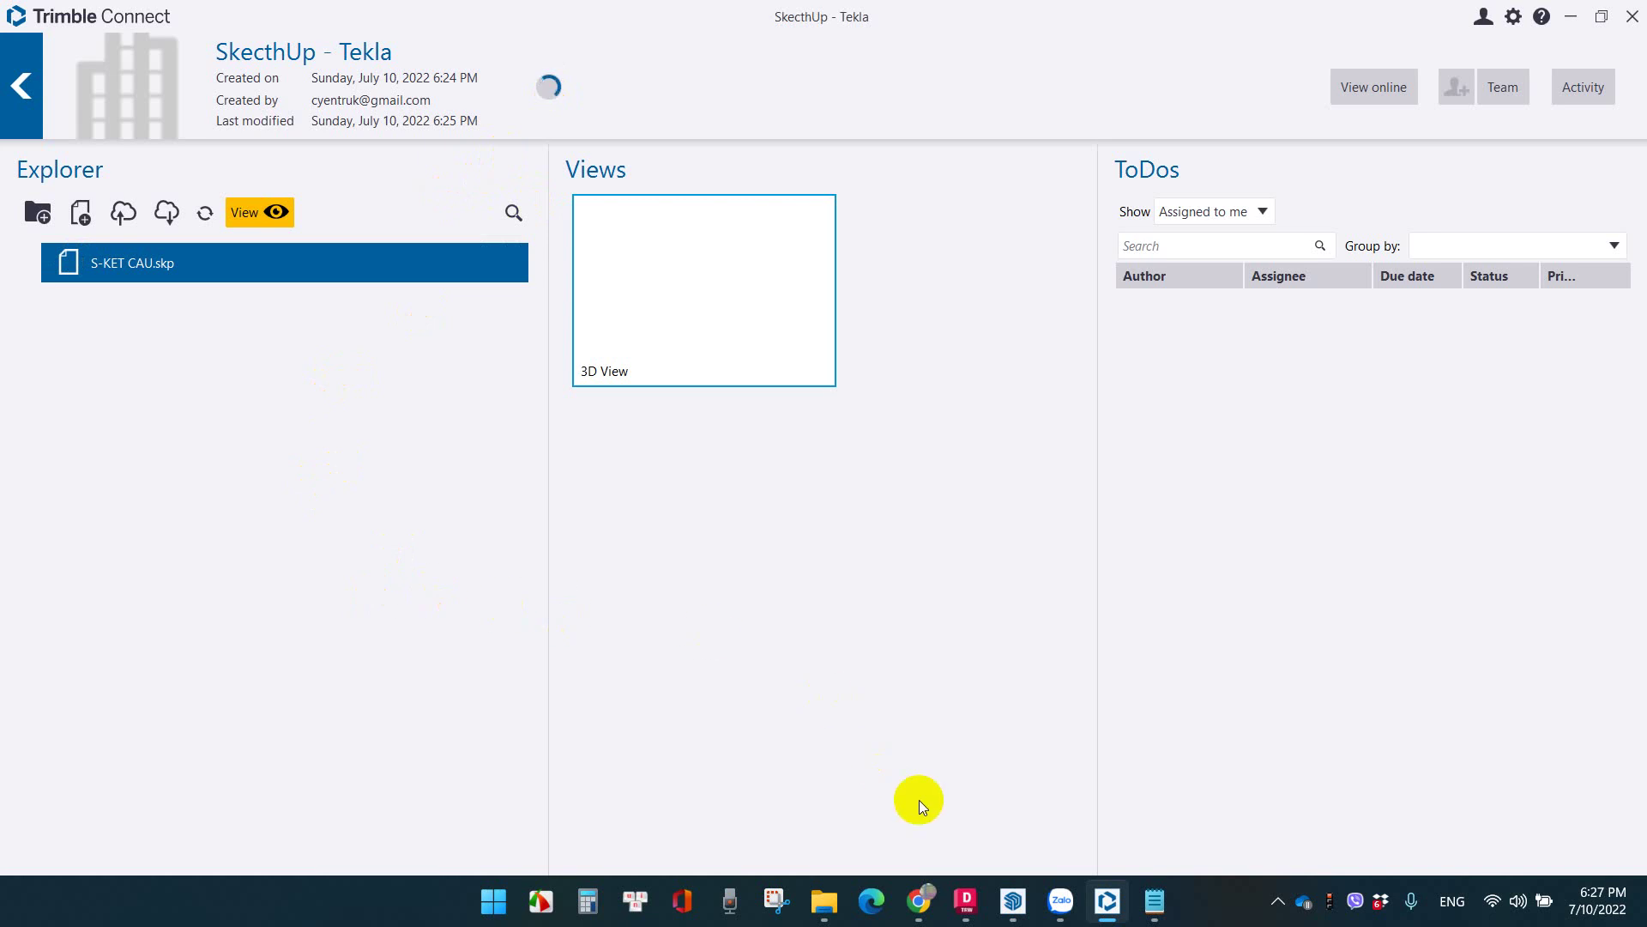
{"action": "left_click", "coordinate": [919, 901]}
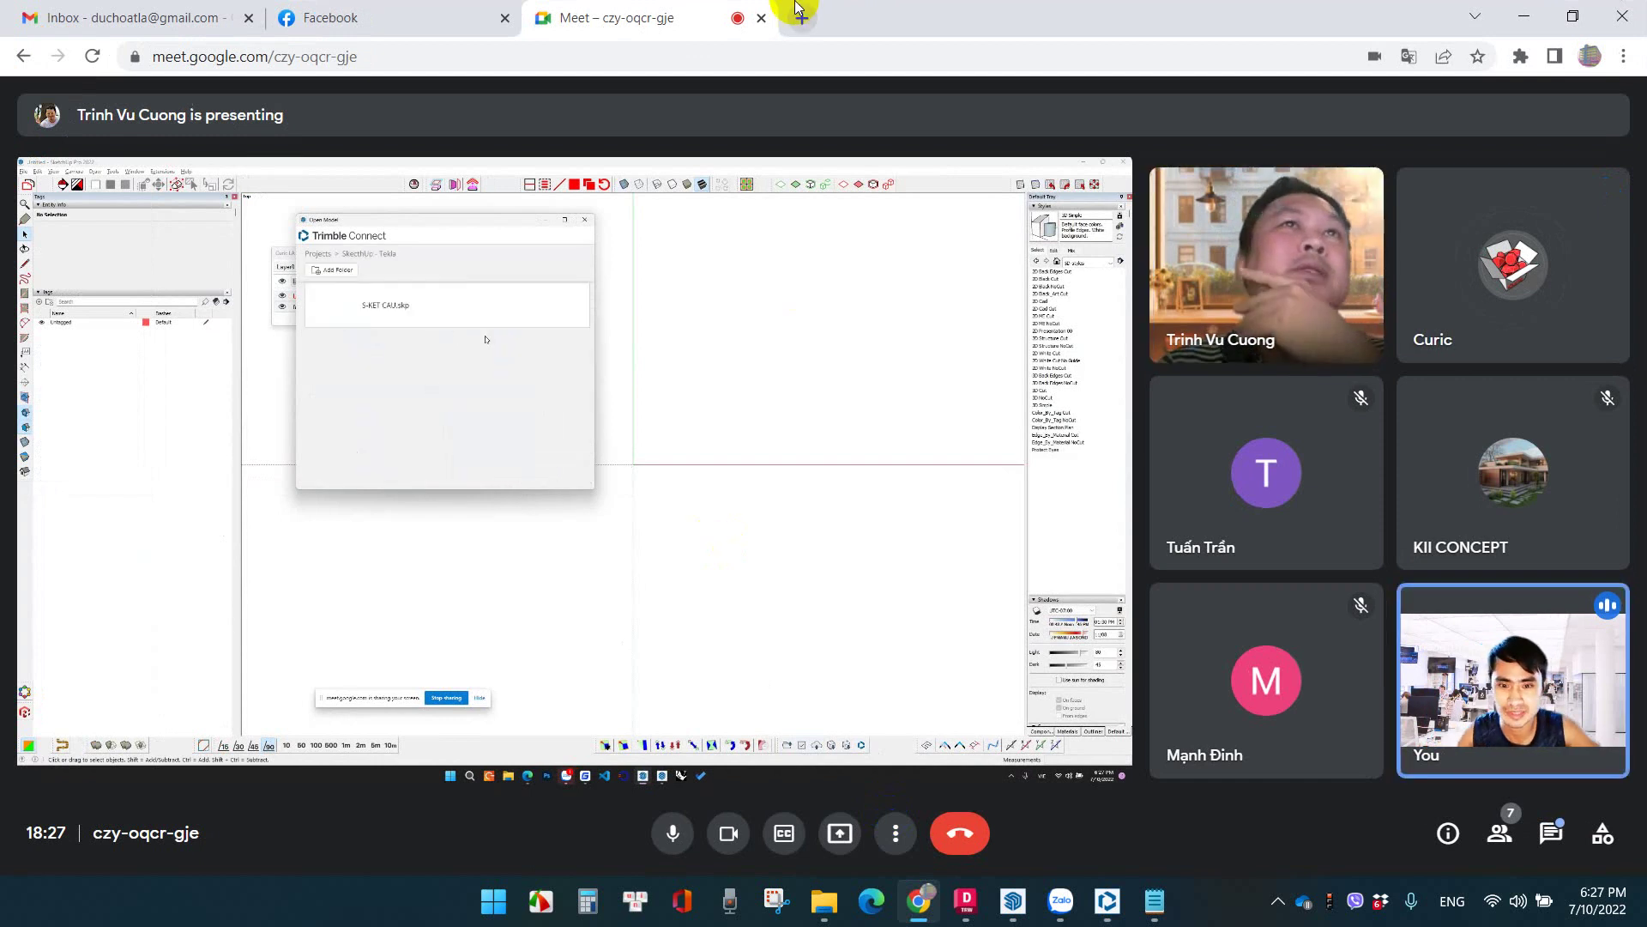
Search Windows for 2021 and launch Tekla Structures 2021
{"action": "key", "text": "super"}
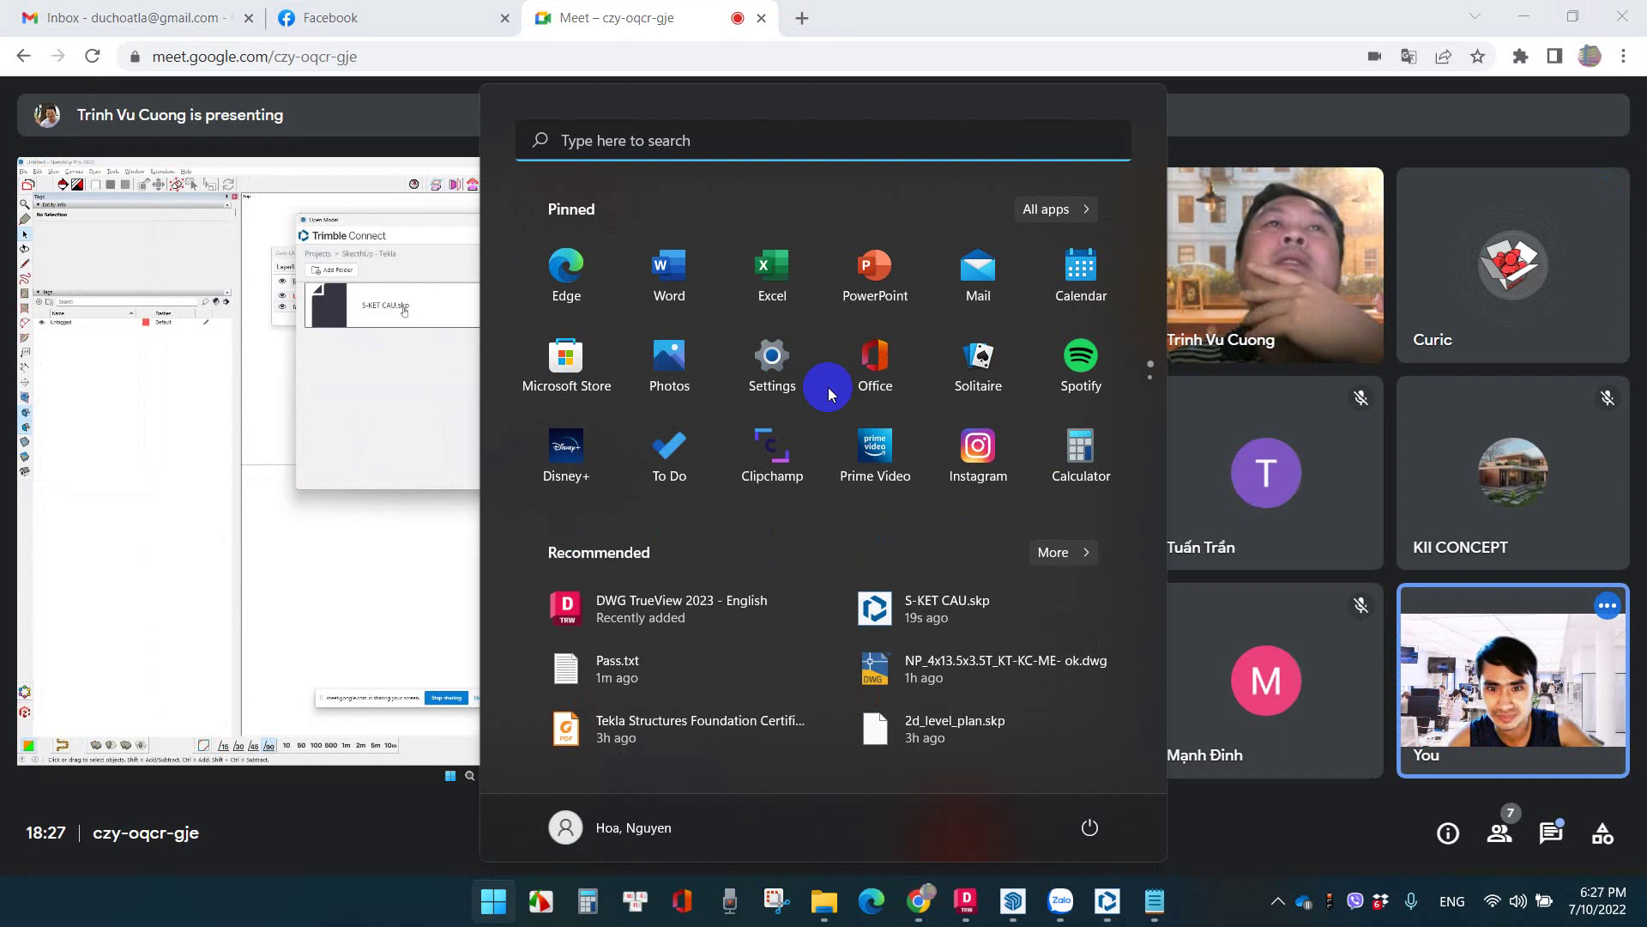
{"action": "type", "text": "2021"}
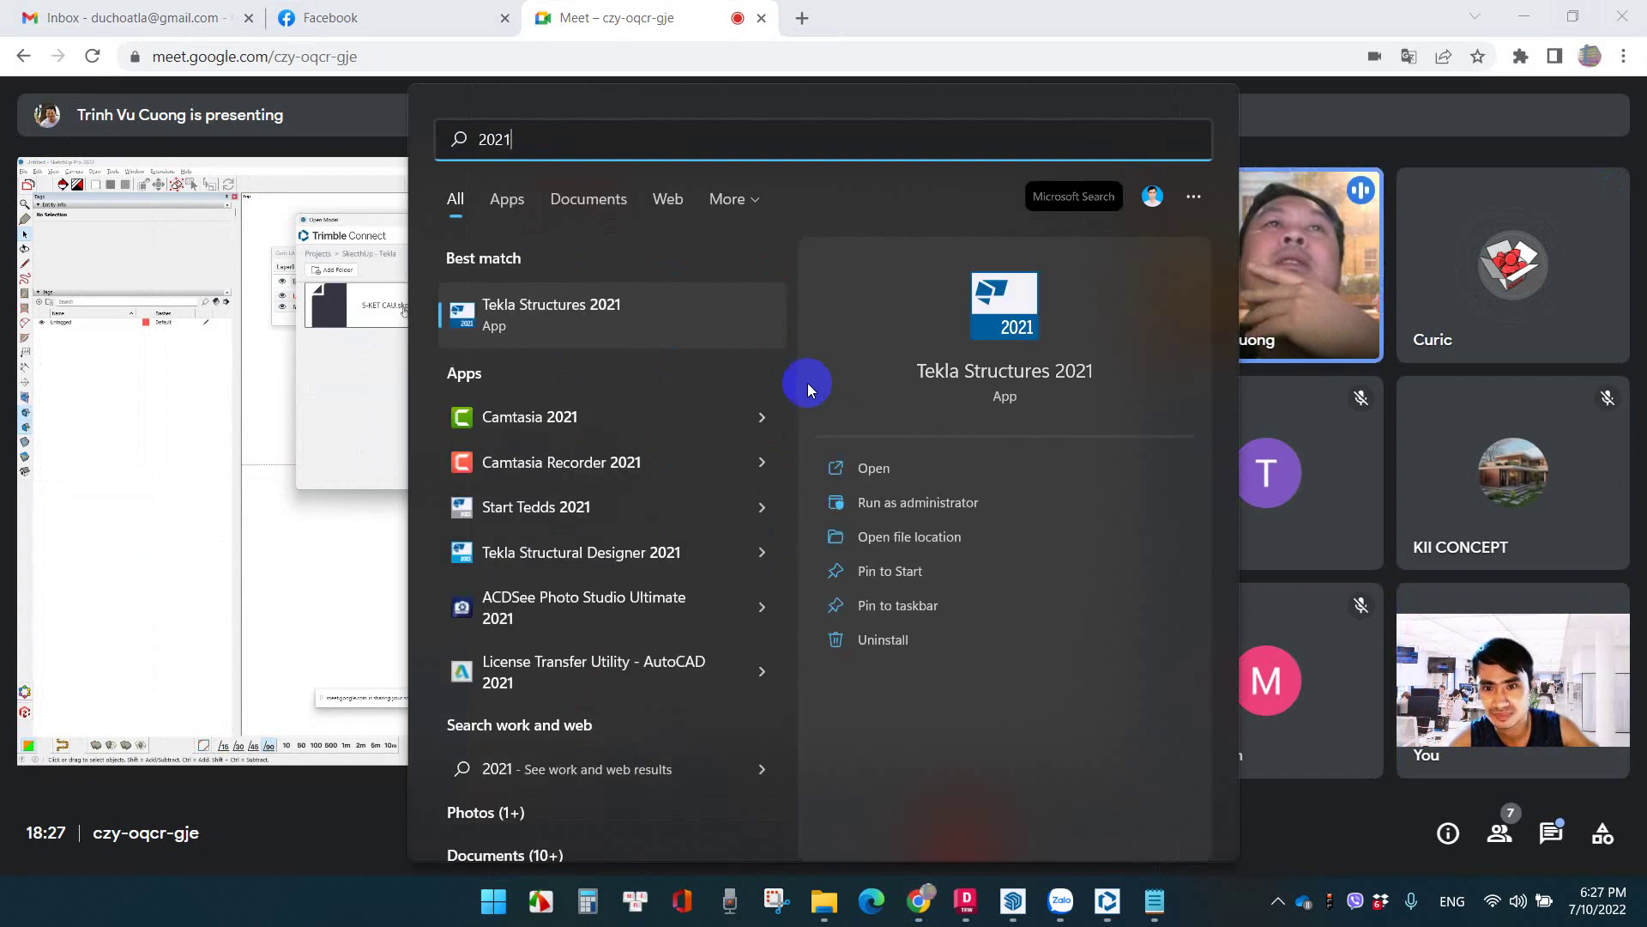
{"action": "left_click", "coordinate": [676, 333]}
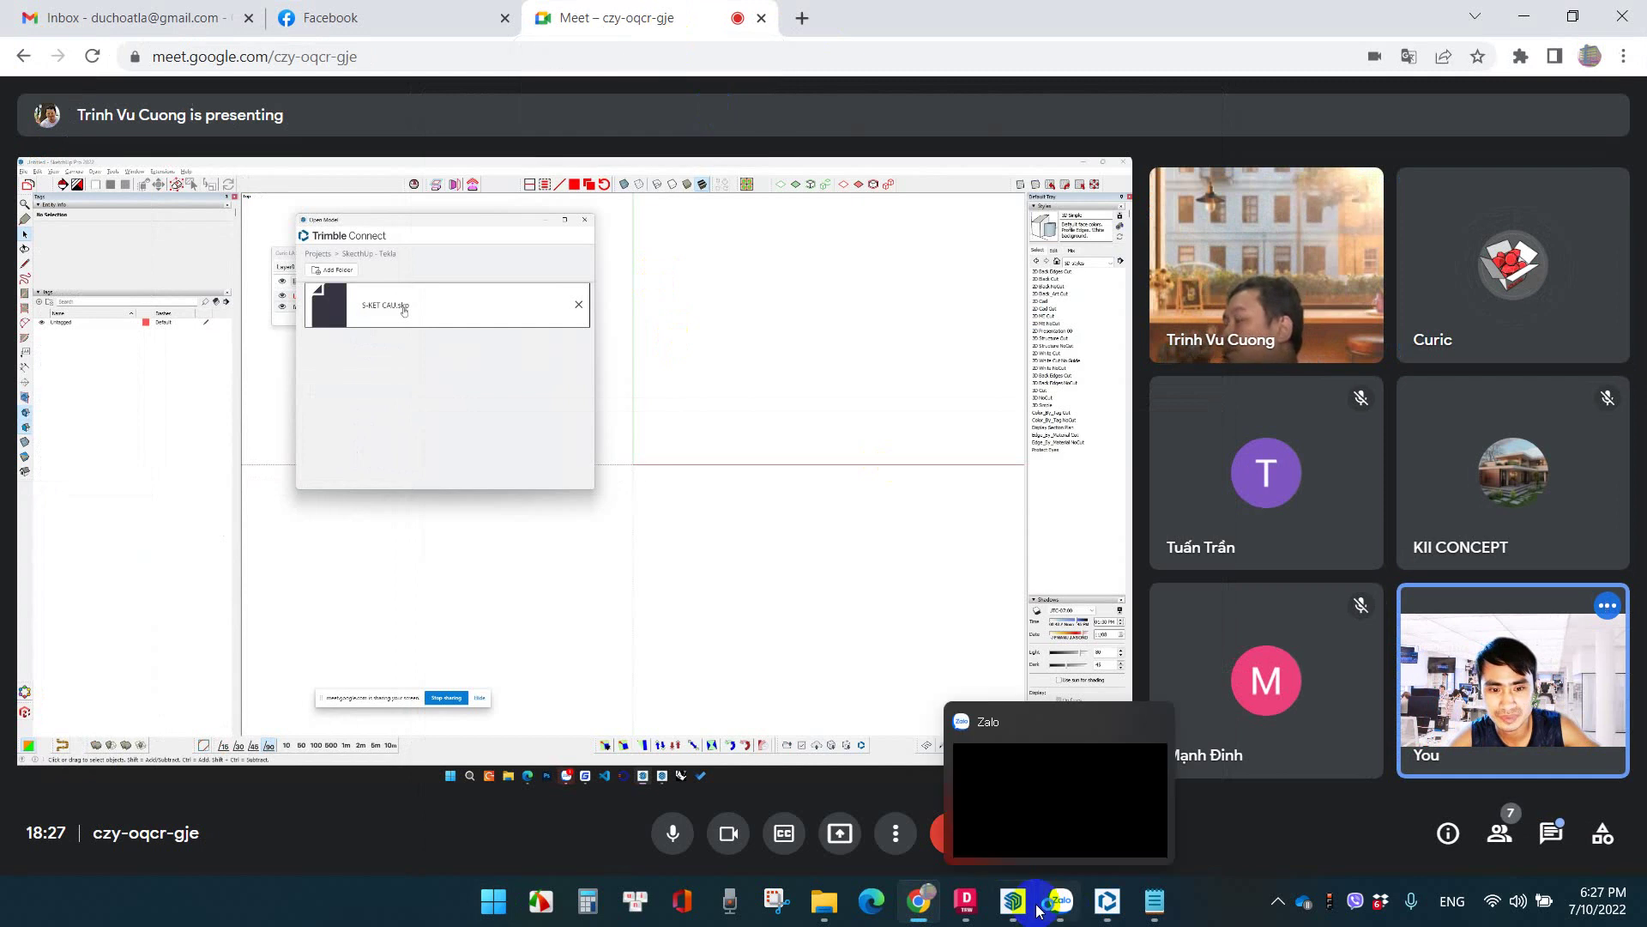
{"action": "mouse_move", "coordinate": [574, 460]}
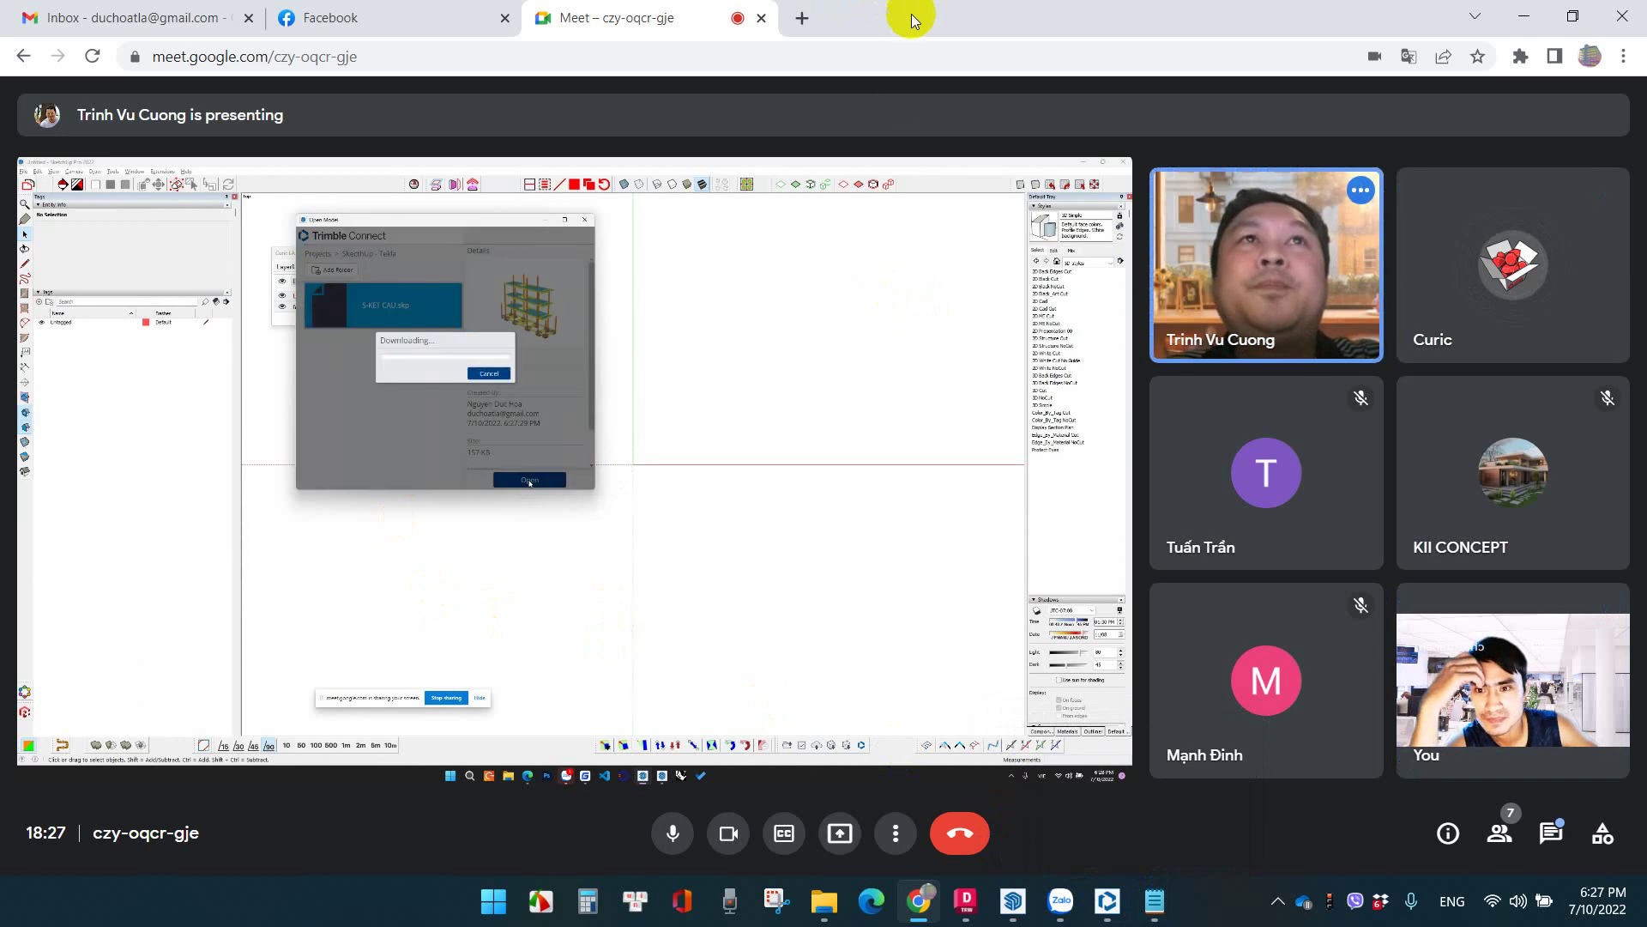
Bring up the S-KET CAU frame in SketchUp, orbit and zoom it, then return to Meet
{"action": "left_click", "coordinate": [1107, 901]}
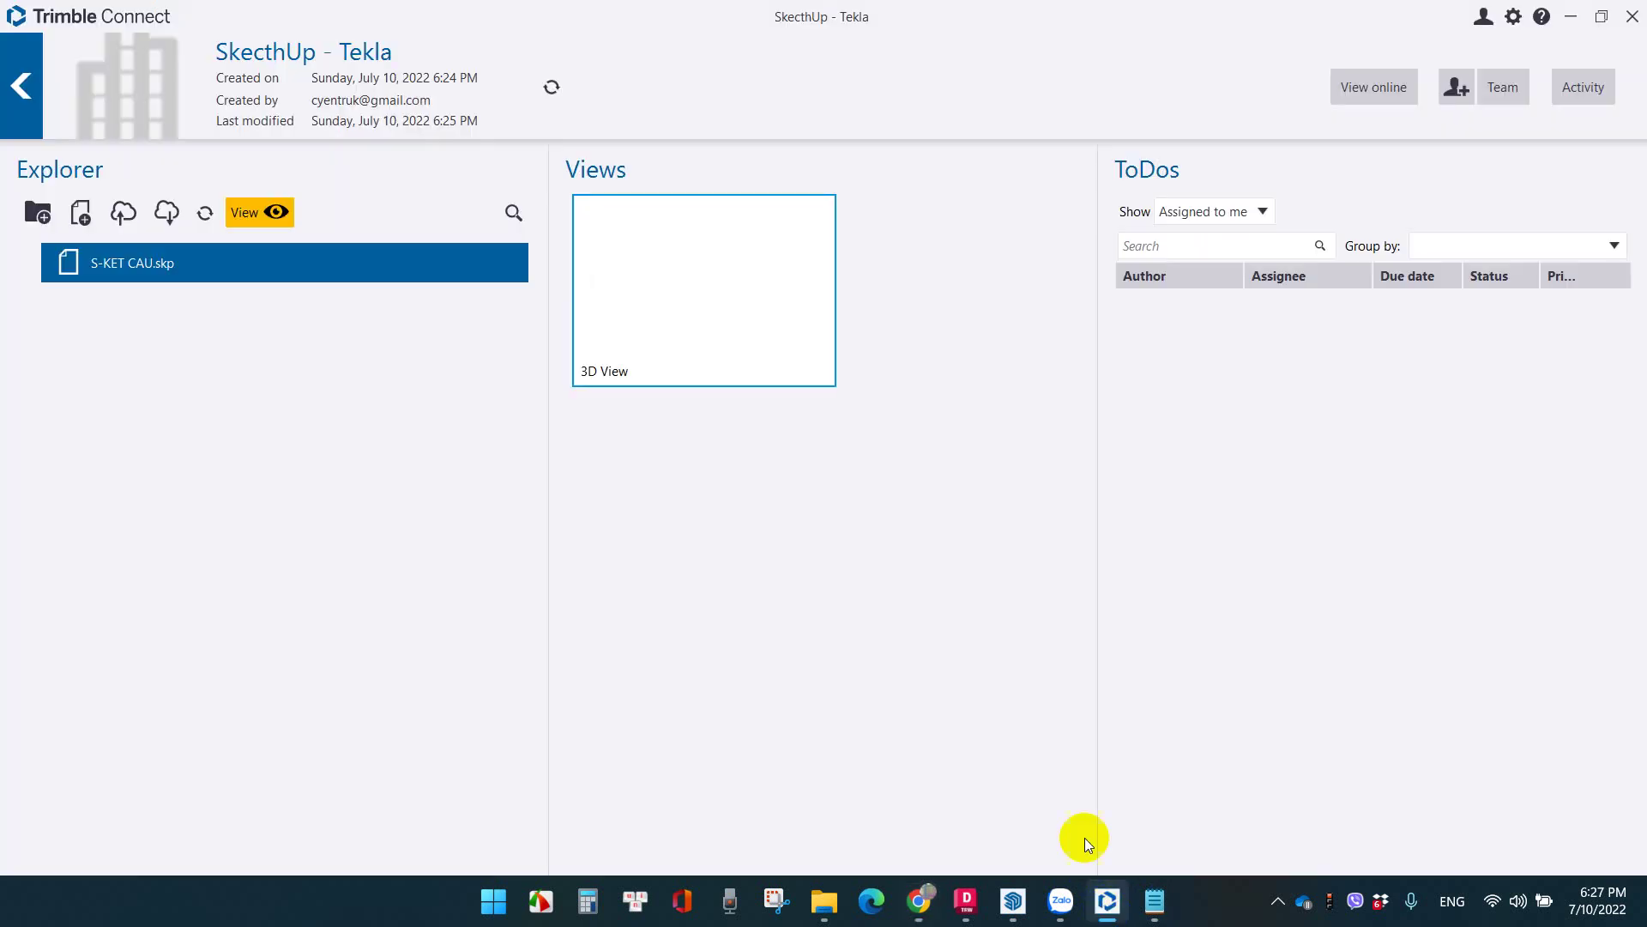
{"action": "left_click", "coordinate": [1013, 901]}
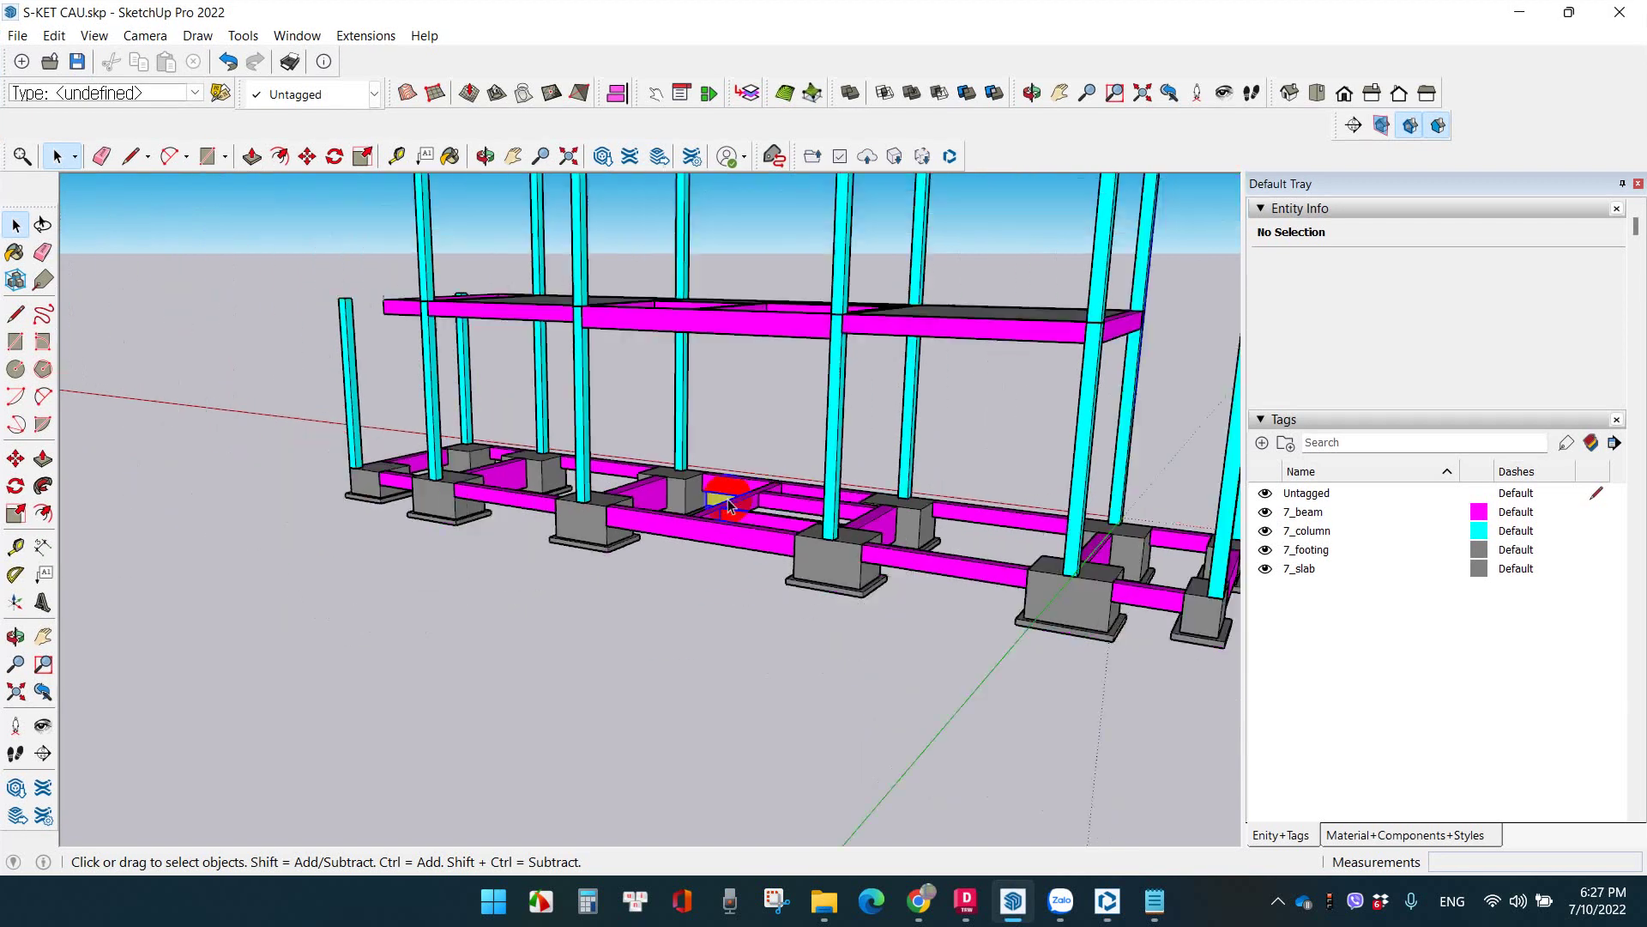
{"action": "scroll", "coordinate": [729, 505], "scroll_direction": "down", "scroll_amount": 5}
{"action": "middle_click_drag", "start_coordinate": [728, 504], "coordinate": [852, 598]}
{"action": "scroll", "coordinate": [852, 598], "scroll_direction": "up", "scroll_amount": 5}
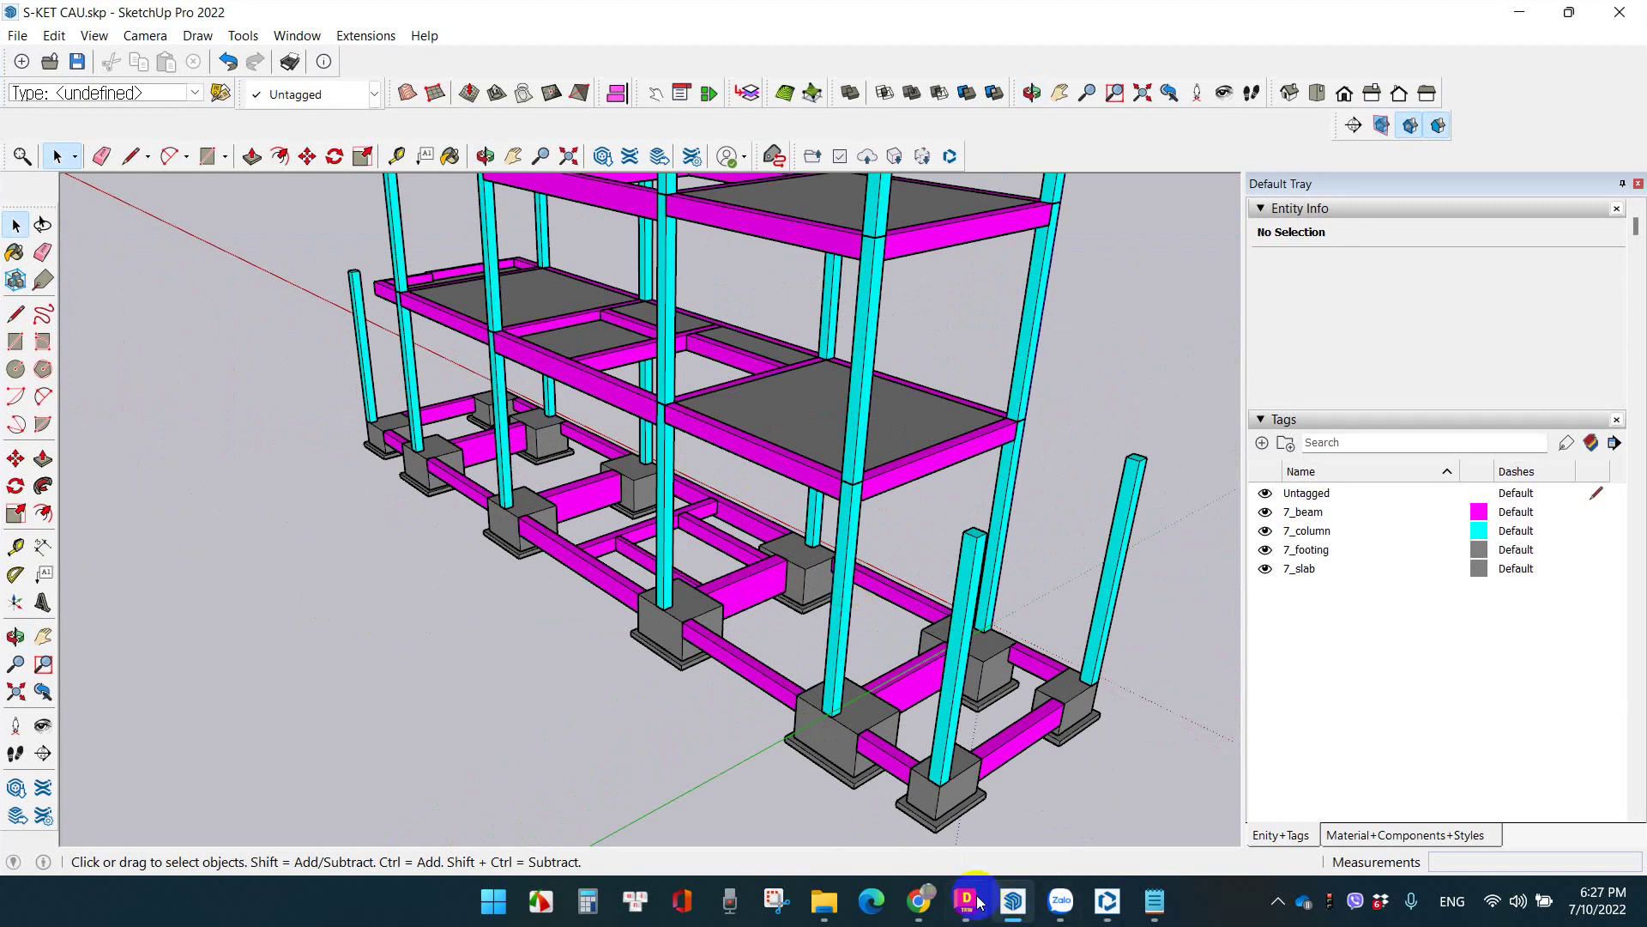
{"action": "left_click", "coordinate": [926, 905]}
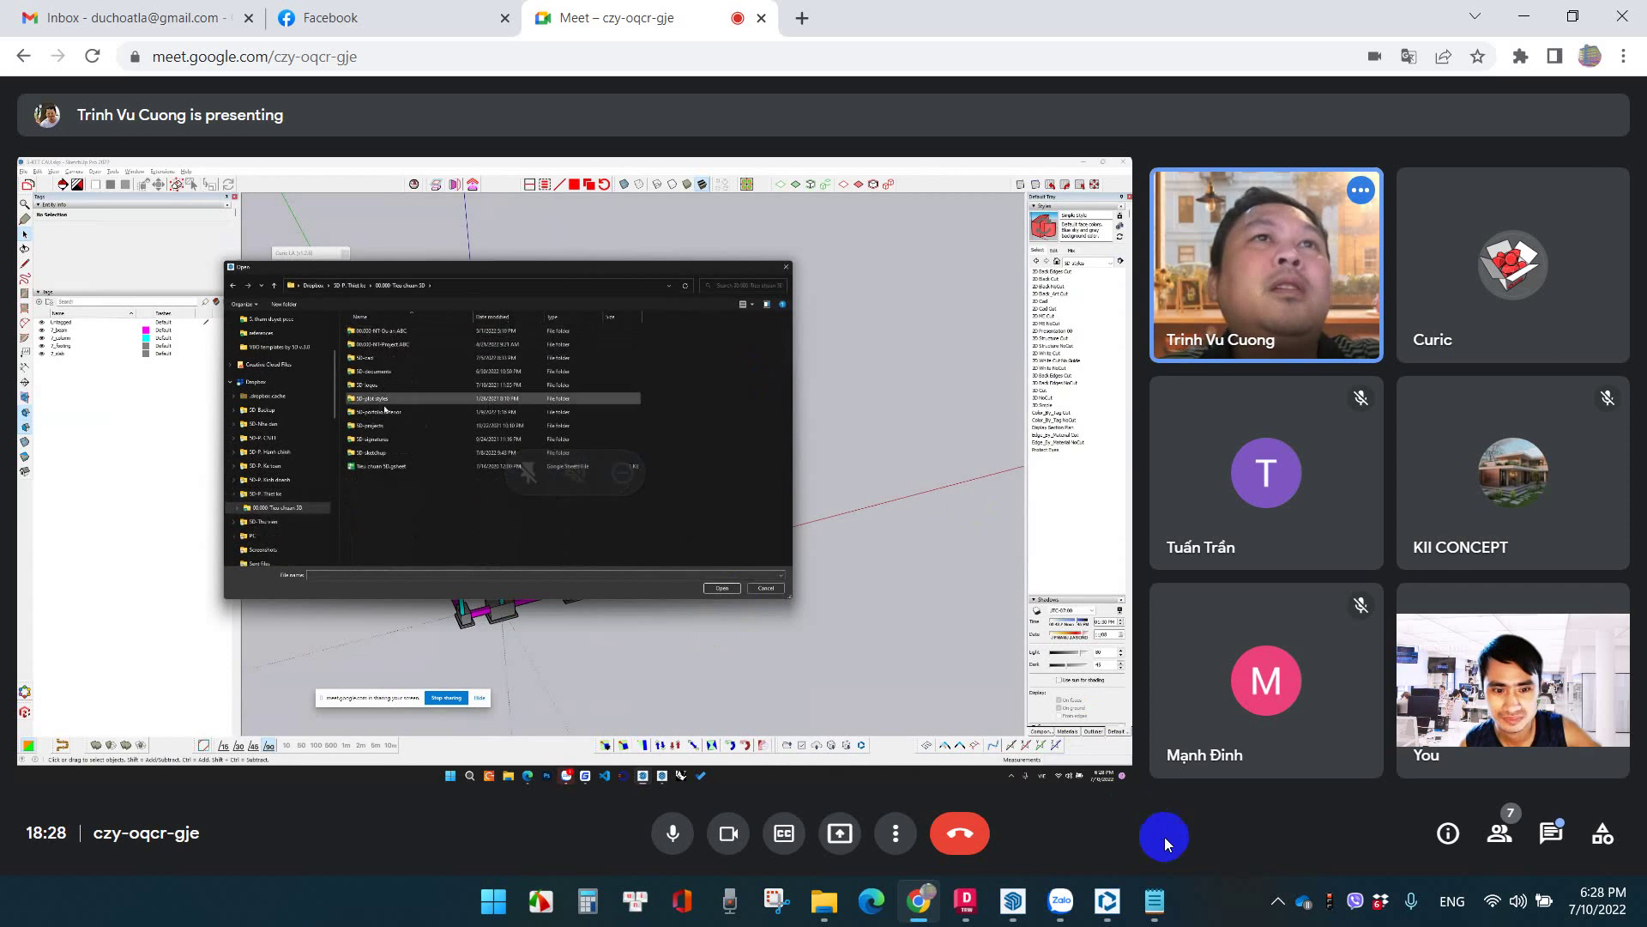
Minimise and restore the meeting window, then search Windows apps for 2021
{"action": "left_click", "coordinate": [916, 905]}
{"action": "left_click", "coordinate": [917, 905]}
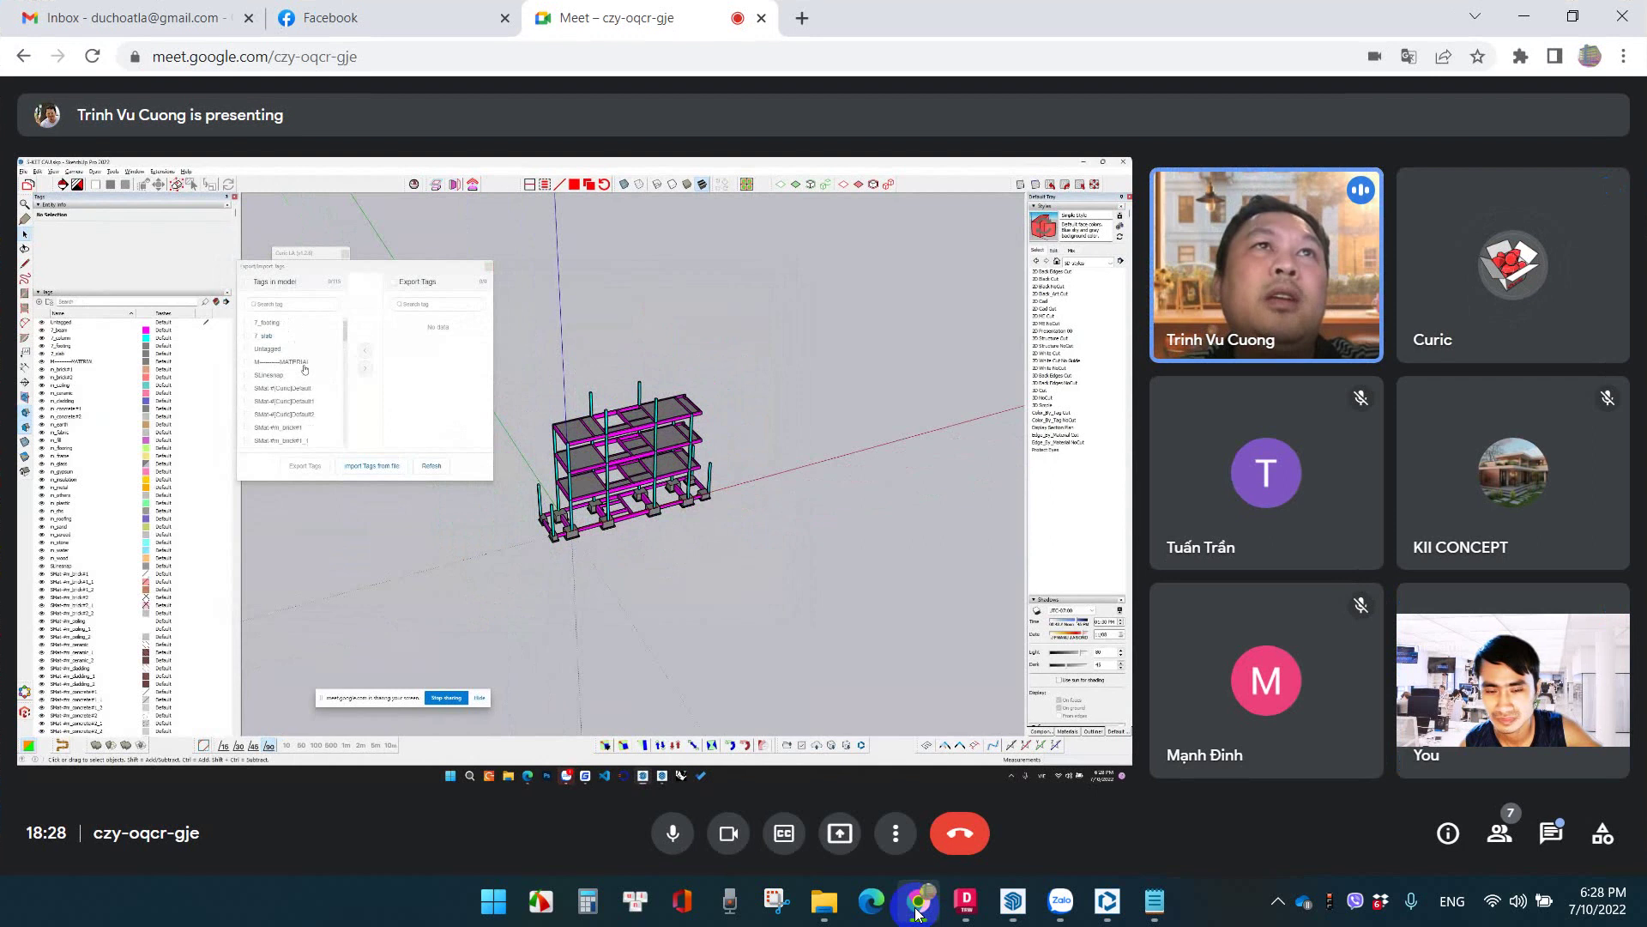
{"action": "left_click", "coordinate": [505, 908]}
{"action": "type", "text": "2021"}
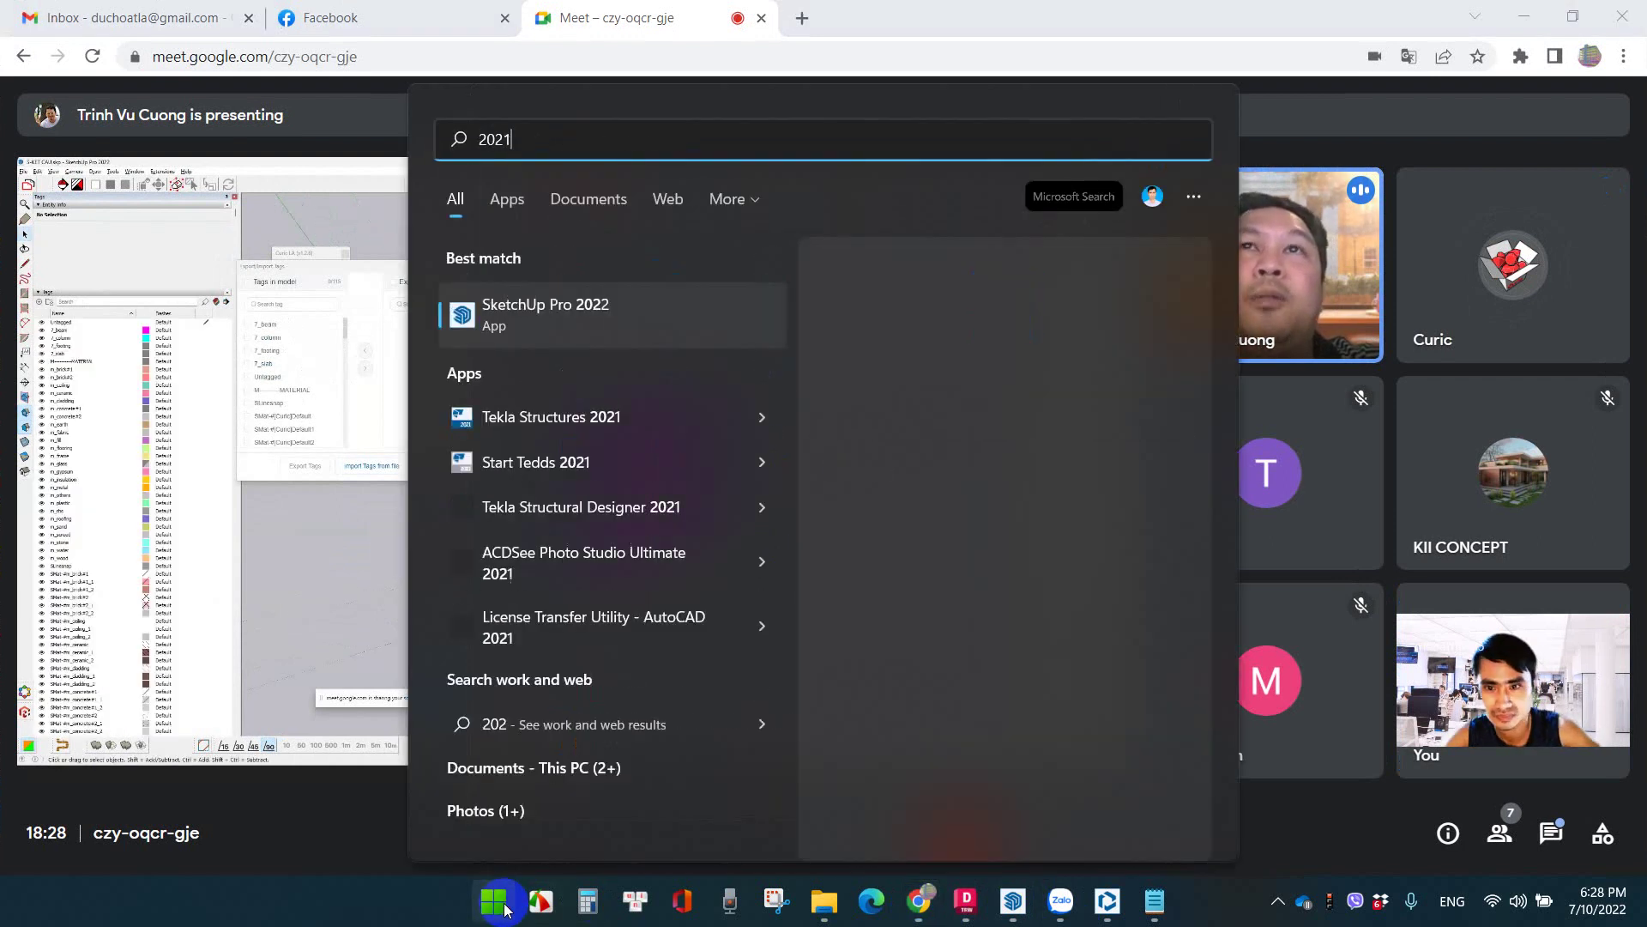
Launch Tekla Structures 2021, cancel sign-in, and confirm South-East Asia, All, Full - Reseller / Konia
{"action": "left_click", "coordinate": [632, 331]}
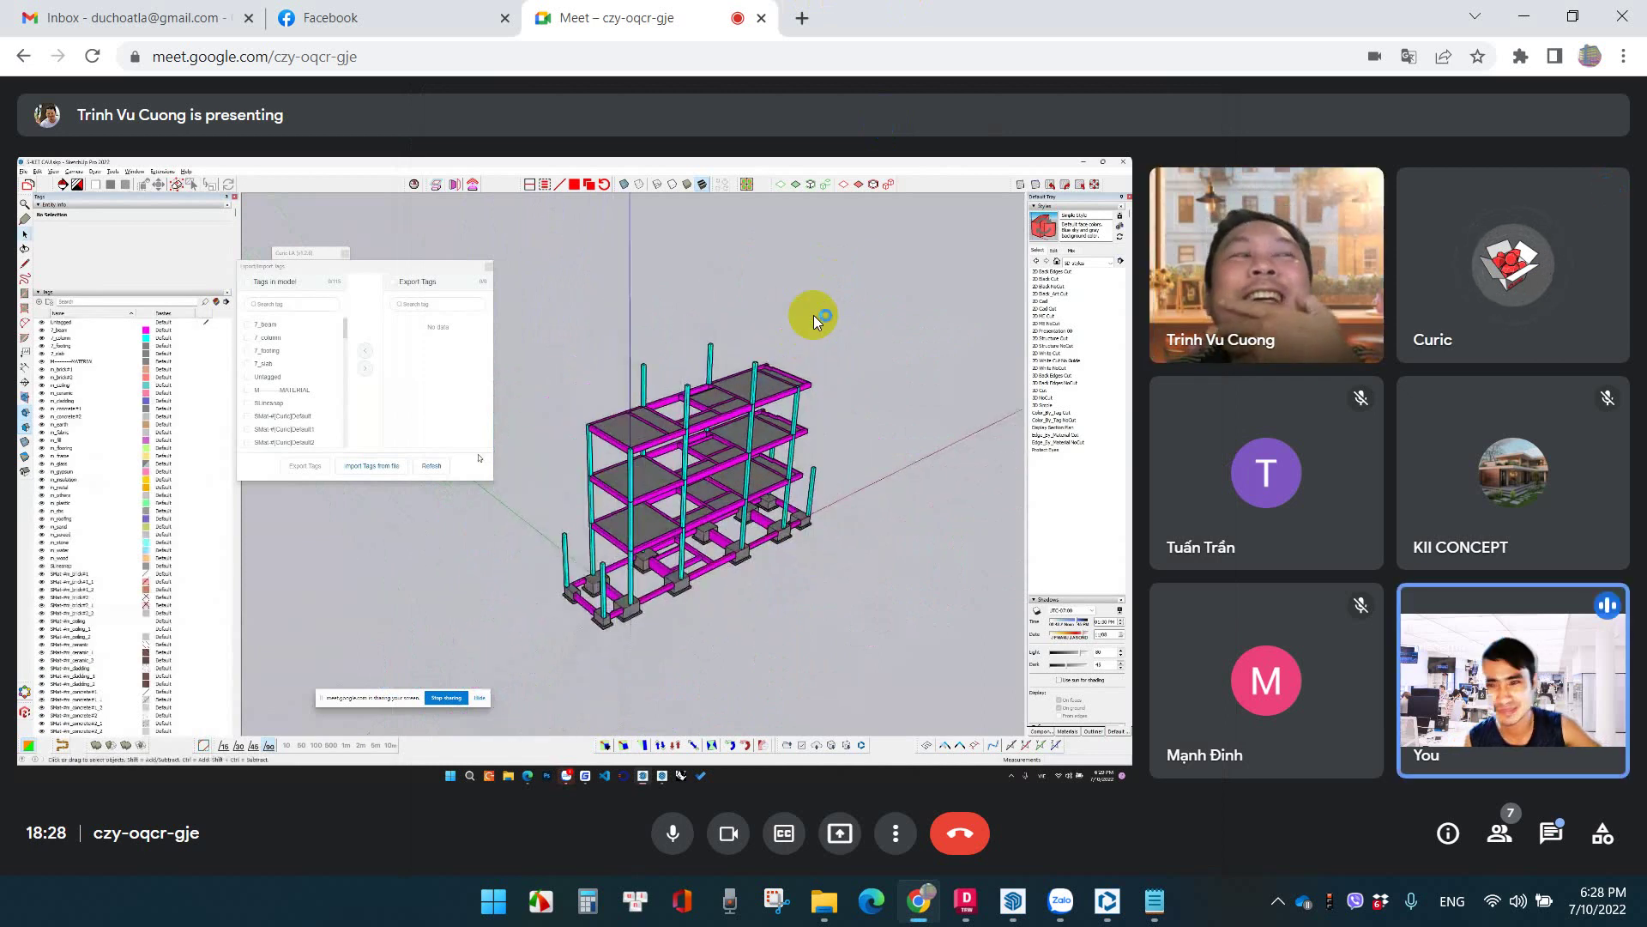
{"action": "left_click", "coordinate": [1178, 901]}
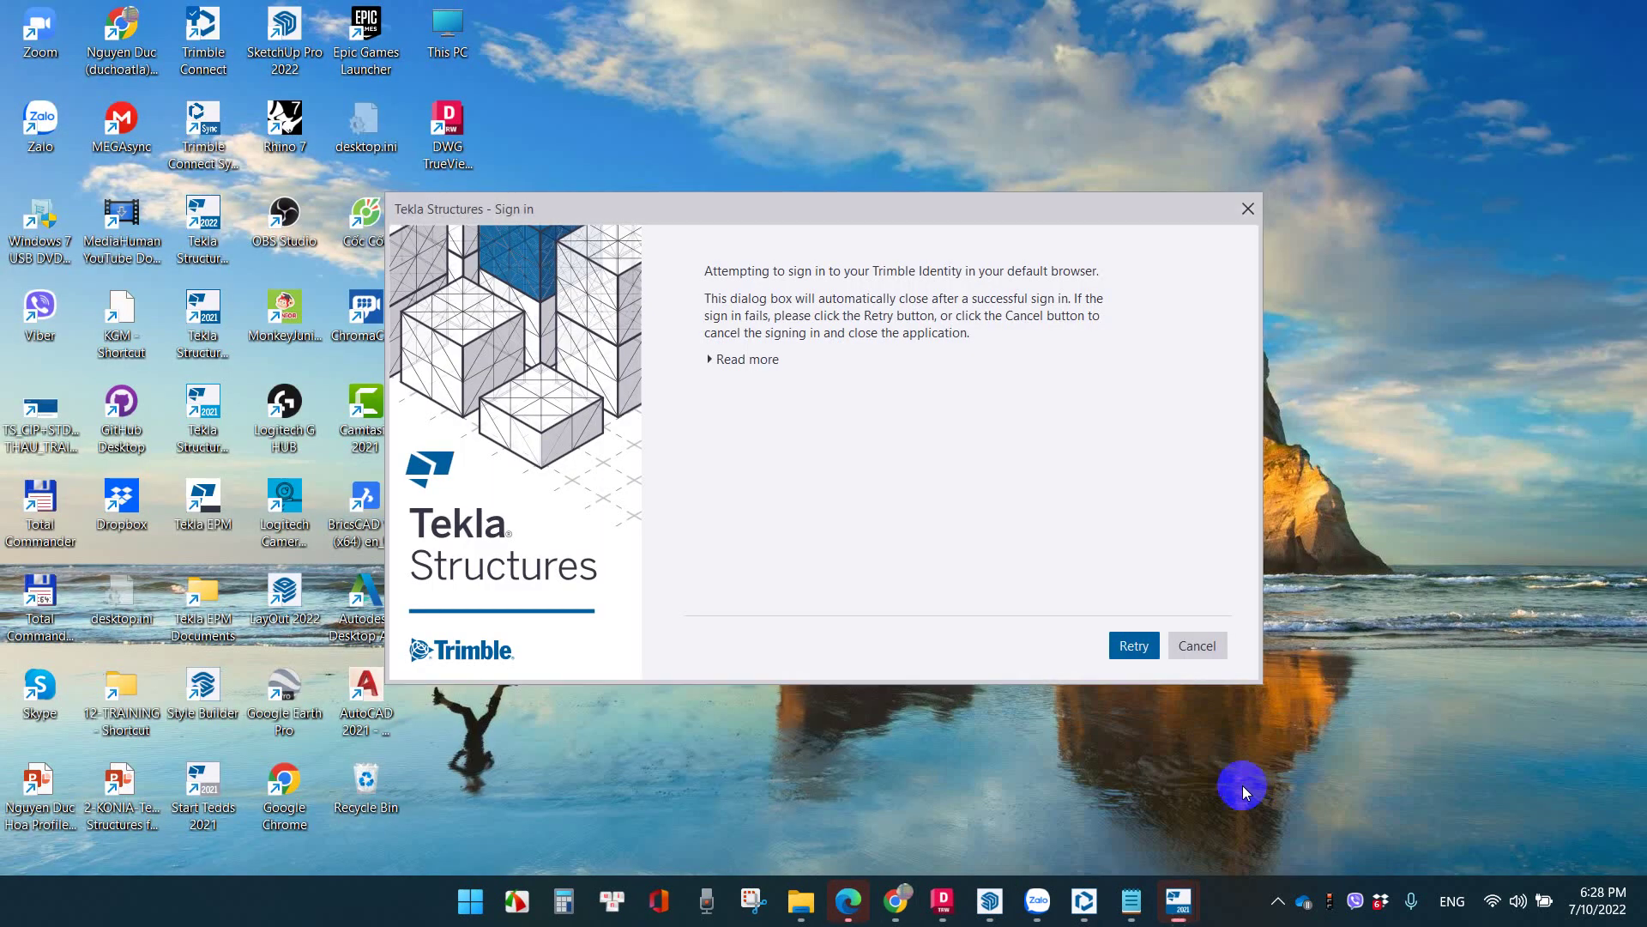
{"action": "left_click", "coordinate": [1242, 785]}
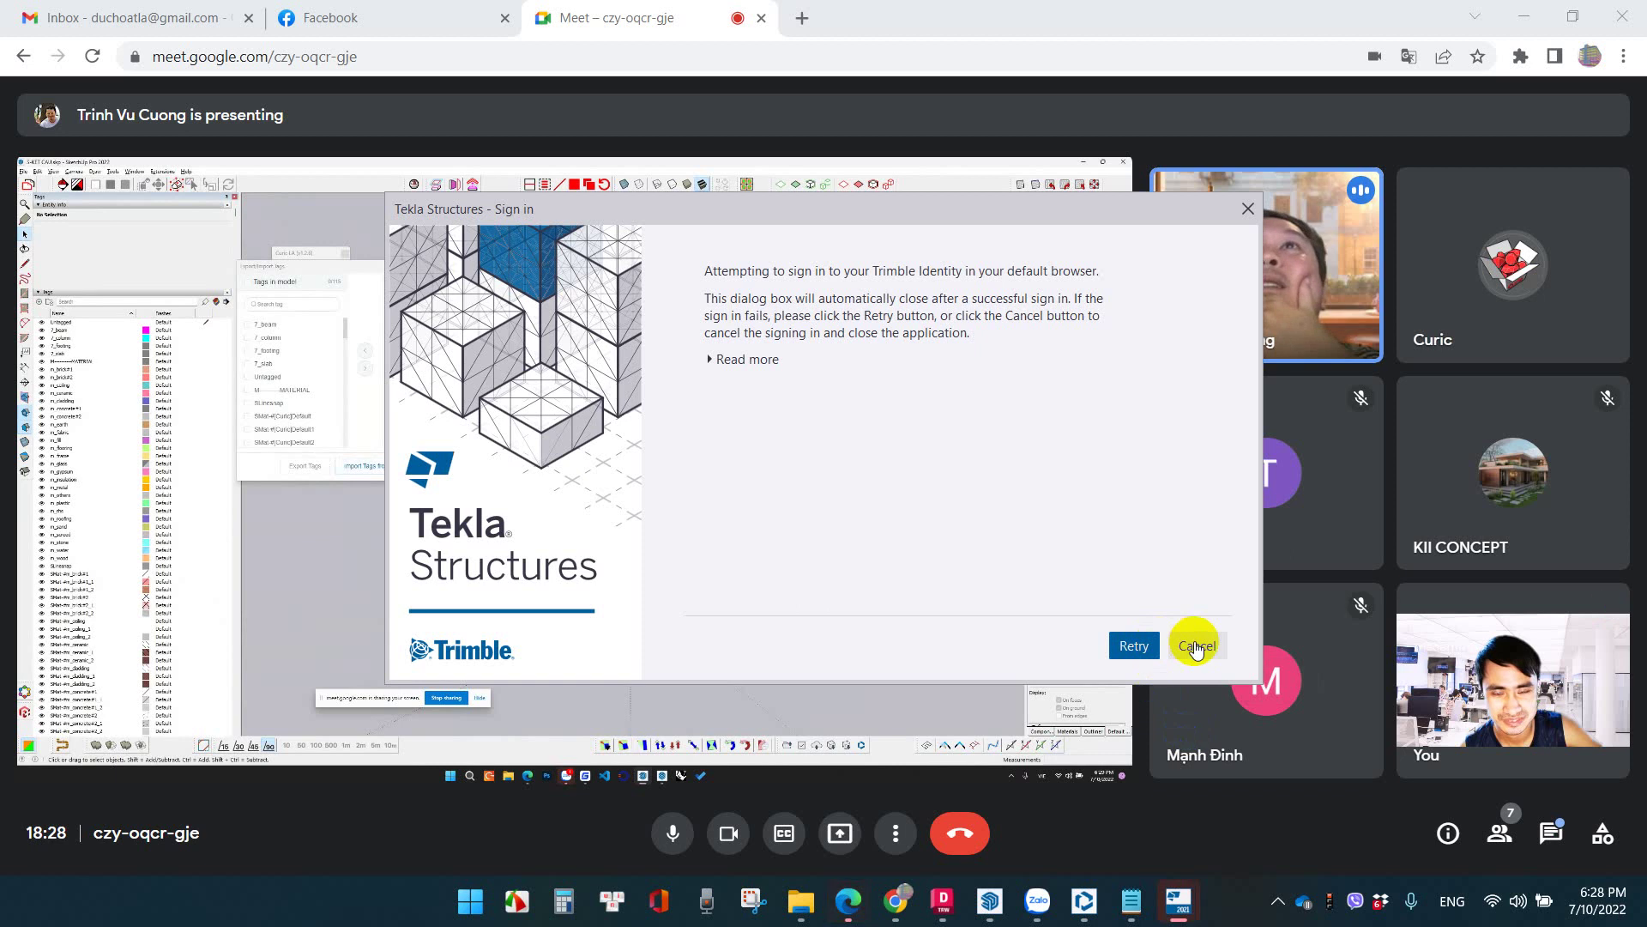
{"action": "left_click", "coordinate": [1197, 649]}
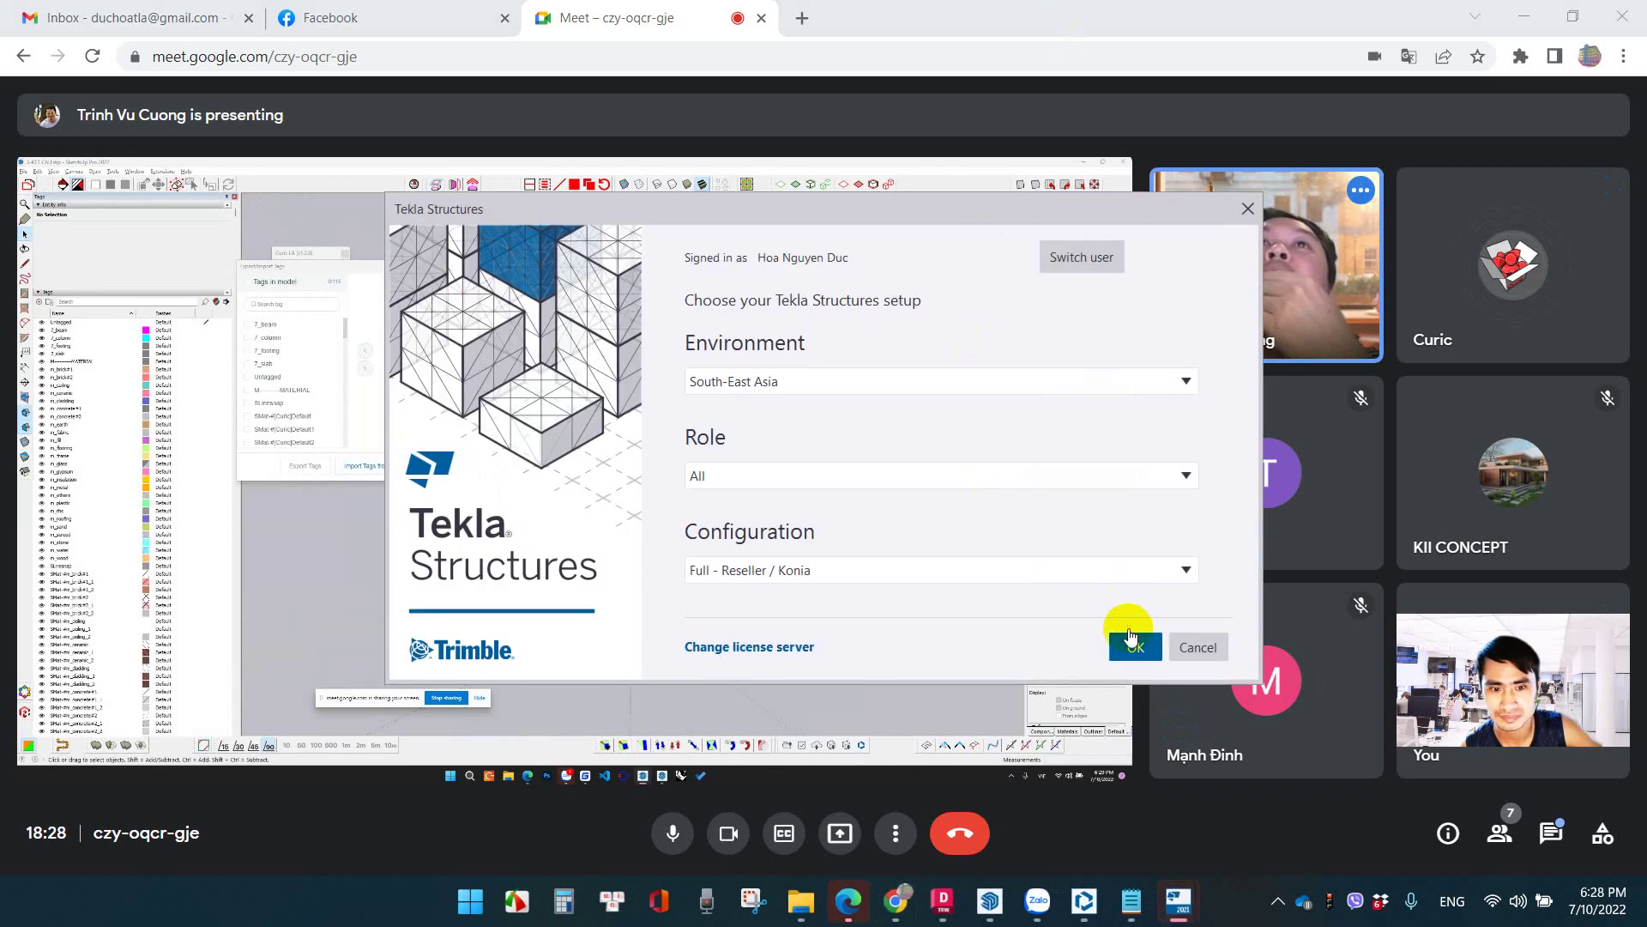
{"action": "mouse_move", "coordinate": [1176, 901]}
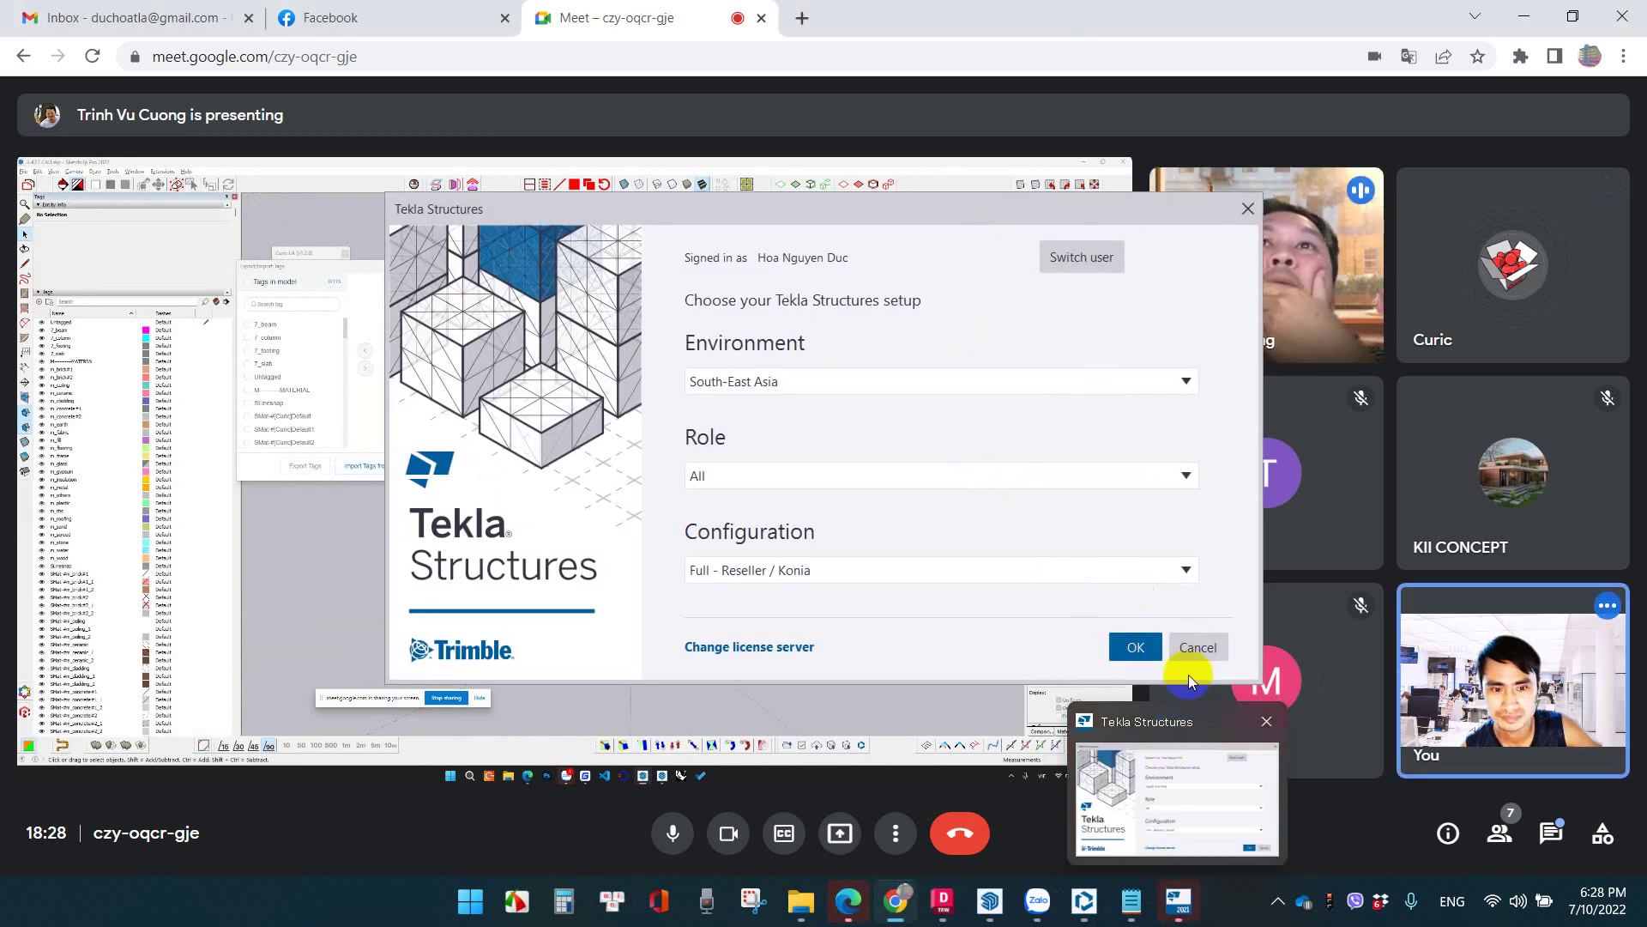
{"action": "left_click", "coordinate": [1135, 647]}
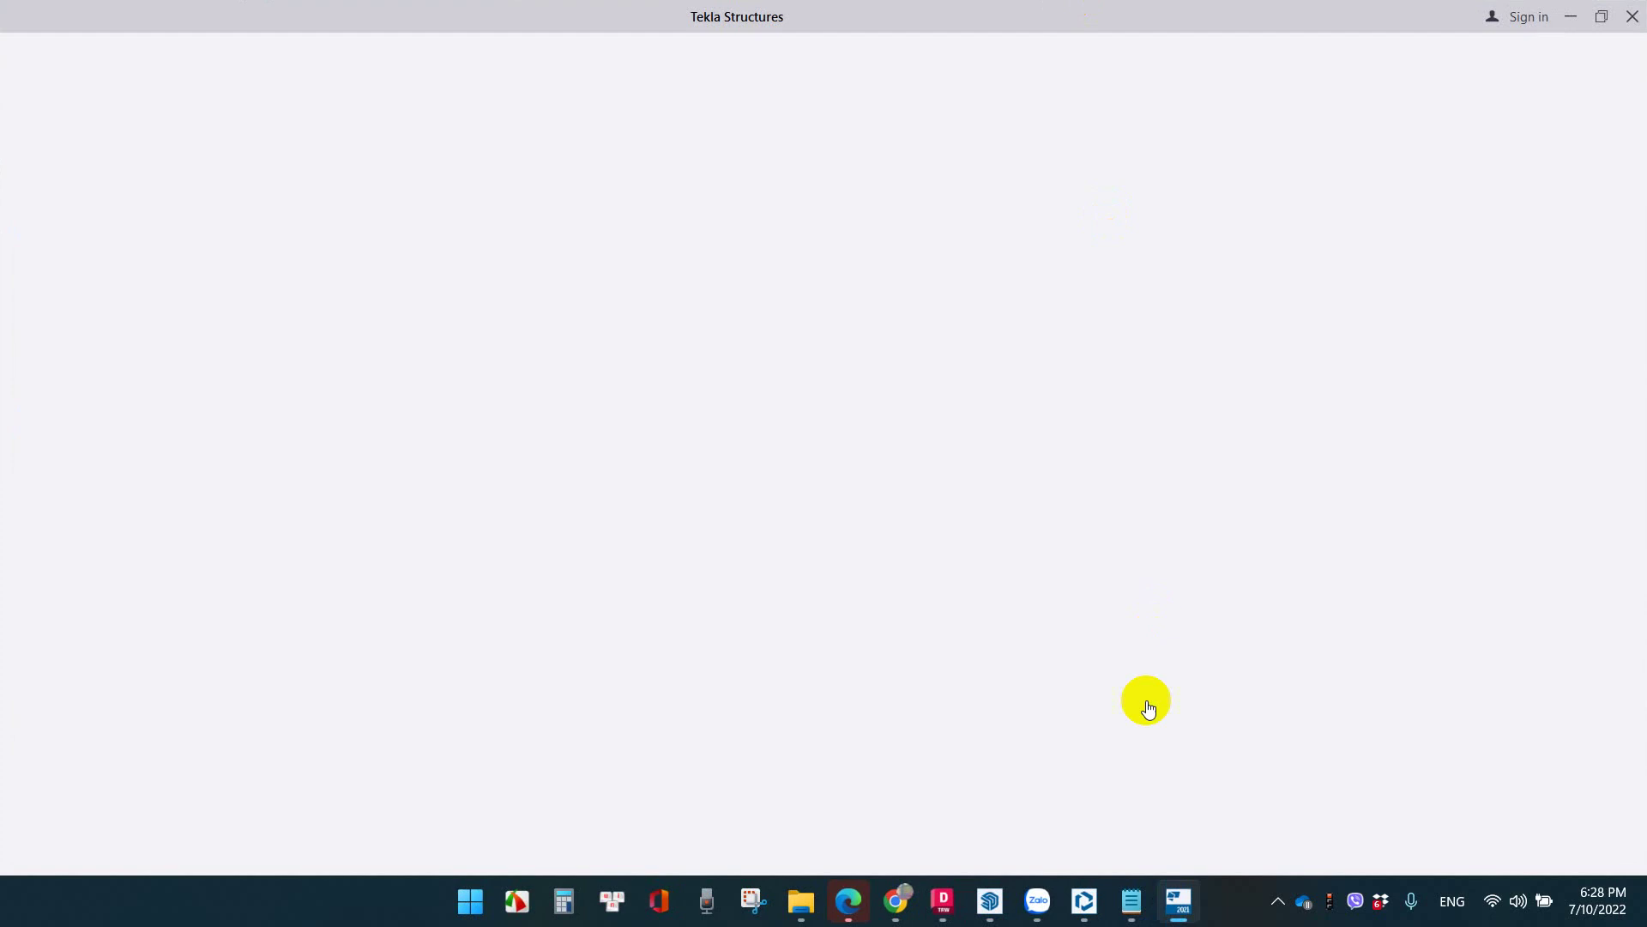
Glance at the Meet presentation, then return to the Tekla Structures recent-models start page
{"action": "left_click", "coordinate": [895, 901]}
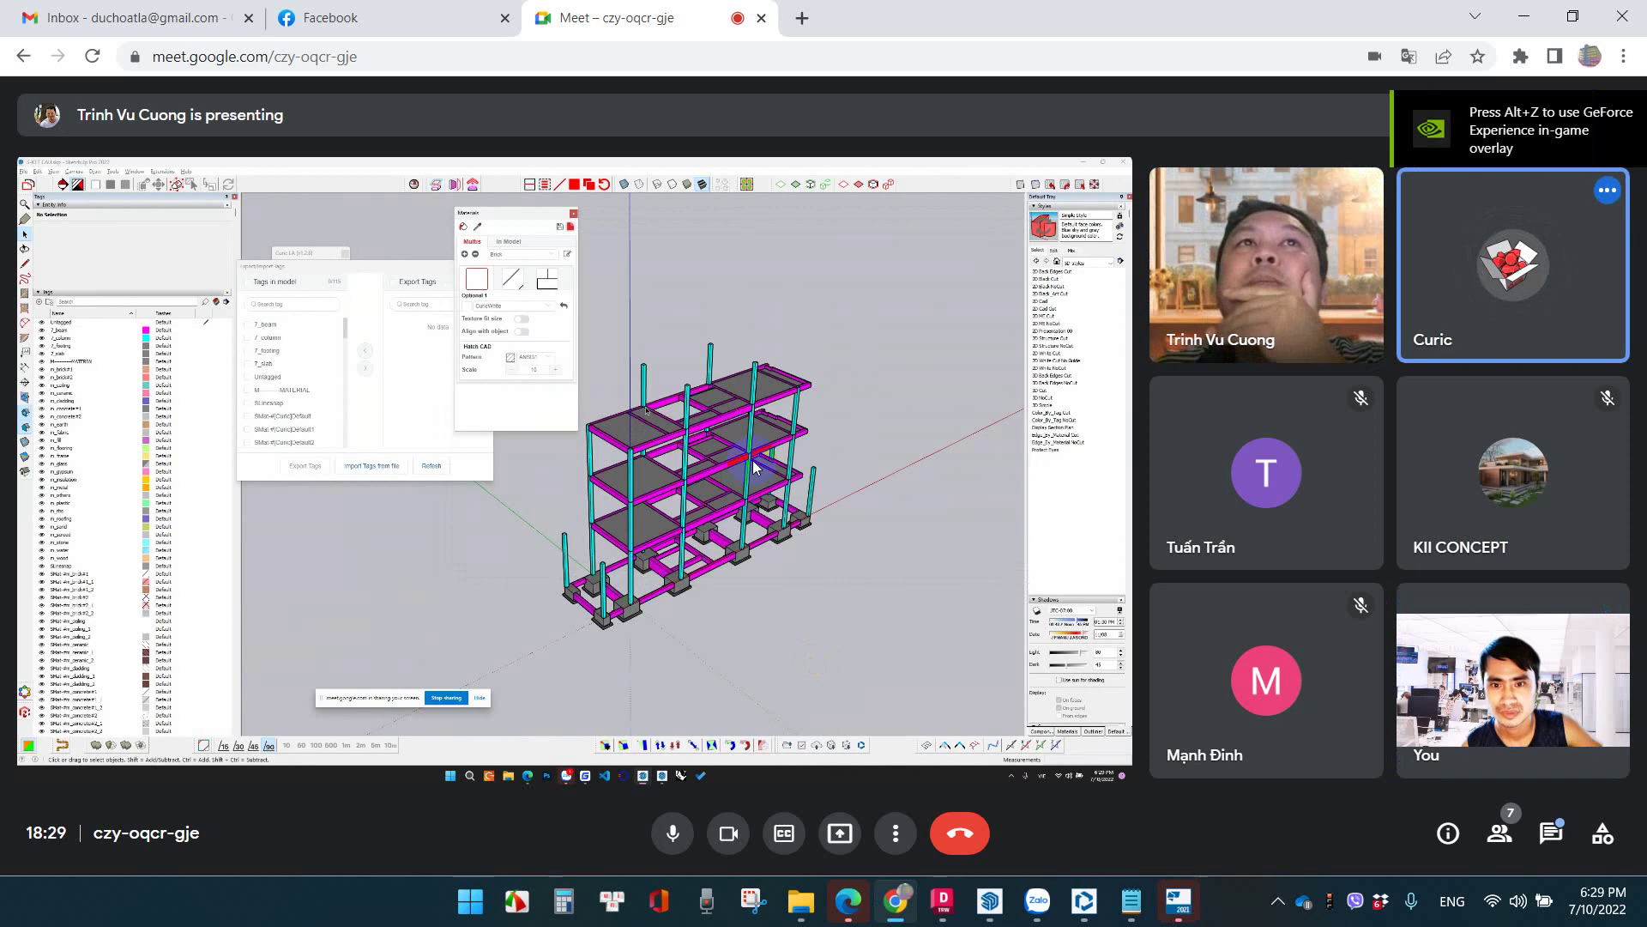
{"action": "left_click", "coordinate": [836, 377]}
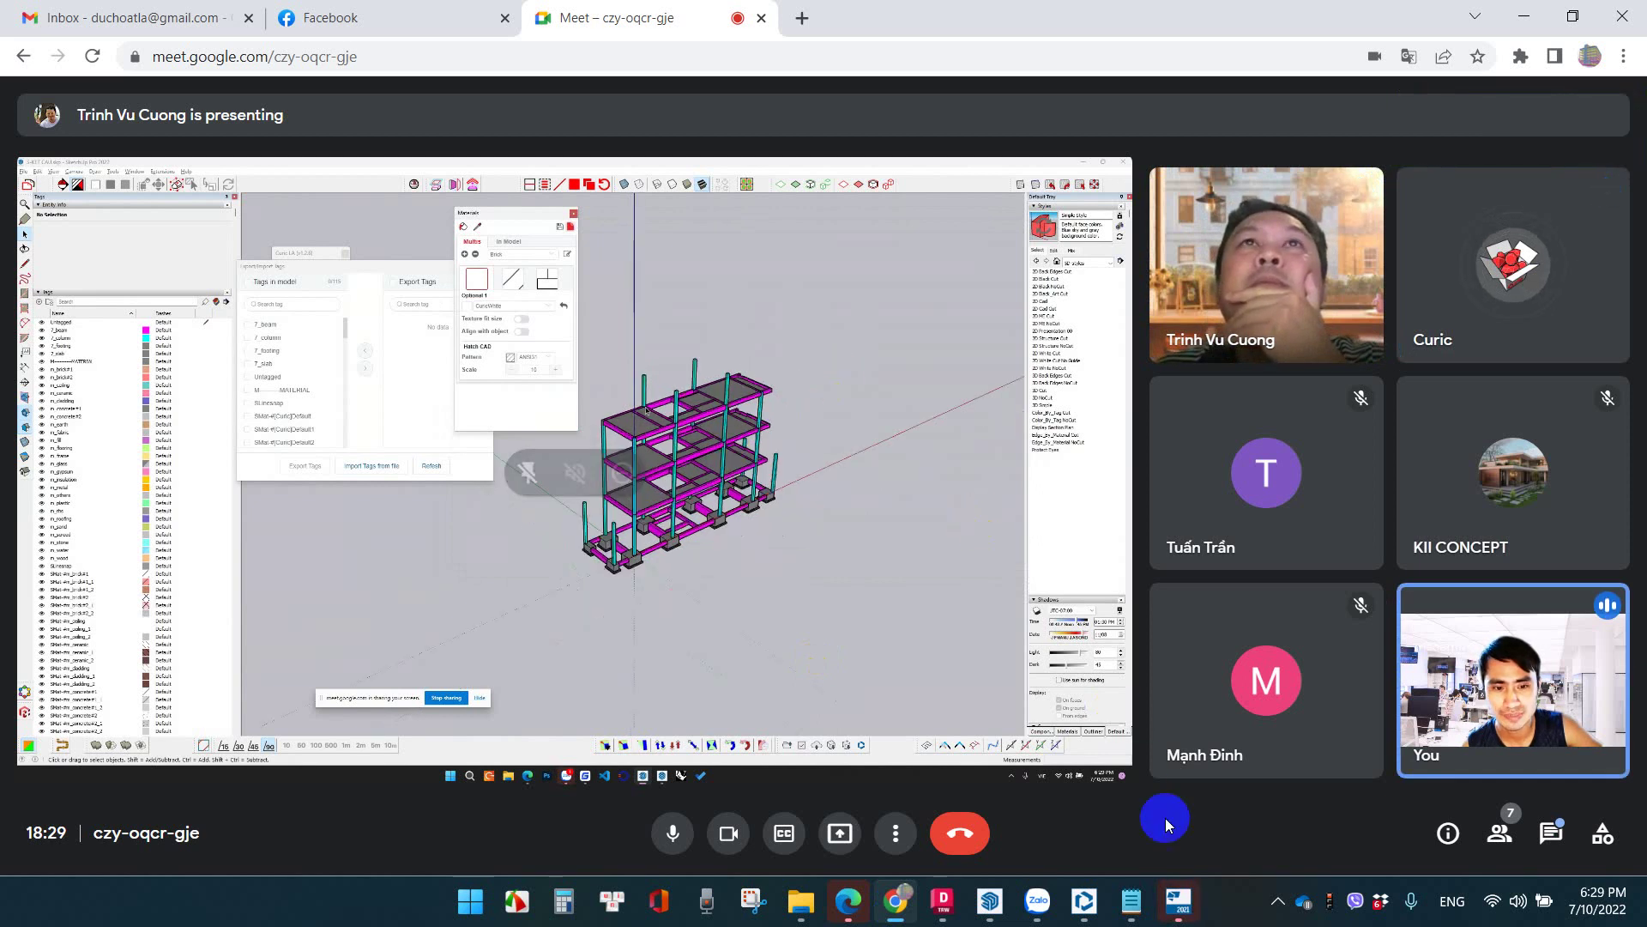
{"action": "left_click", "coordinate": [1182, 899]}
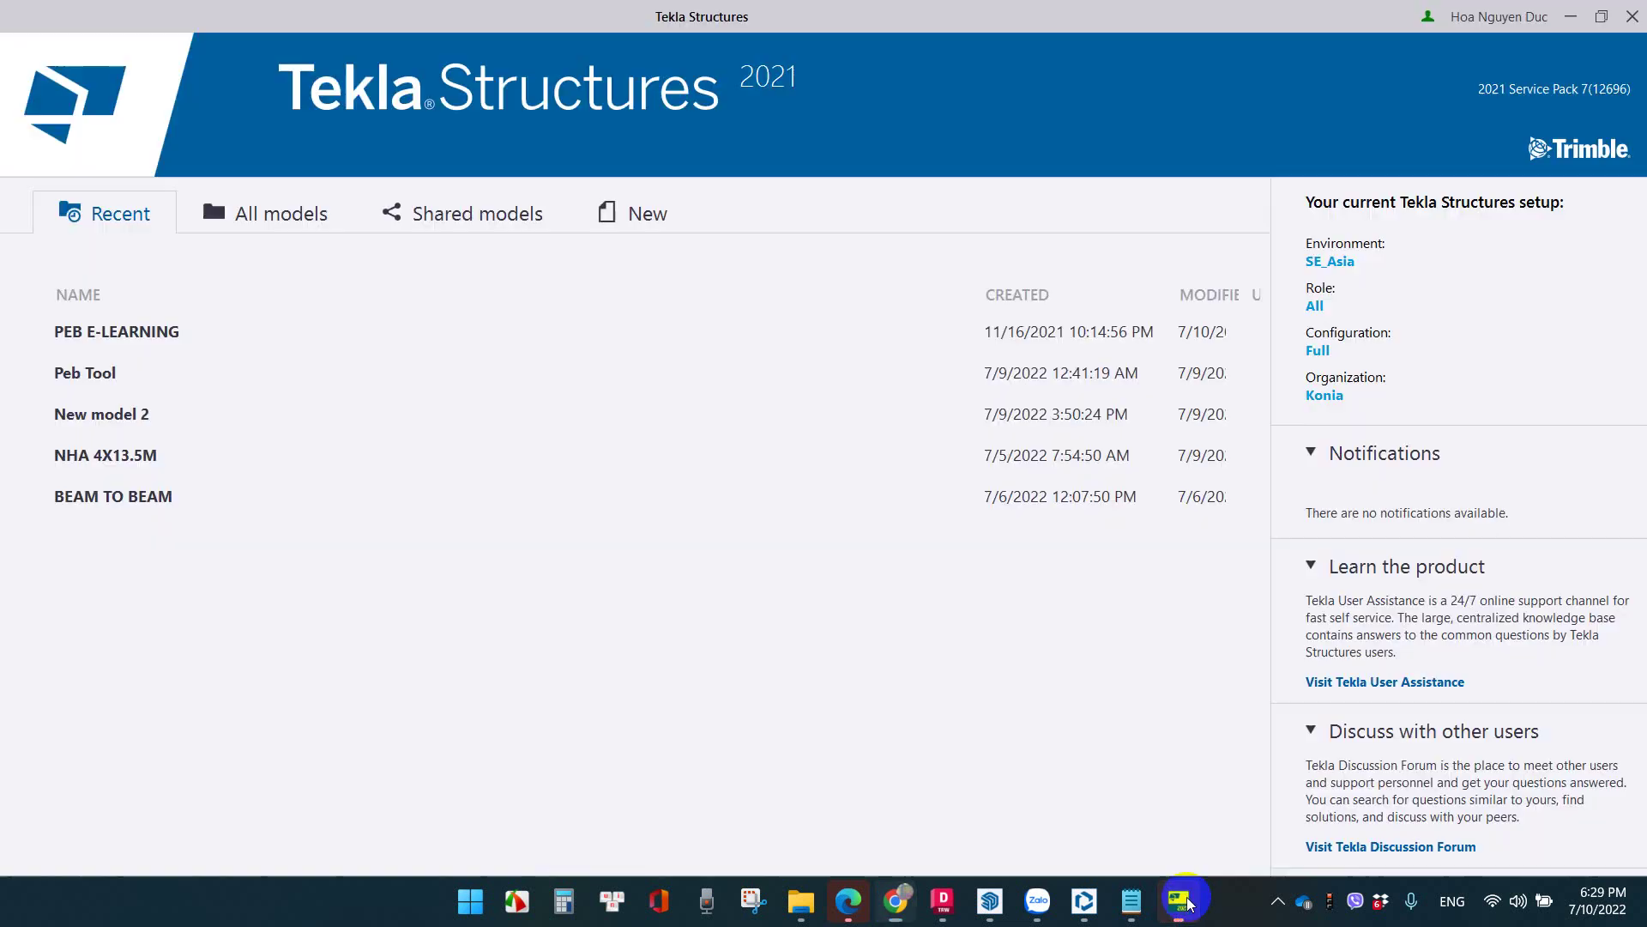
Open NHA 4X13.5M from recent models, checking SketchUp and Meet while it loads
{"action": "double_click", "coordinate": [192, 451]}
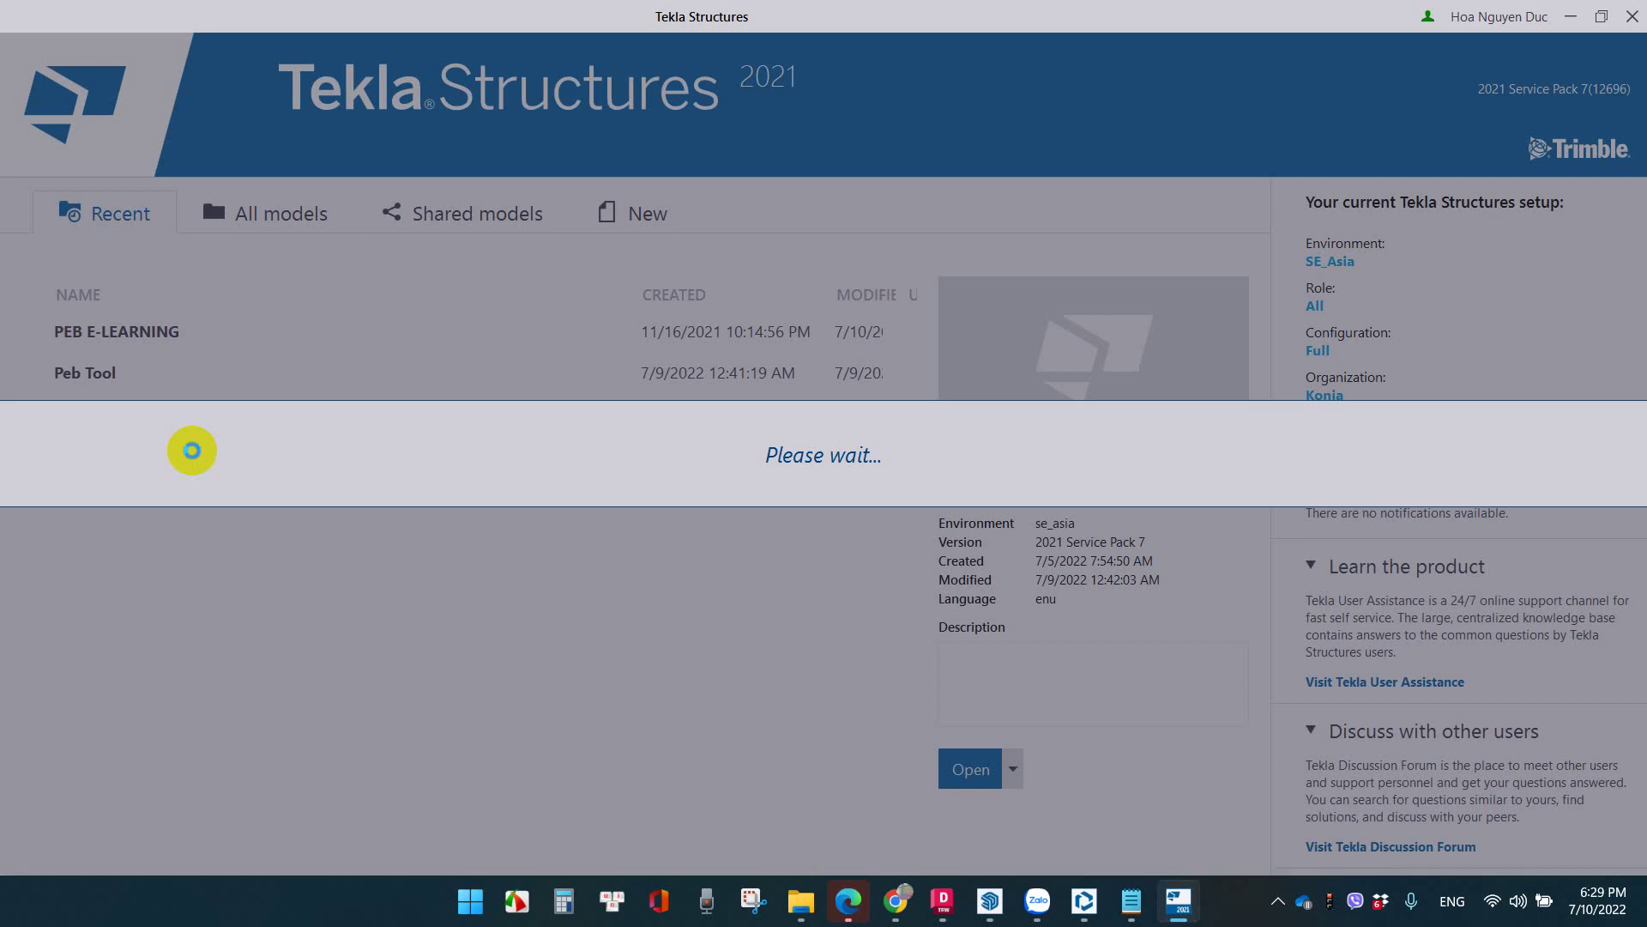
{"action": "left_click", "coordinate": [981, 914]}
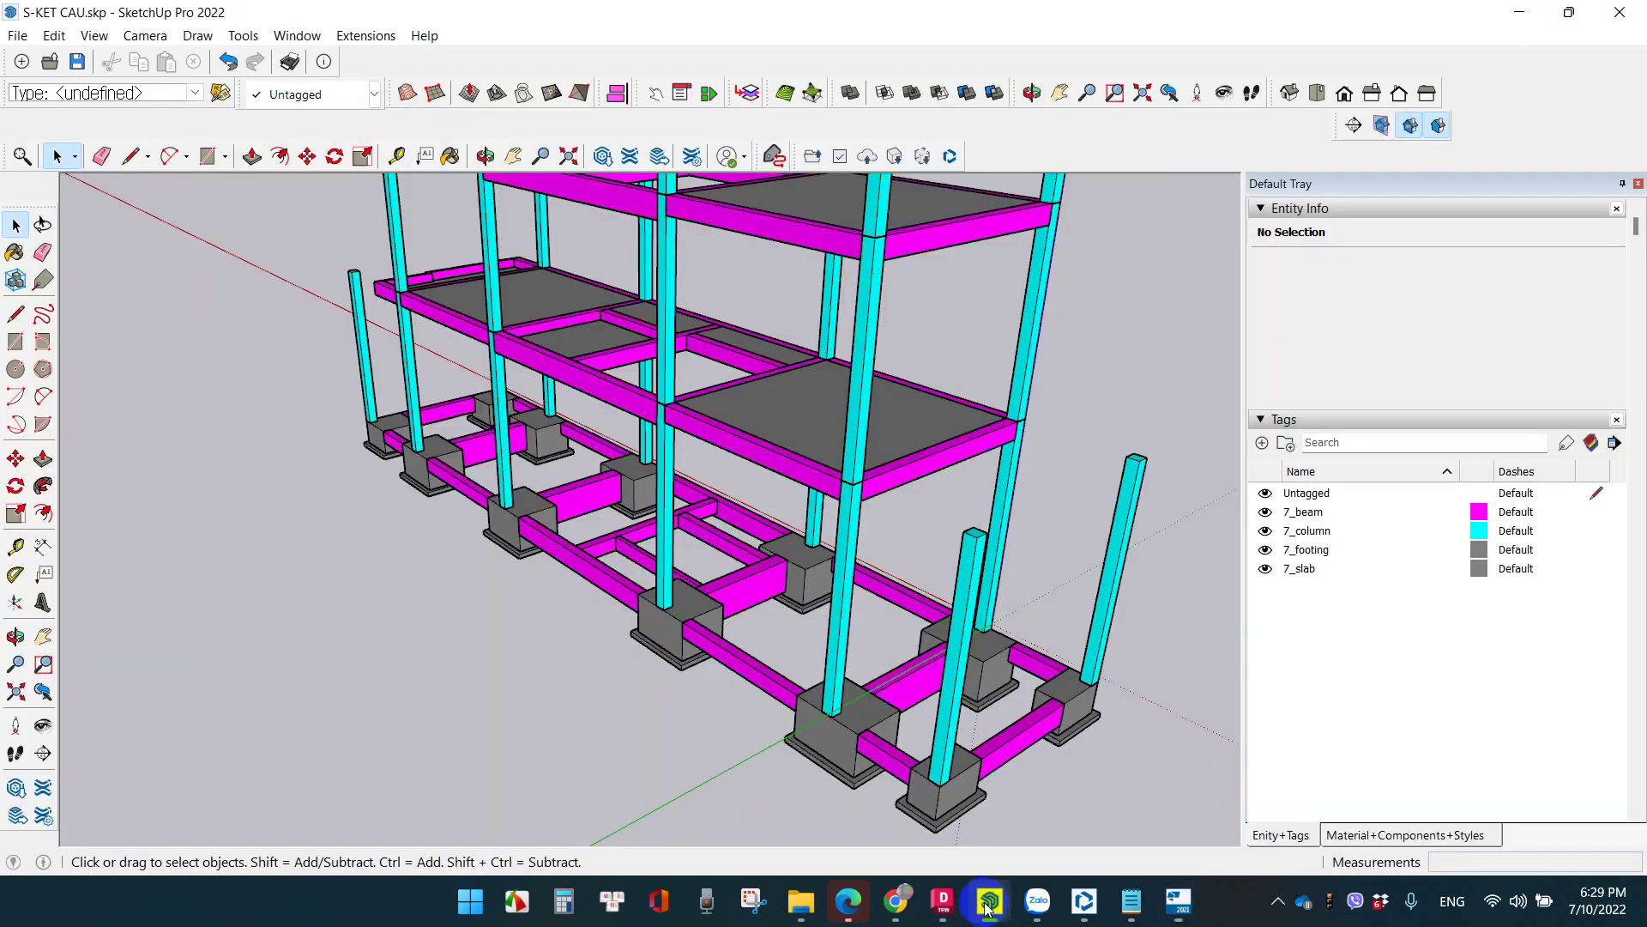
{"action": "left_click", "coordinate": [900, 911]}
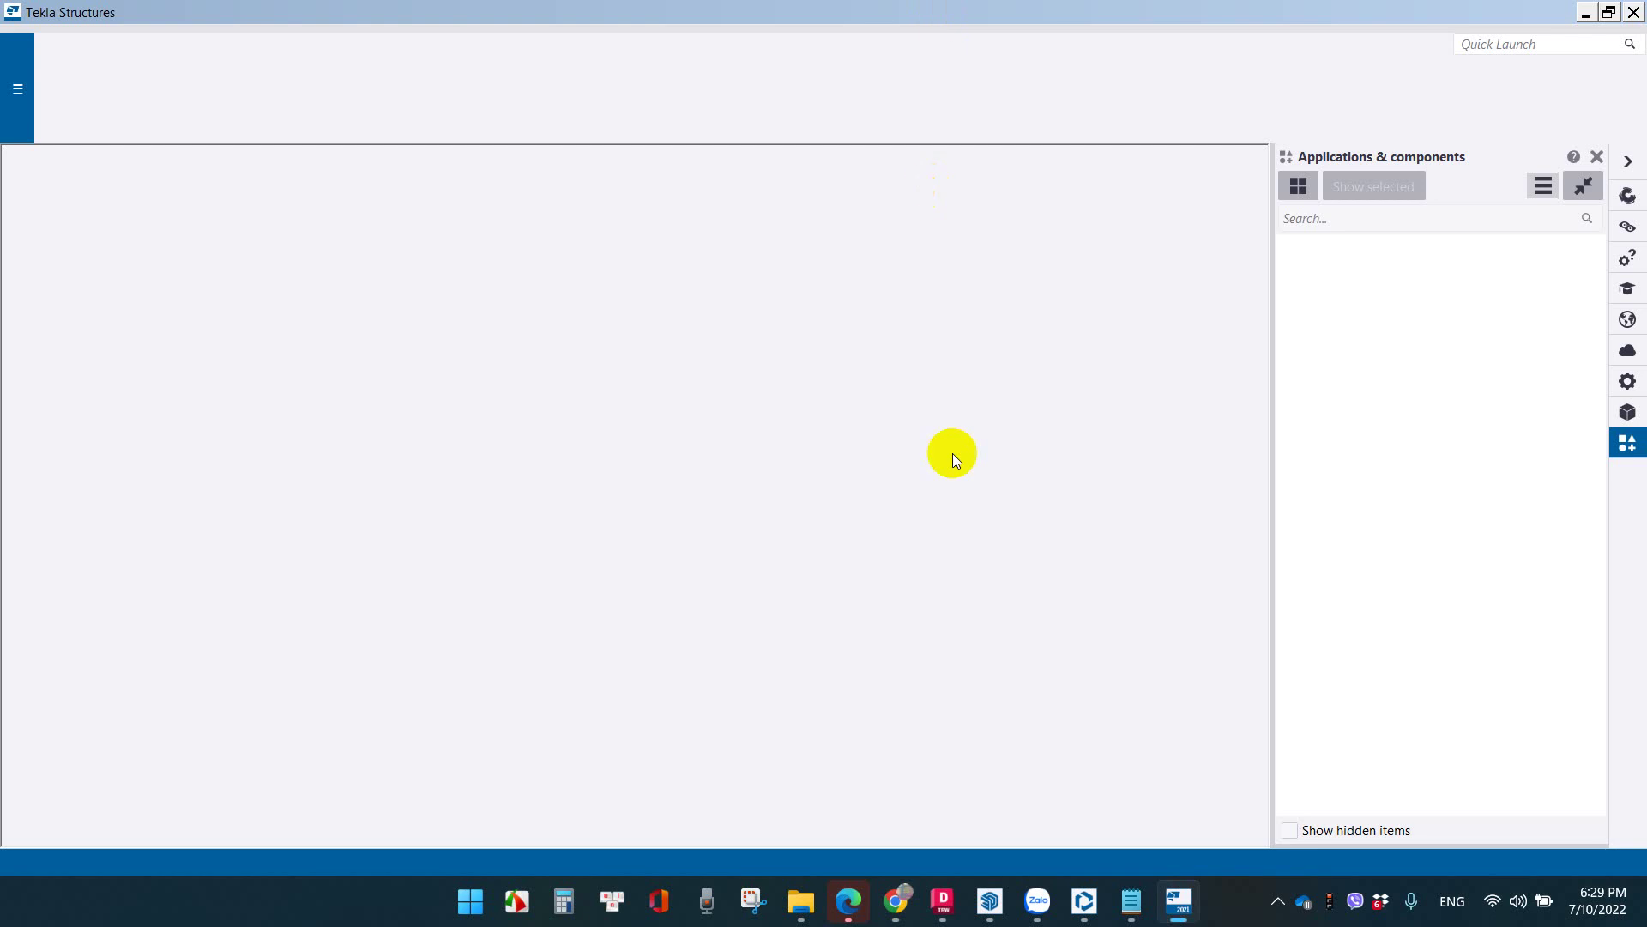
Return to Tekla once the NHA 4X13.5M model has finished loading in 3D
{"action": "left_click", "coordinate": [896, 901]}
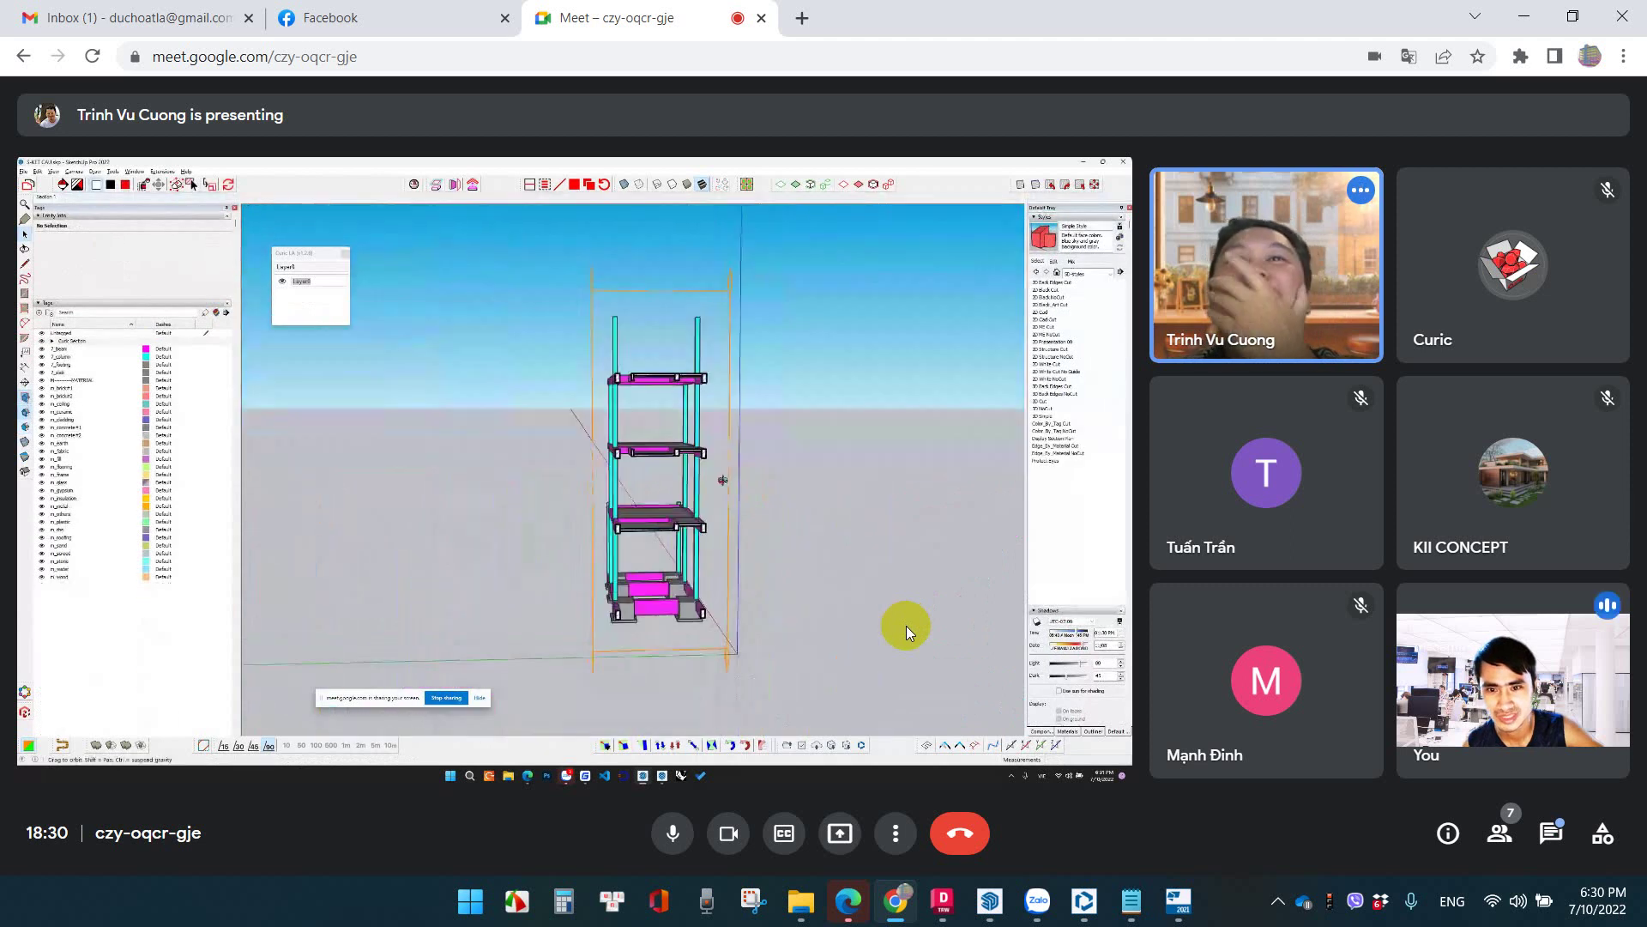
{"action": "left_click", "coordinate": [1165, 880]}
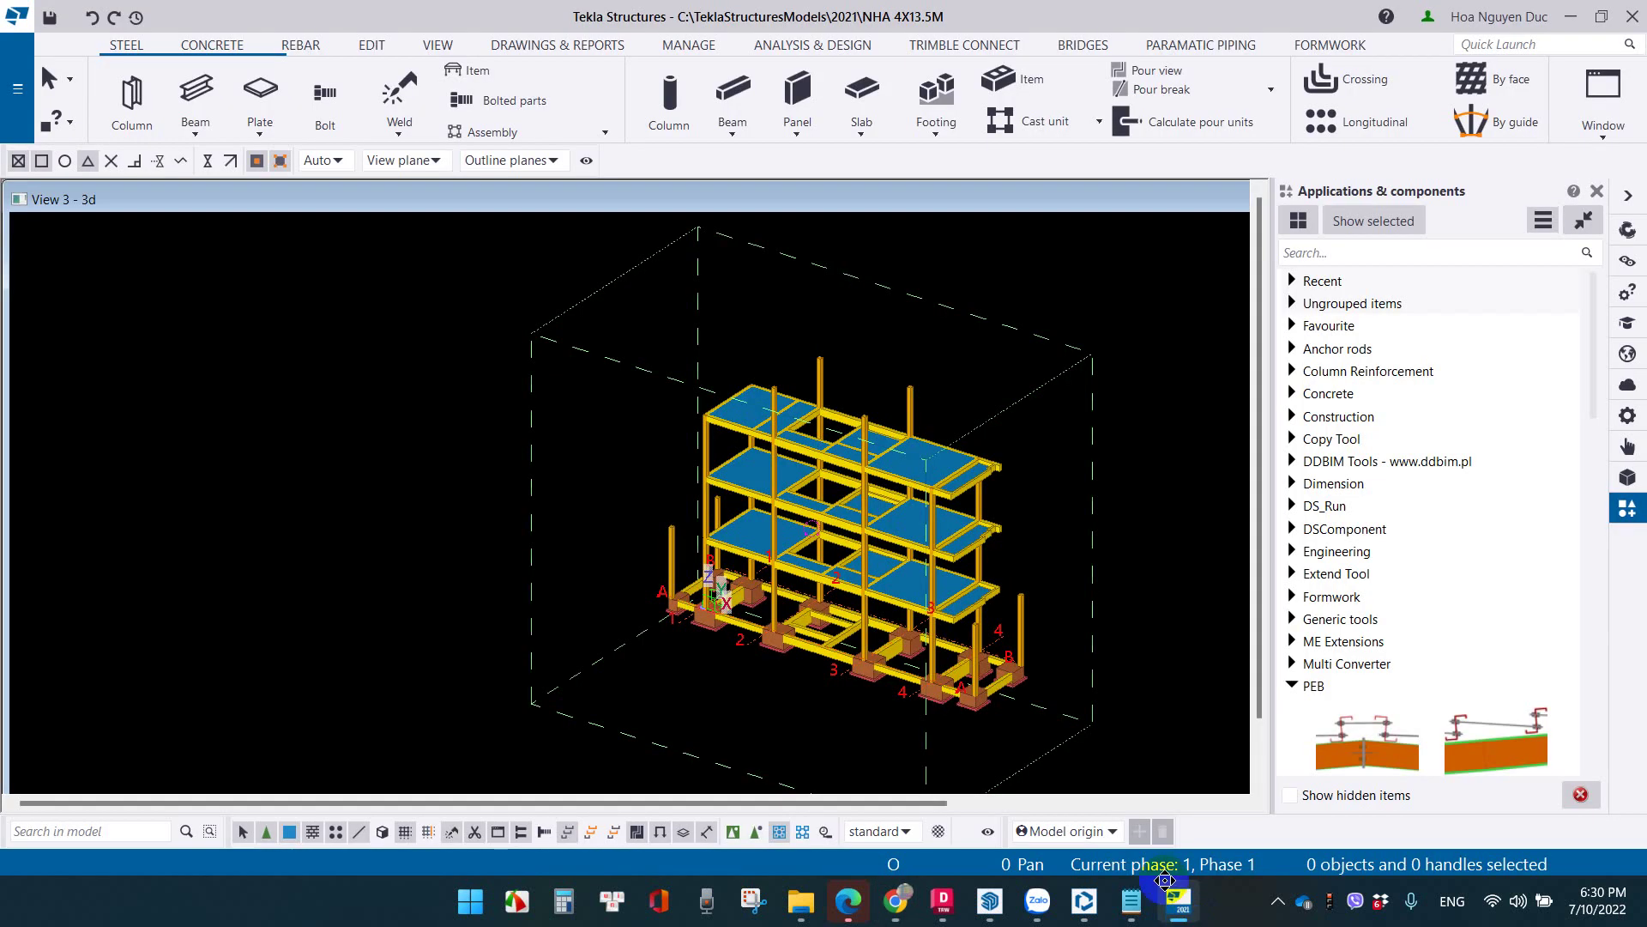
Set up a SketchUp export to KC.skp, excluding surface treatments and welds
{"action": "double_click", "coordinate": [904, 203]}
{"action": "left_click", "coordinate": [5, 133]}
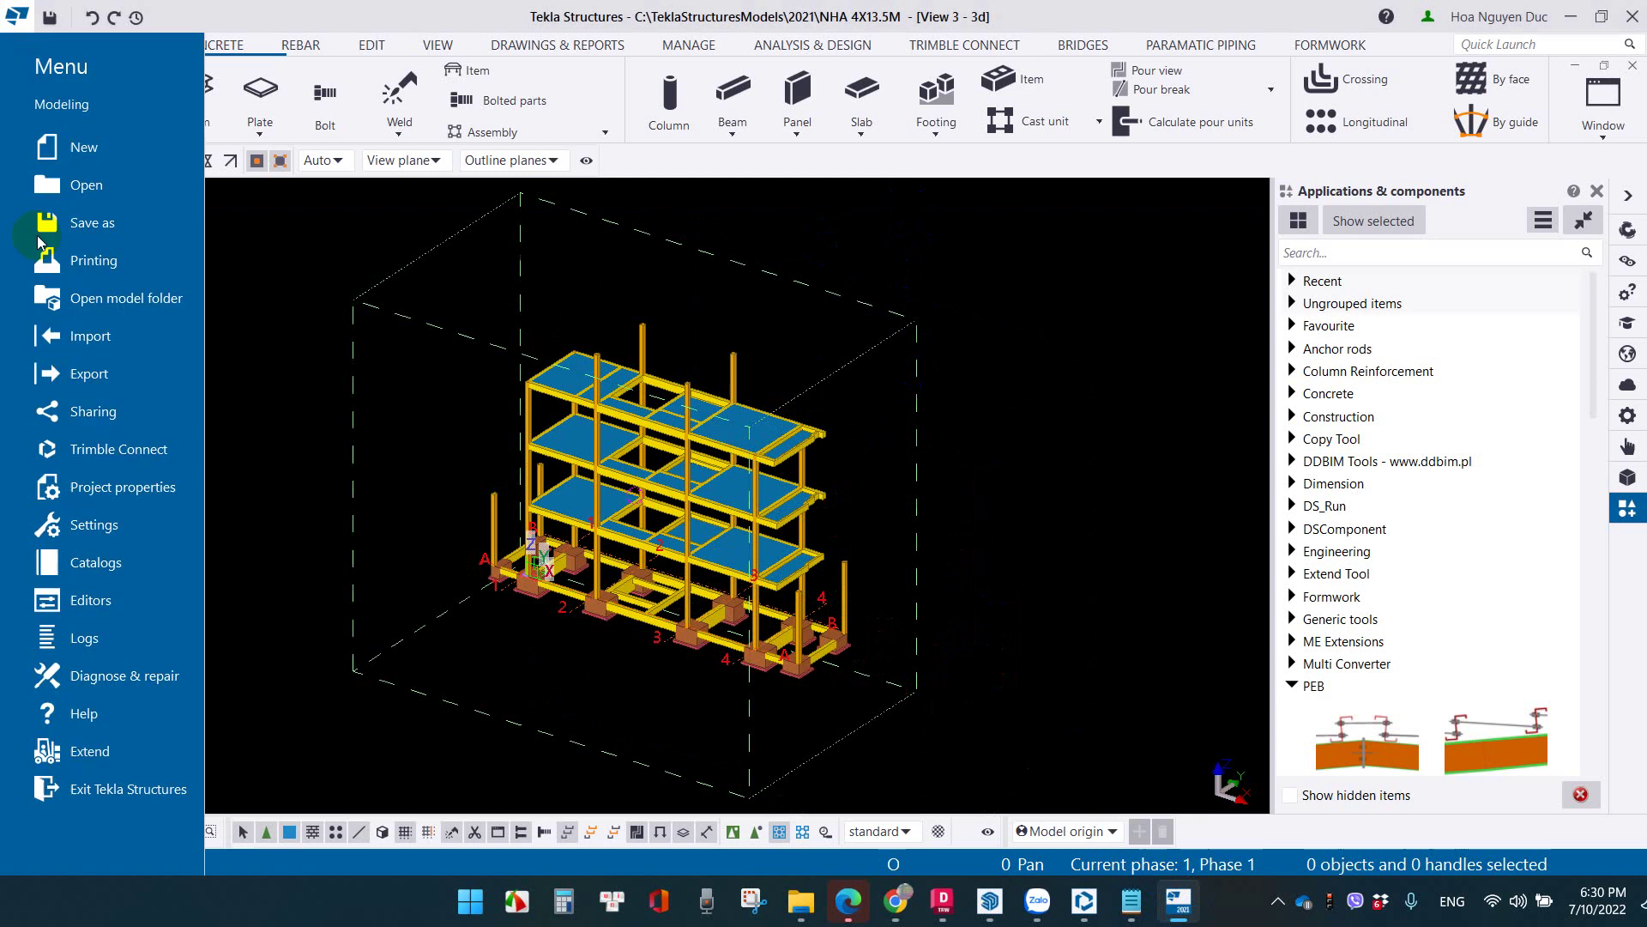
{"action": "left_click", "coordinate": [86, 373]}
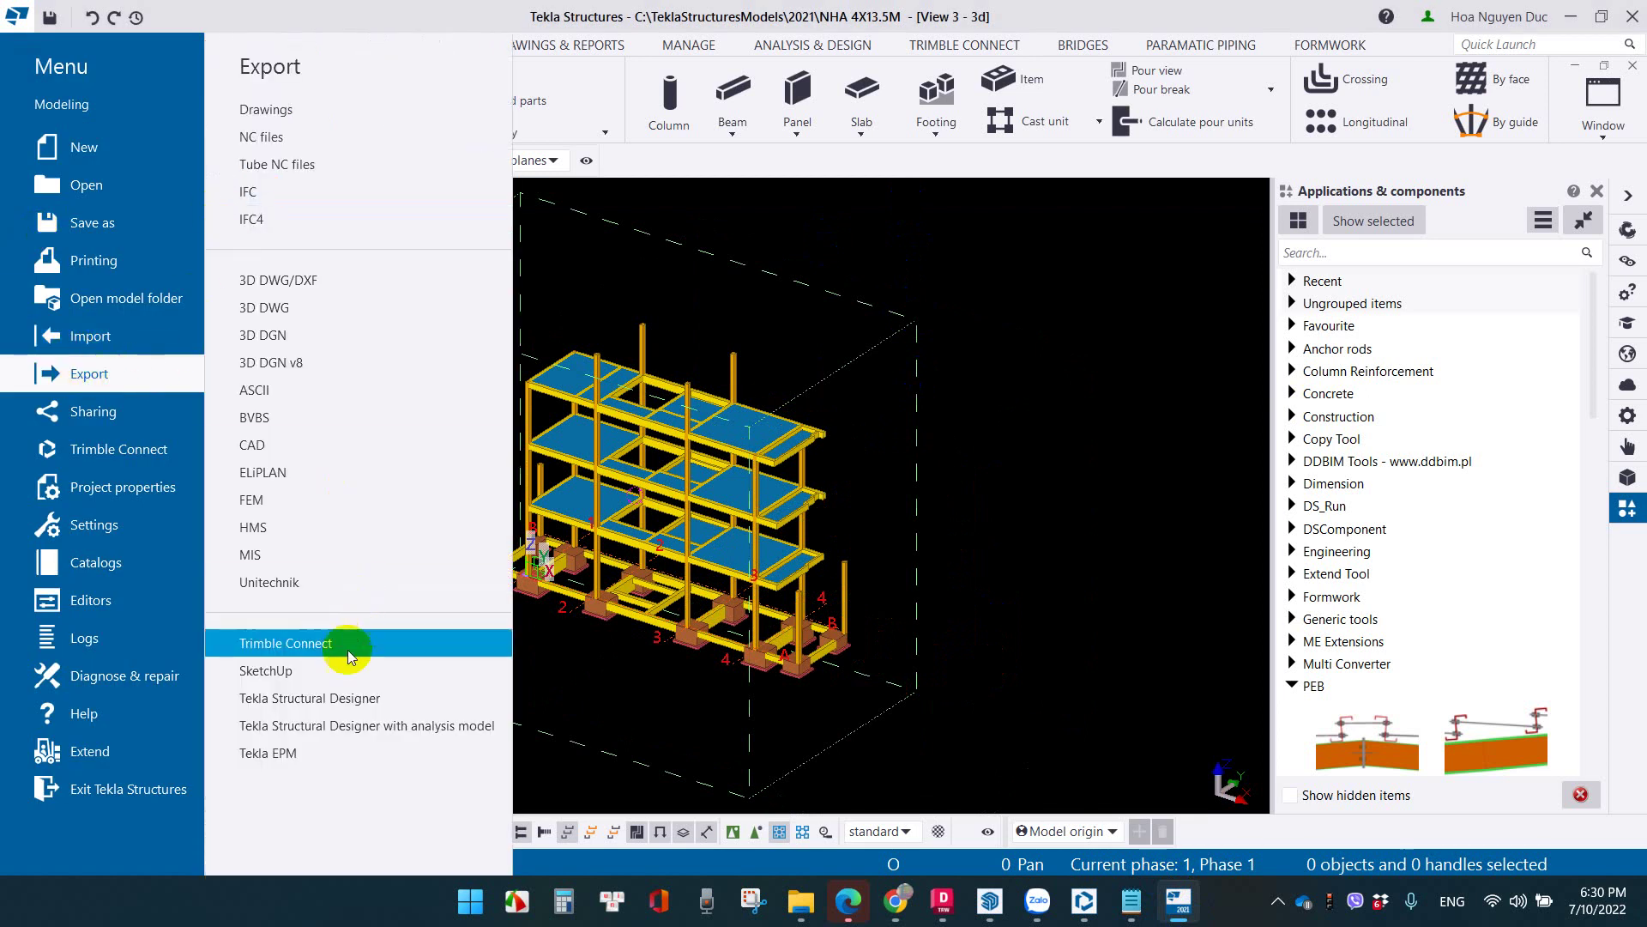
{"action": "left_click", "coordinate": [526, 399]}
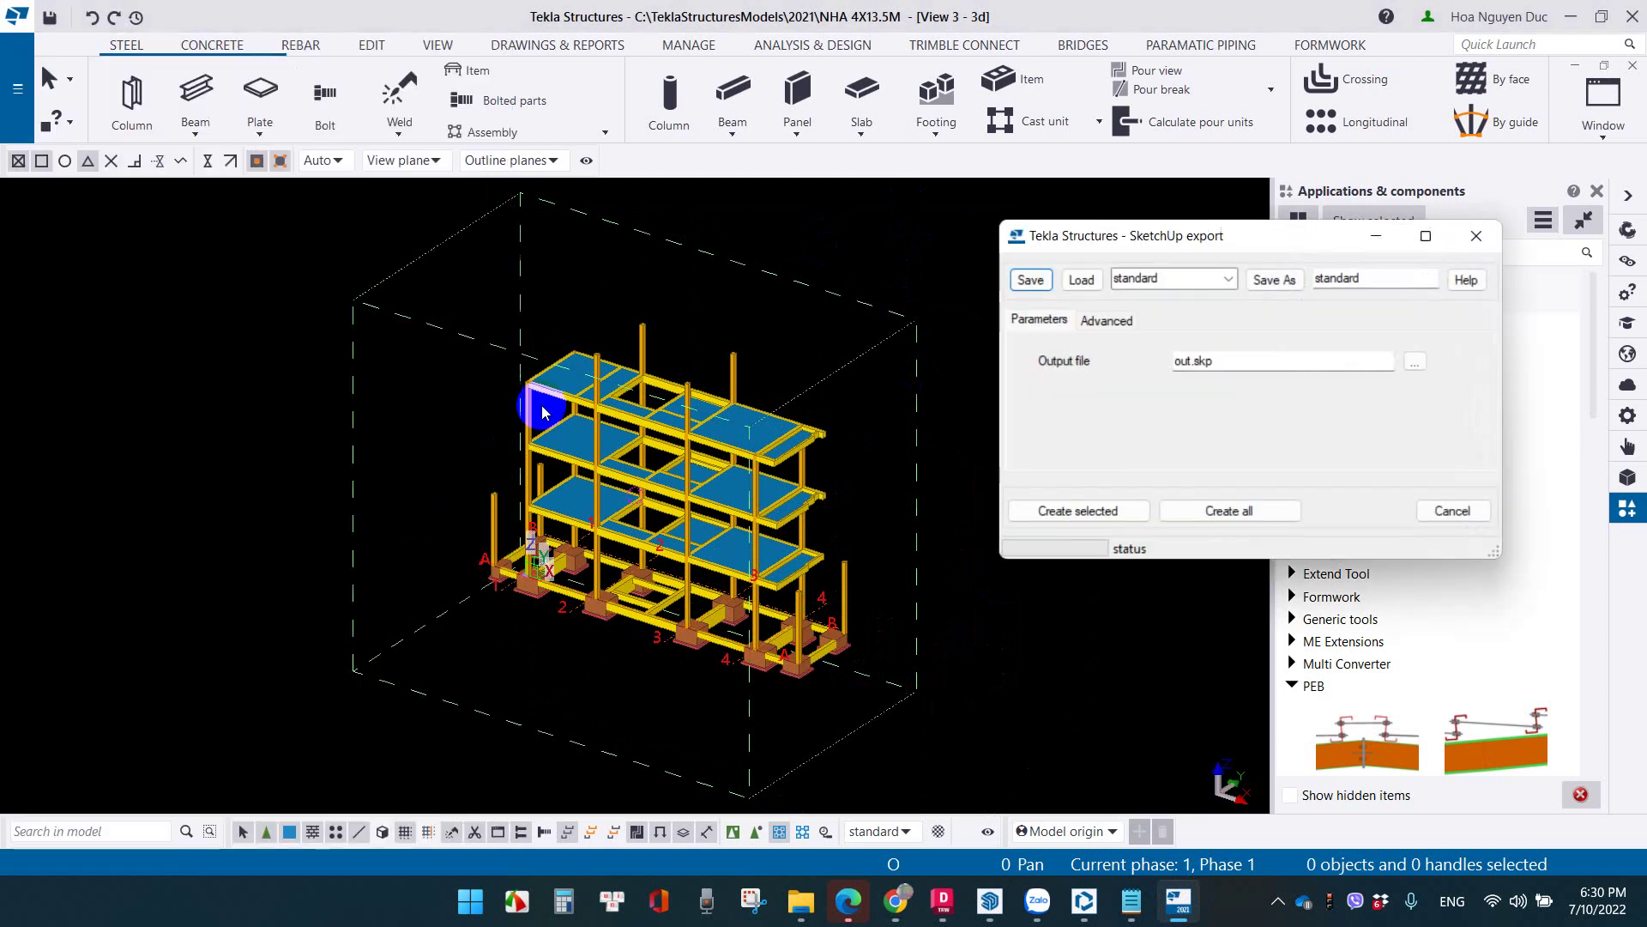
{"action": "left_click", "coordinate": [1179, 364]}
{"action": "type", "text": "KC"}
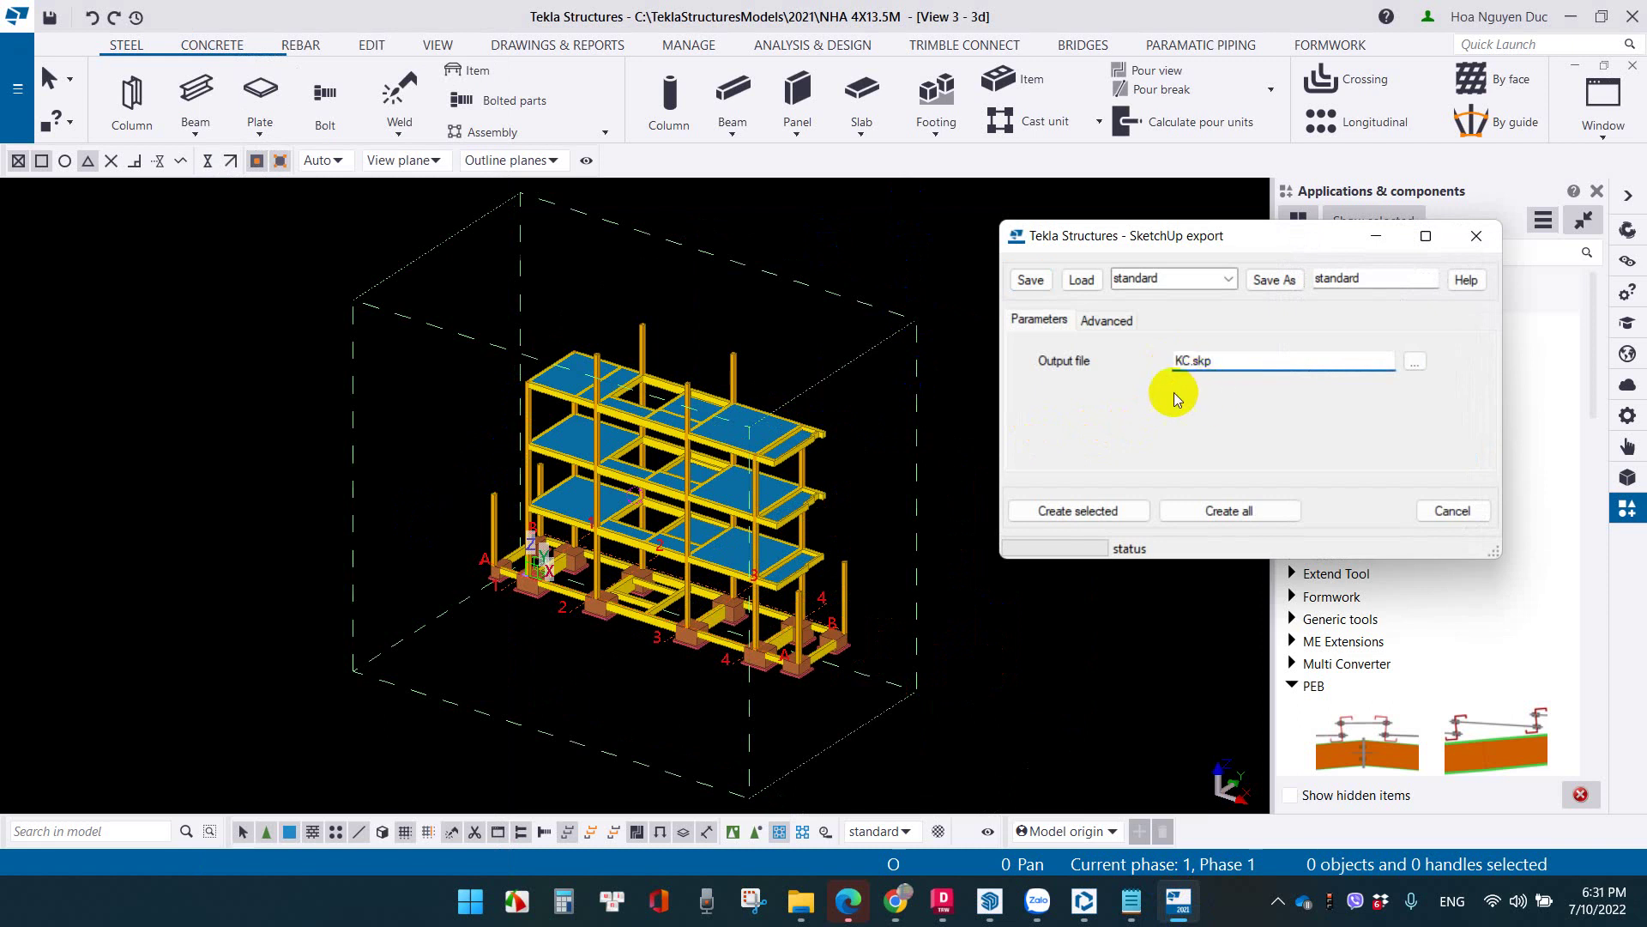
{"action": "left_click", "coordinate": [1106, 325]}
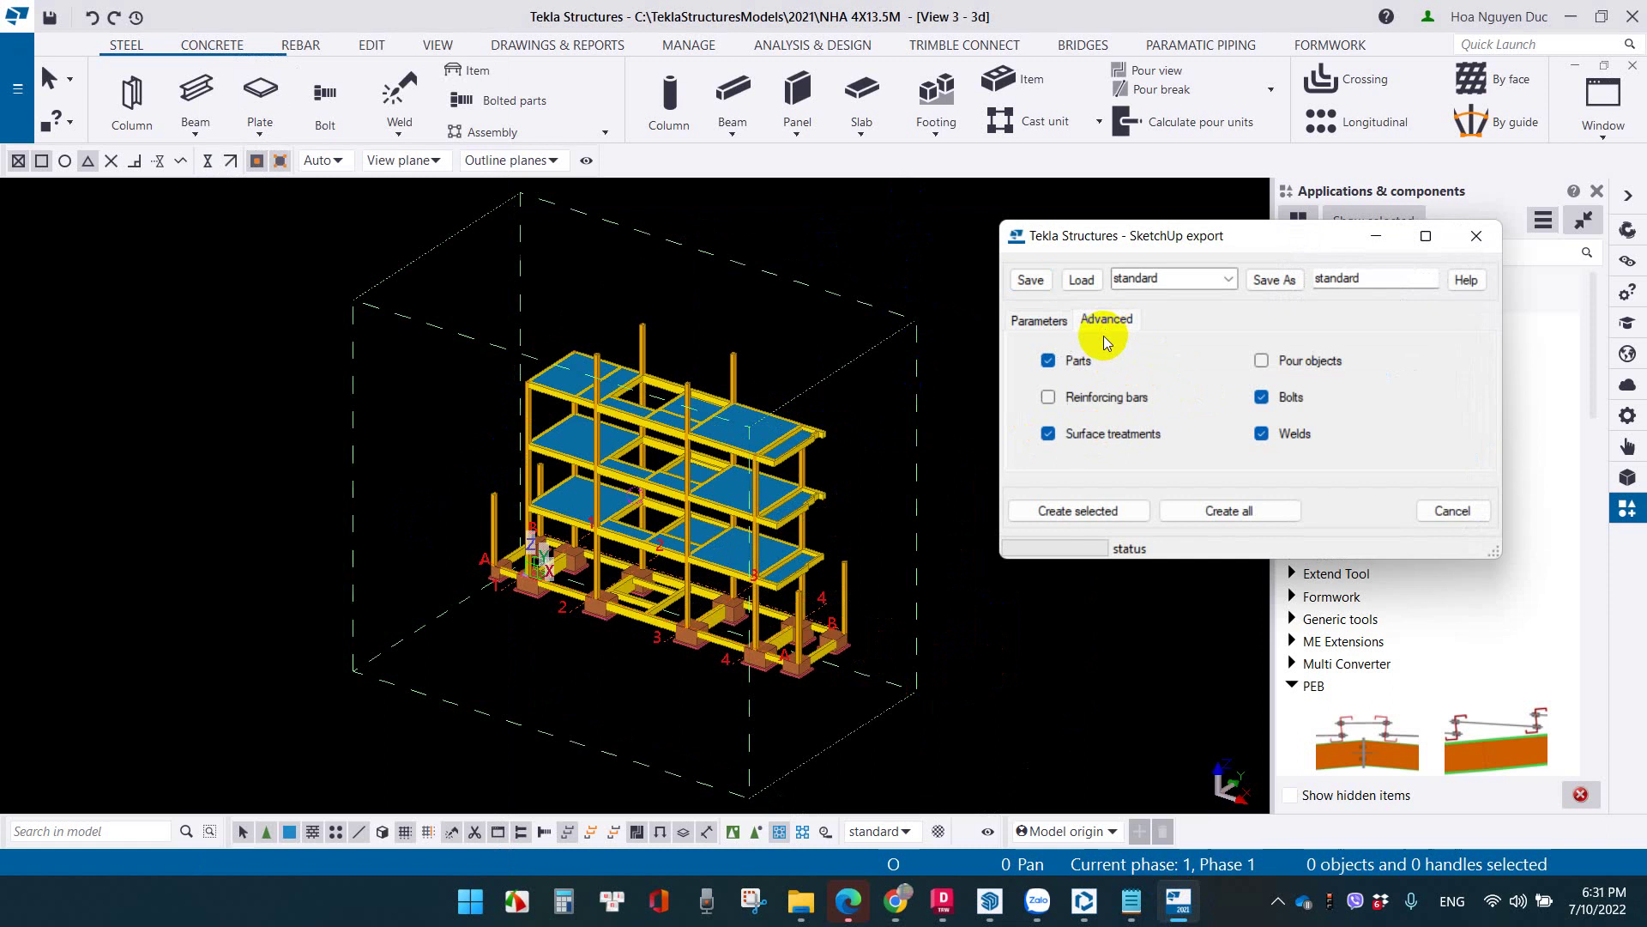
{"action": "left_click", "coordinate": [1088, 435]}
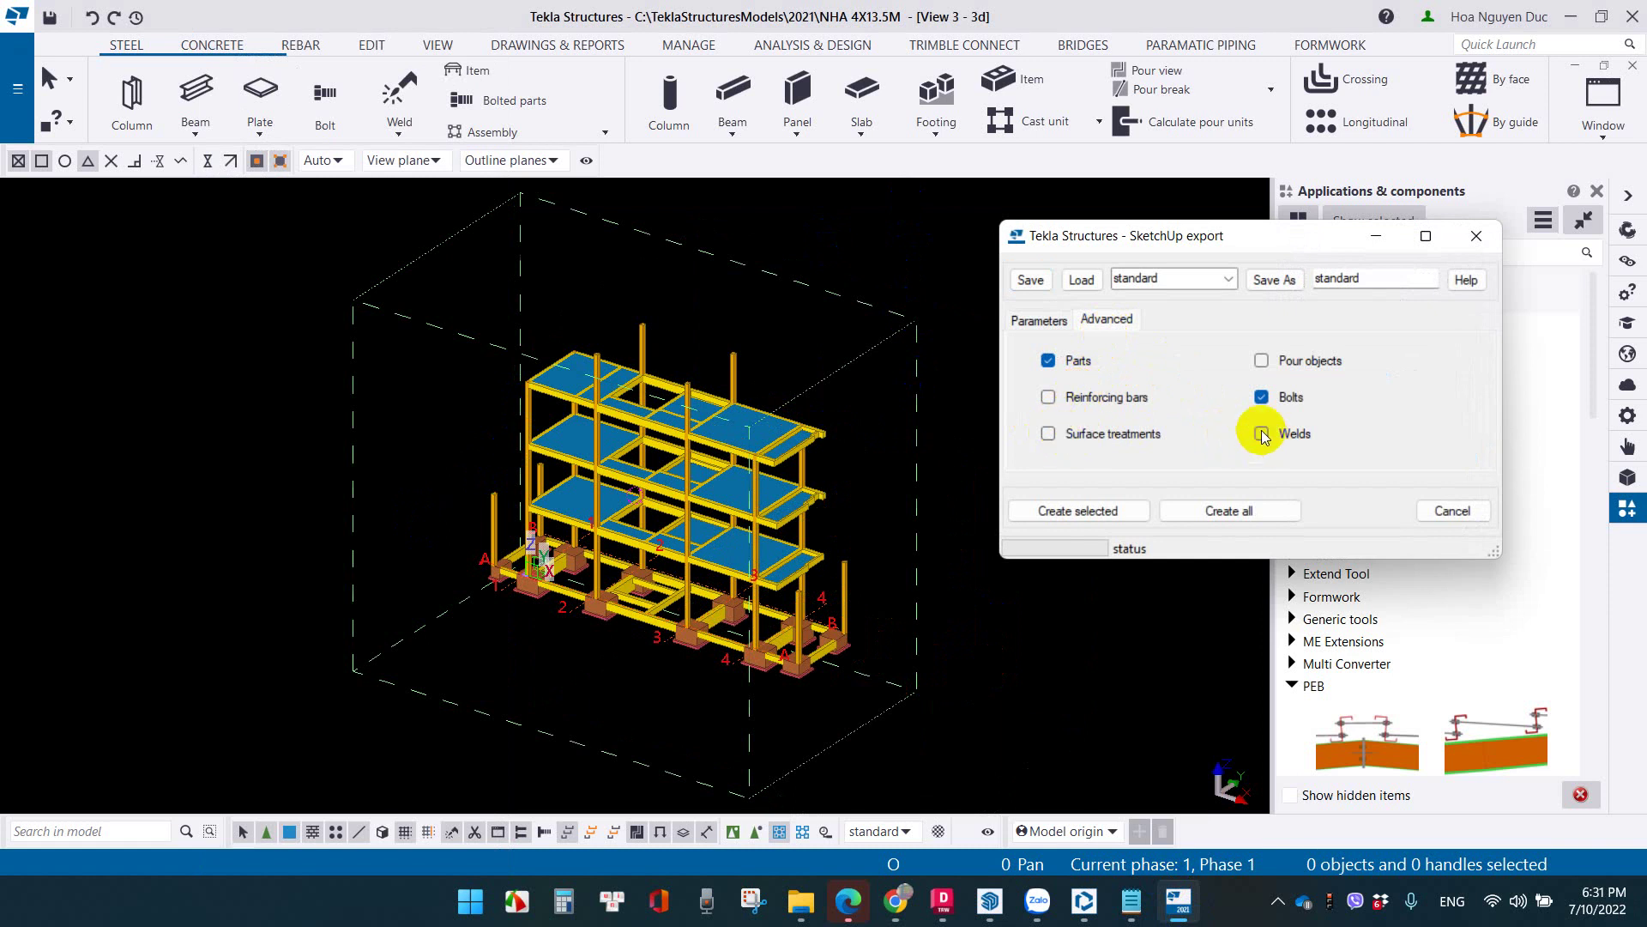
{"action": "left_click", "coordinate": [1039, 320]}
Box-select the whole model, create KC.skp, and open the model folder
{"action": "scroll", "coordinate": [412, 590], "scroll_direction": "down", "scroll_amount": 5}
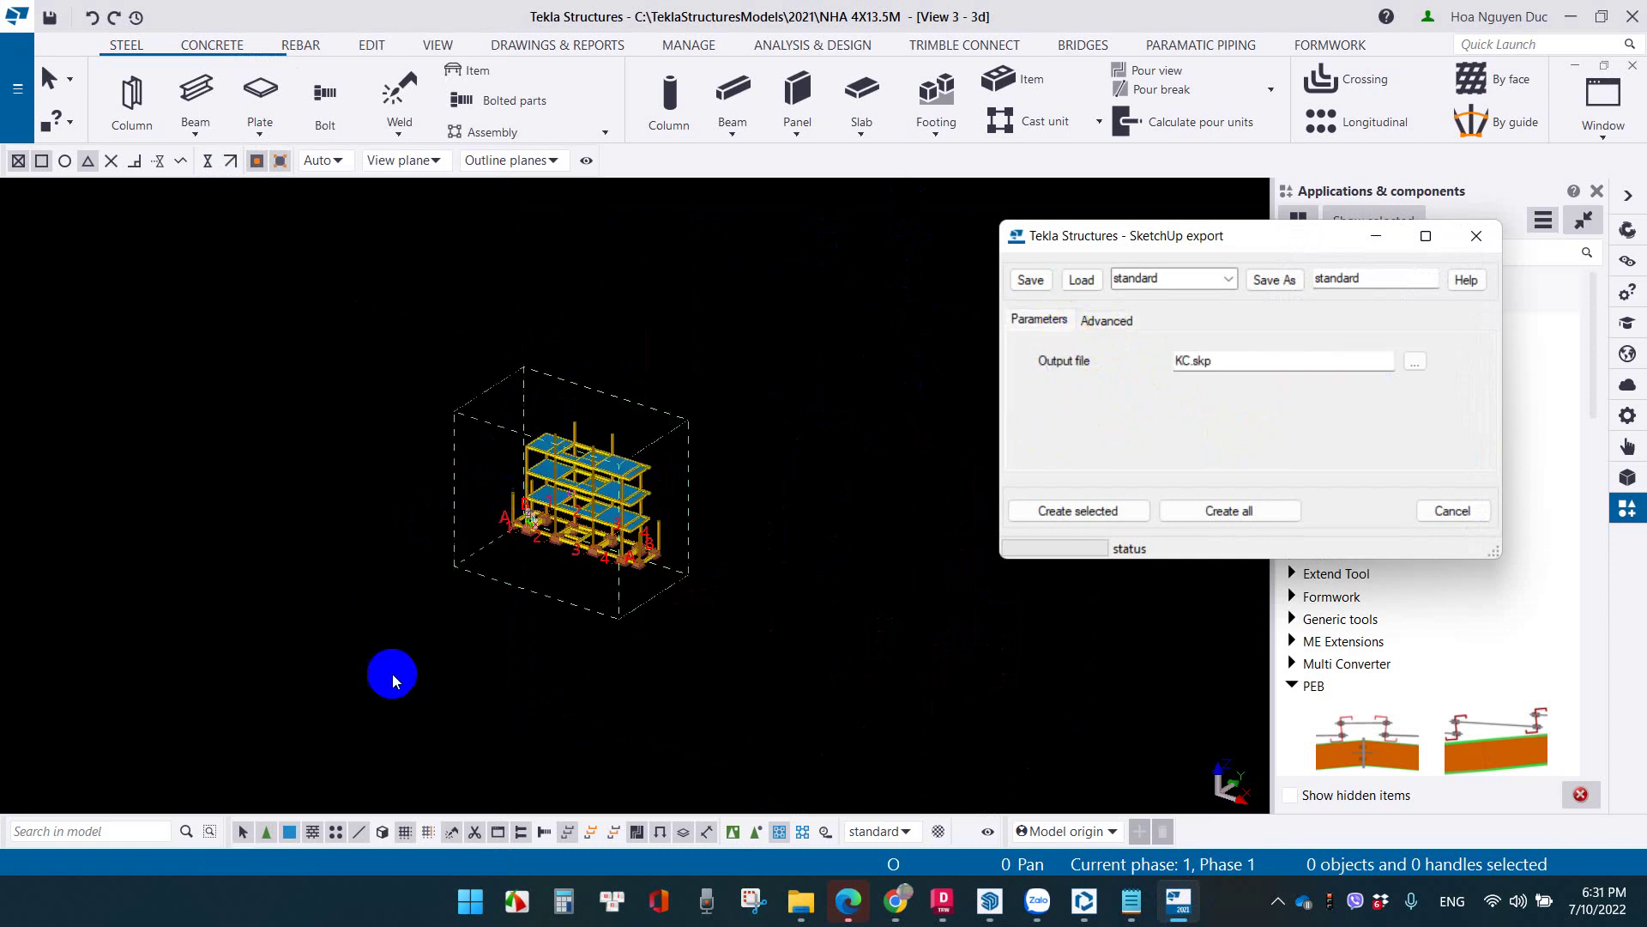
{"action": "left_click", "coordinate": [341, 746]}
{"action": "left_click_drag", "start_coordinate": [853, 276], "coordinate": [158, 735]}
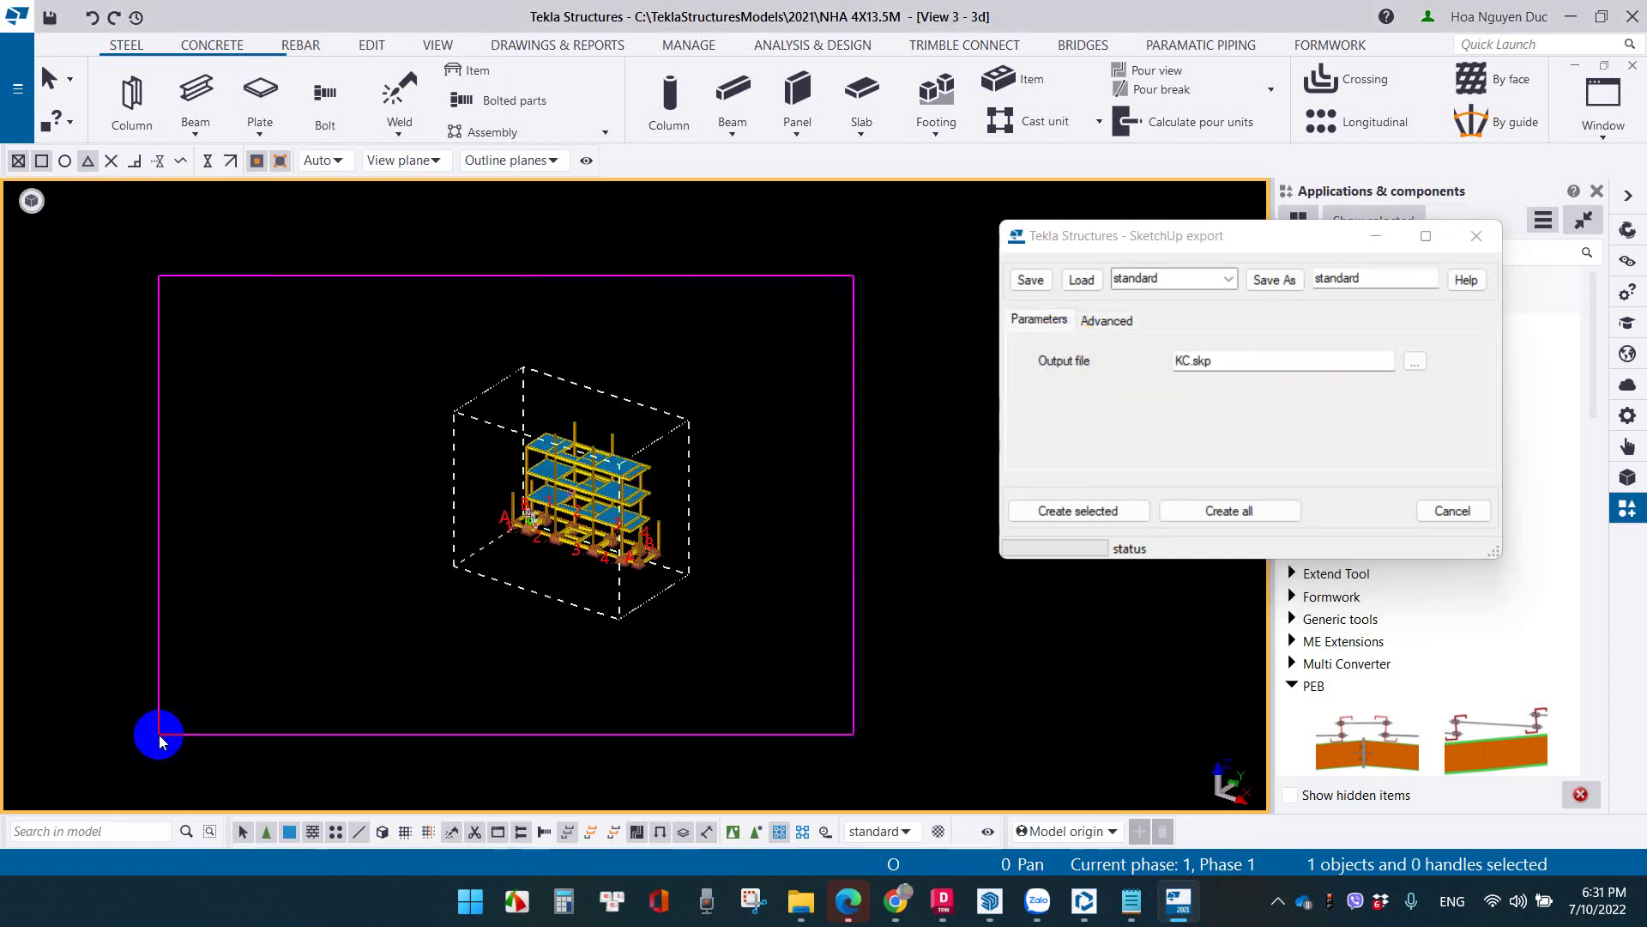
{"action": "scroll", "coordinate": [699, 558], "scroll_direction": "up", "scroll_amount": 5}
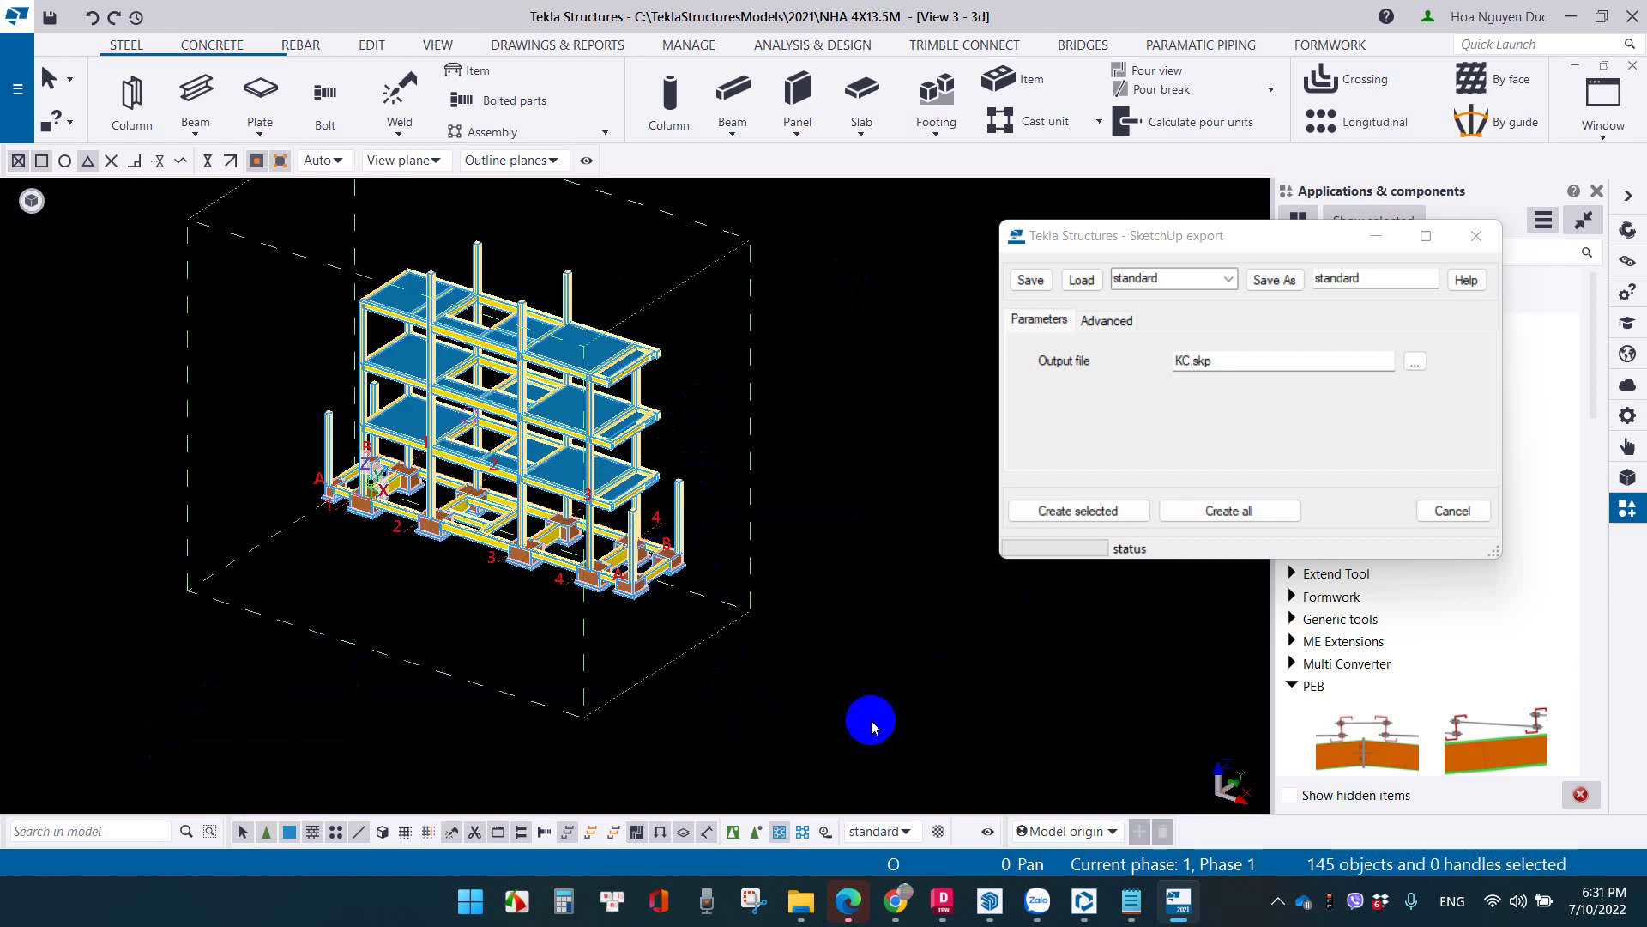
{"action": "left_click", "coordinate": [1104, 515]}
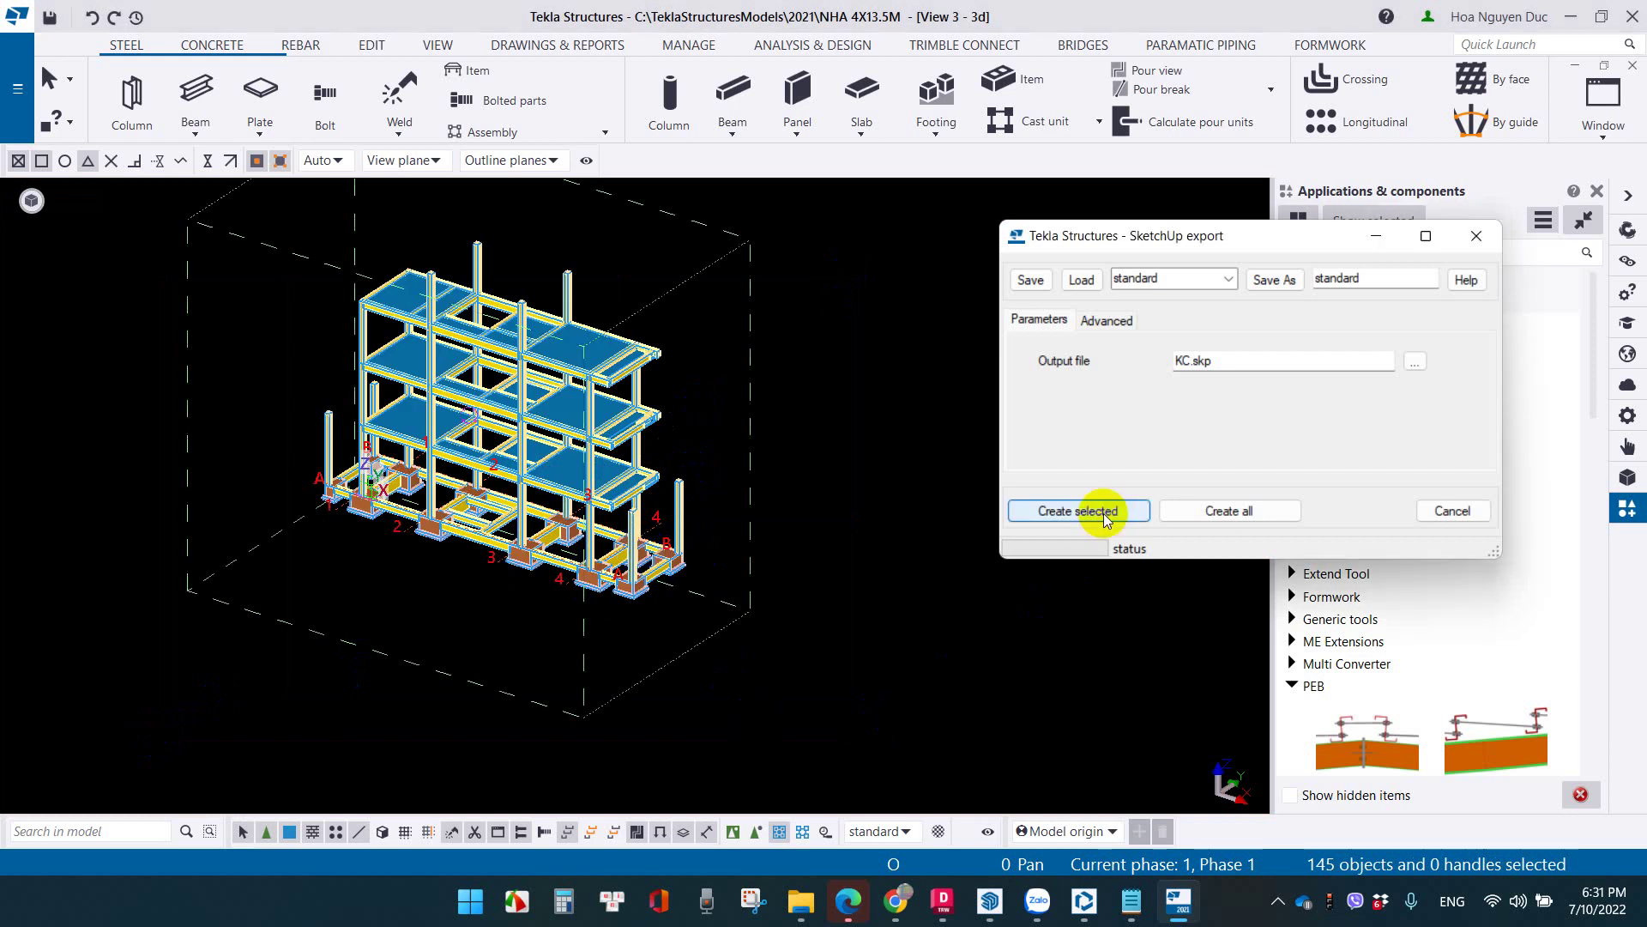
{"action": "left_click", "coordinate": [17, 88]}
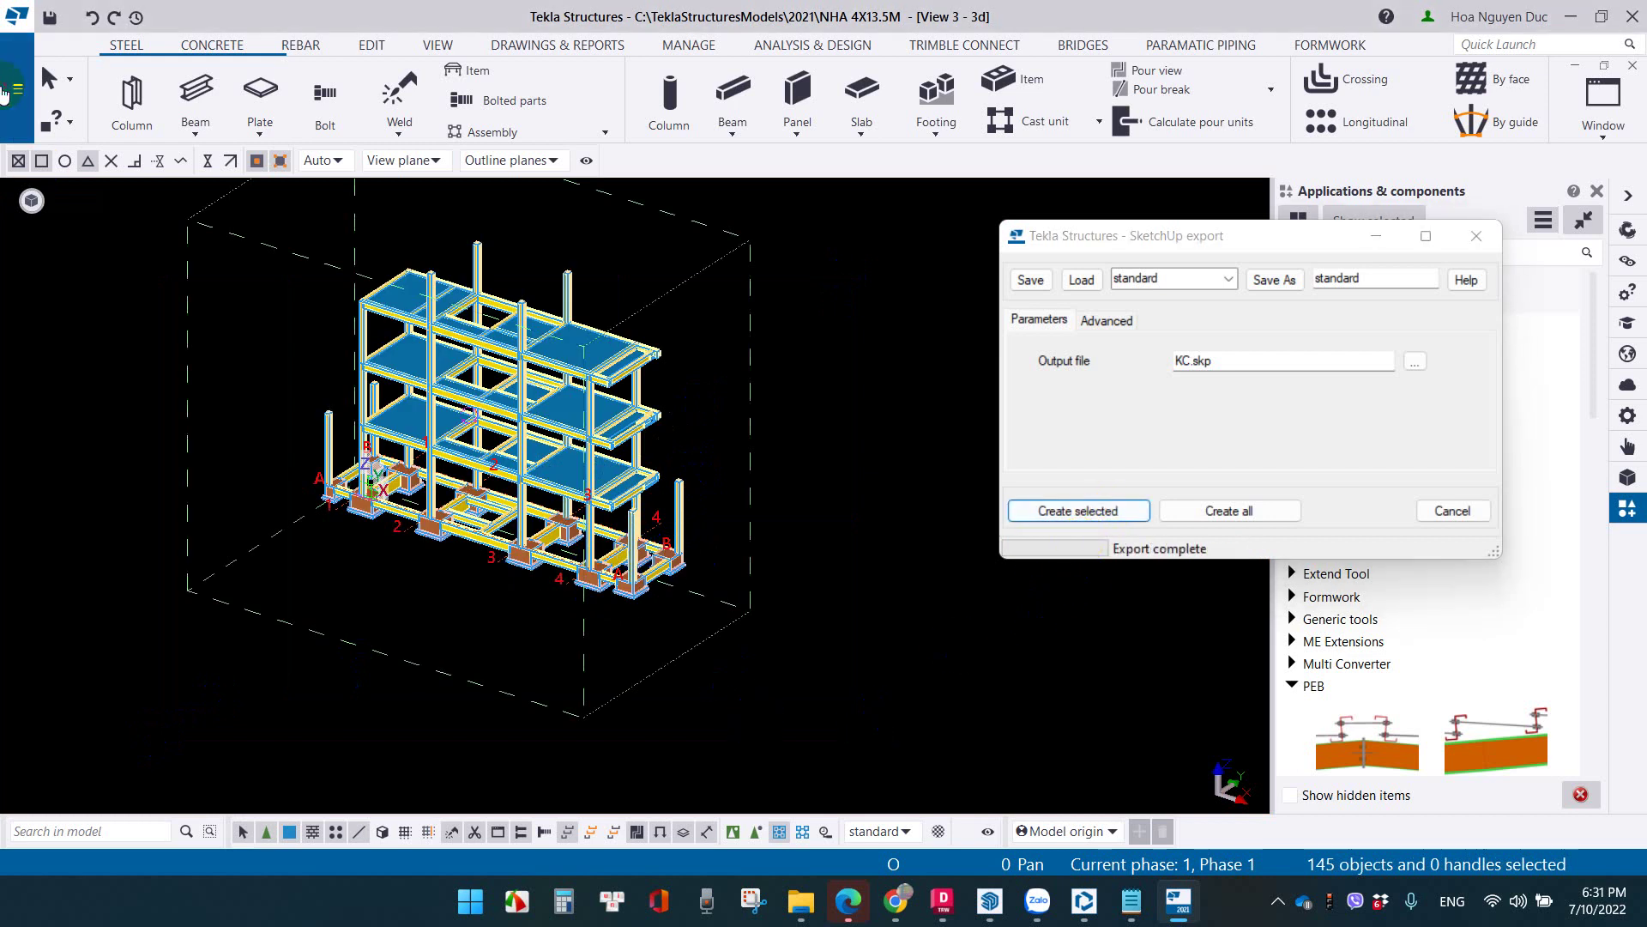
{"action": "left_click", "coordinate": [112, 297]}
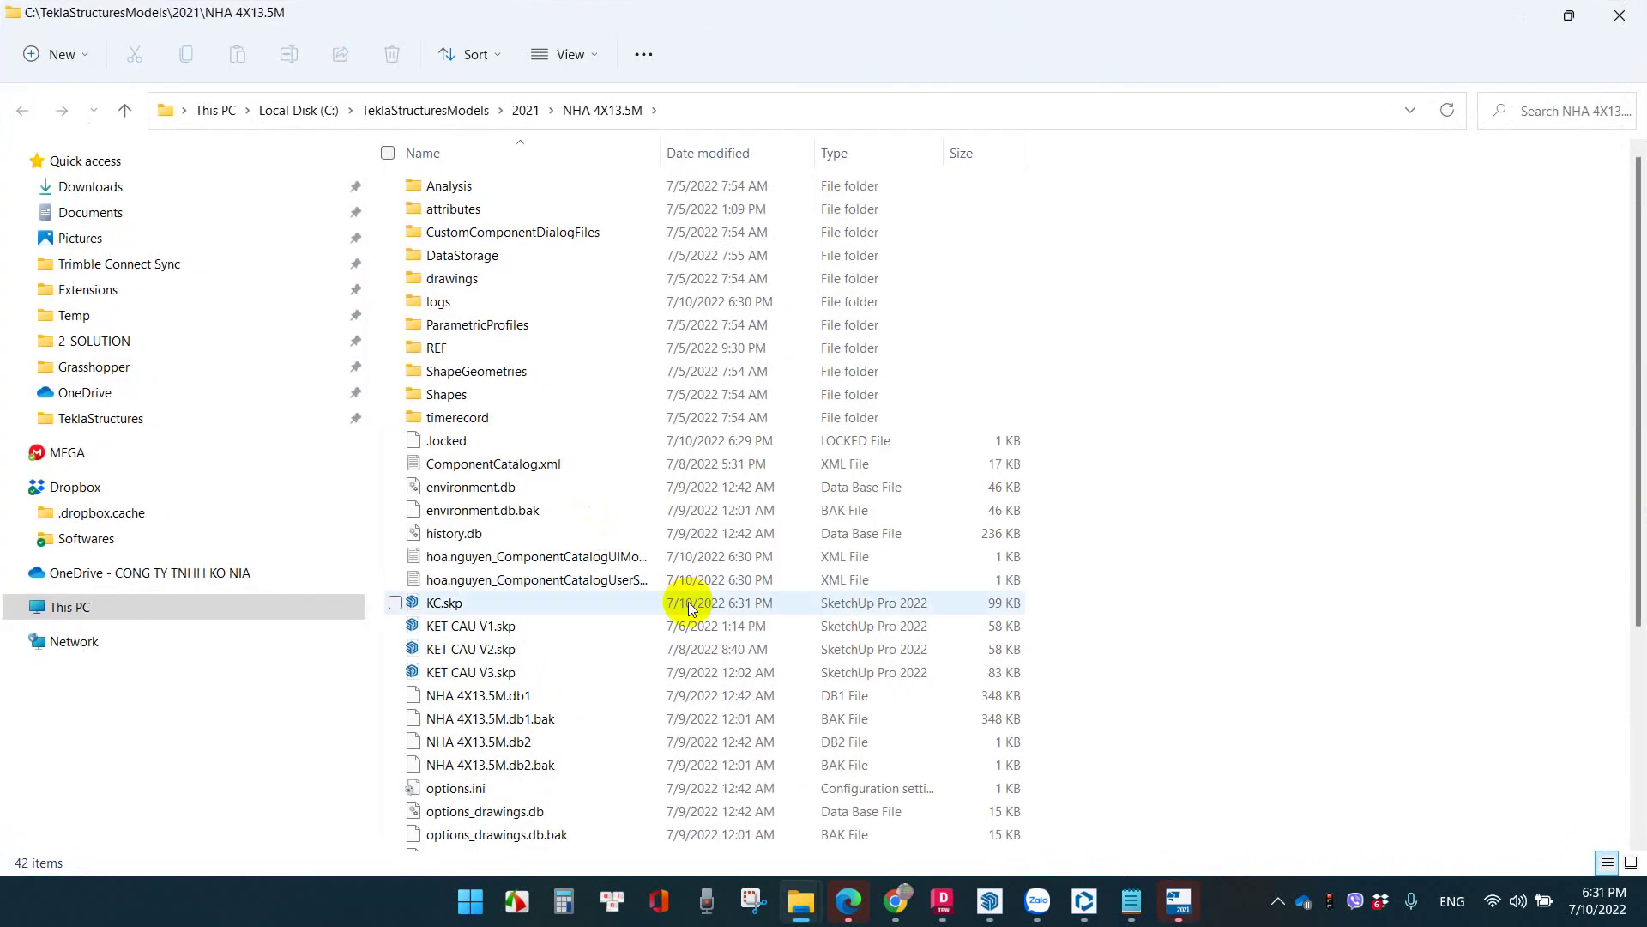
Drag KC.skp from the model folder into the Trimble Connect project's files
{"action": "left_click", "coordinate": [1083, 899]}
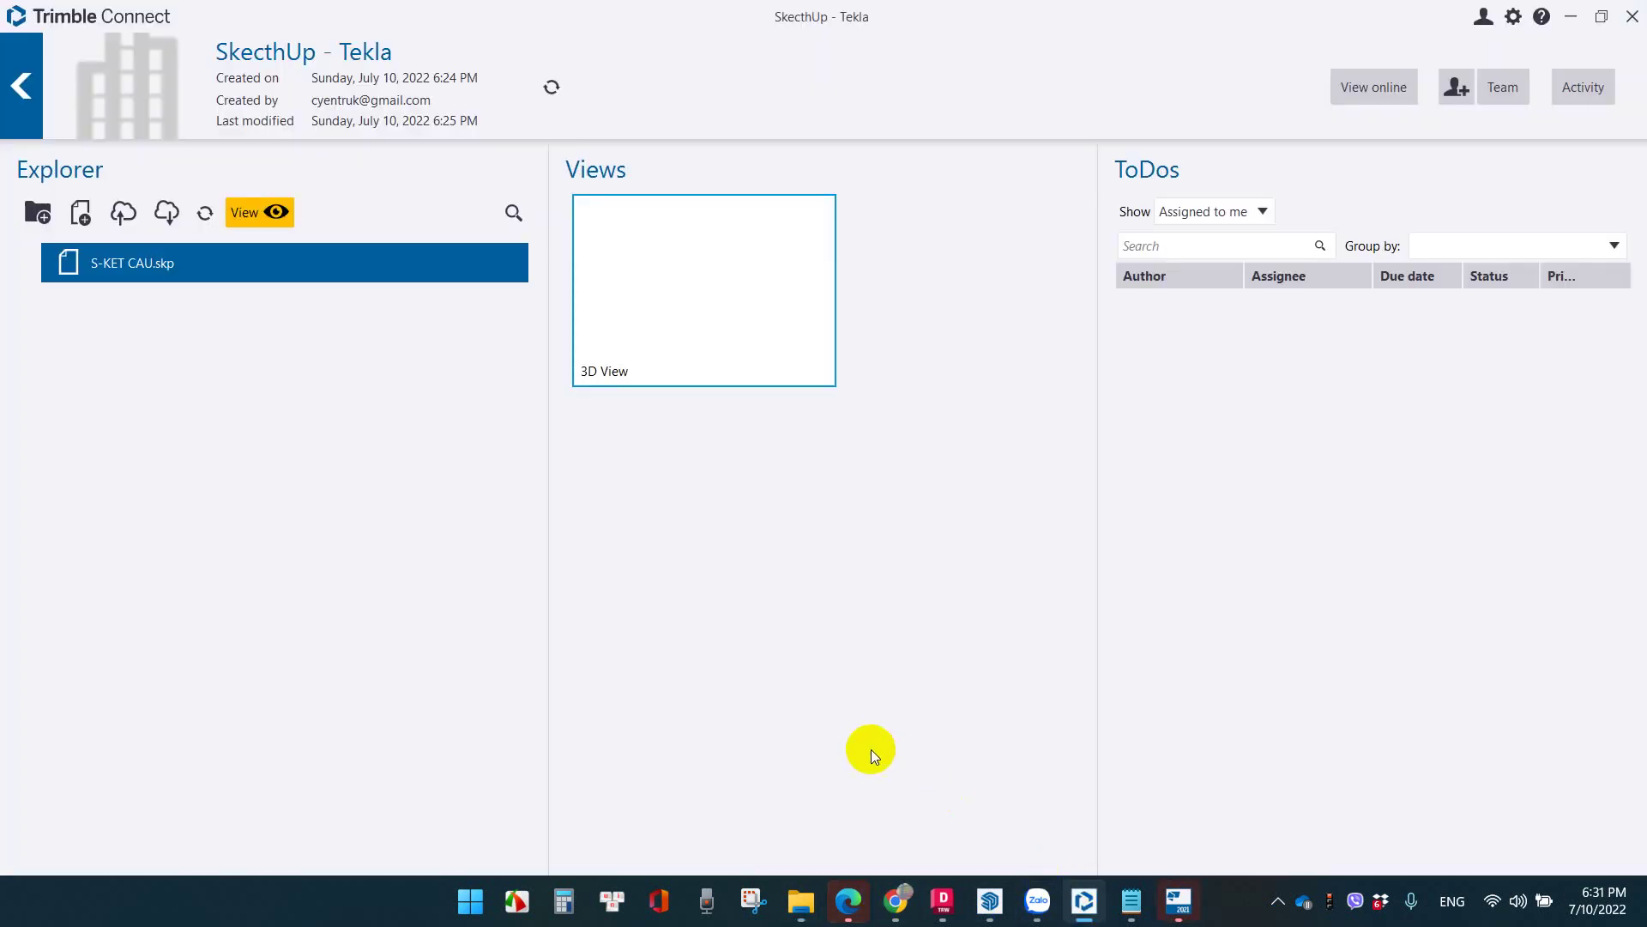
{"action": "left_click", "coordinate": [878, 786]}
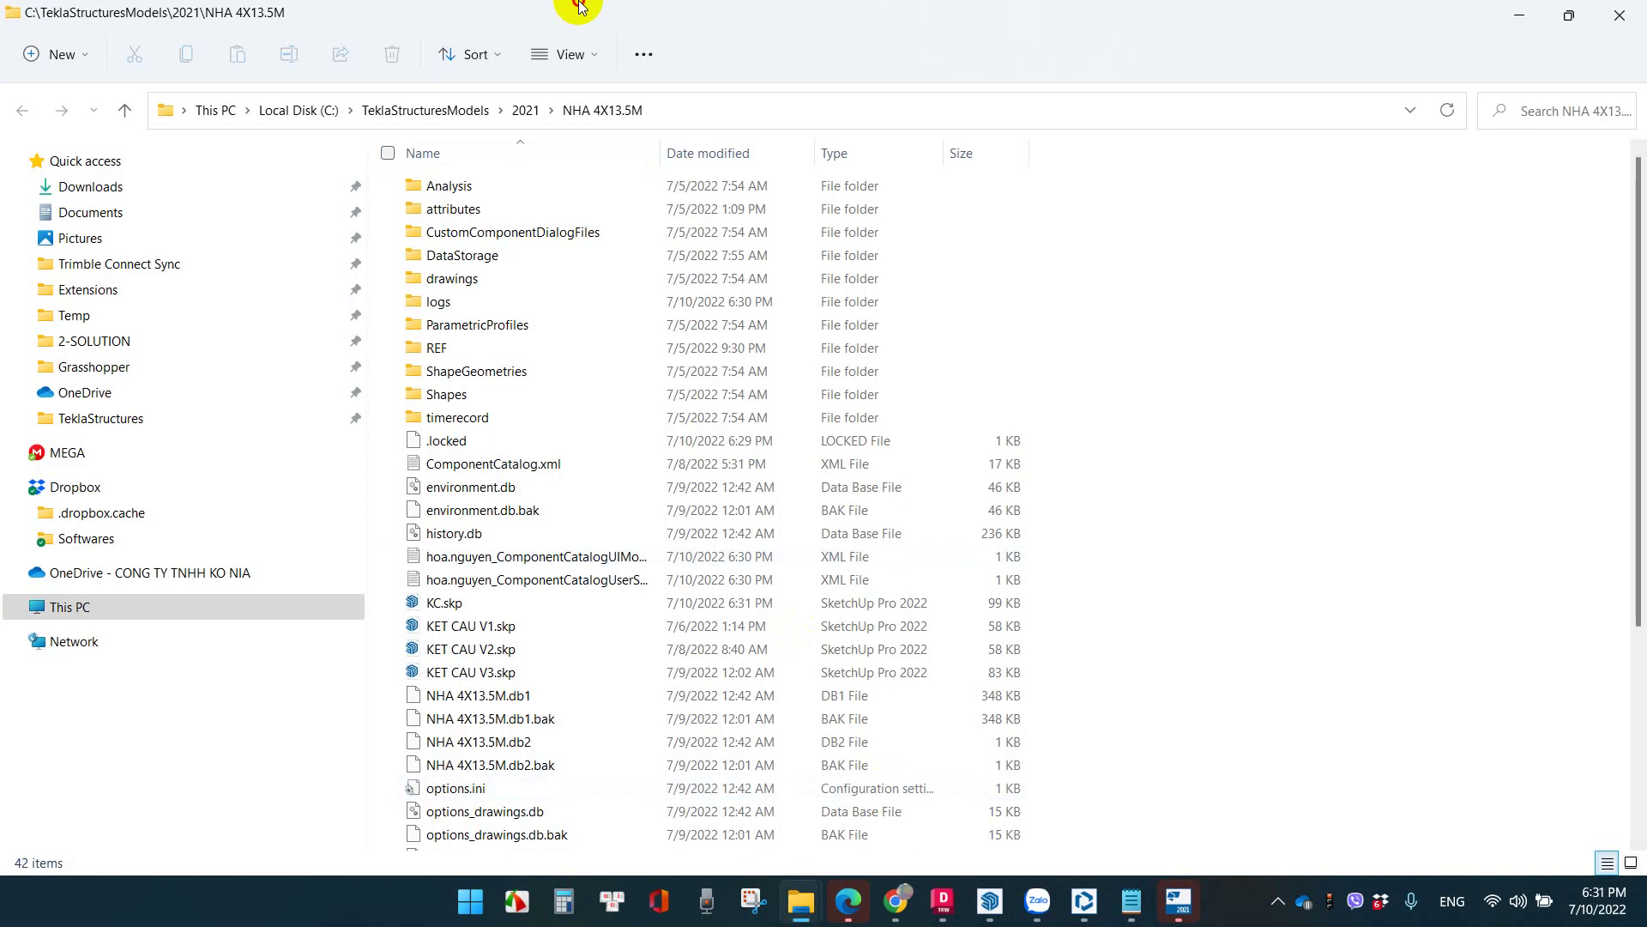
{"action": "double_click", "coordinate": [580, 7]}
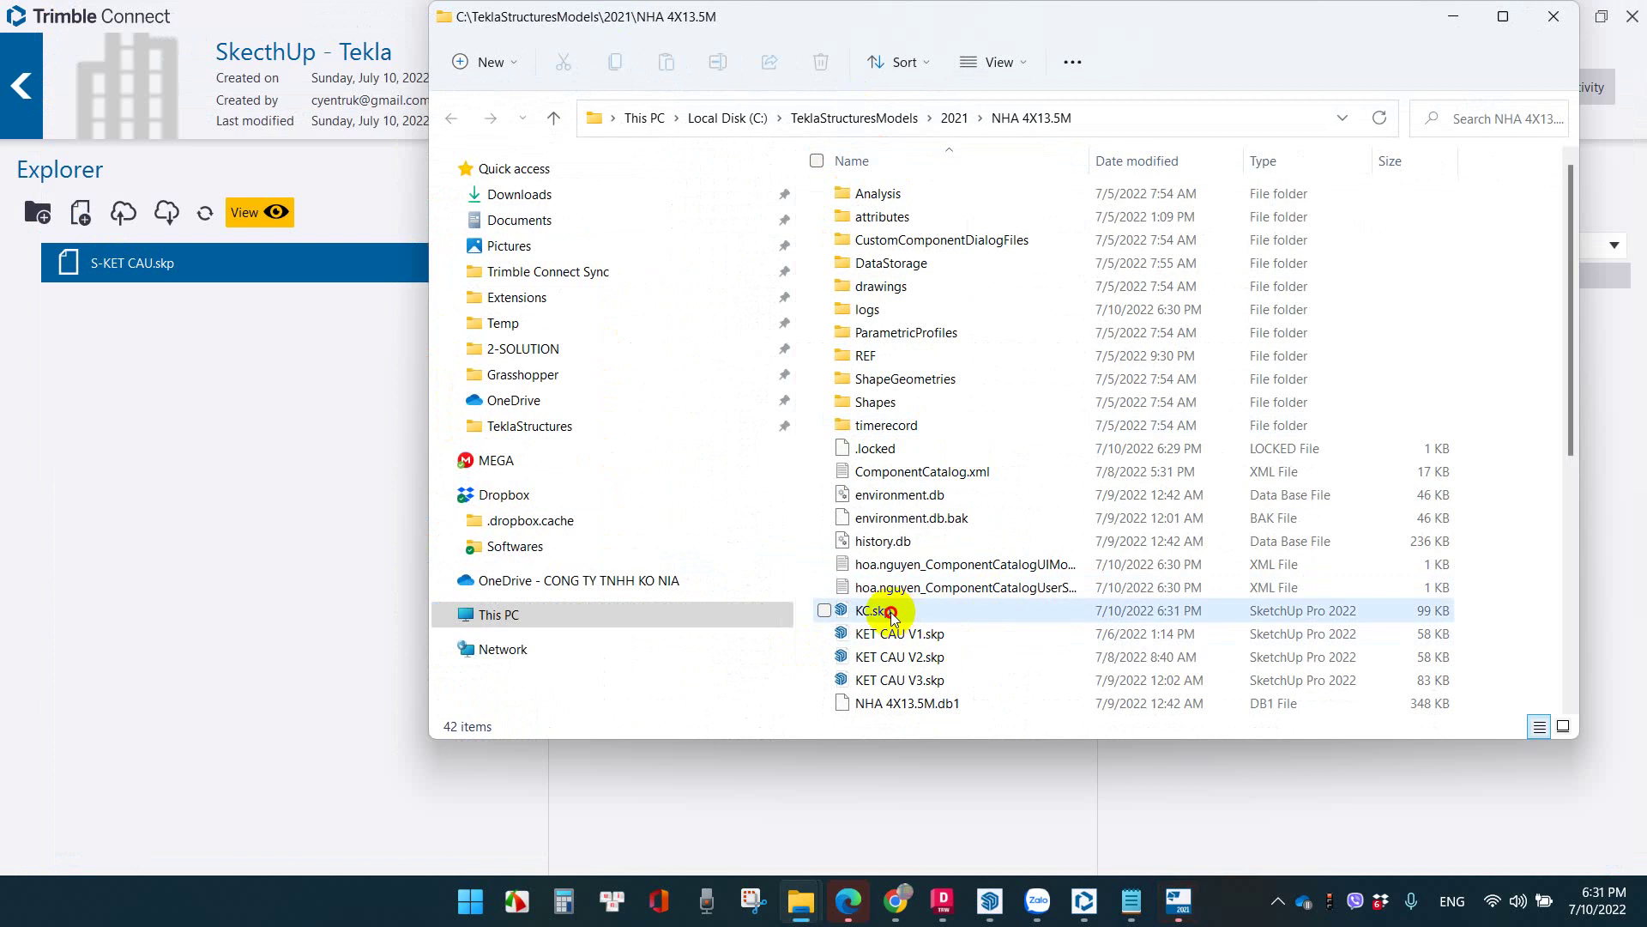
{"action": "left_click_drag", "start_coordinate": [892, 616], "coordinate": [209, 467]}
{"action": "left_click", "coordinate": [843, 617]}
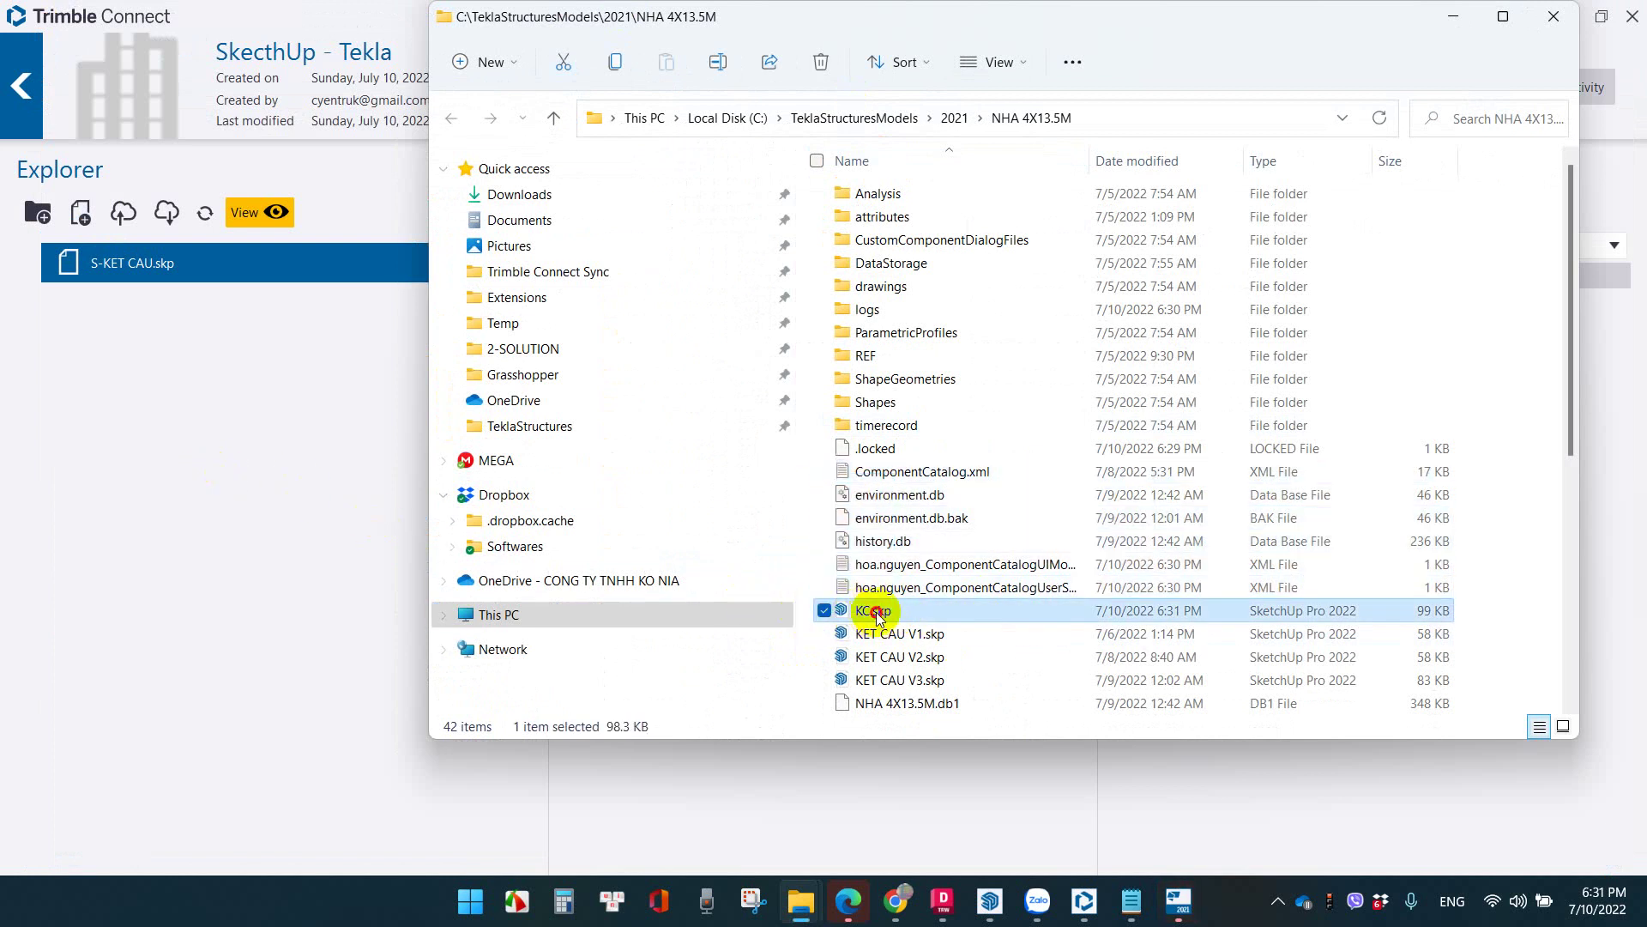
{"action": "left_click_drag", "start_coordinate": [843, 617], "coordinate": [204, 527]}
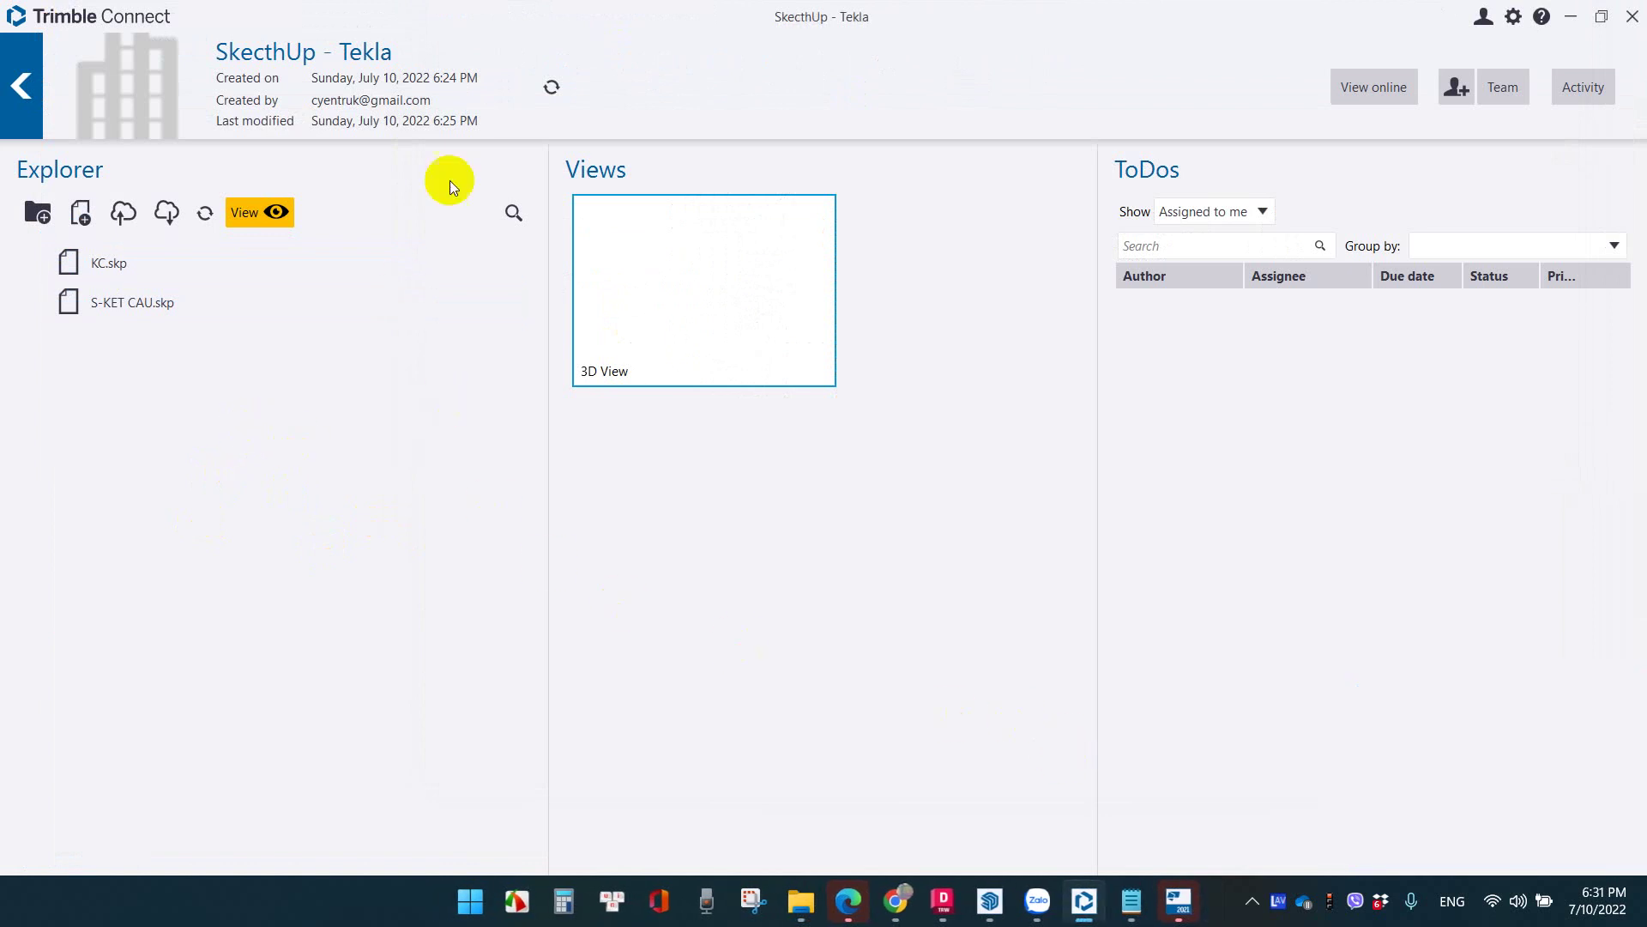
{"action": "left_click", "coordinate": [567, 101]}
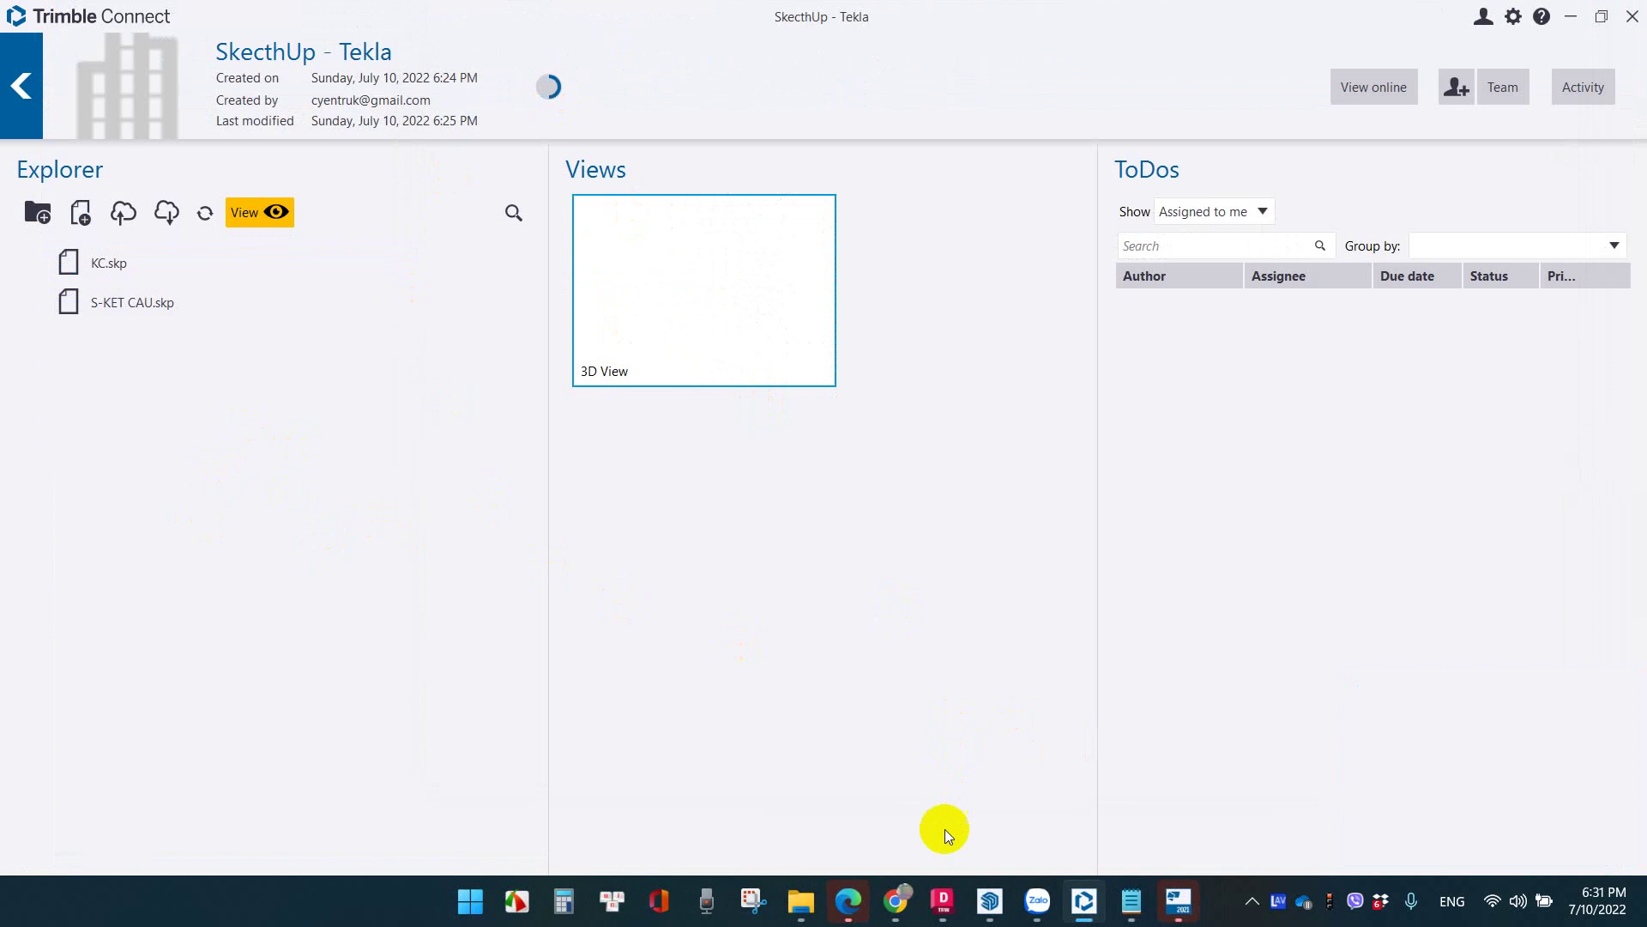
{"action": "left_click", "coordinate": [896, 899]}
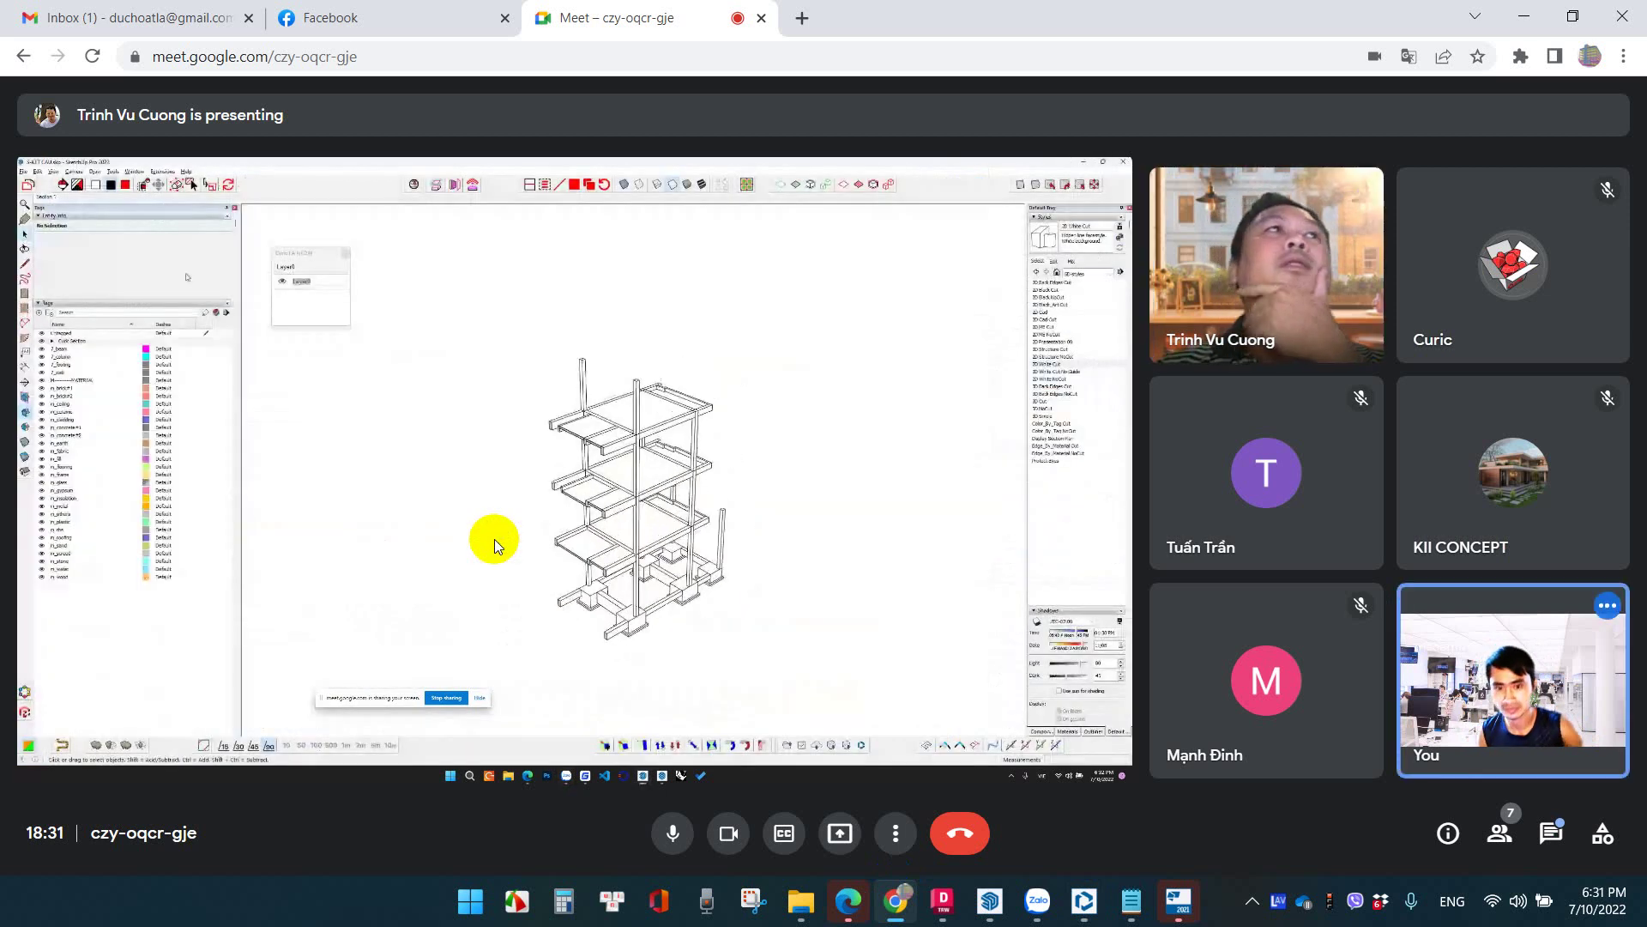
Mute the microphone in the Meet call
{"action": "left_click", "coordinate": [671, 845]}
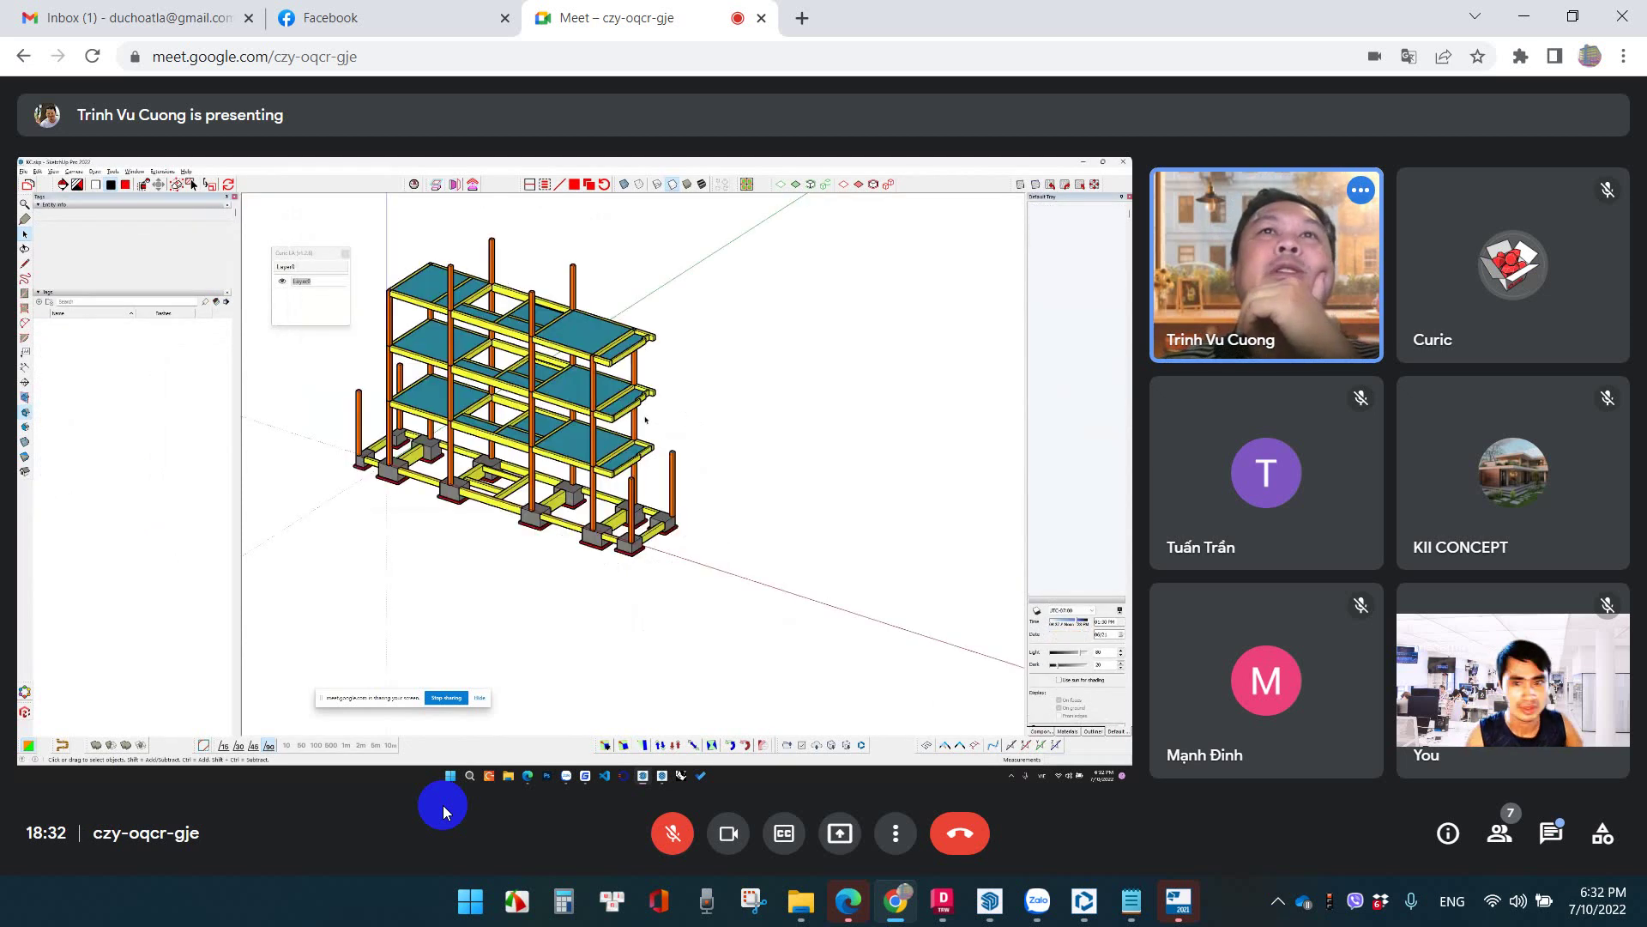
Unmute the microphone while the presenter stops sharing
{"action": "left_click", "coordinate": [650, 848]}
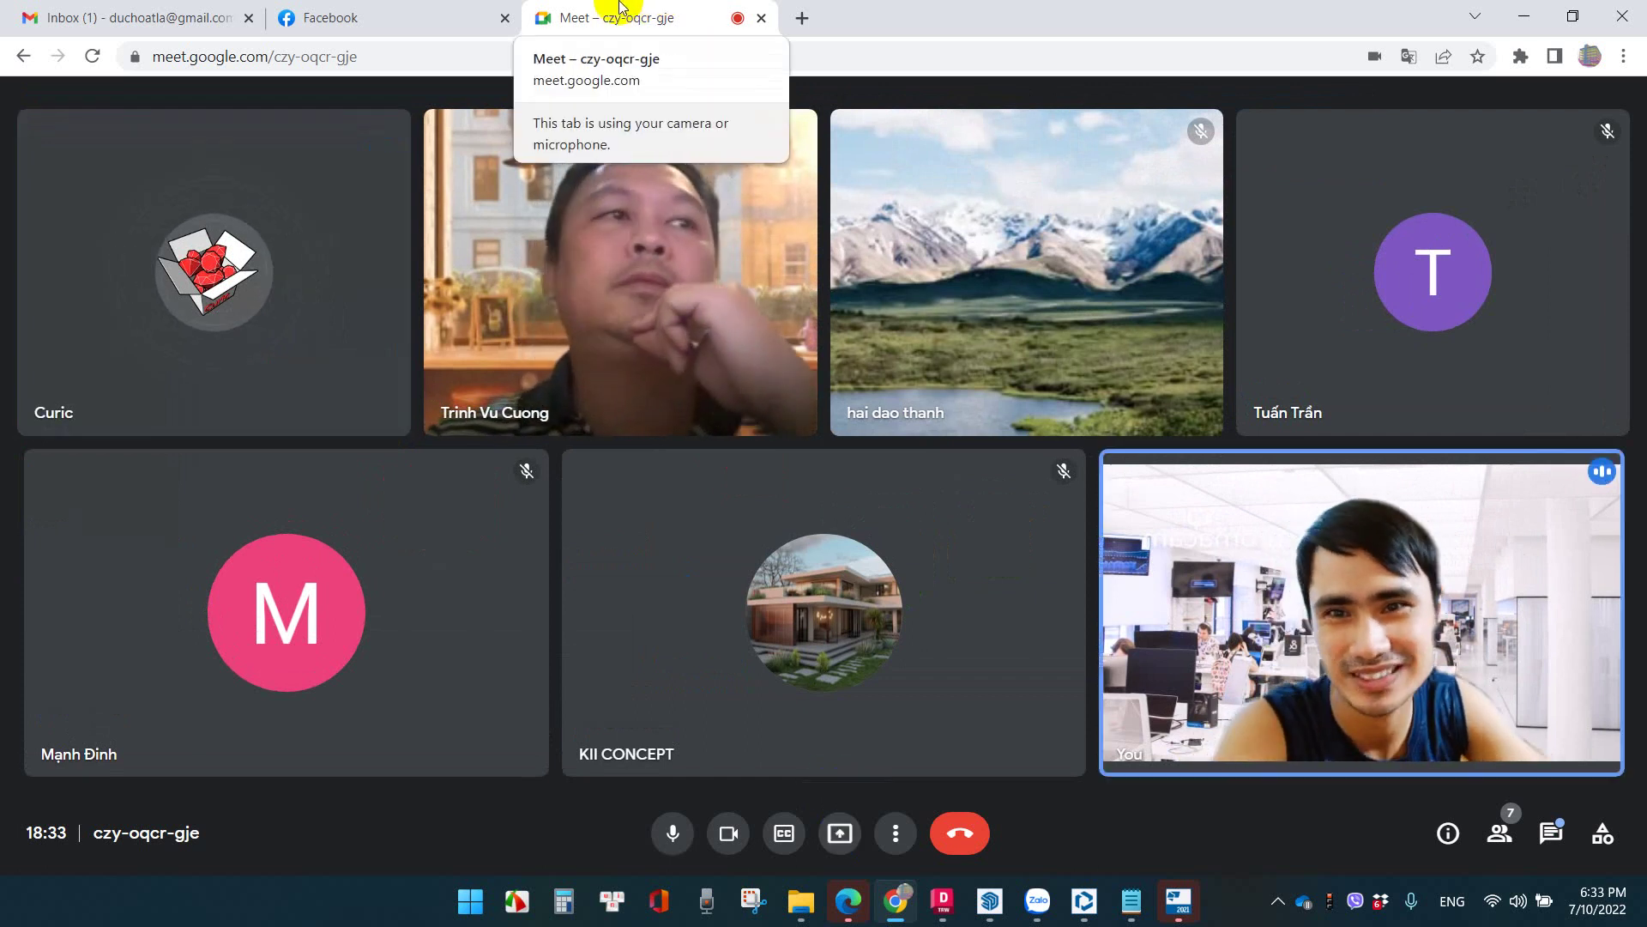
Present your entire screen in Meet with the Tekla KC.skp export window in front
{"action": "left_click", "coordinate": [841, 823]}
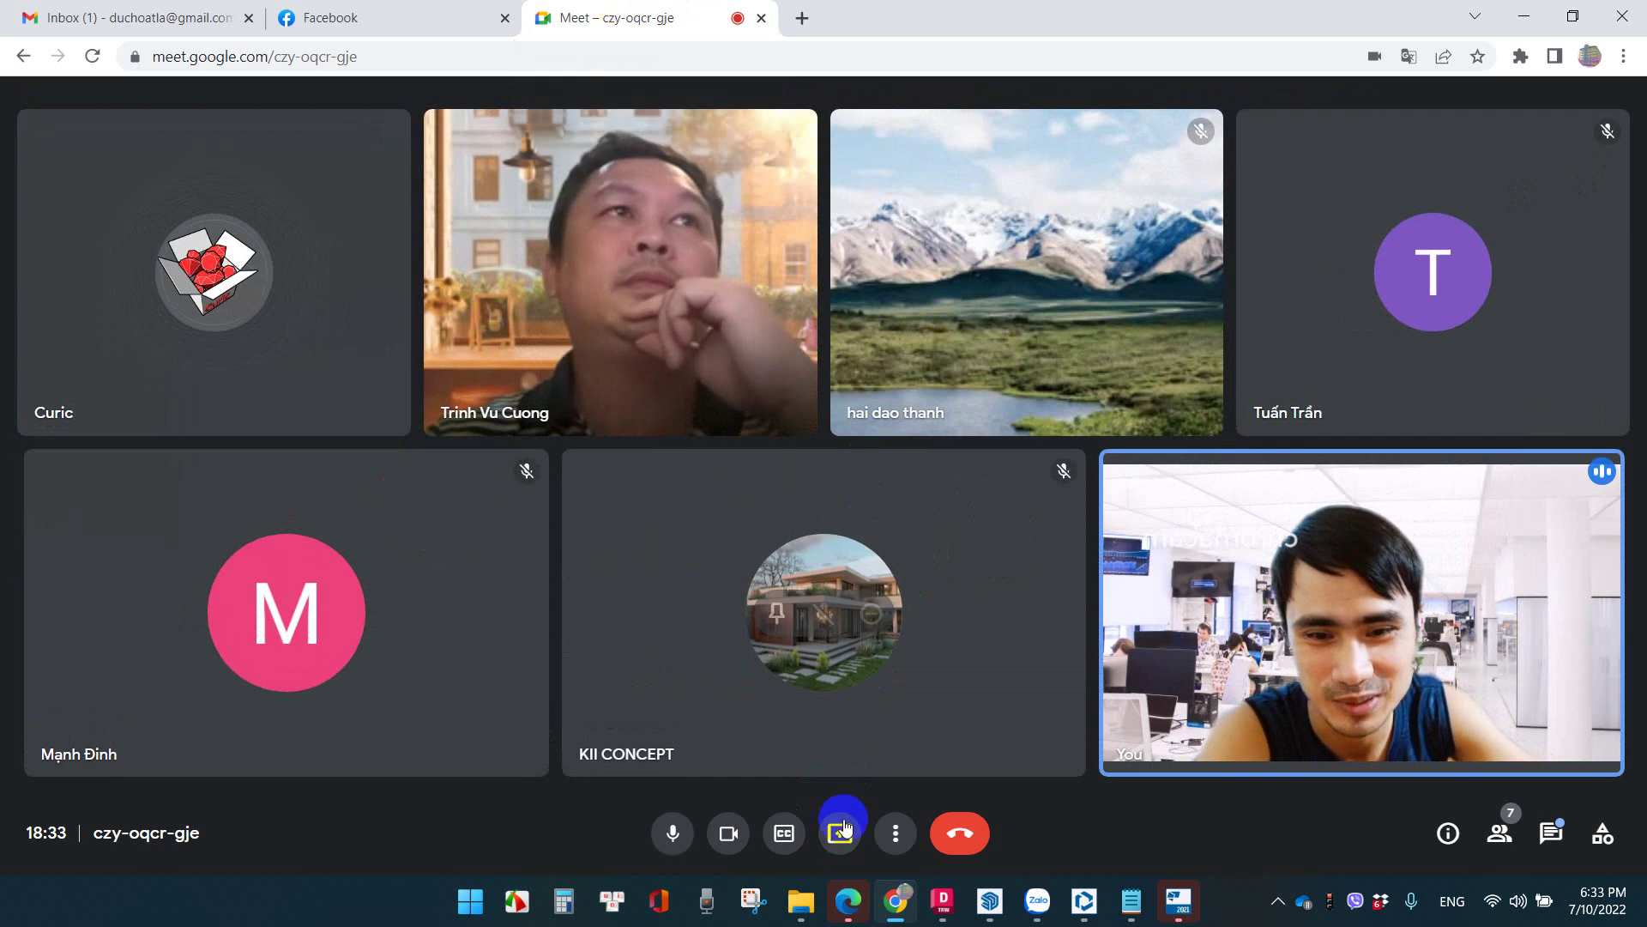
{"action": "left_click", "coordinate": [843, 828]}
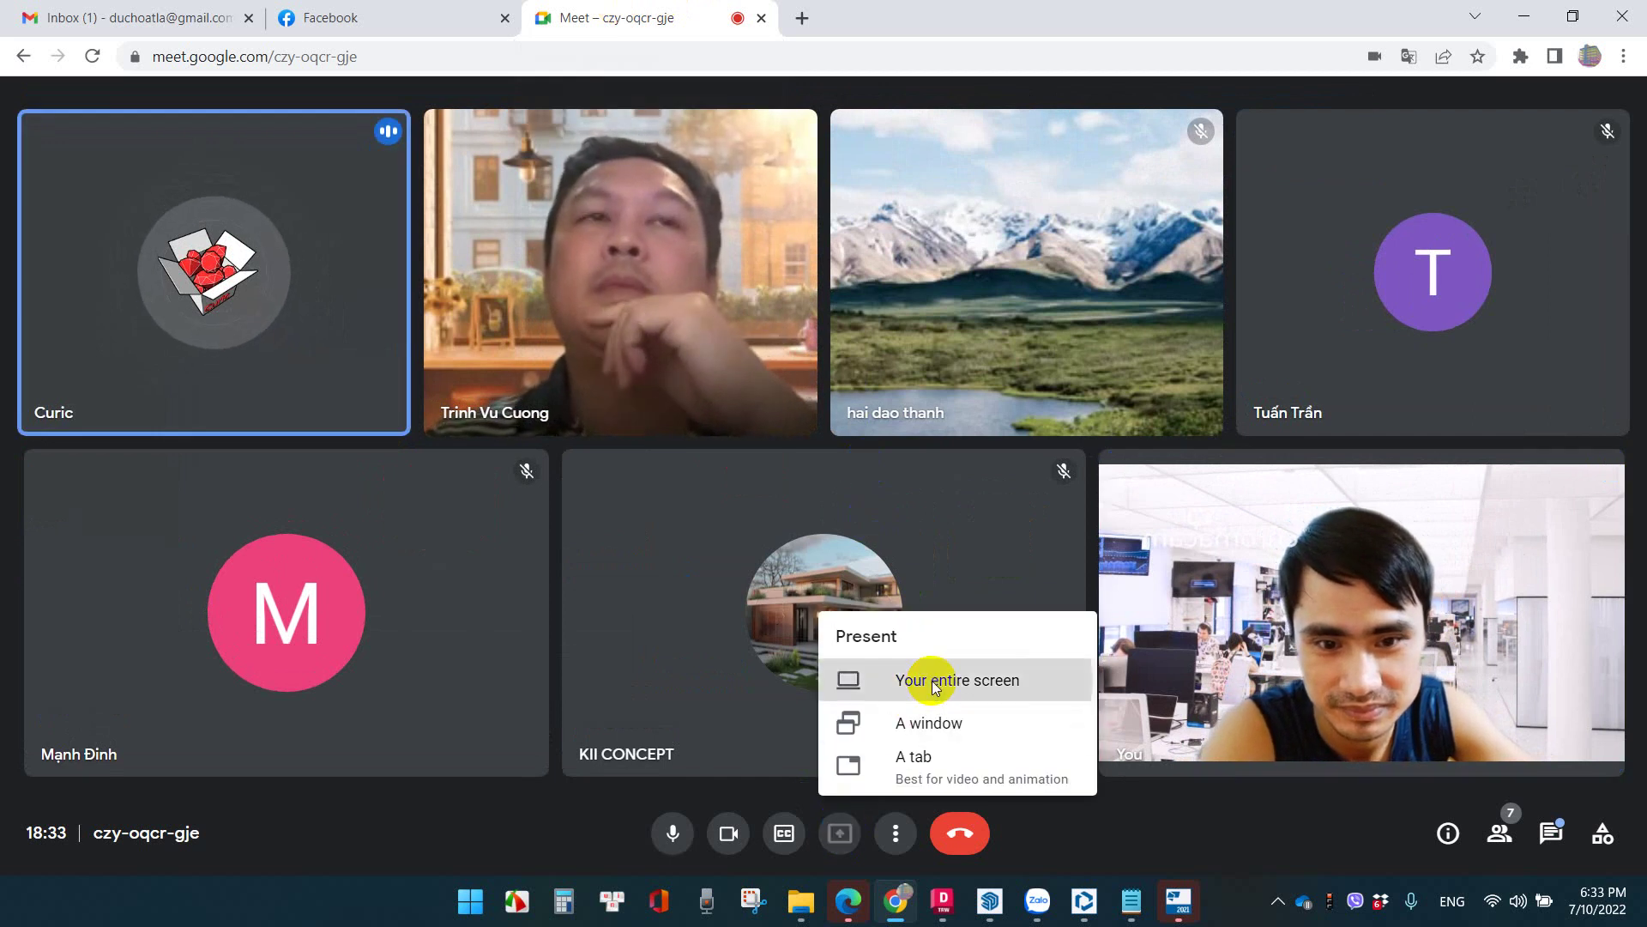
{"action": "left_click", "coordinate": [934, 684]}
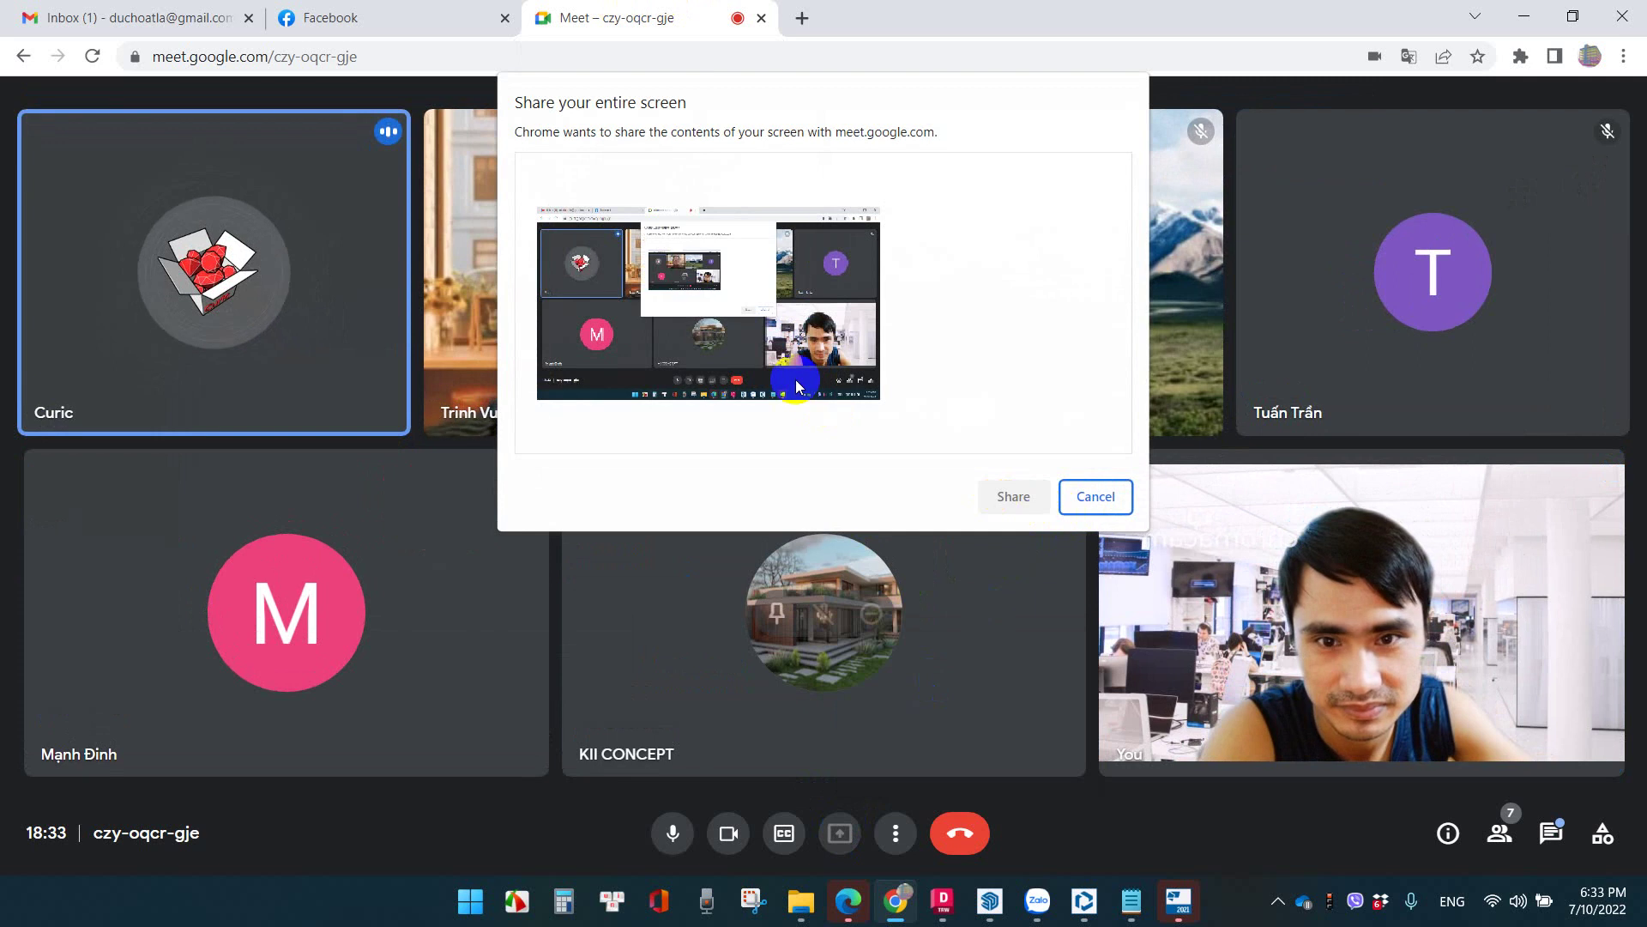
{"action": "left_click", "coordinate": [709, 303]}
{"action": "left_click", "coordinate": [1011, 489]}
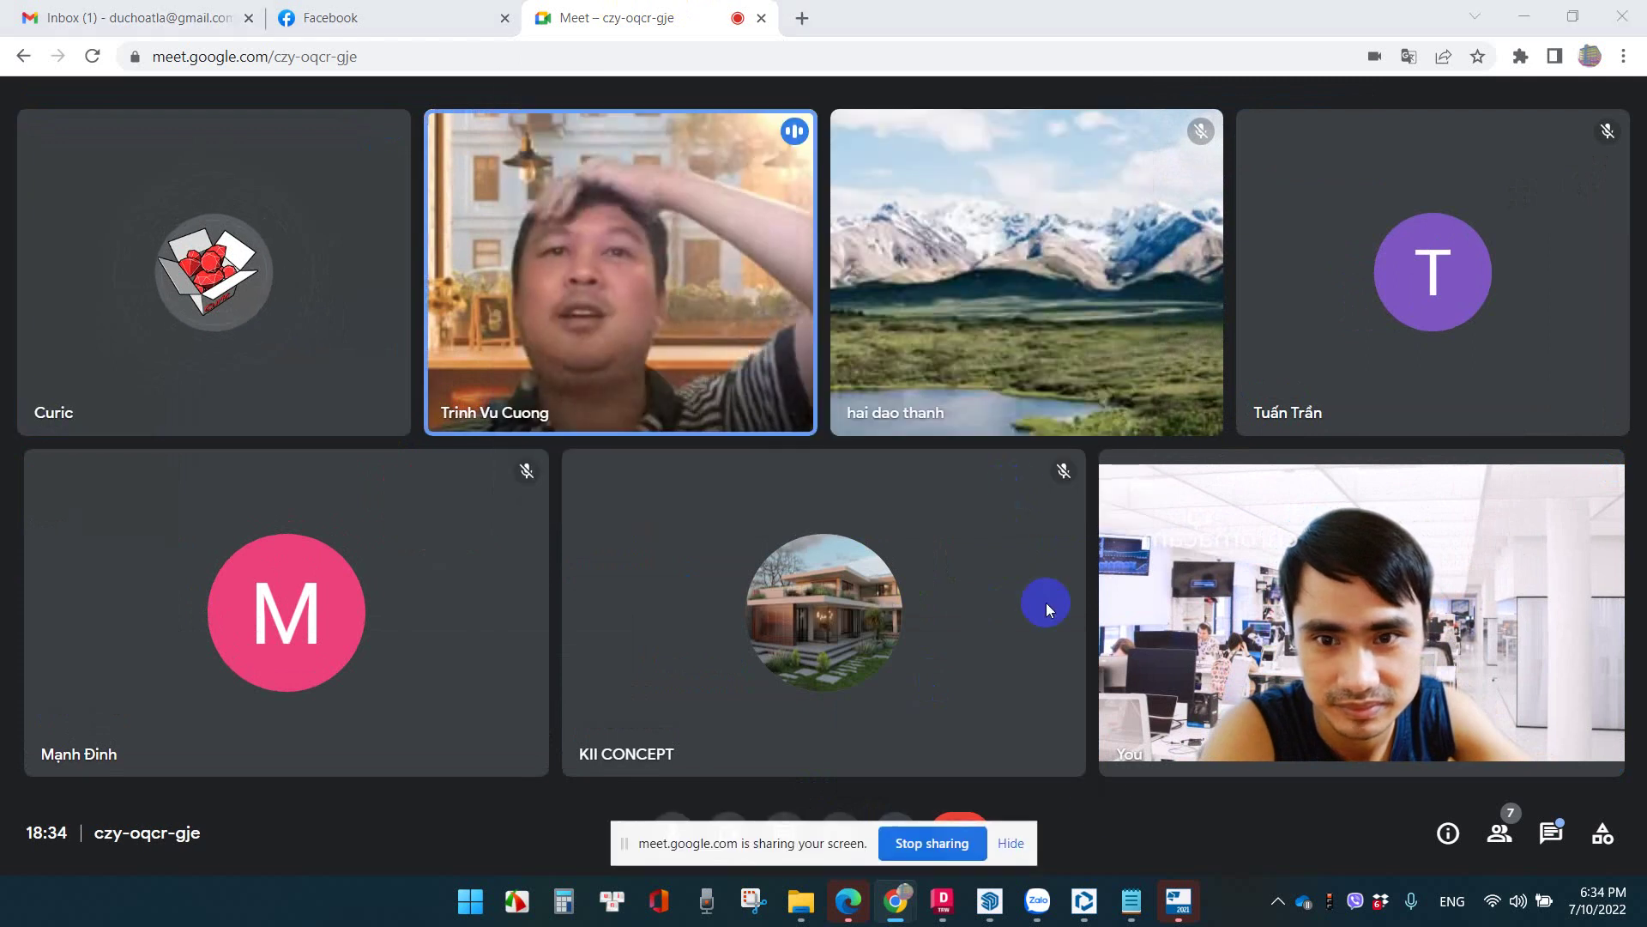
{"action": "left_click", "coordinate": [1178, 908]}
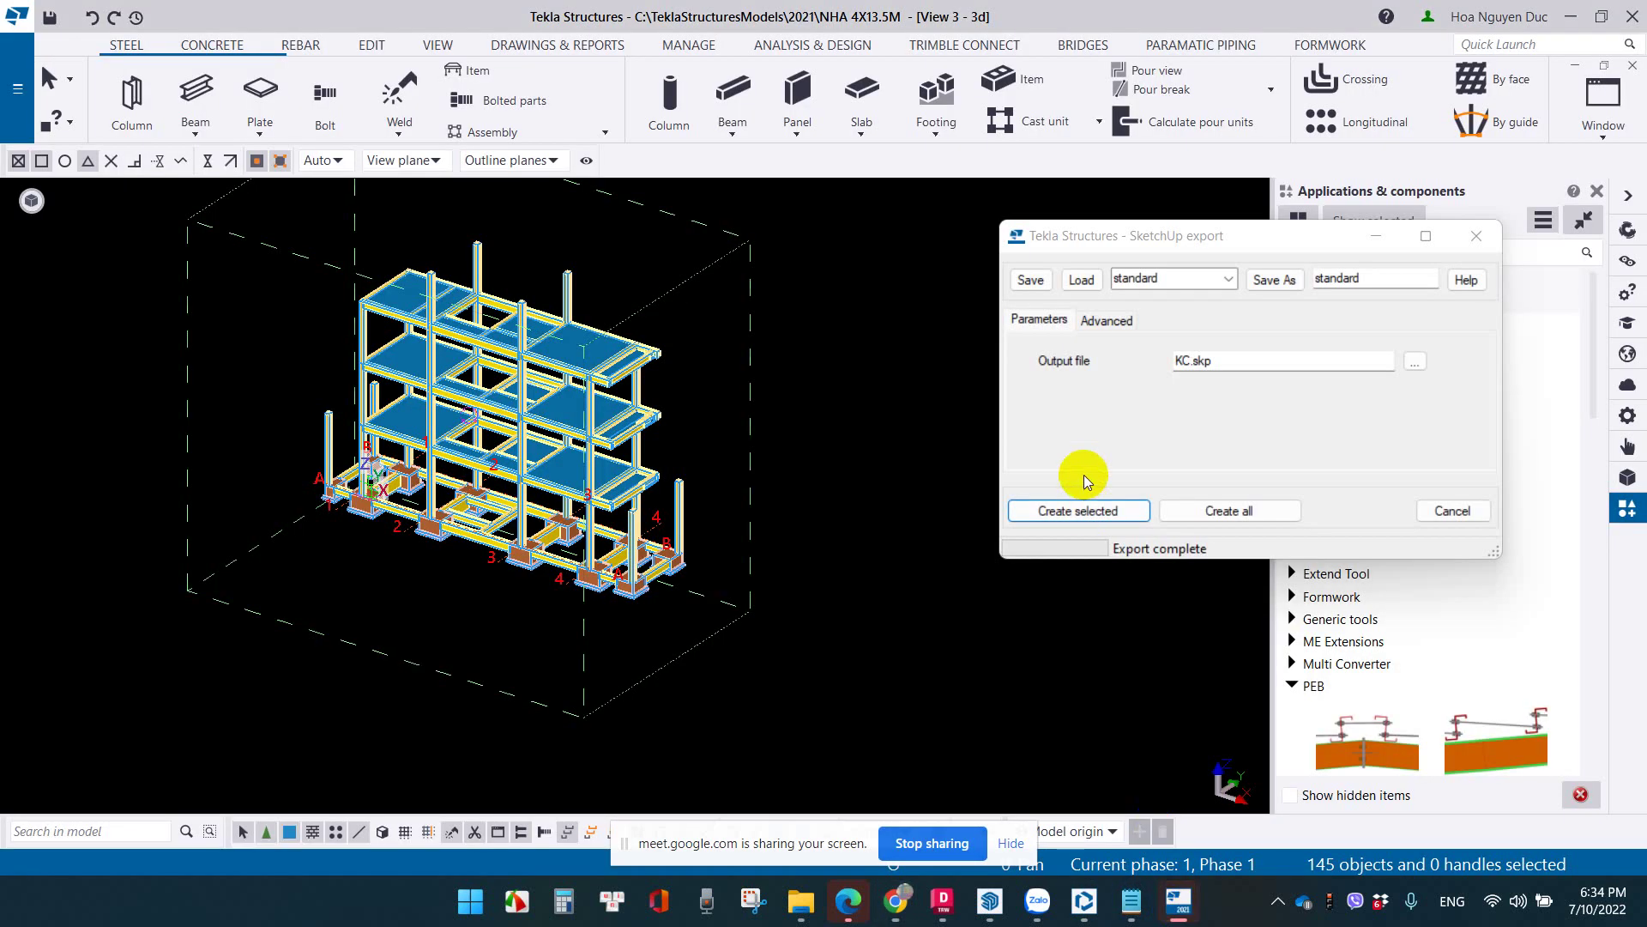
Cancel the SketchUp export, deselect, hide the components panel, and zoom into the foundations
{"action": "left_click", "coordinate": [1453, 511]}
{"action": "left_click", "coordinate": [995, 404]}
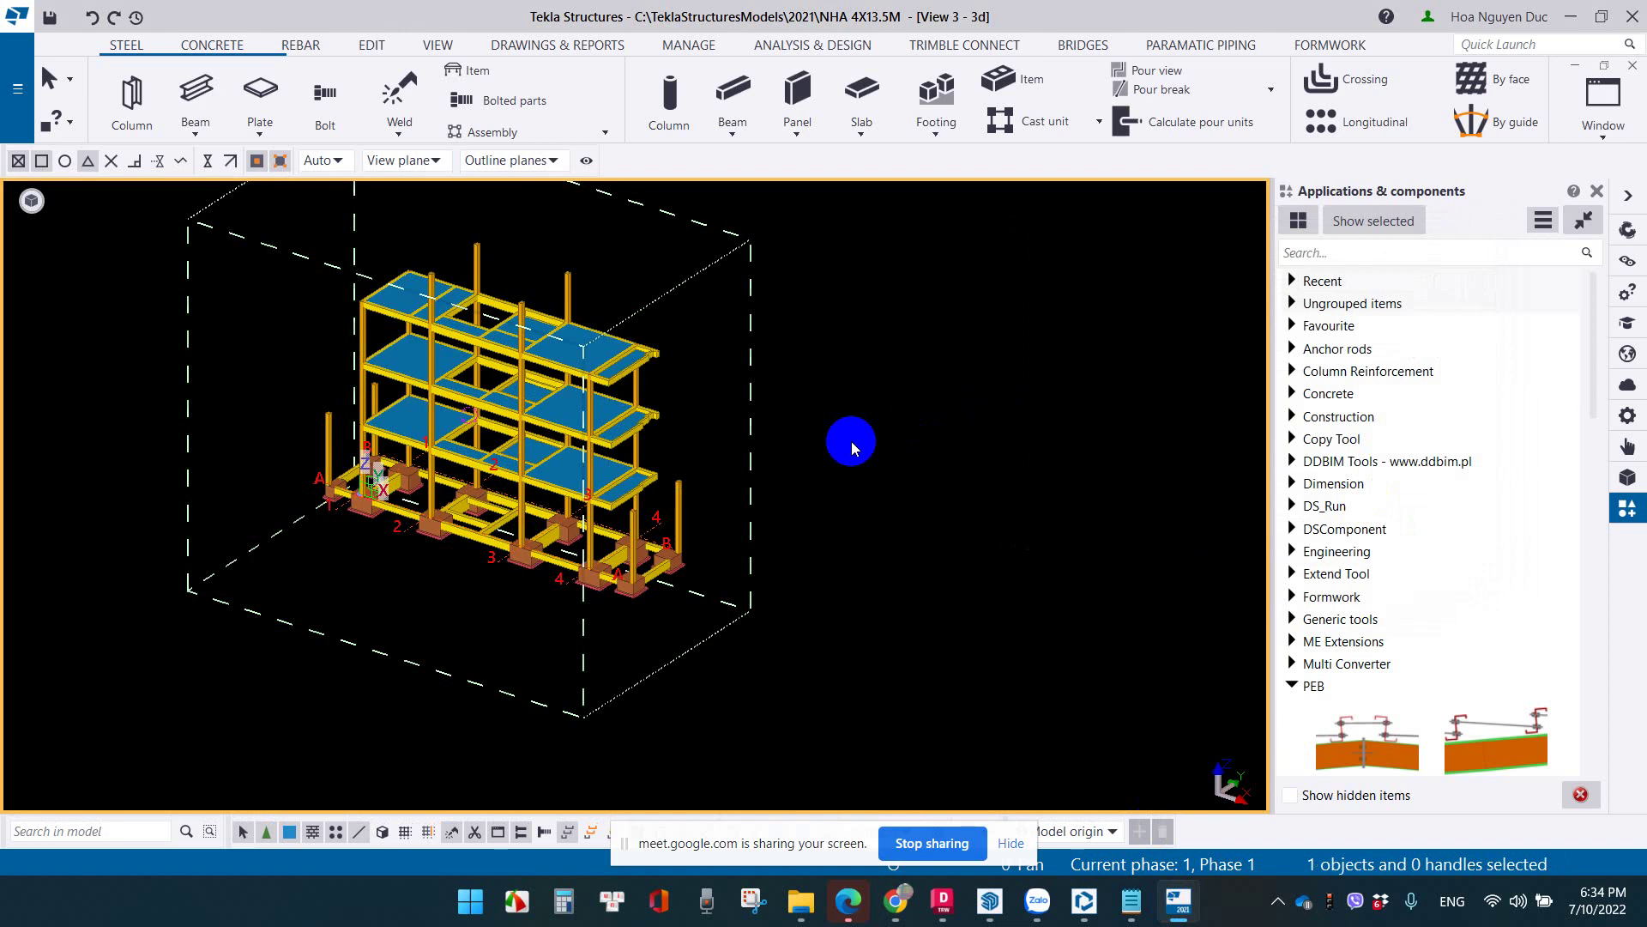
{"action": "left_click", "coordinate": [1596, 190]}
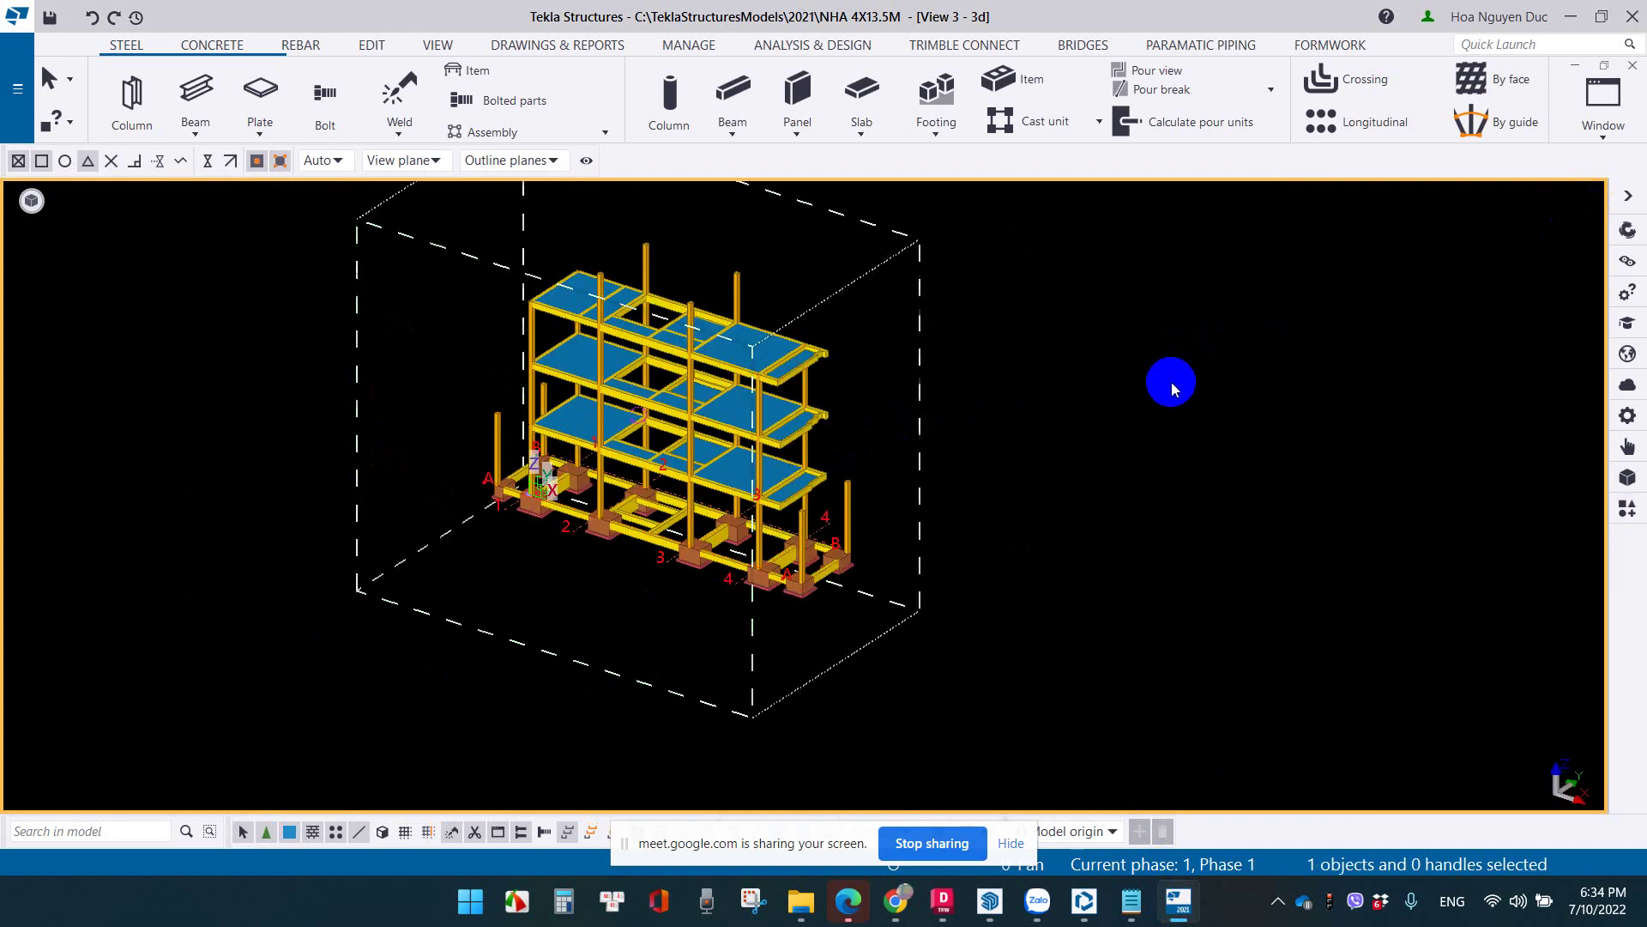
{"action": "middle_click_drag", "start_coordinate": [1170, 379], "coordinate": [1143, 501]}
{"action": "mouse_move", "coordinate": [789, 836]}
{"action": "left_mouse_down"}
{"action": "mouse_move", "coordinate": [411, 755]}
{"action": "mouse_move", "coordinate": [231, 774]}
{"action": "left_mouse_up"}
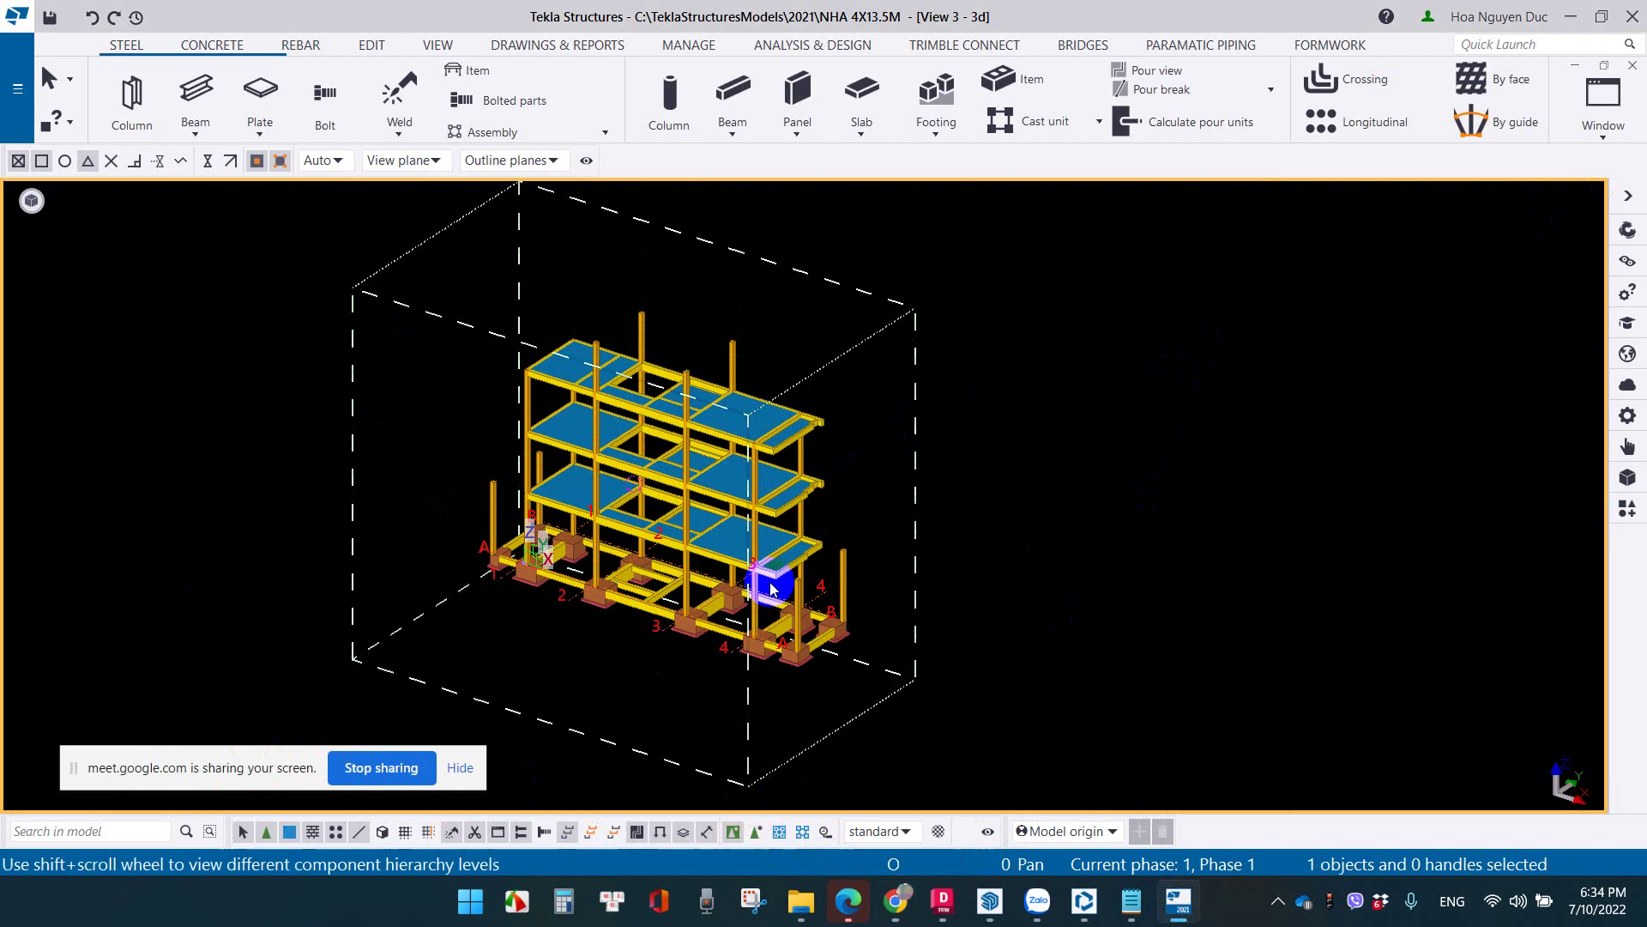
{"action": "scroll", "coordinate": [772, 575], "scroll_direction": "up", "scroll_amount": 5}
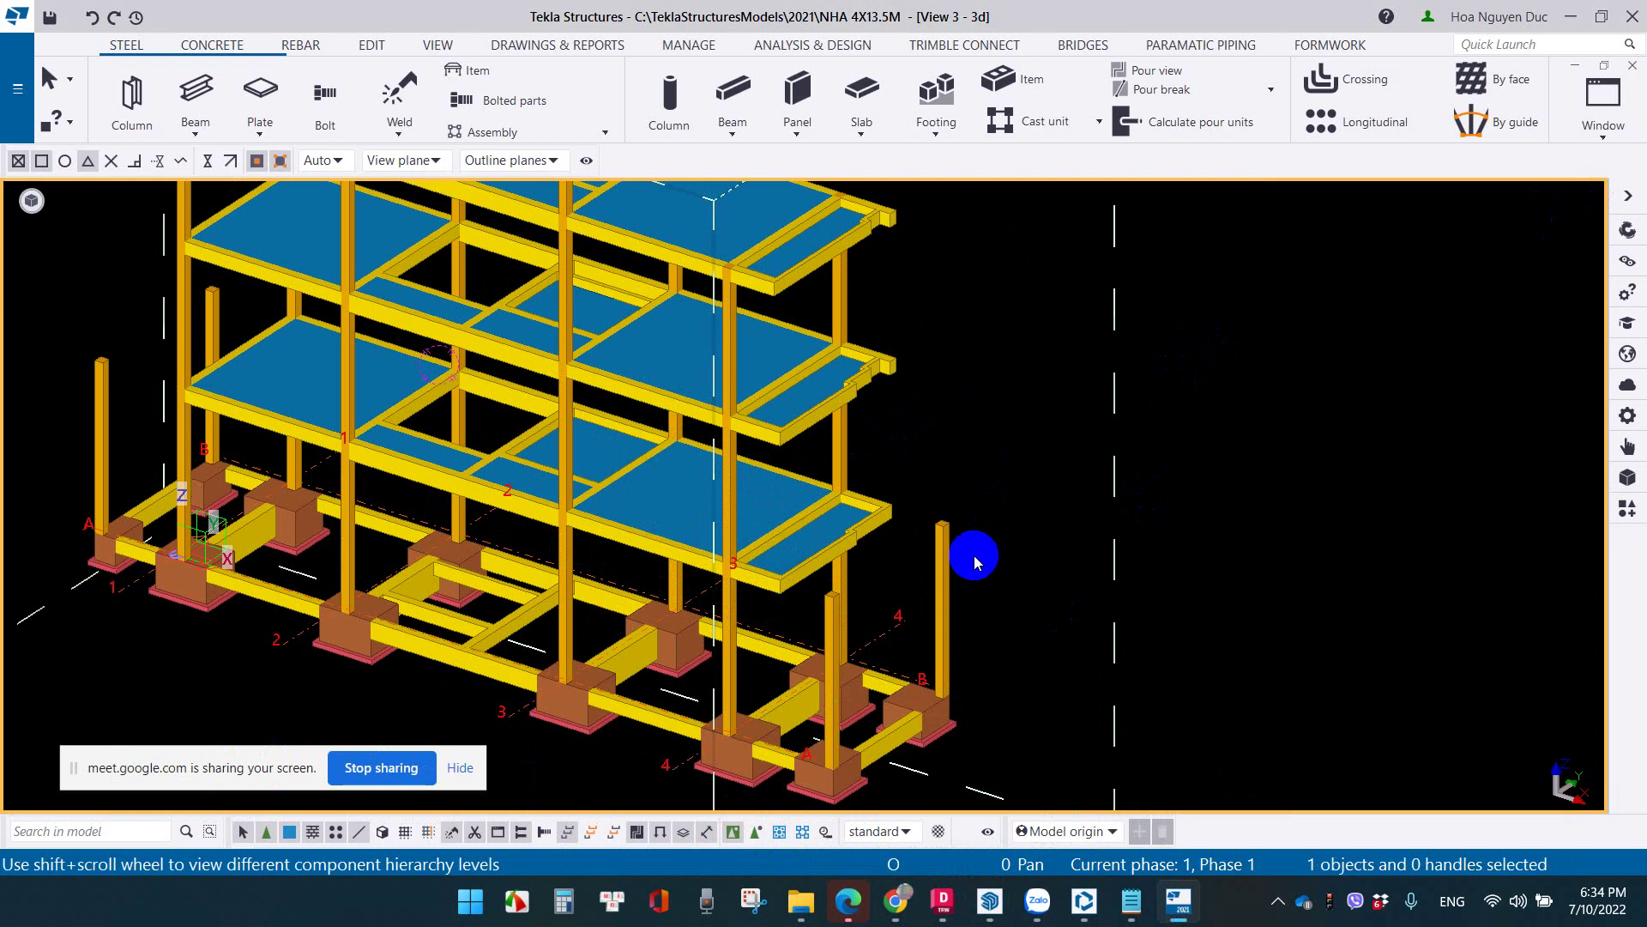
{"action": "left_click", "coordinate": [990, 901]}
{"action": "scroll", "coordinate": [971, 605], "scroll_direction": "up", "scroll_amount": 3}
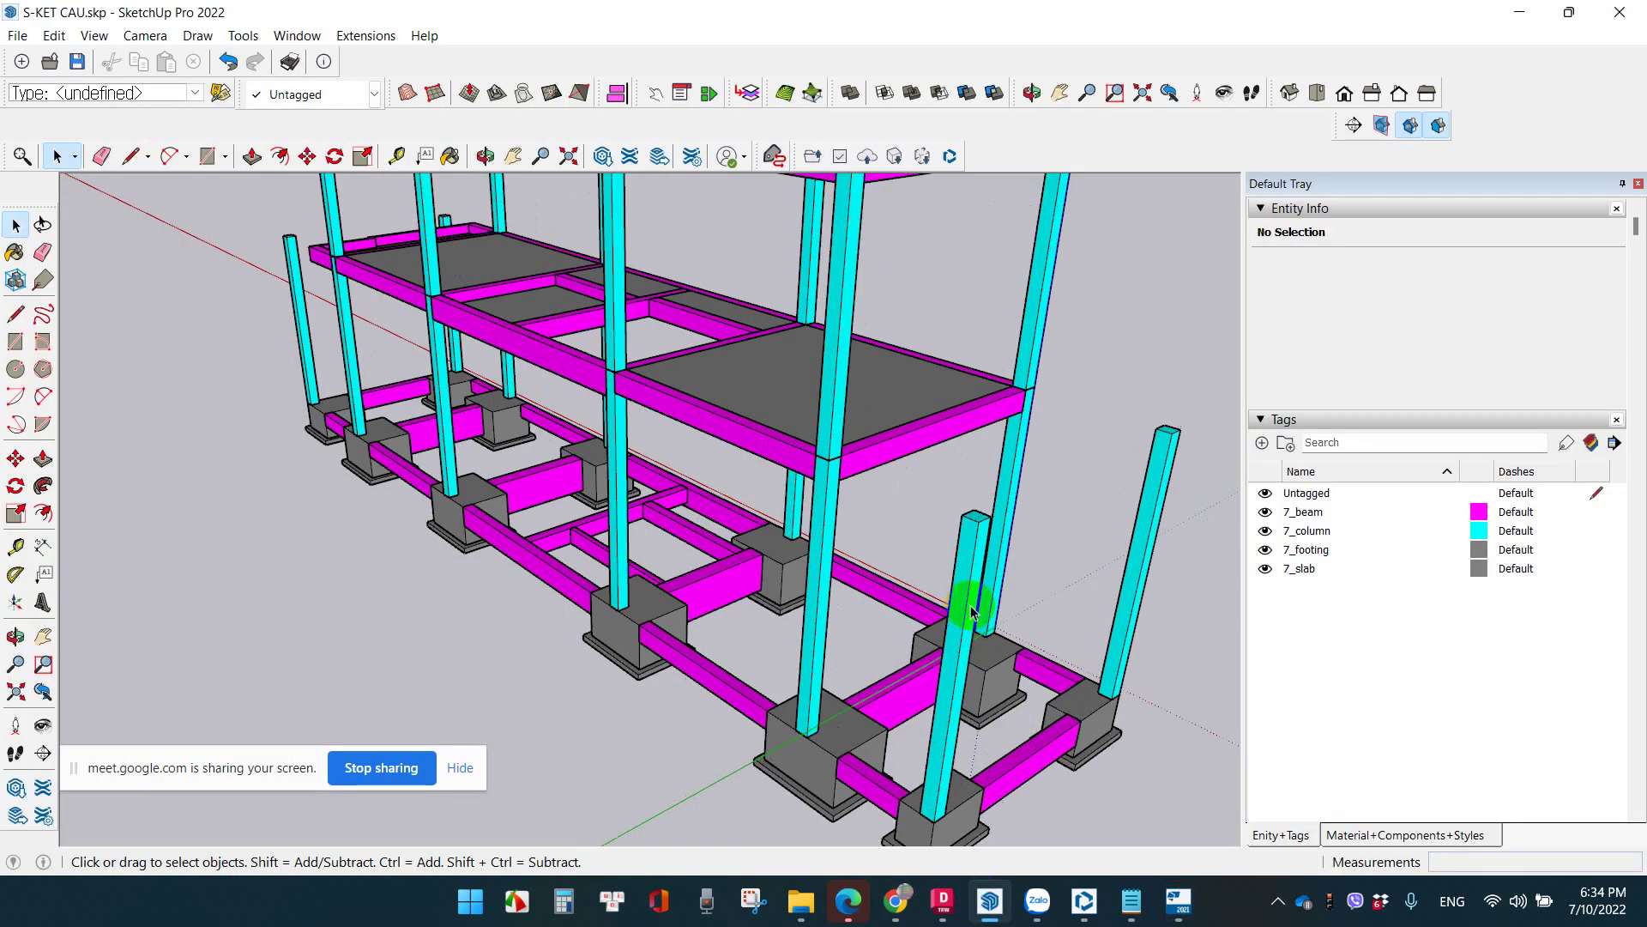
{"action": "right_click", "coordinate": [970, 604]}
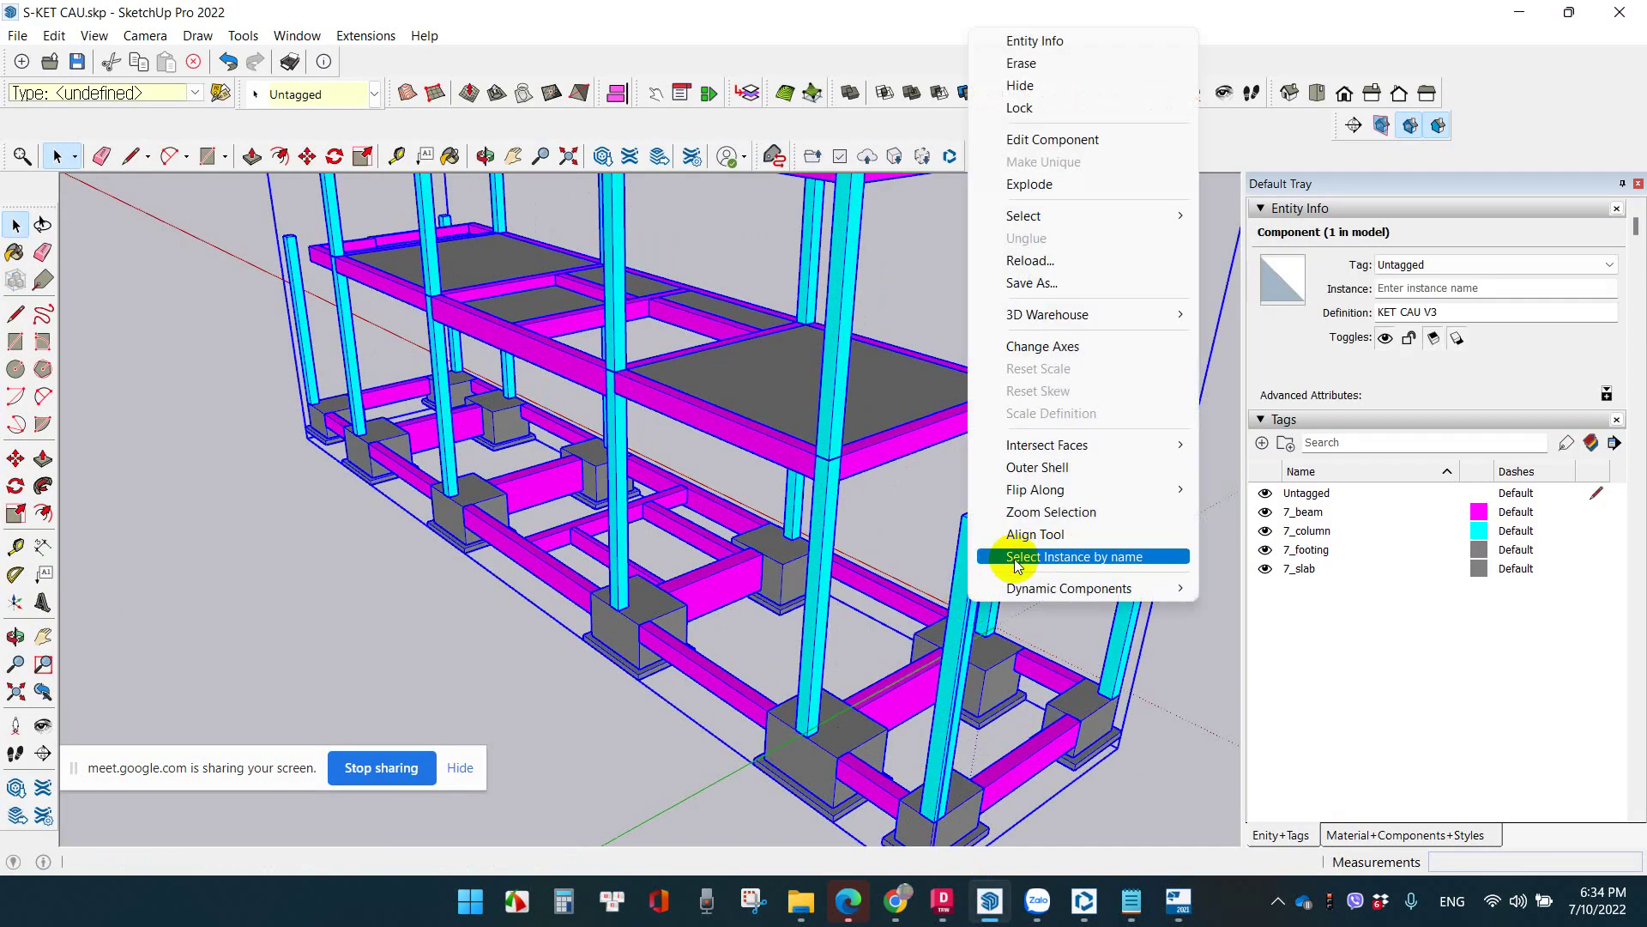
{"action": "left_click", "coordinate": [338, 558]}
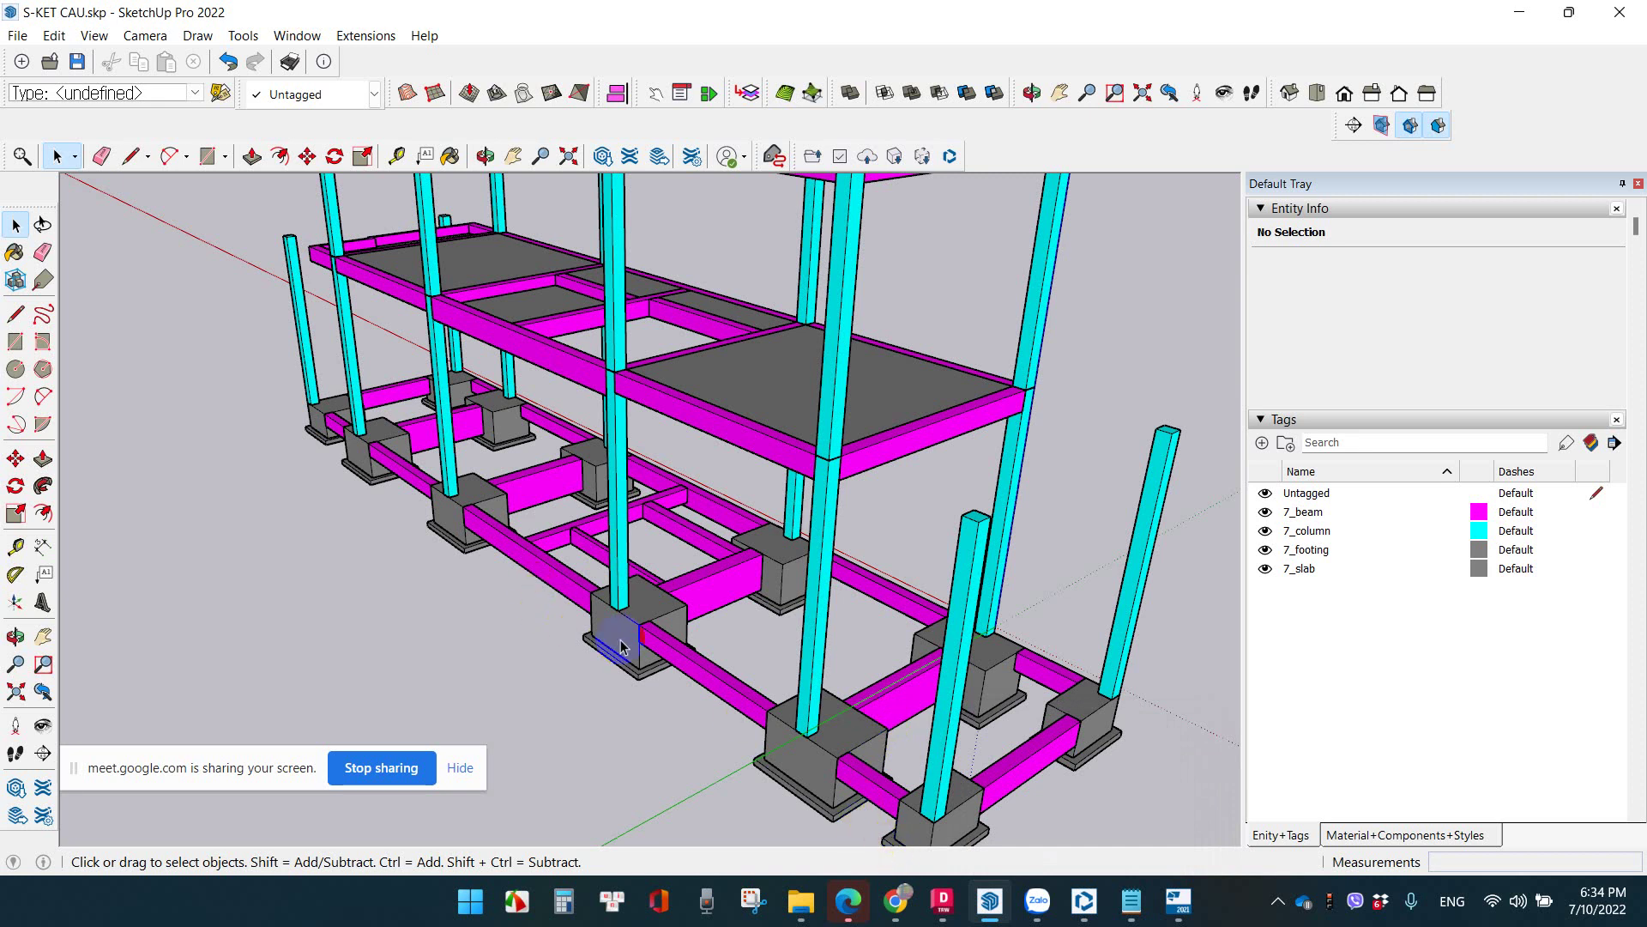
{"action": "scroll", "coordinate": [687, 617], "scroll_direction": "down", "scroll_amount": 3}
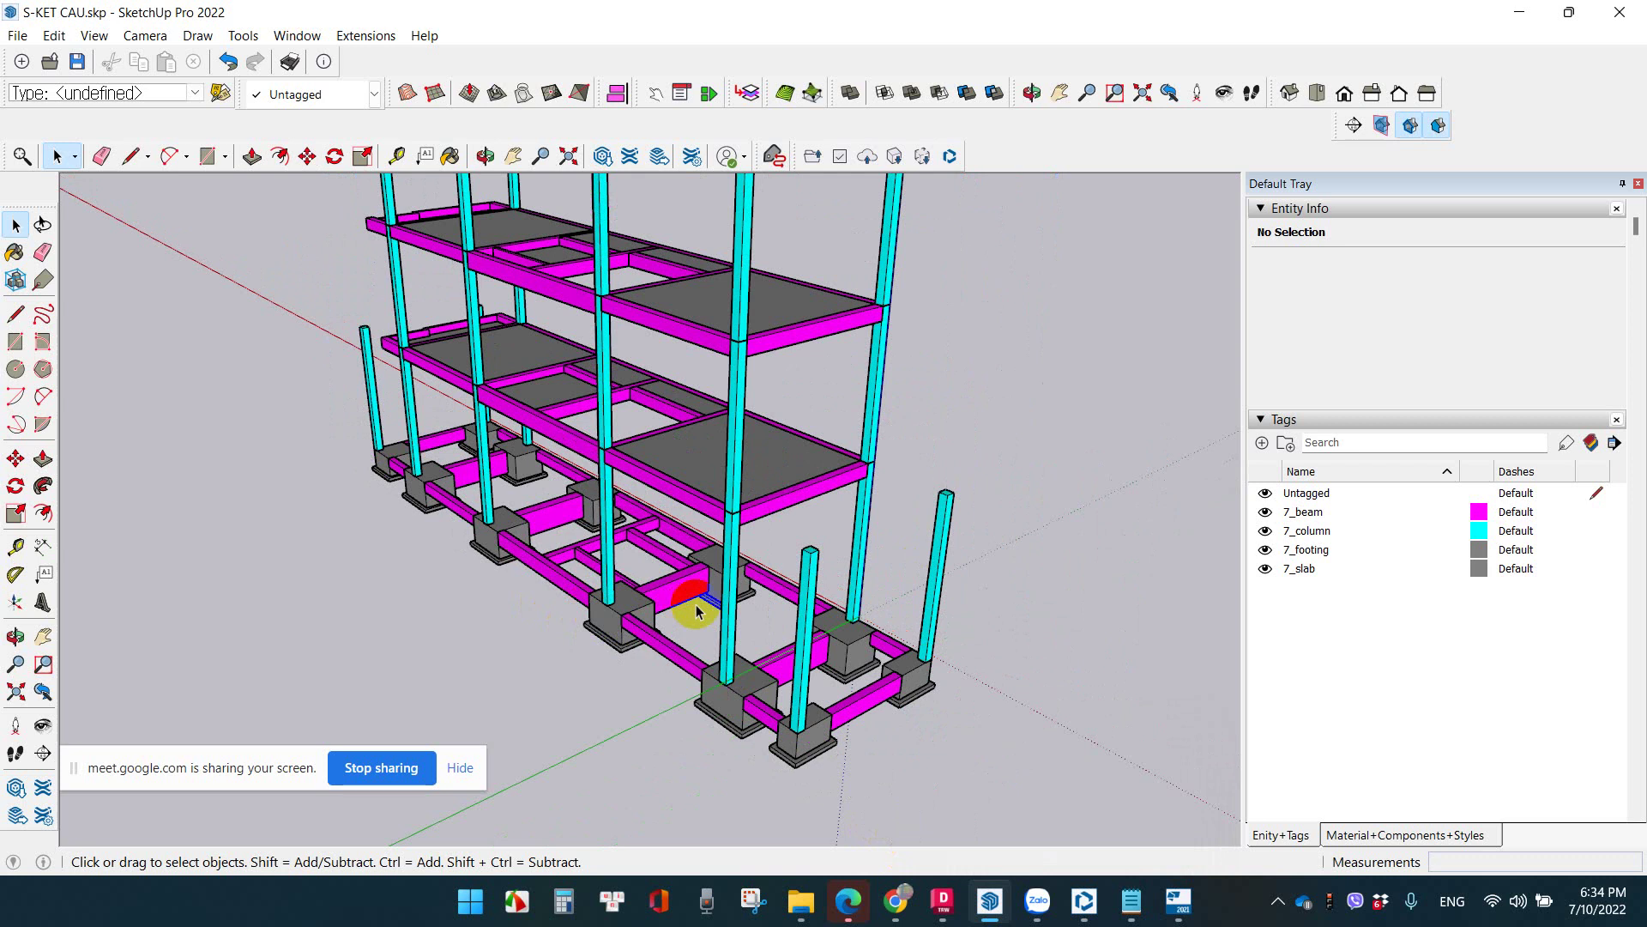
{"action": "scroll", "coordinate": [705, 629], "scroll_direction": "up", "scroll_amount": 2}
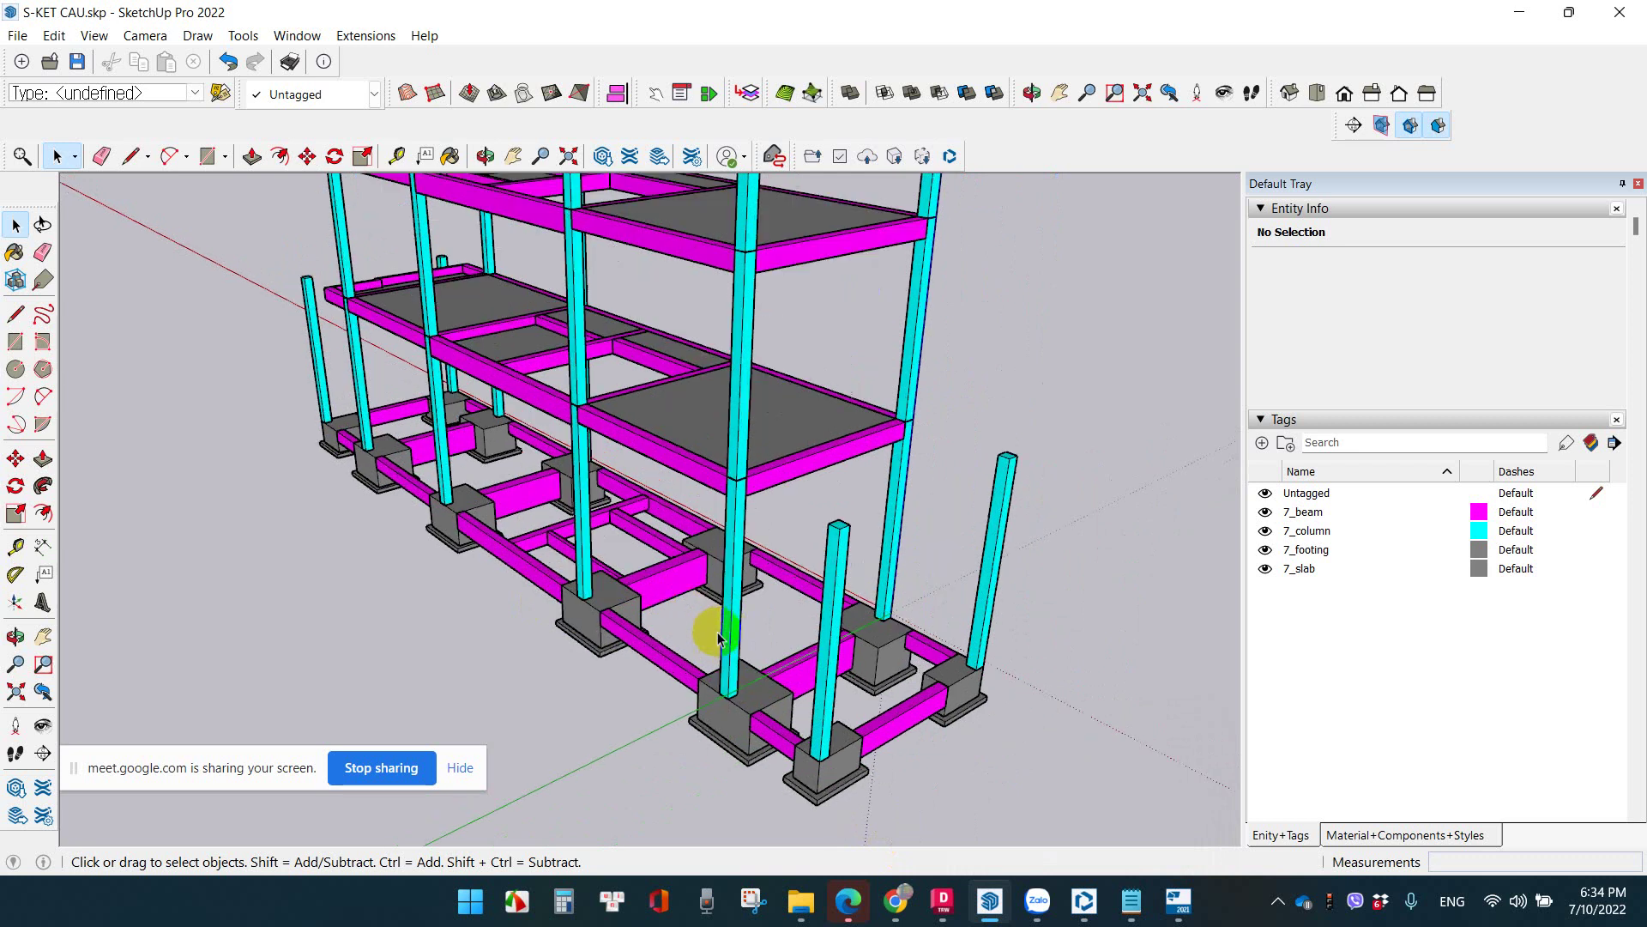
{"action": "left_click", "coordinate": [725, 637]}
{"action": "double_click", "coordinate": [725, 633]}
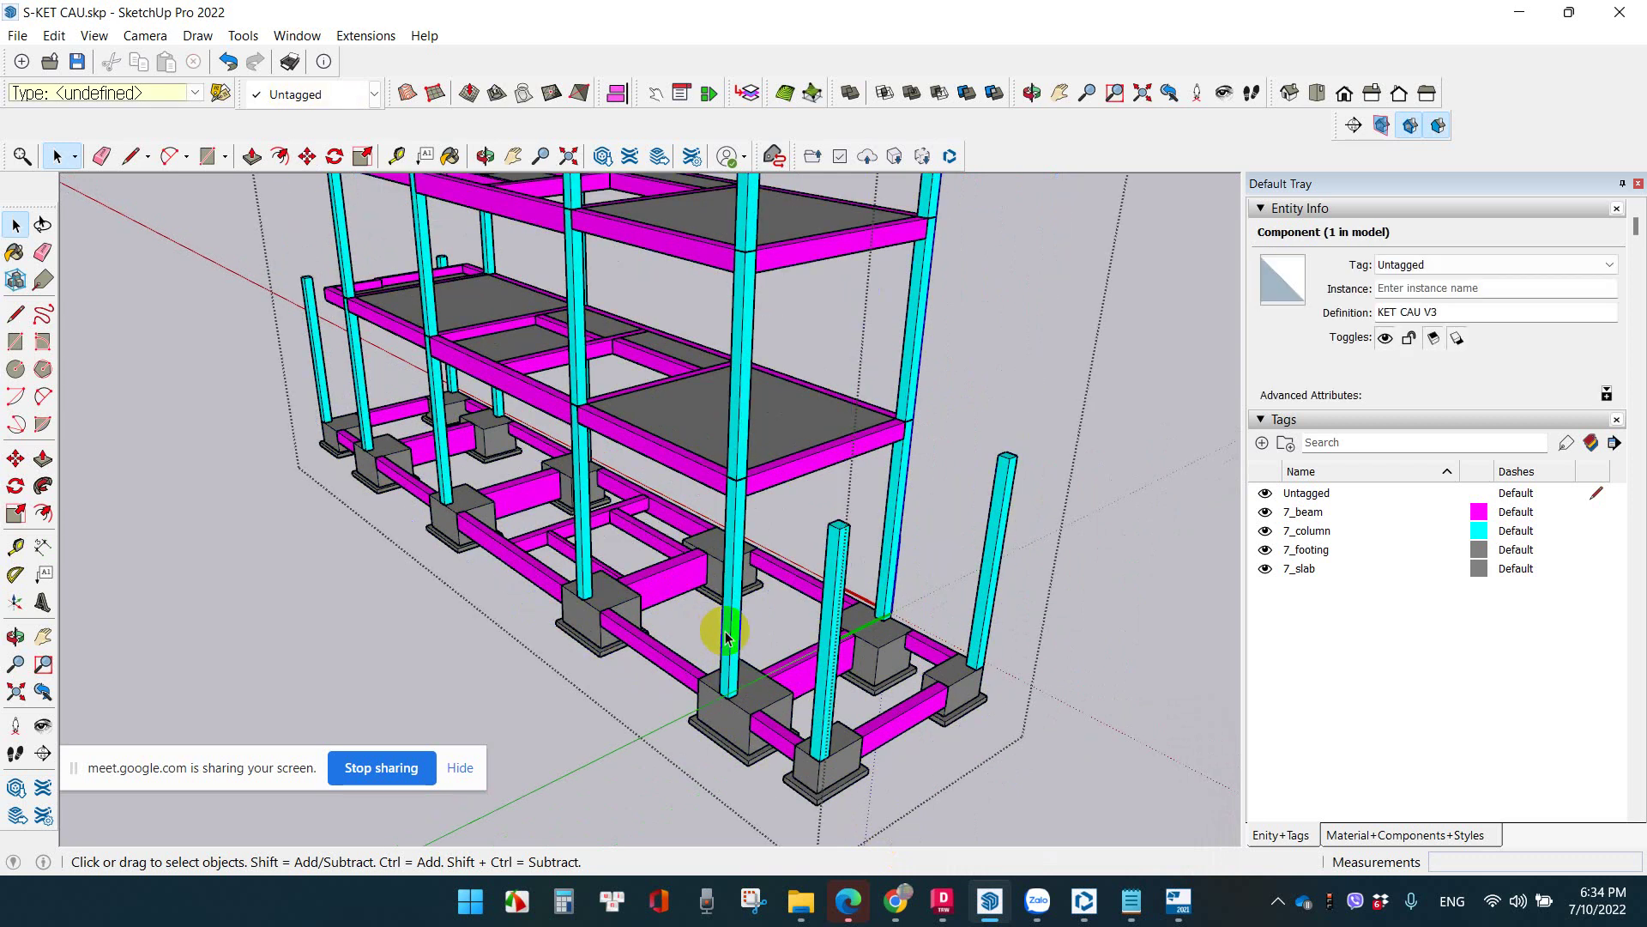
{"action": "right_click", "coordinate": [728, 598]}
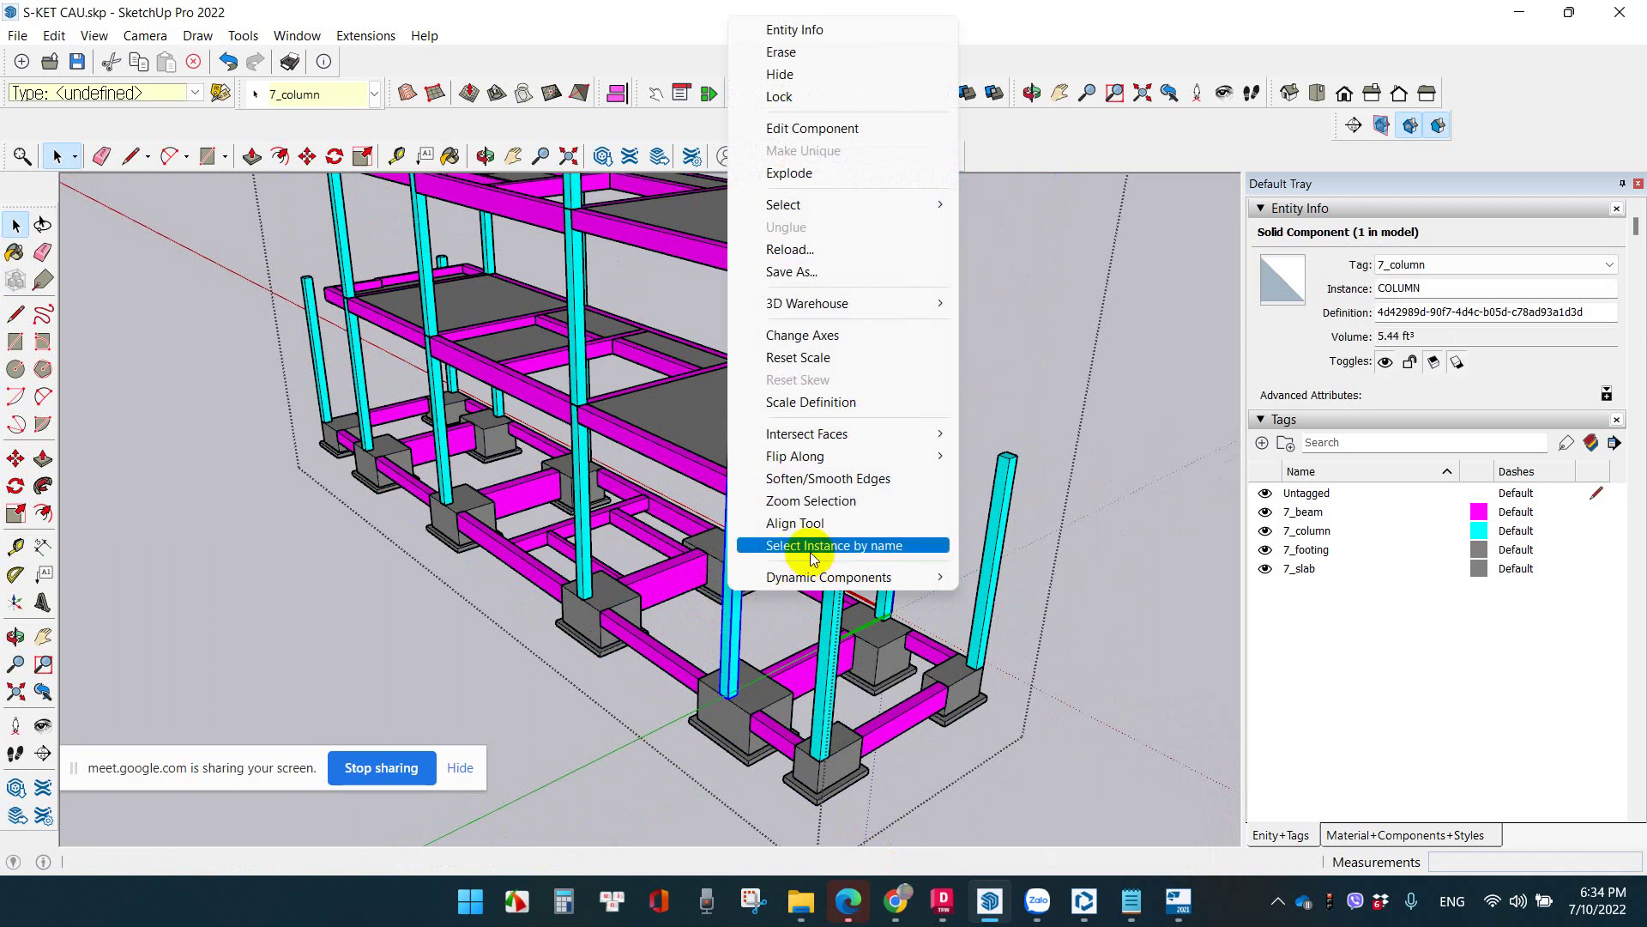
{"action": "left_click", "coordinate": [1096, 556]}
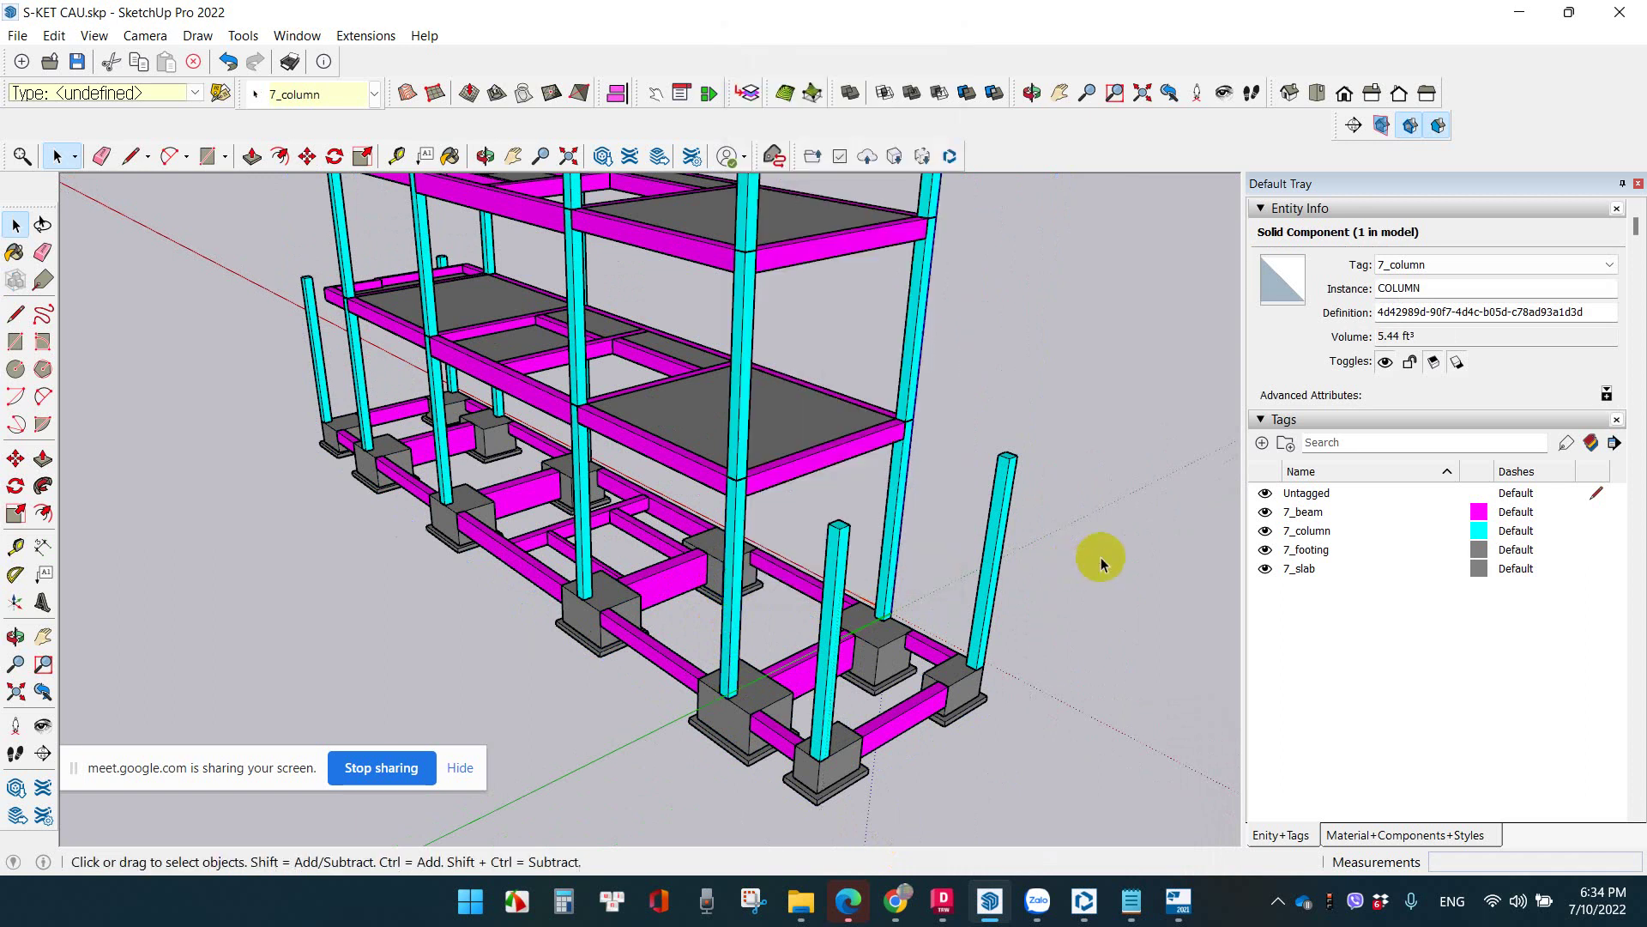
{"action": "left_click", "coordinate": [1107, 761]}
{"action": "left_click", "coordinate": [1175, 901]}
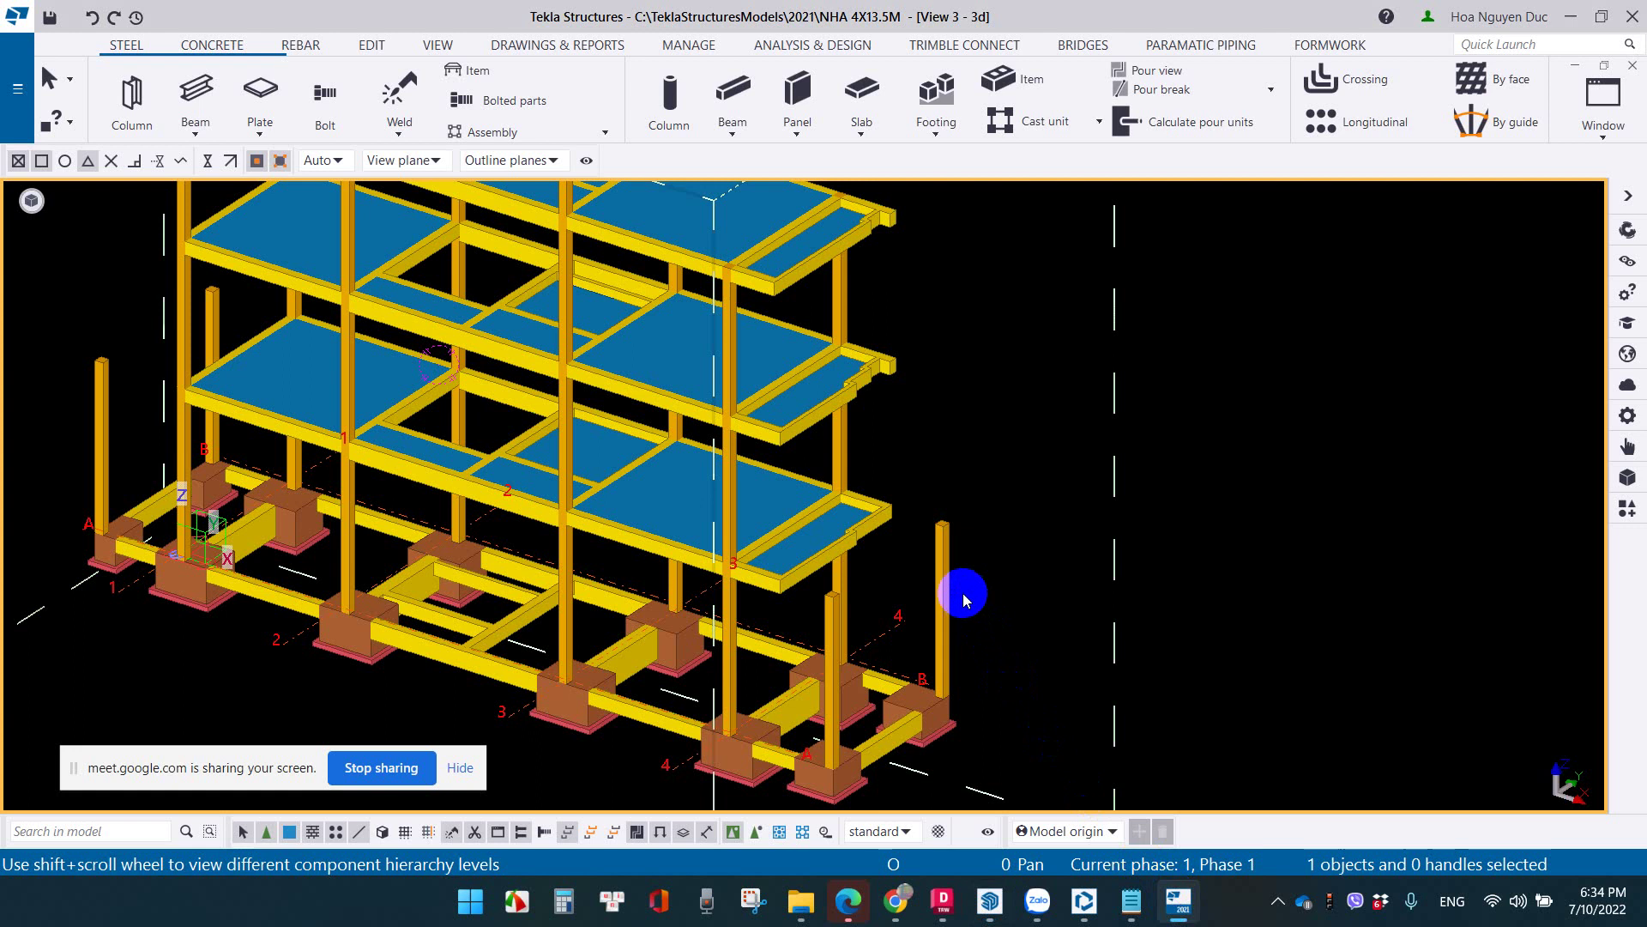
In SketchUp, check the right-hand column's COLUMN instance name and its definition ID
{"action": "left_click", "coordinate": [995, 921]}
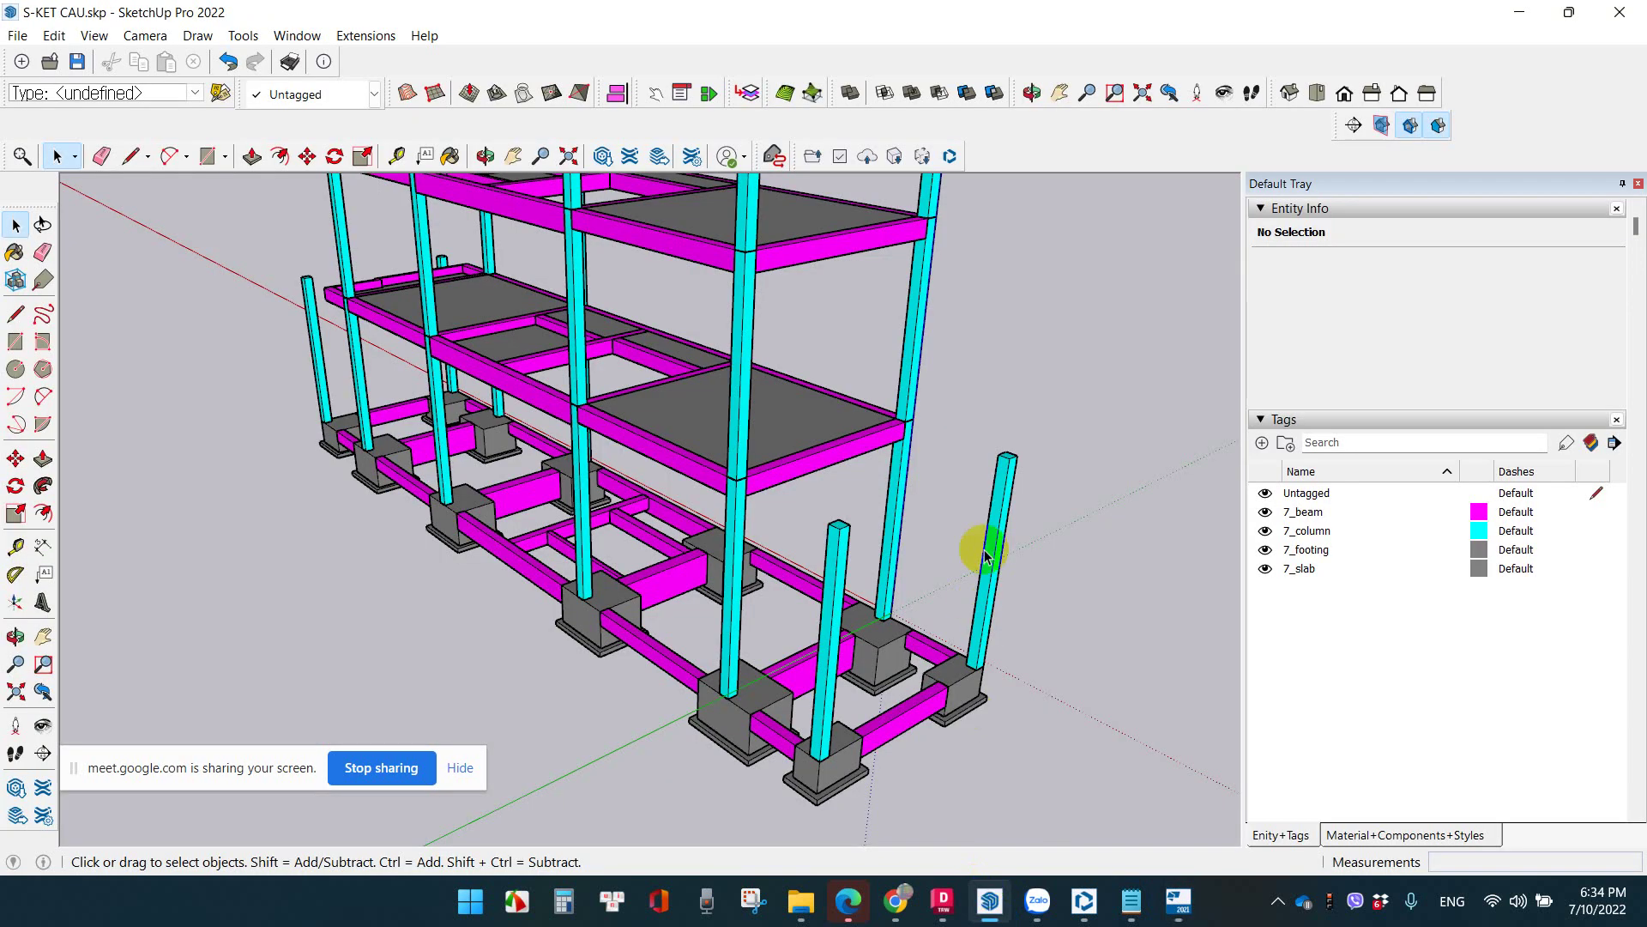
{"action": "scroll", "coordinate": [1004, 515], "scroll_direction": "up", "scroll_amount": 5}
{"action": "left_click", "coordinate": [1016, 489]}
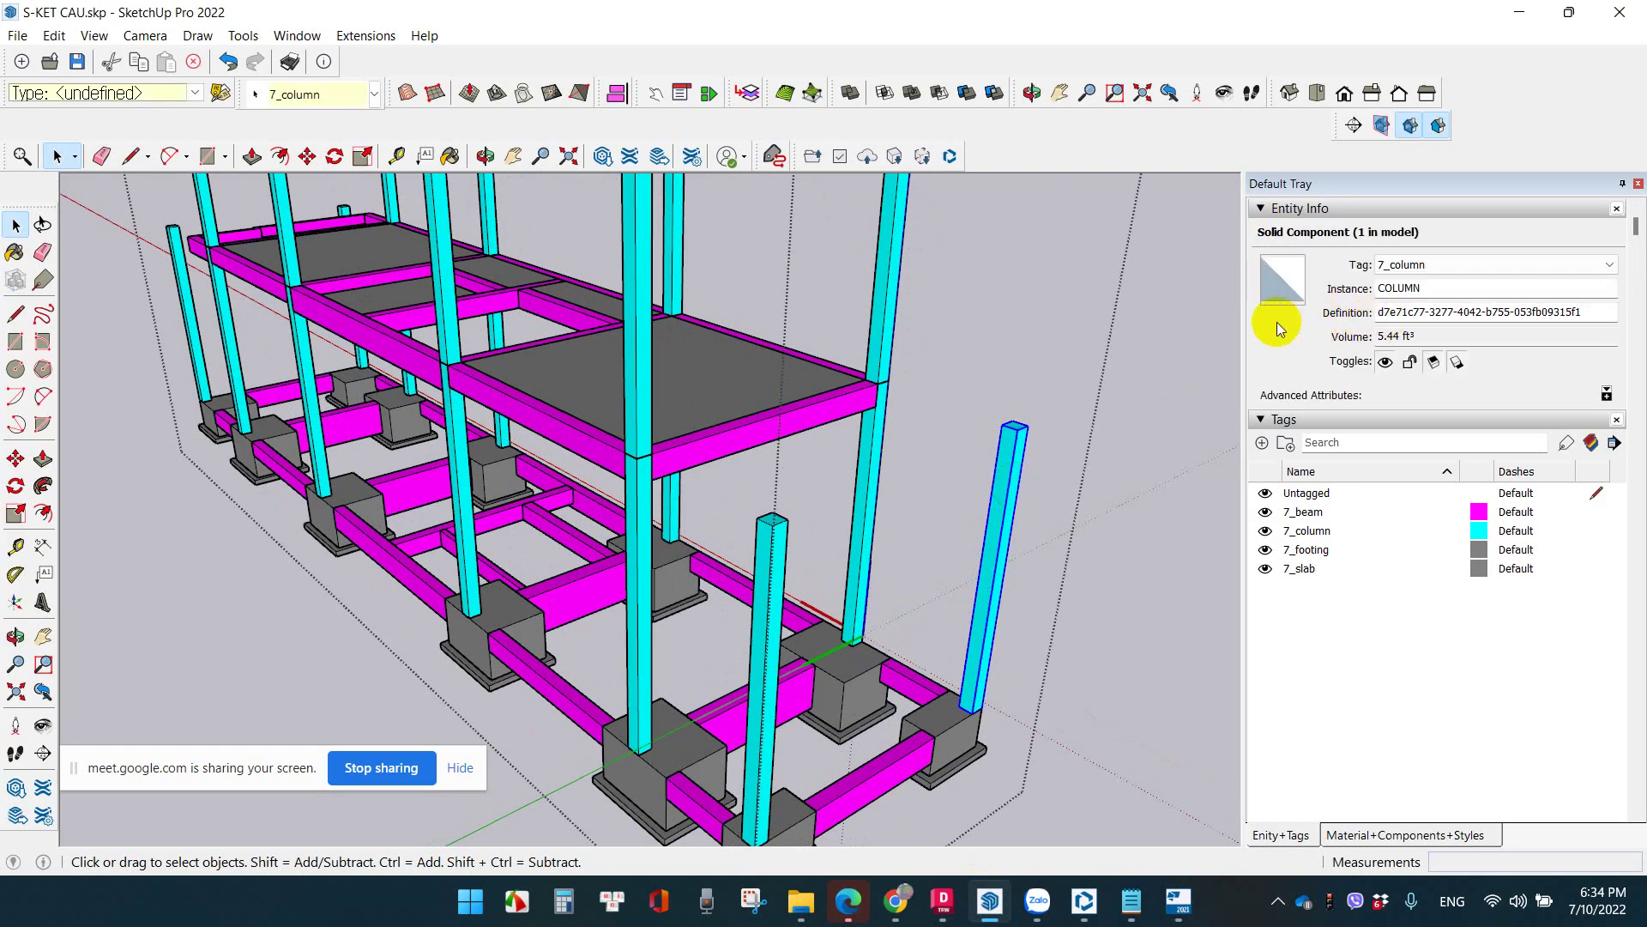
{"action": "double_click", "coordinate": [1431, 289]}
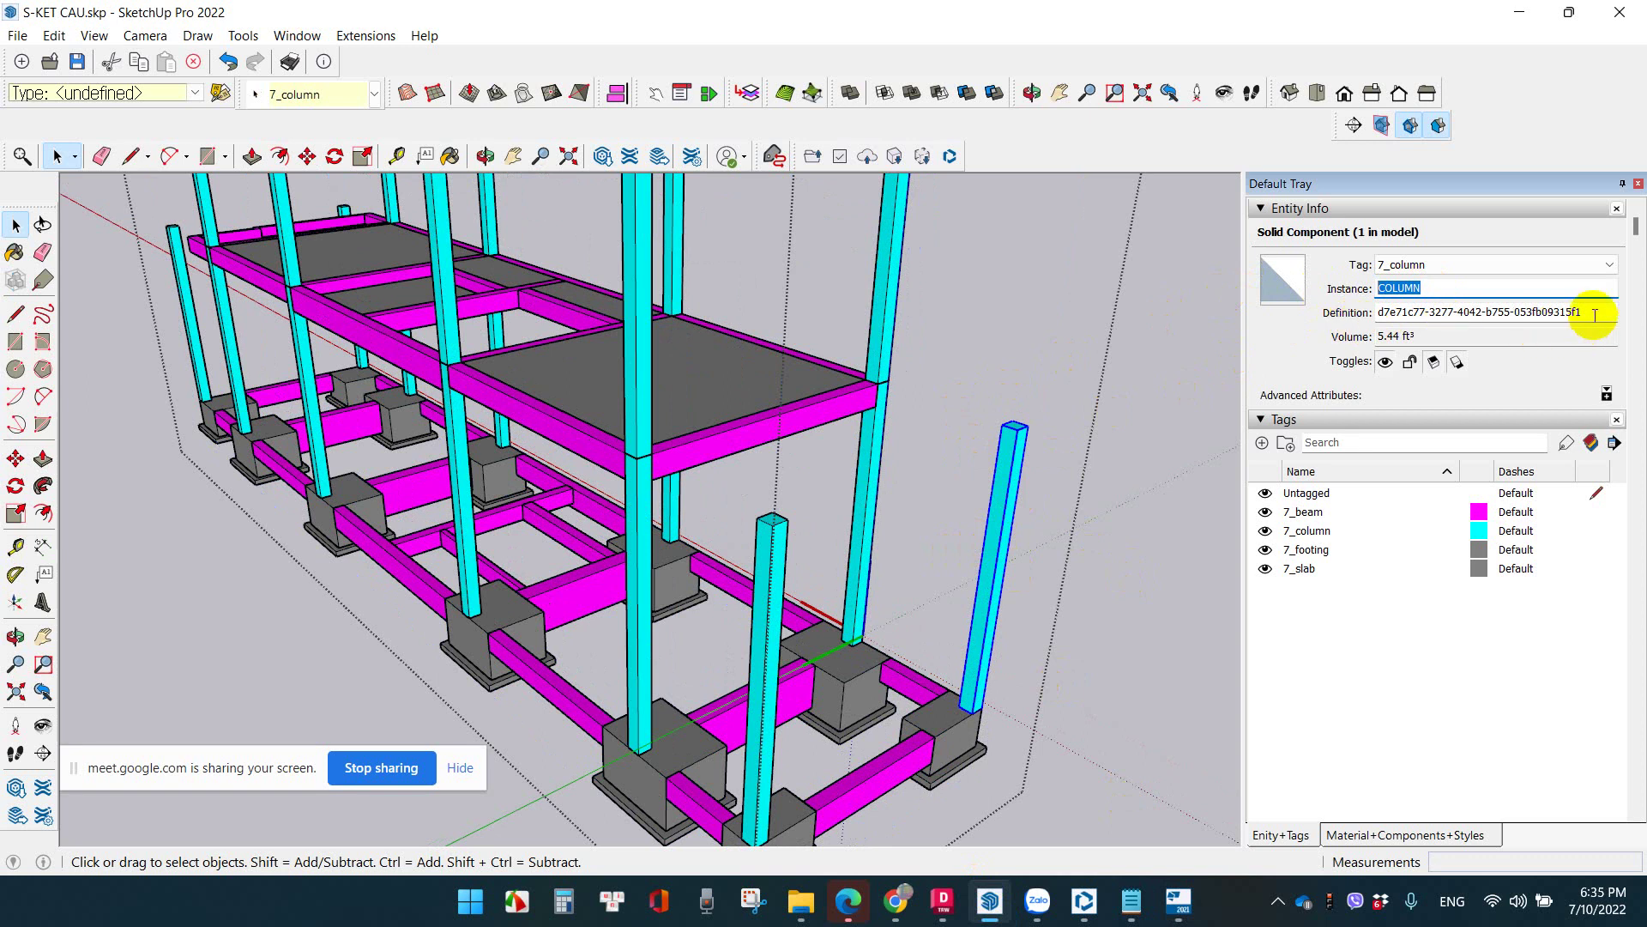
{"action": "left_click_drag", "start_coordinate": [1587, 313], "coordinate": [1224, 312]}
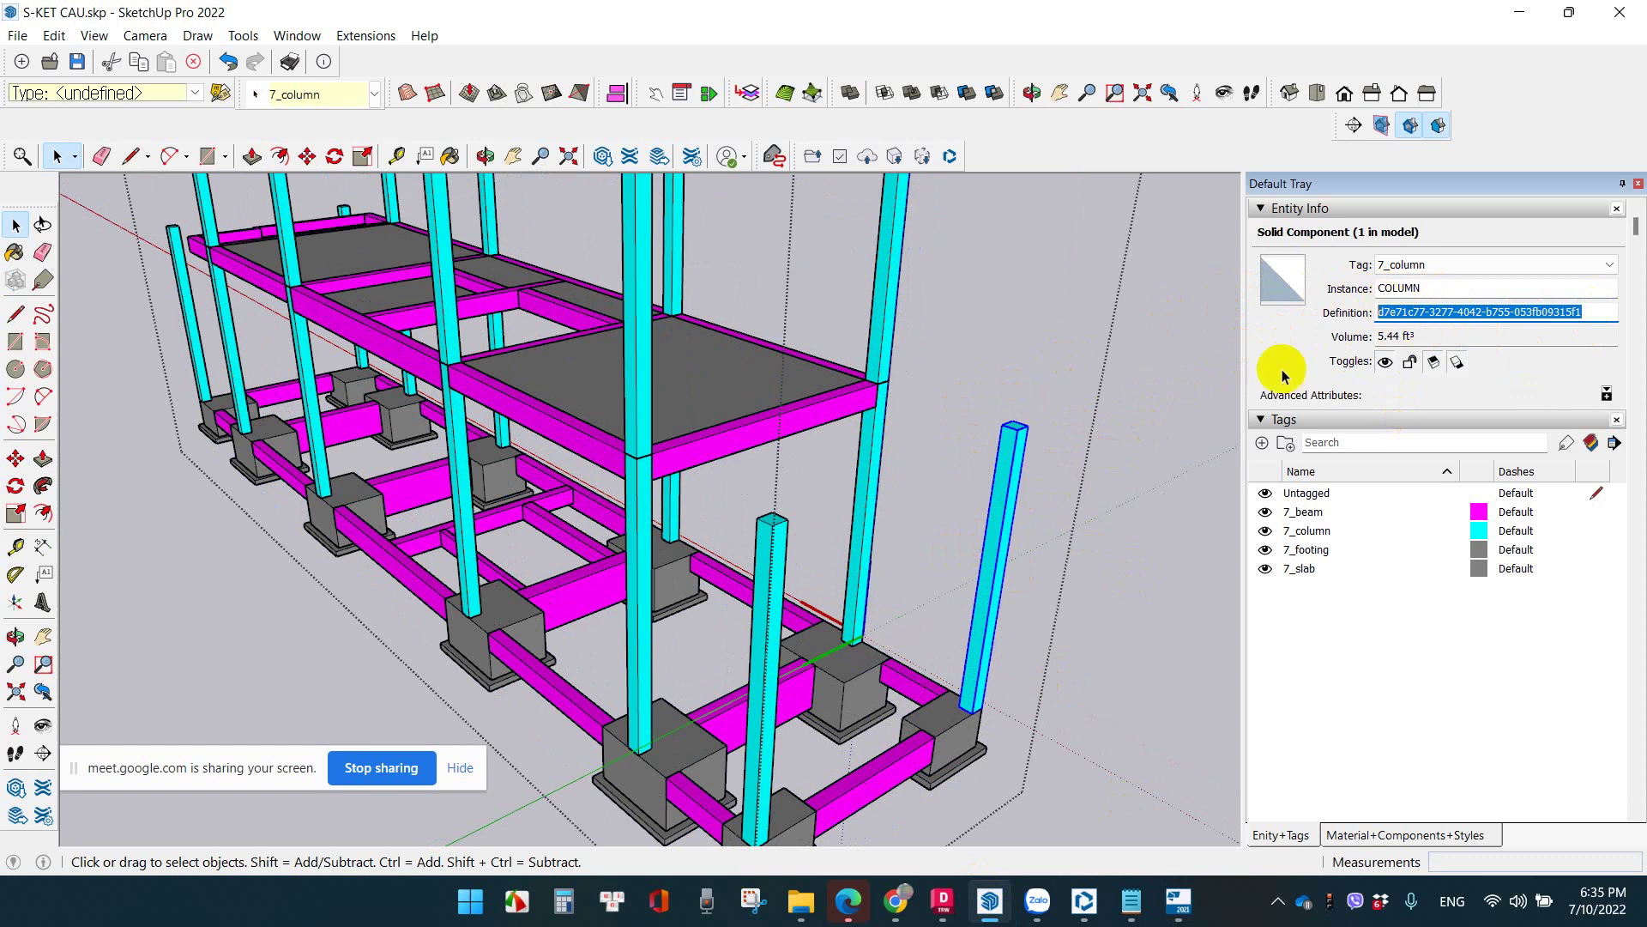
{"action": "left_click", "coordinate": [1201, 418]}
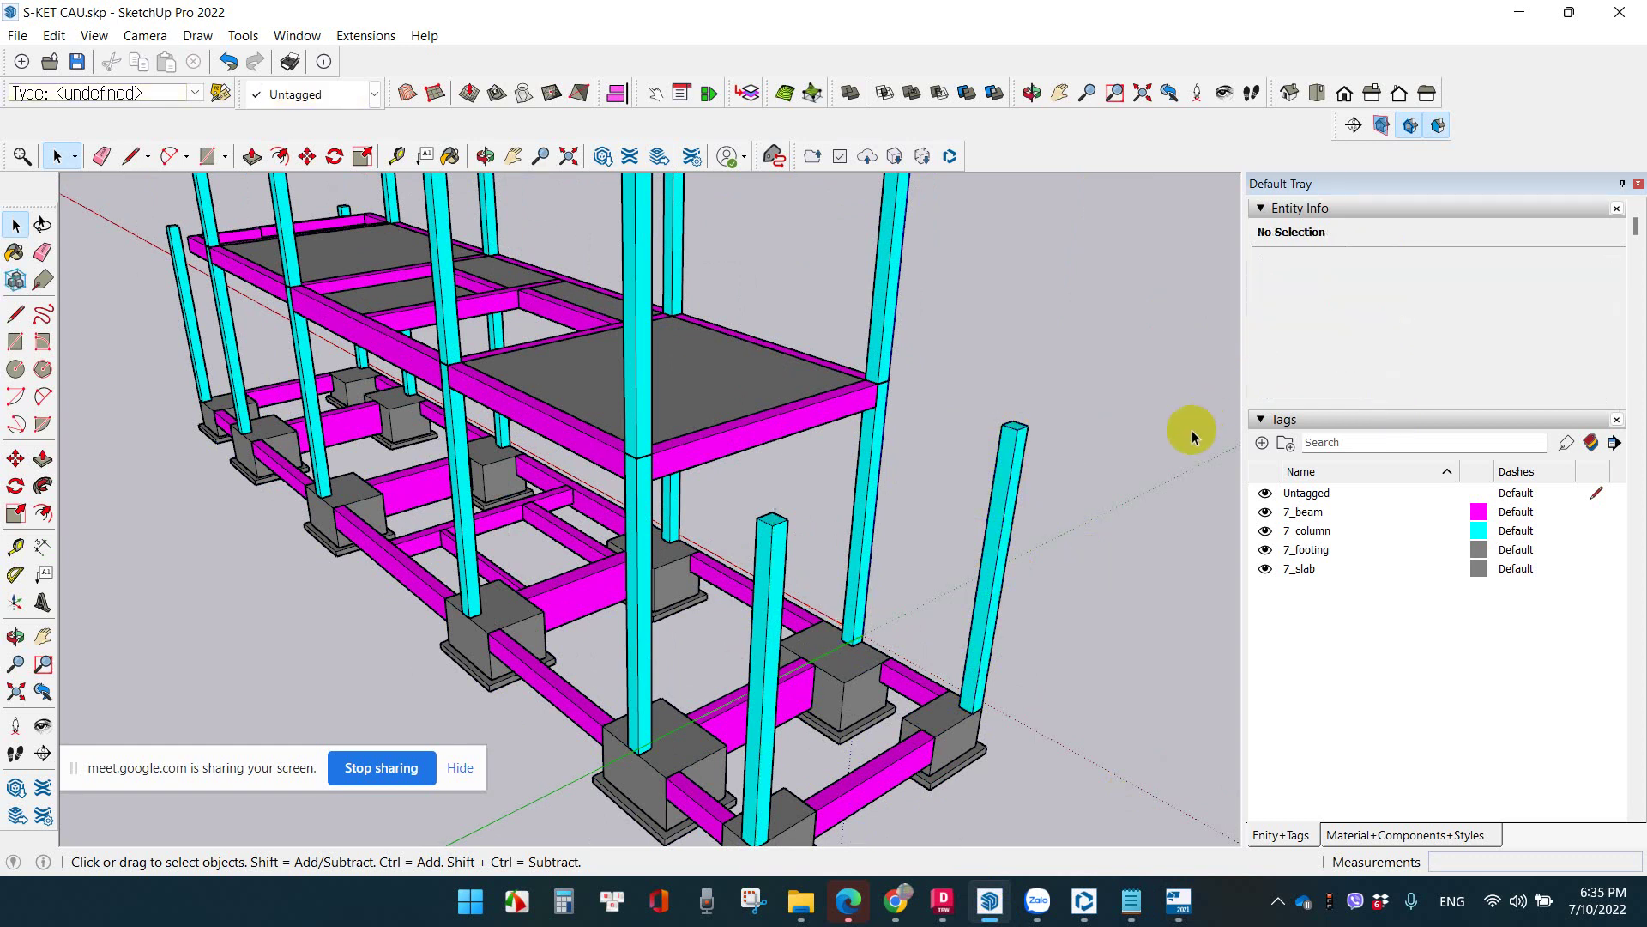
{"action": "left_click", "coordinate": [1179, 901]}
{"action": "scroll", "coordinate": [1009, 594], "scroll_direction": "up", "scroll_amount": 5}
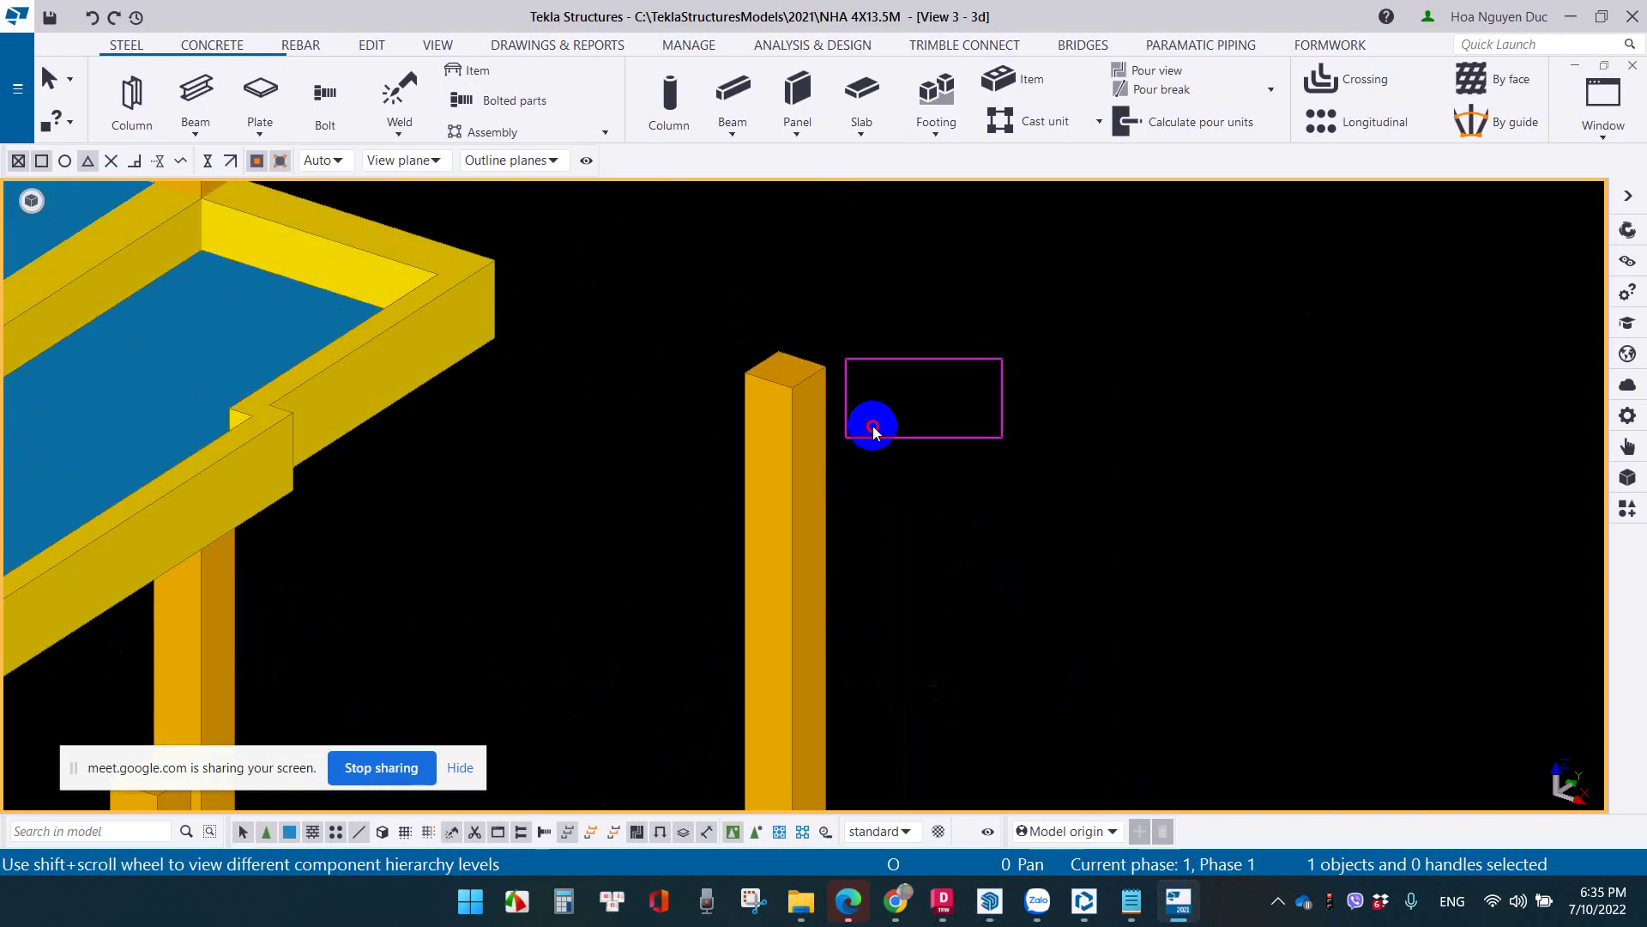
Compare the right-hand column's name COLUMN in Tekla properties against the SketchUp column
{"action": "double_click", "coordinate": [764, 395]}
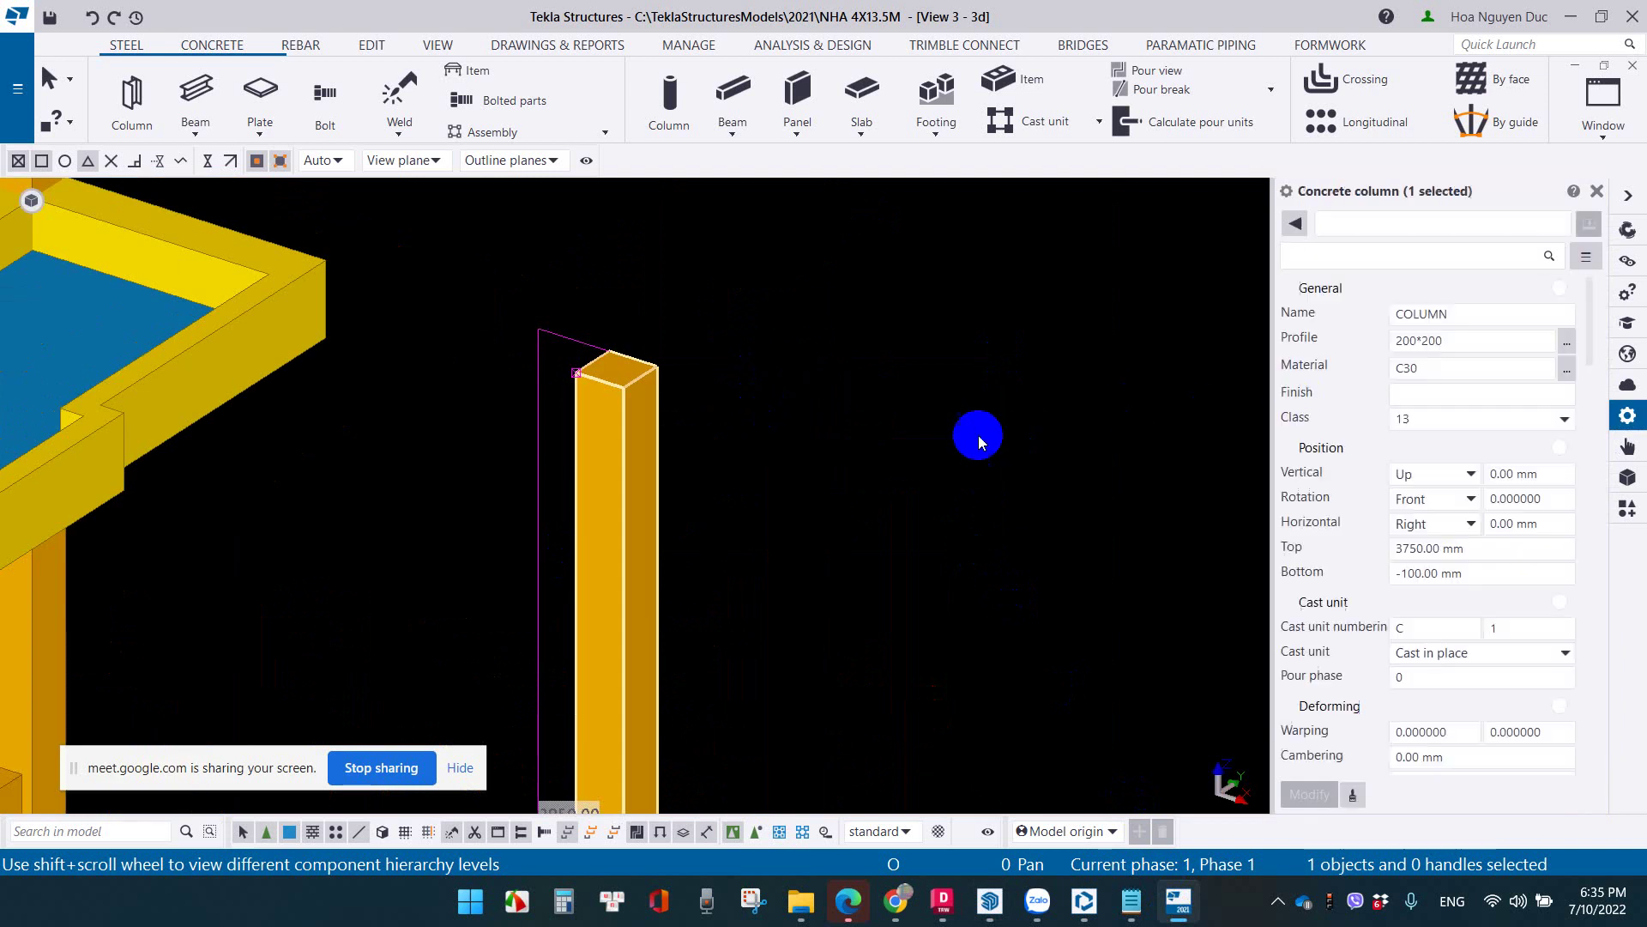
{"action": "left_click_drag", "start_coordinate": [1431, 315], "coordinate": [1313, 315]}
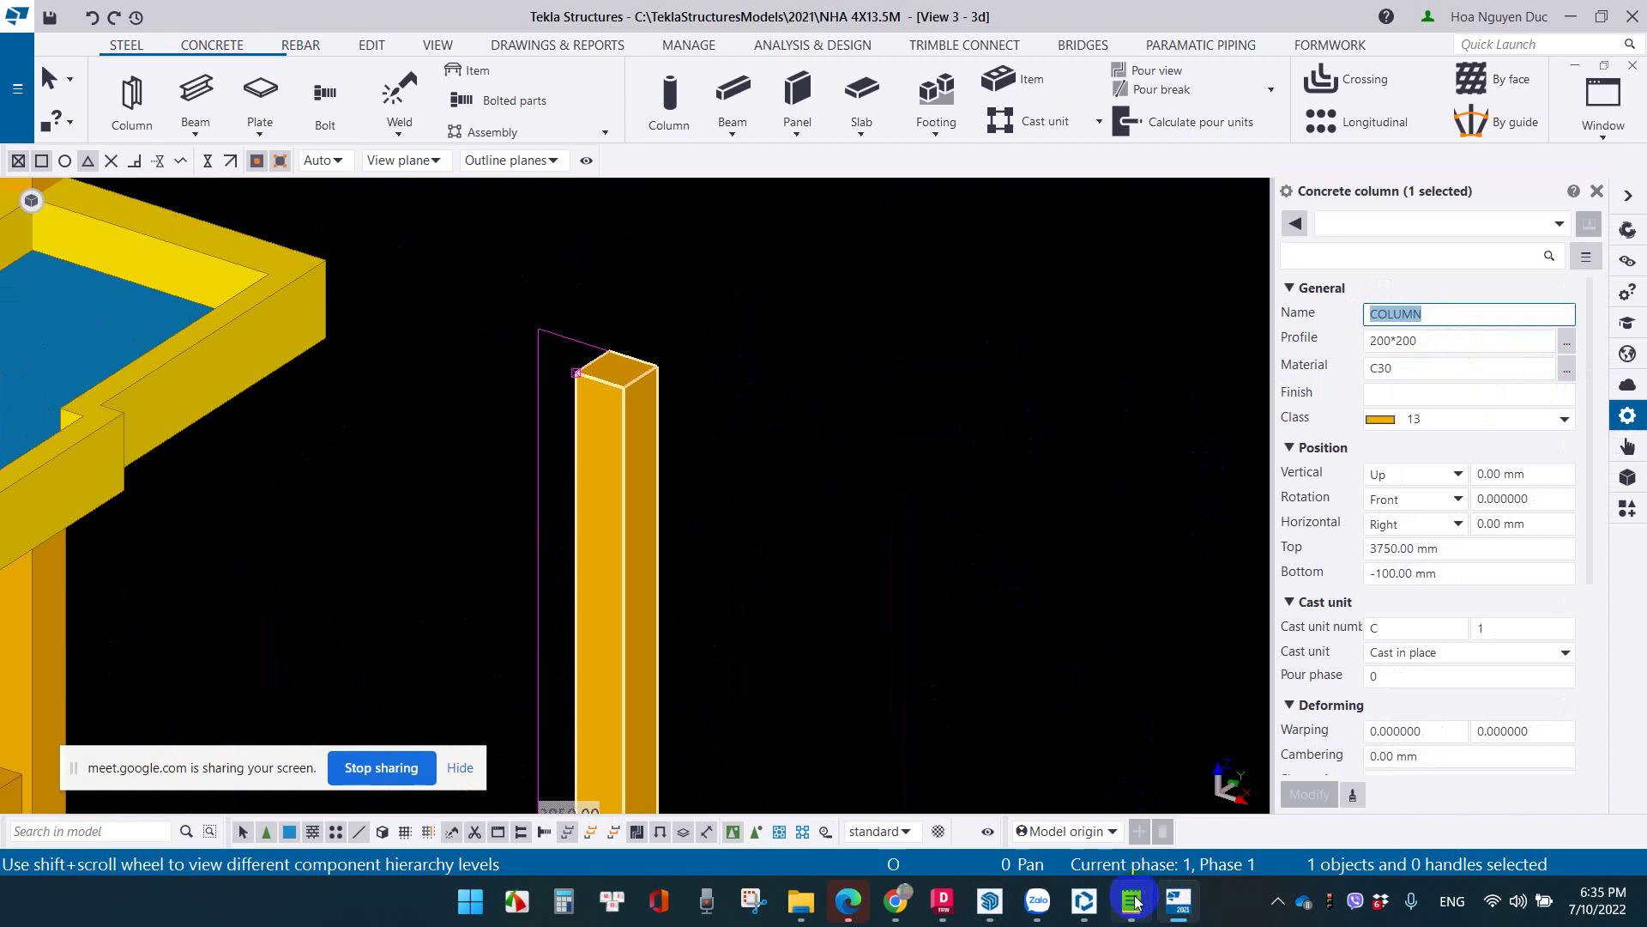
{"action": "left_click", "coordinate": [1010, 911]}
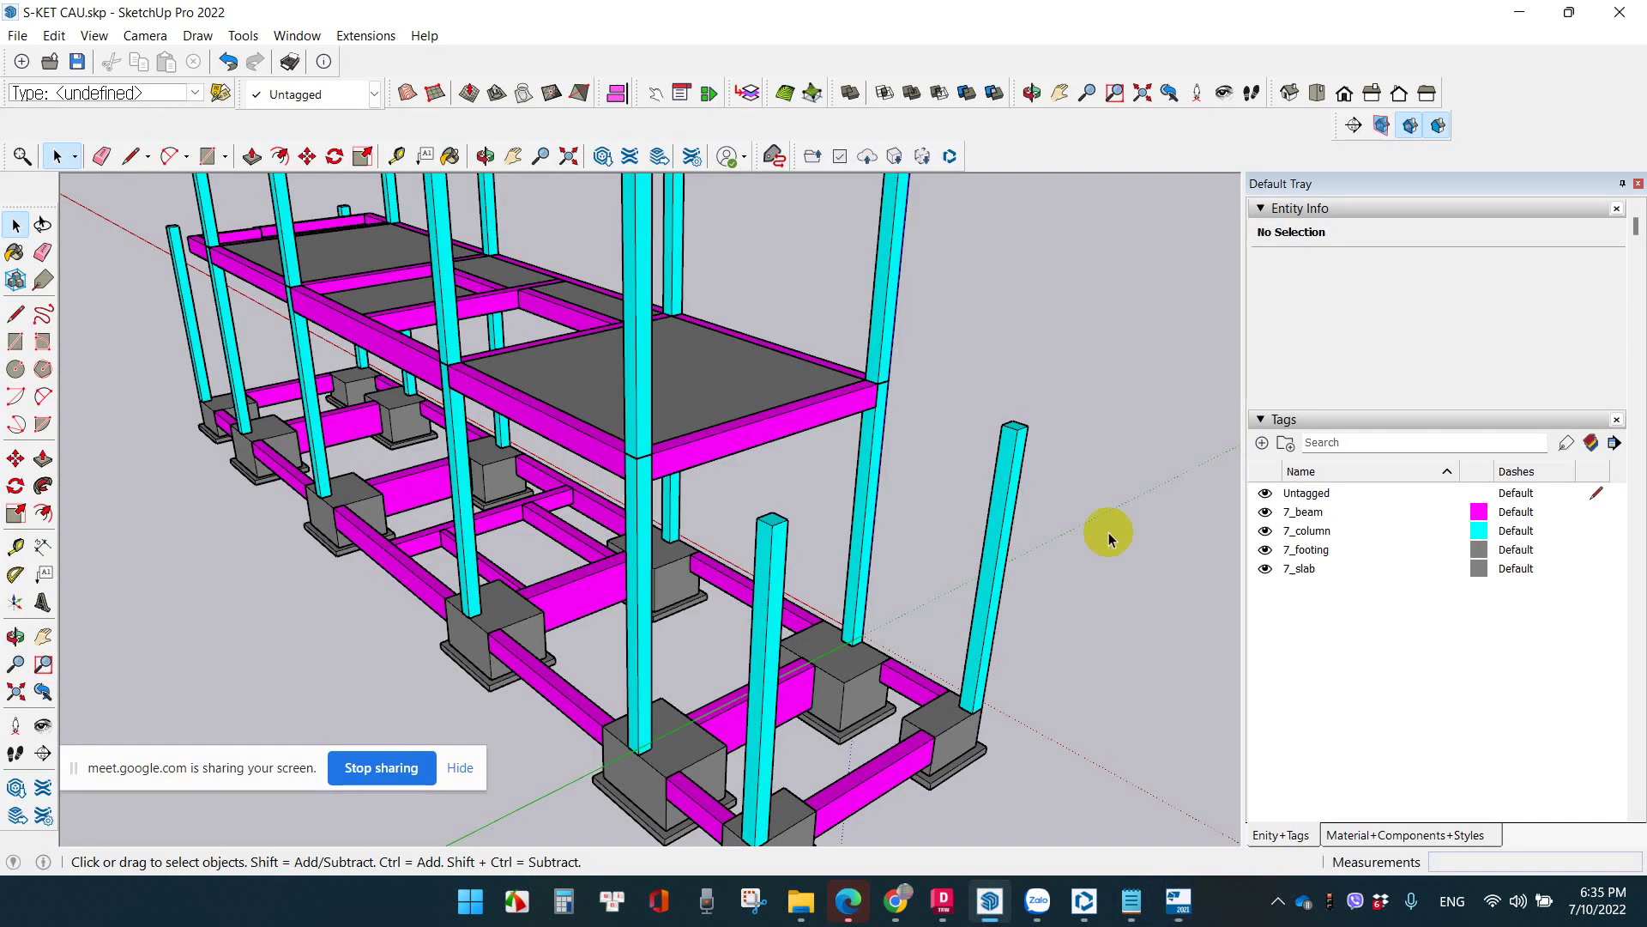
{"action": "double_click", "coordinate": [1015, 471]}
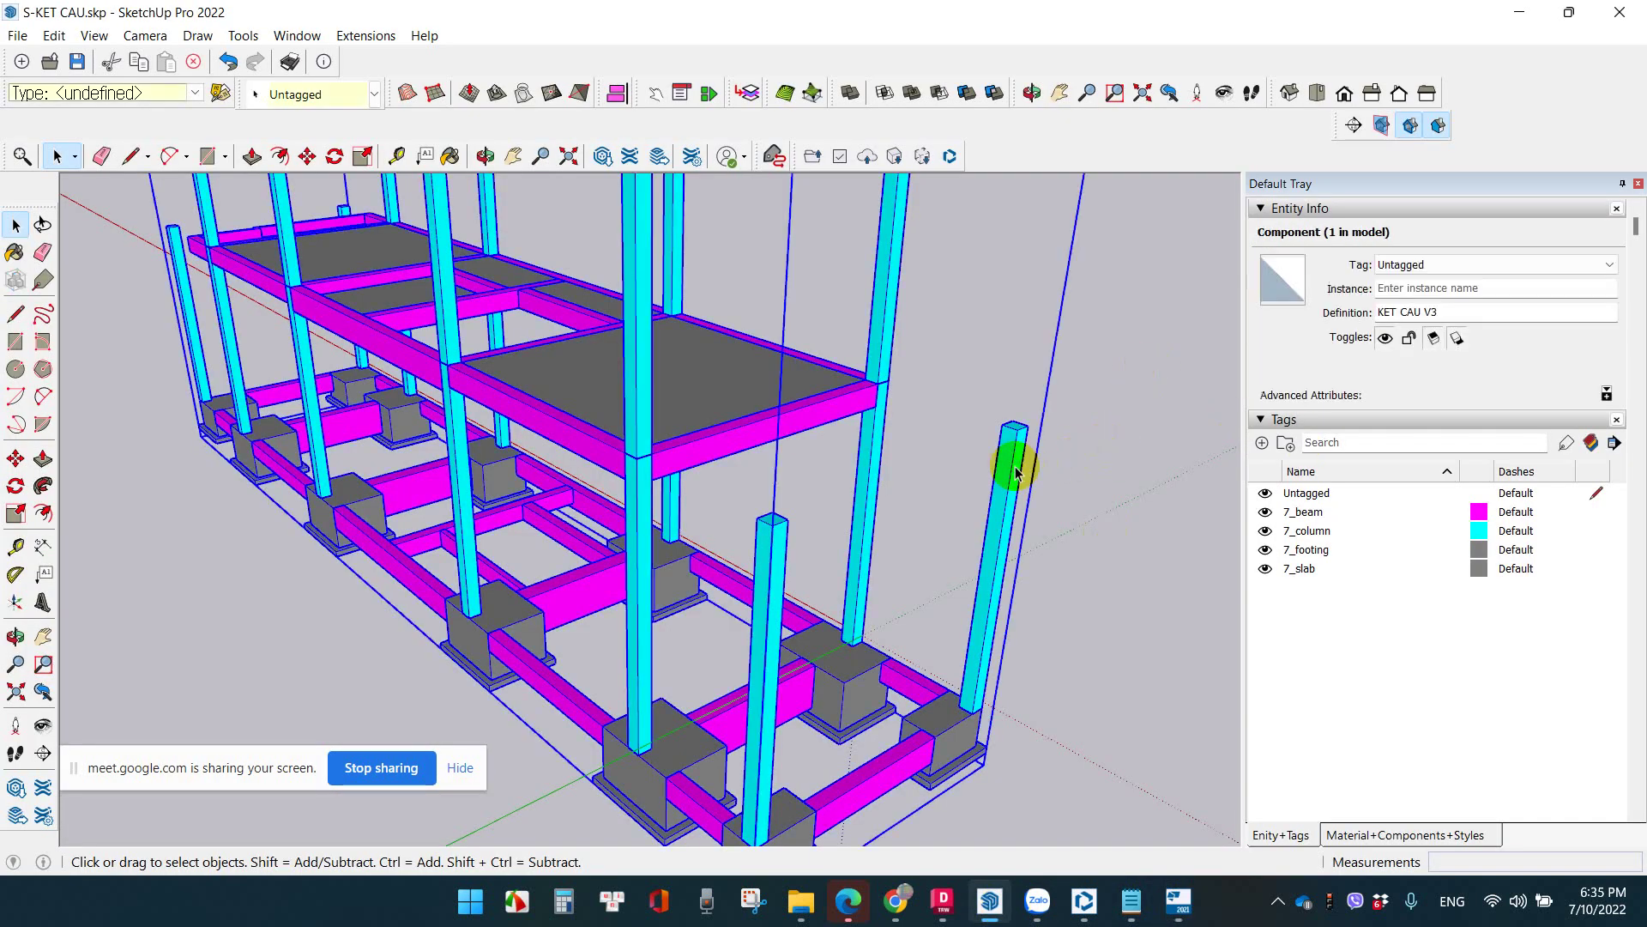
{"action": "left_click", "coordinate": [1015, 471]}
{"action": "left_click", "coordinate": [1178, 908]}
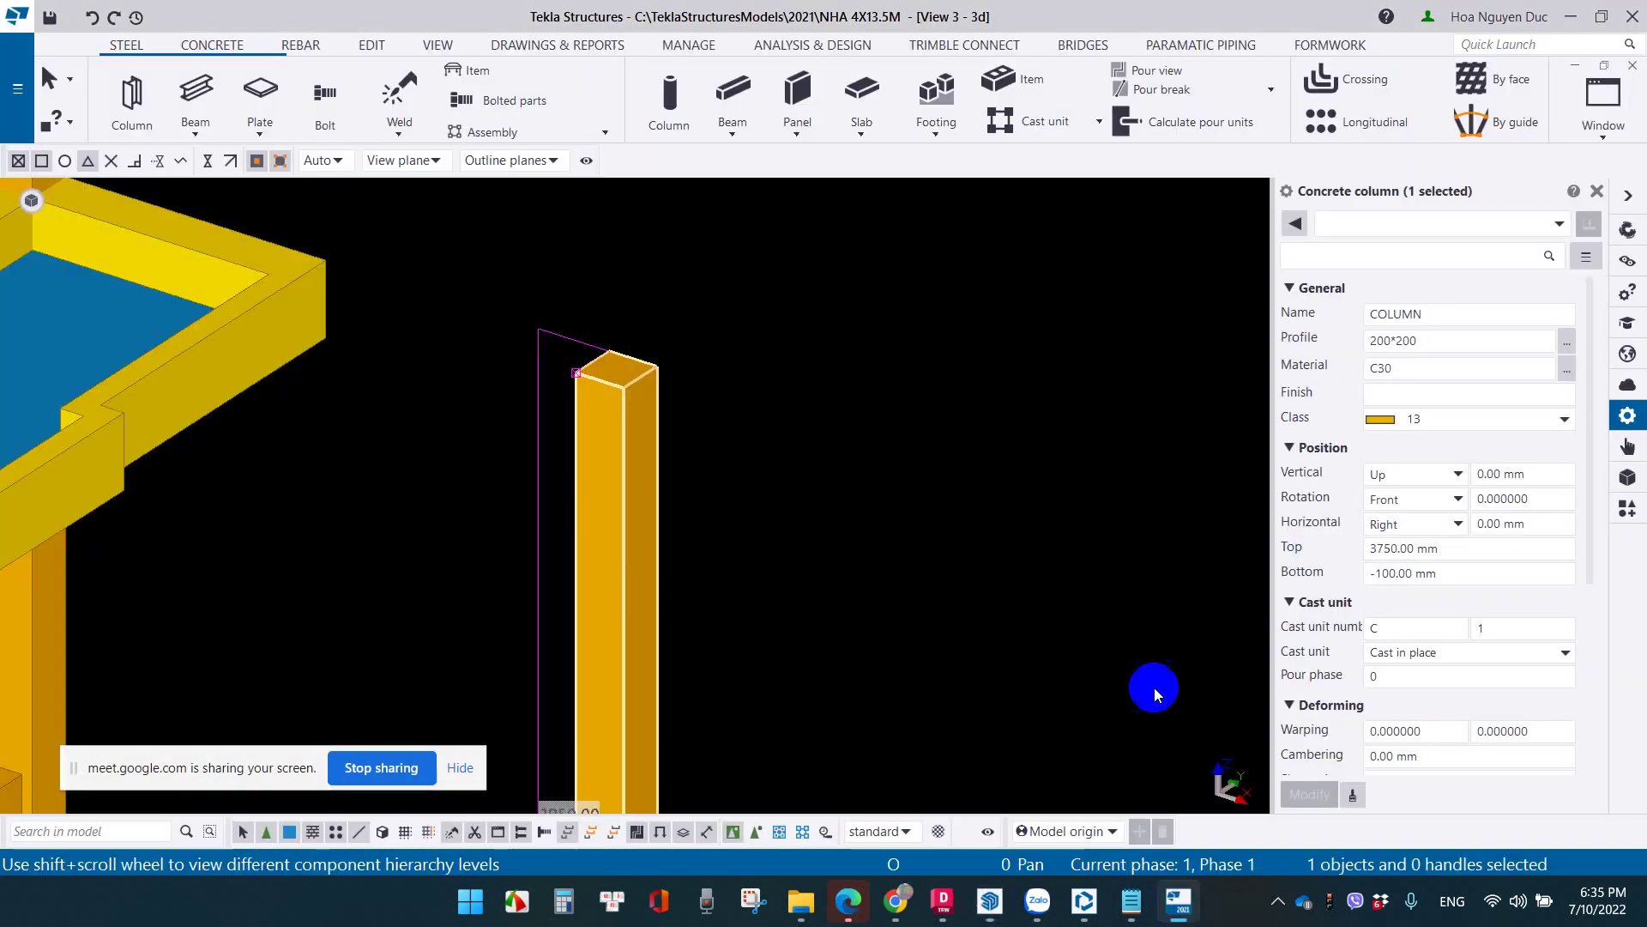
Inquire the column's part data, select its GUID, and compare it in SketchUp
{"action": "right_click", "coordinate": [658, 375]}
{"action": "mouse_move", "coordinate": [717, 305]}
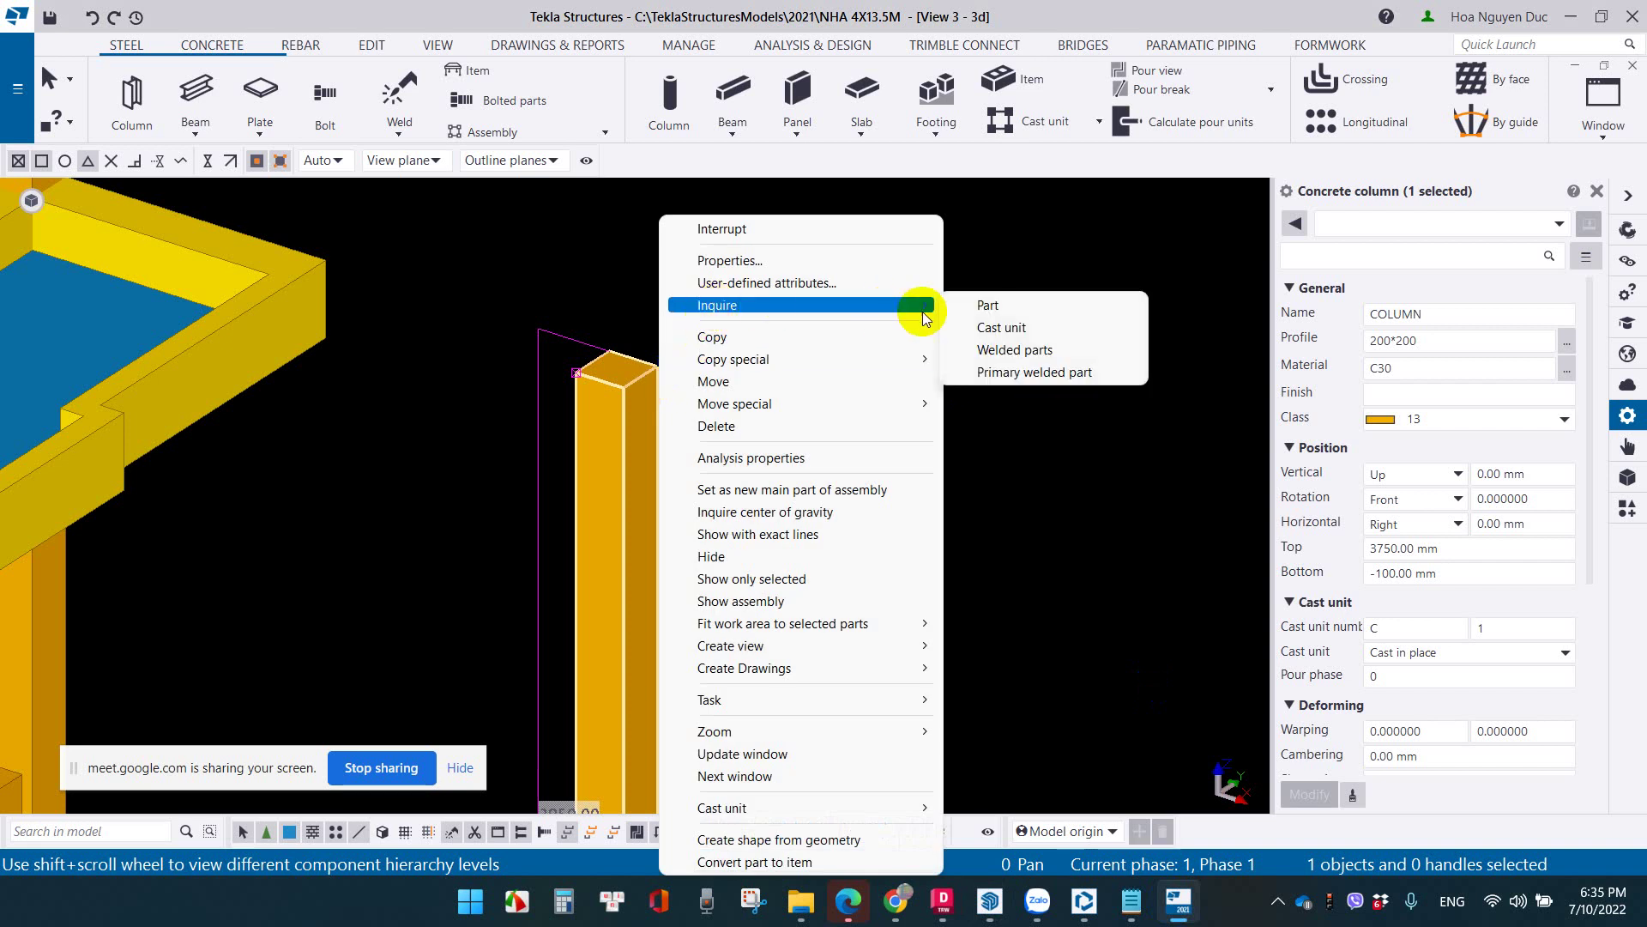
{"action": "left_click", "coordinate": [944, 303]}
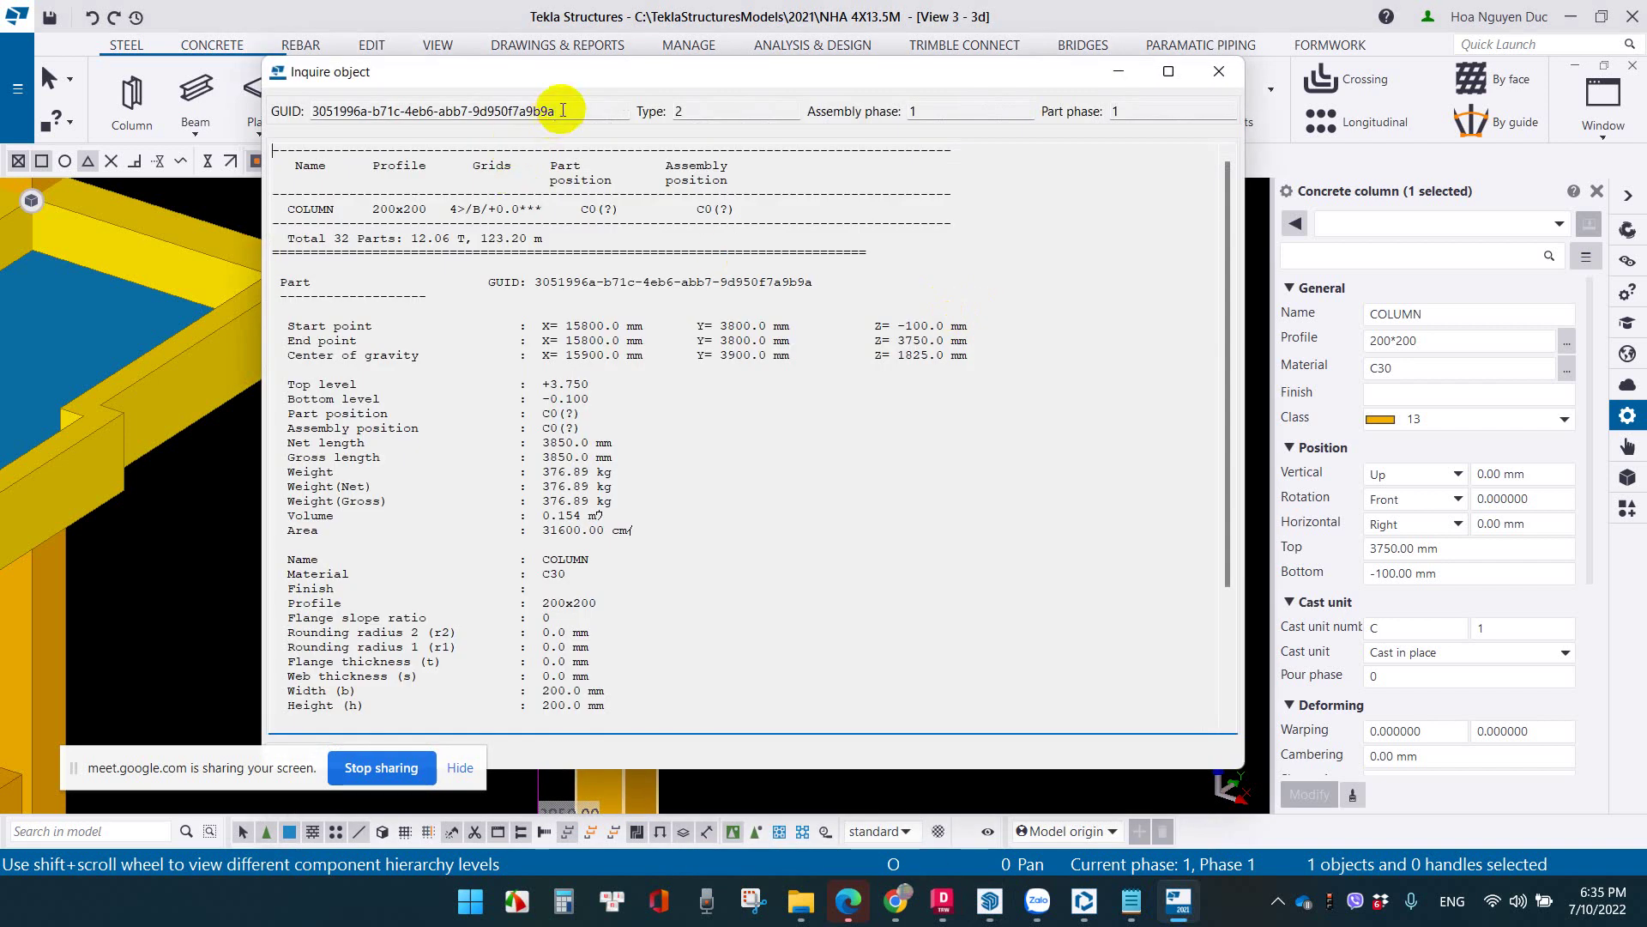
{"action": "left_click_drag", "start_coordinate": [563, 109], "coordinate": [310, 112]}
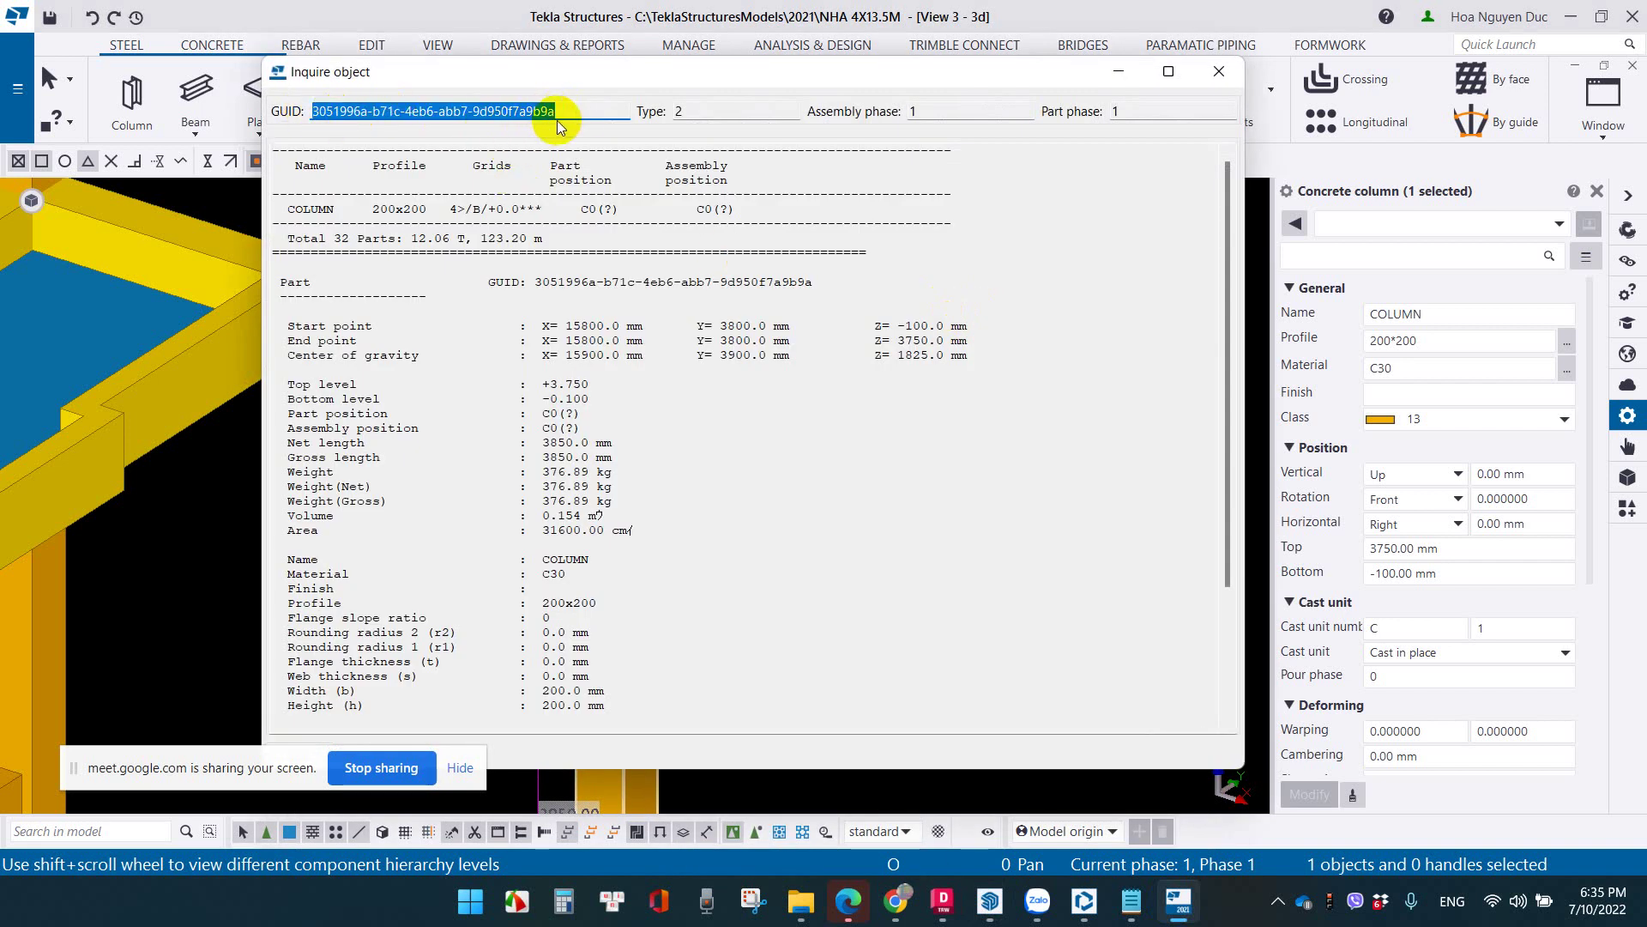
{"action": "left_click", "coordinate": [990, 901]}
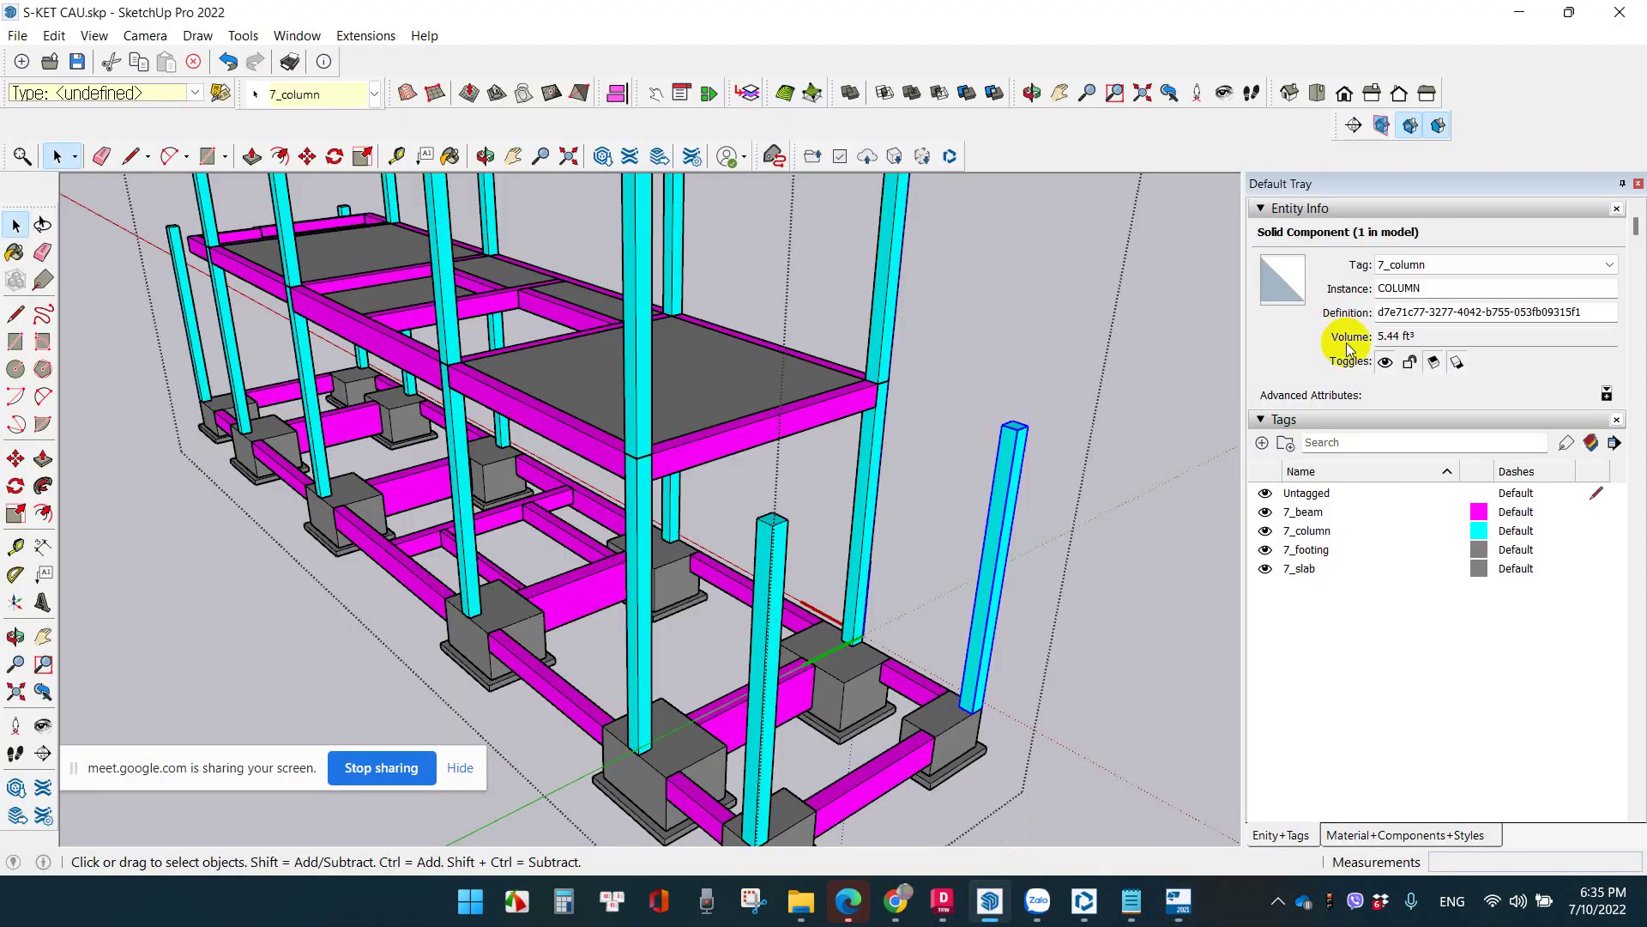
{"action": "left_click", "coordinate": [1188, 391]}
{"action": "mouse_move", "coordinate": [848, 901]}
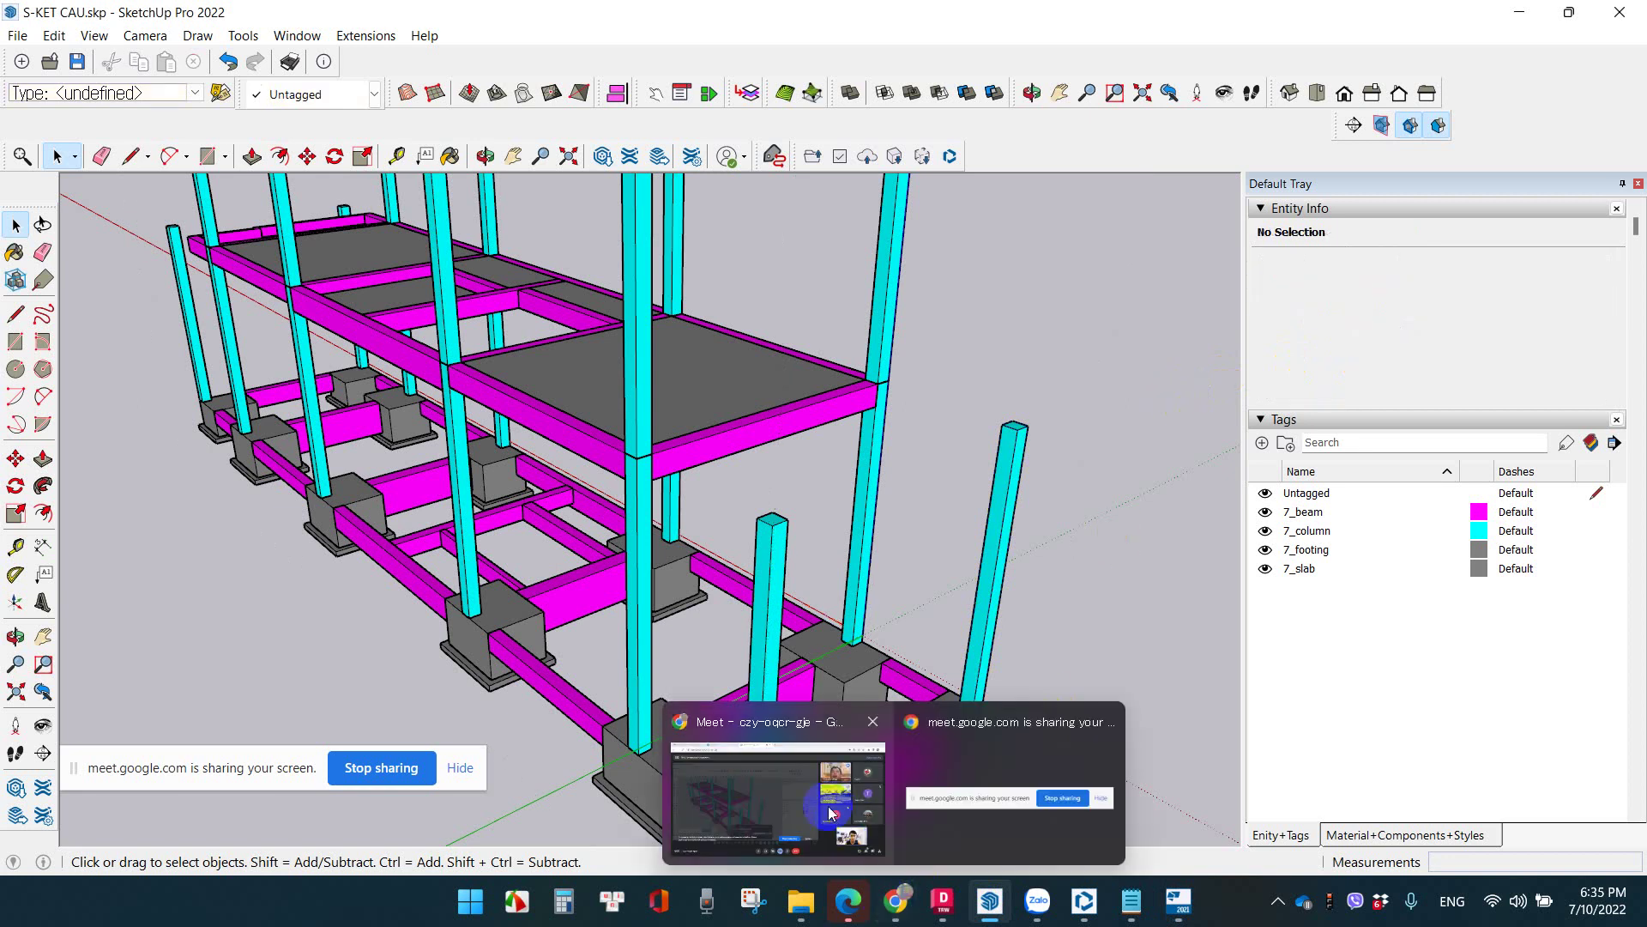
Close the Tekla inquiry report and return to the Google Meet call
{"action": "left_click", "coordinate": [778, 793]}
{"action": "left_click", "coordinate": [1178, 901]}
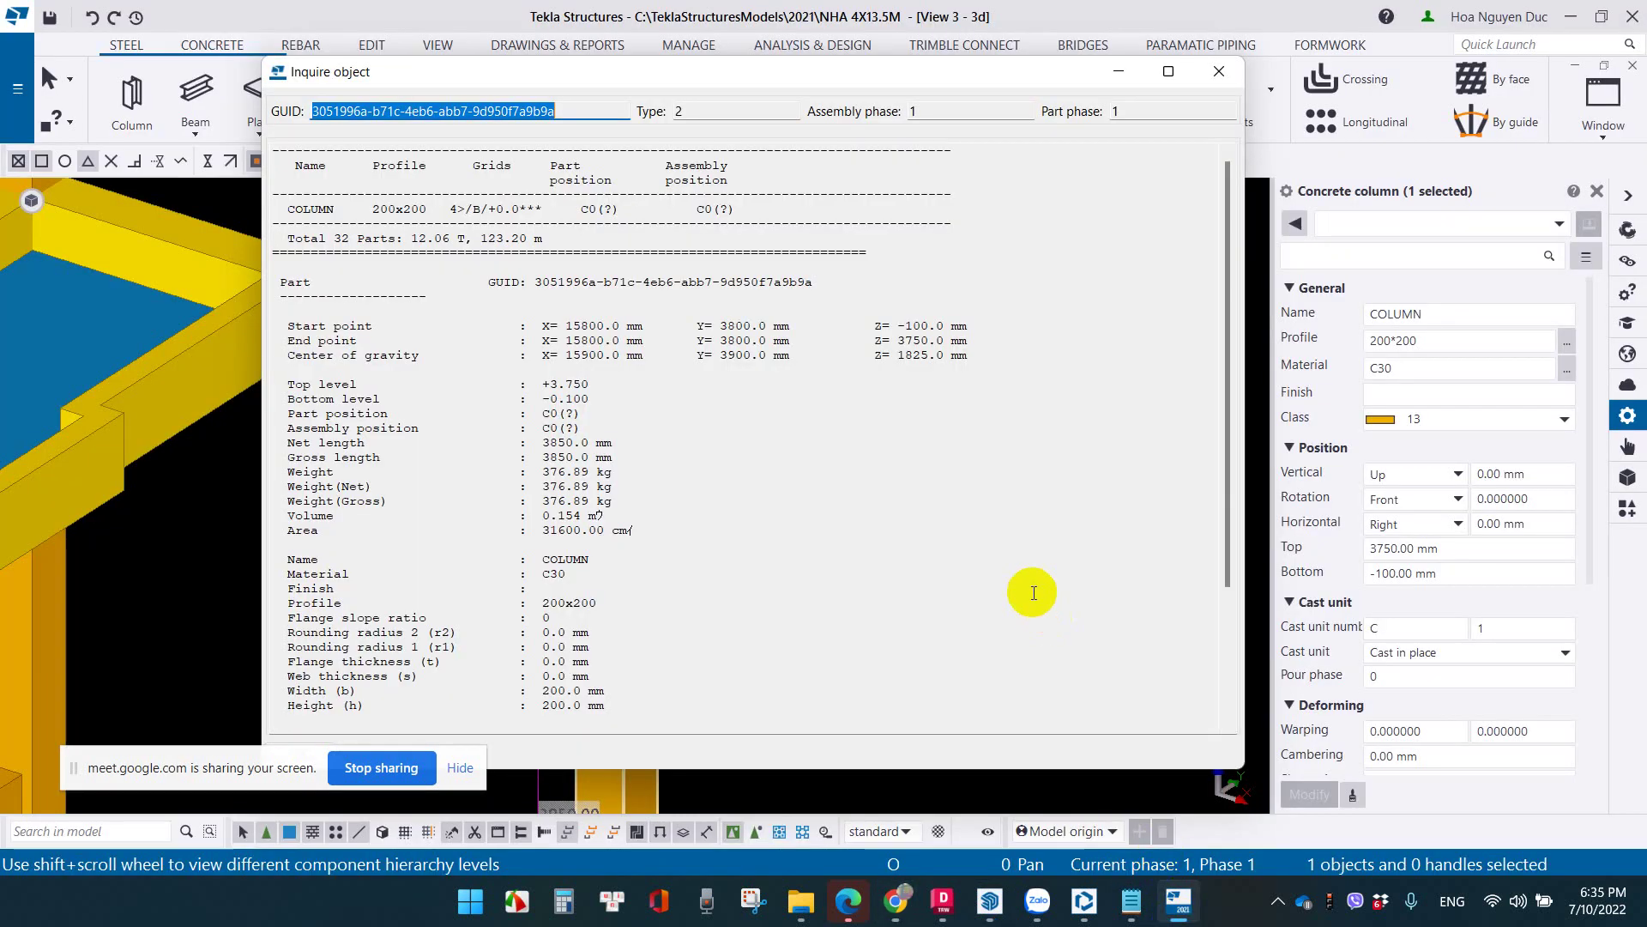
{"action": "left_click_drag", "start_coordinate": [1042, 69], "coordinate": [1019, 111]}
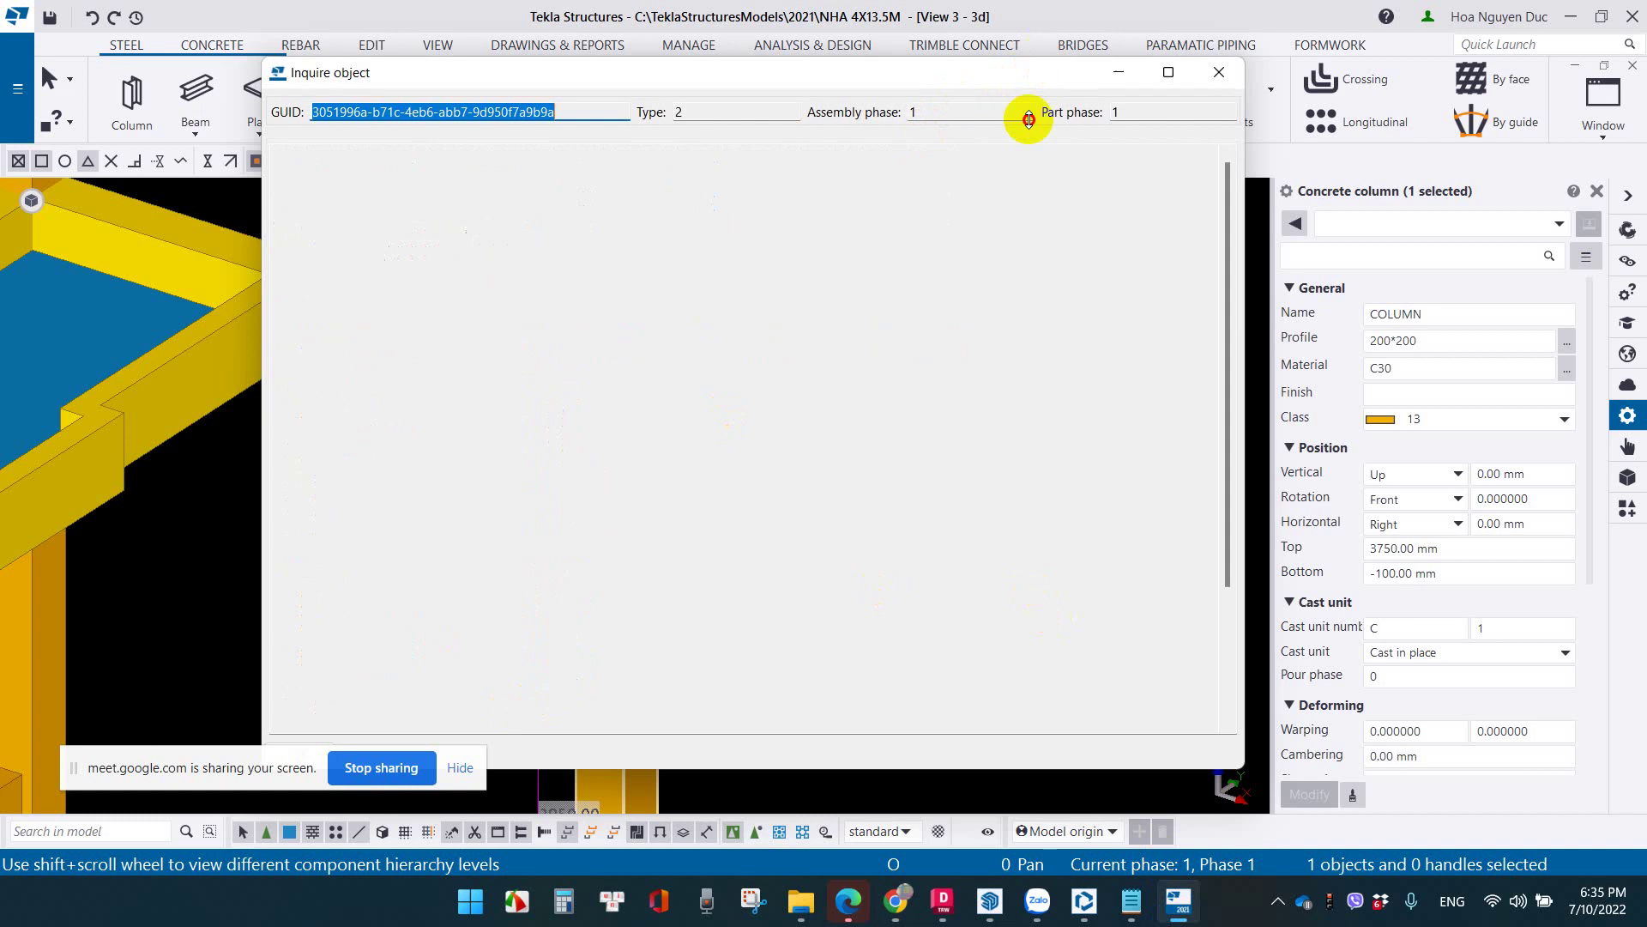
{"action": "left_click", "coordinate": [1188, 115]}
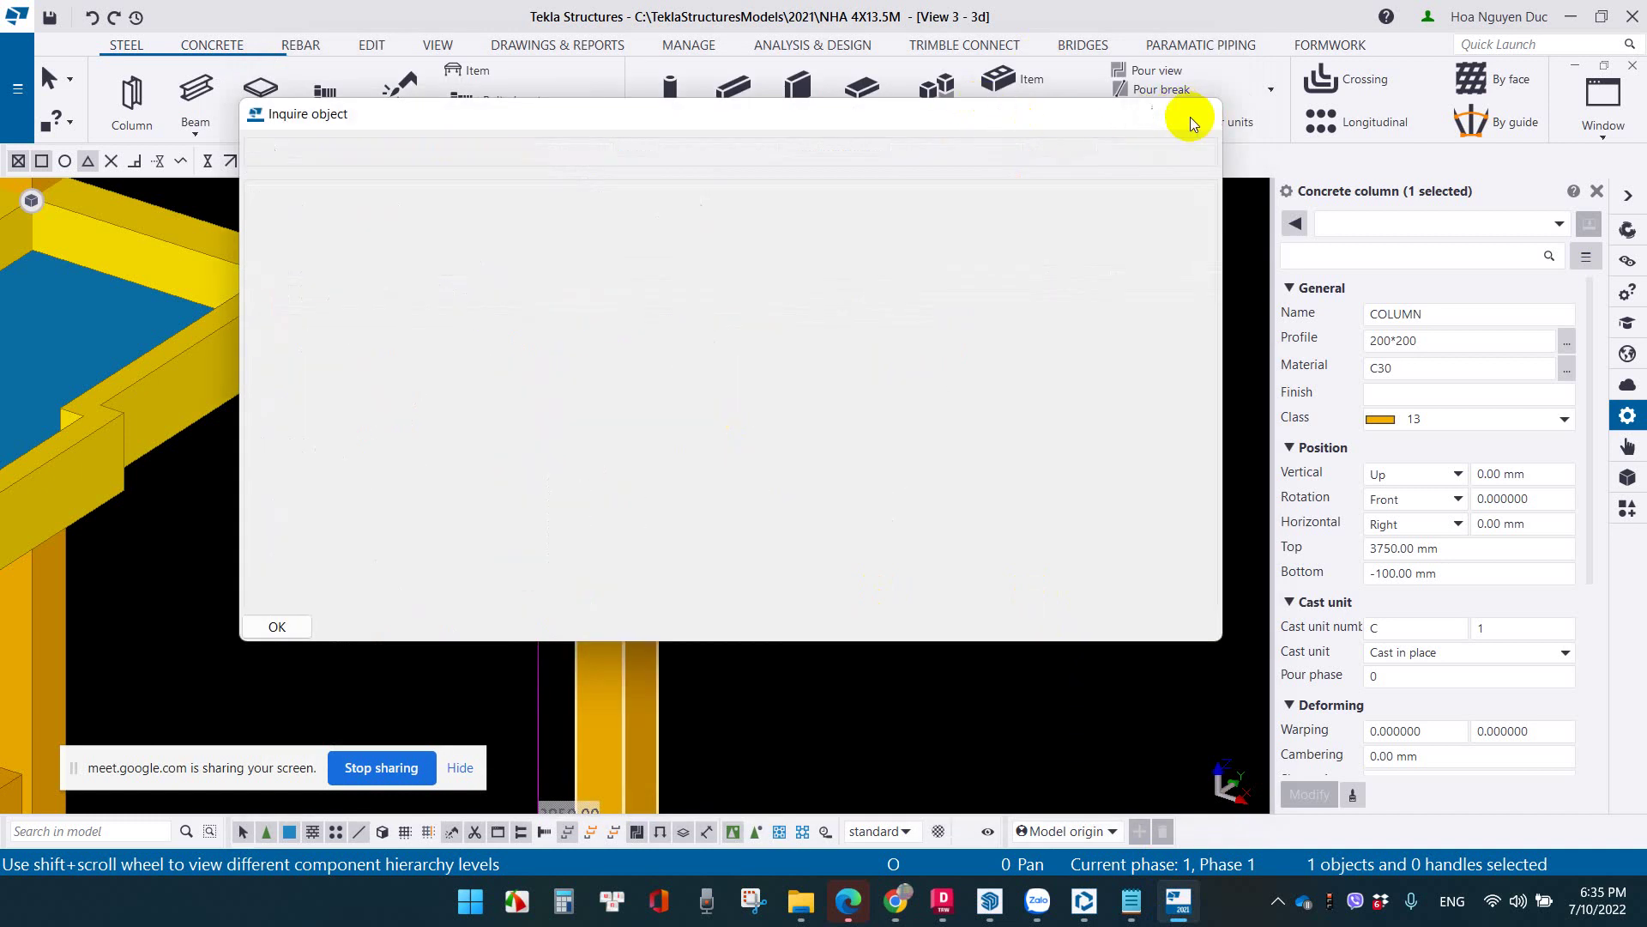
{"action": "left_click", "coordinate": [1184, 903]}
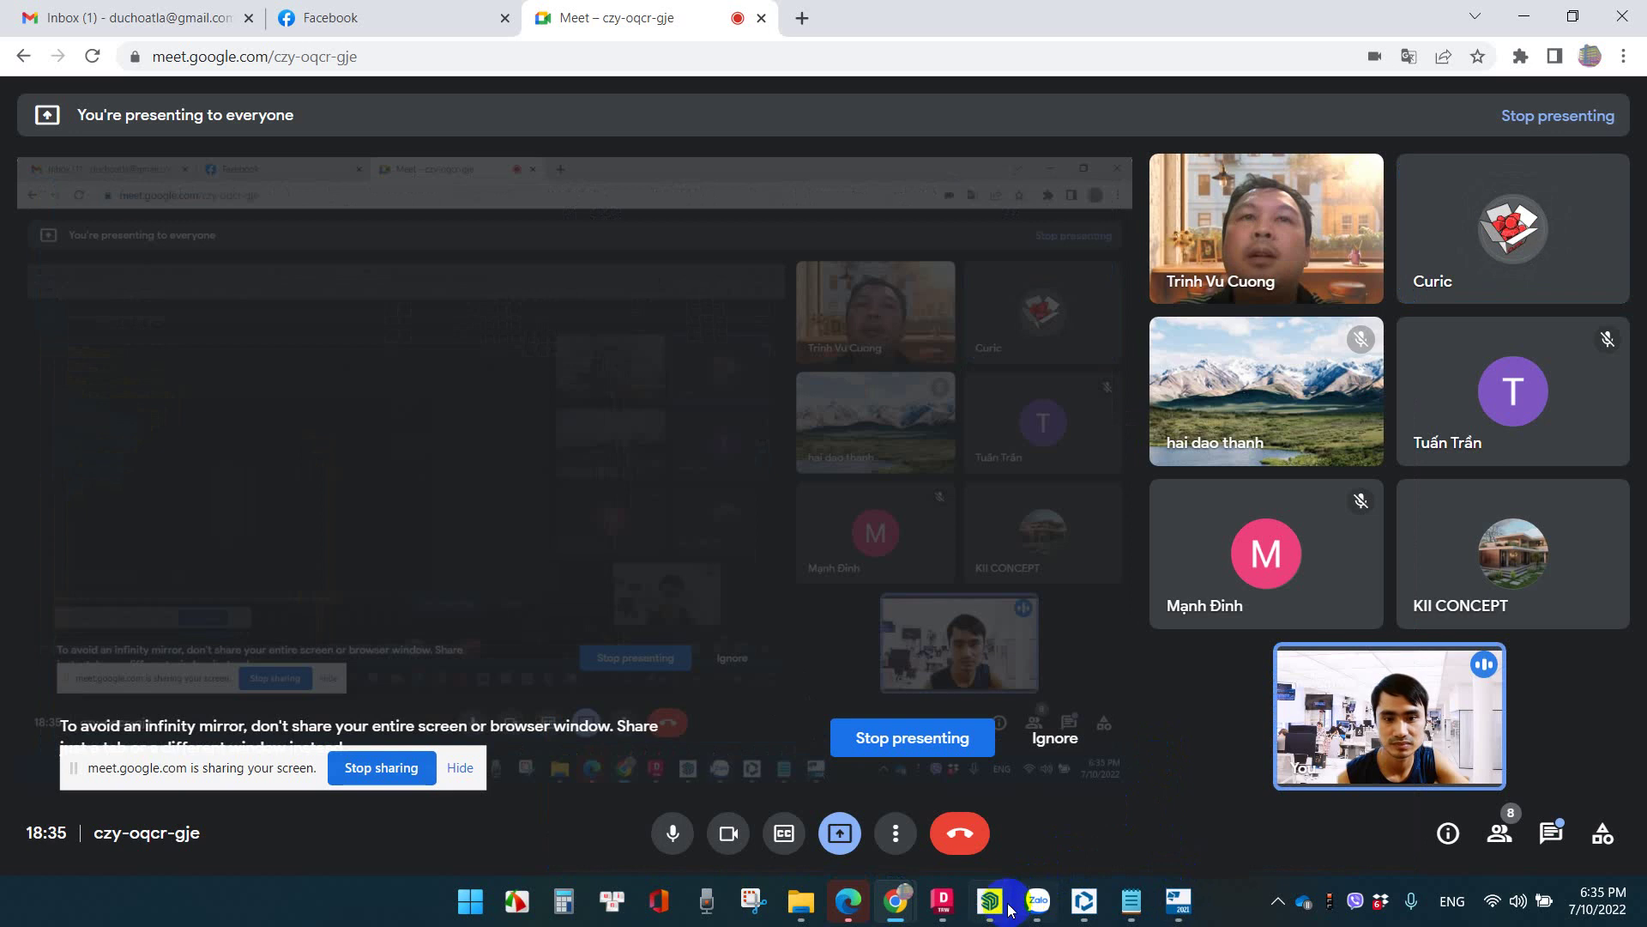
Zoom out in SketchUp to show the whole S-KET CAU frame on the shared screen
{"action": "left_click", "coordinate": [991, 901]}
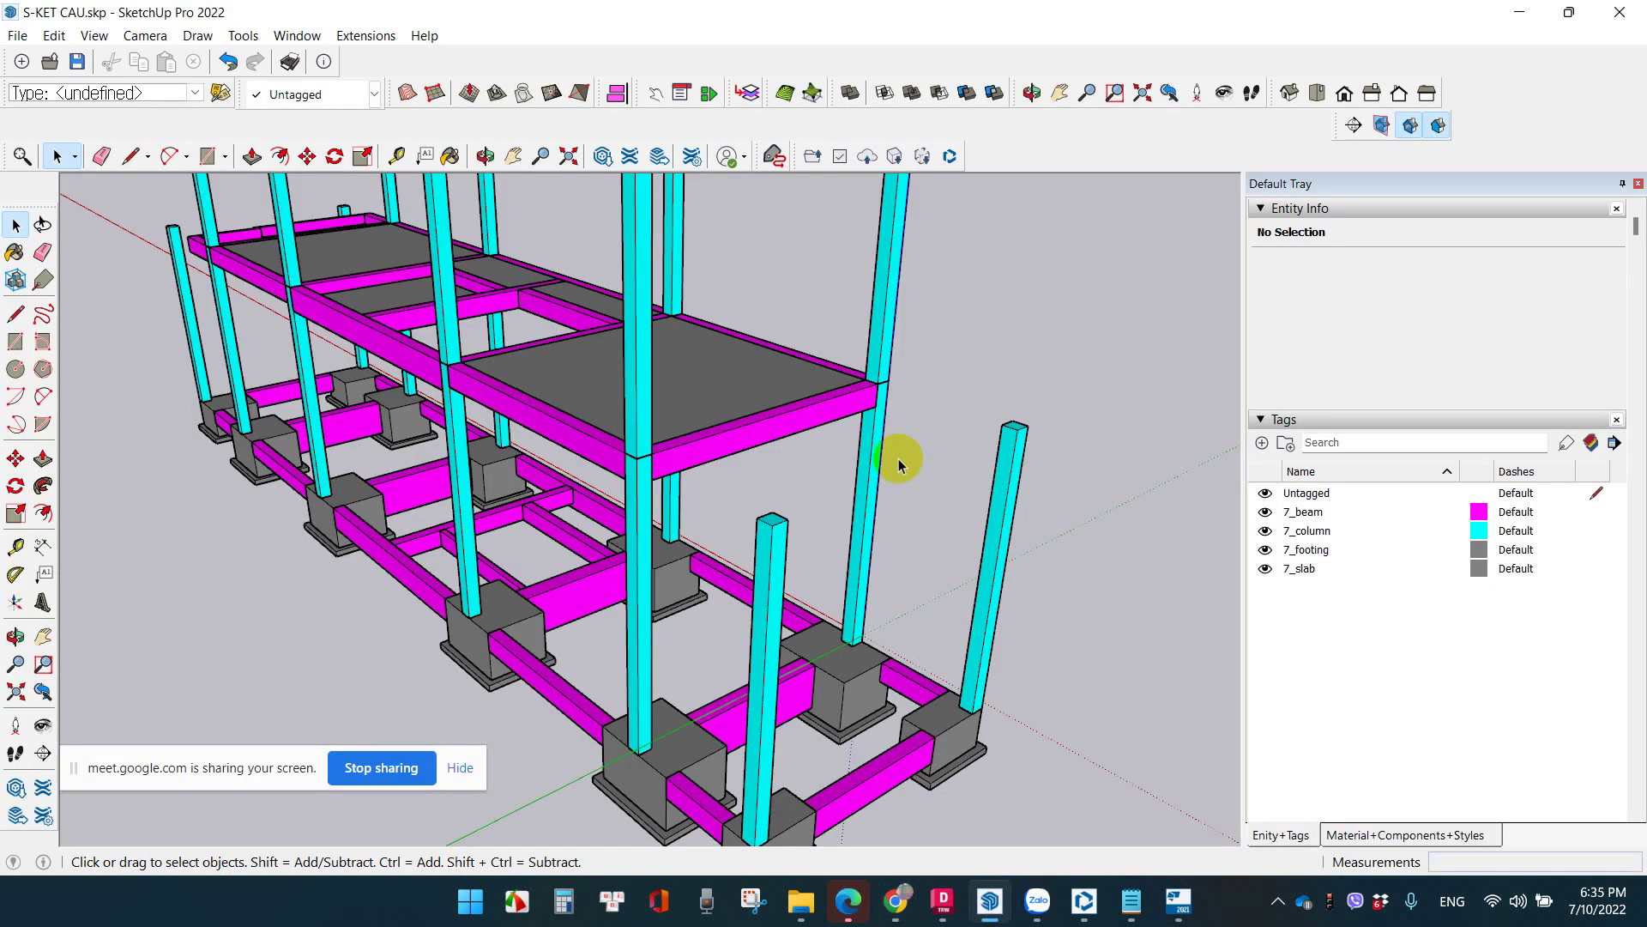
{"action": "scroll", "coordinate": [898, 465], "scroll_direction": "down", "scroll_amount": 3}
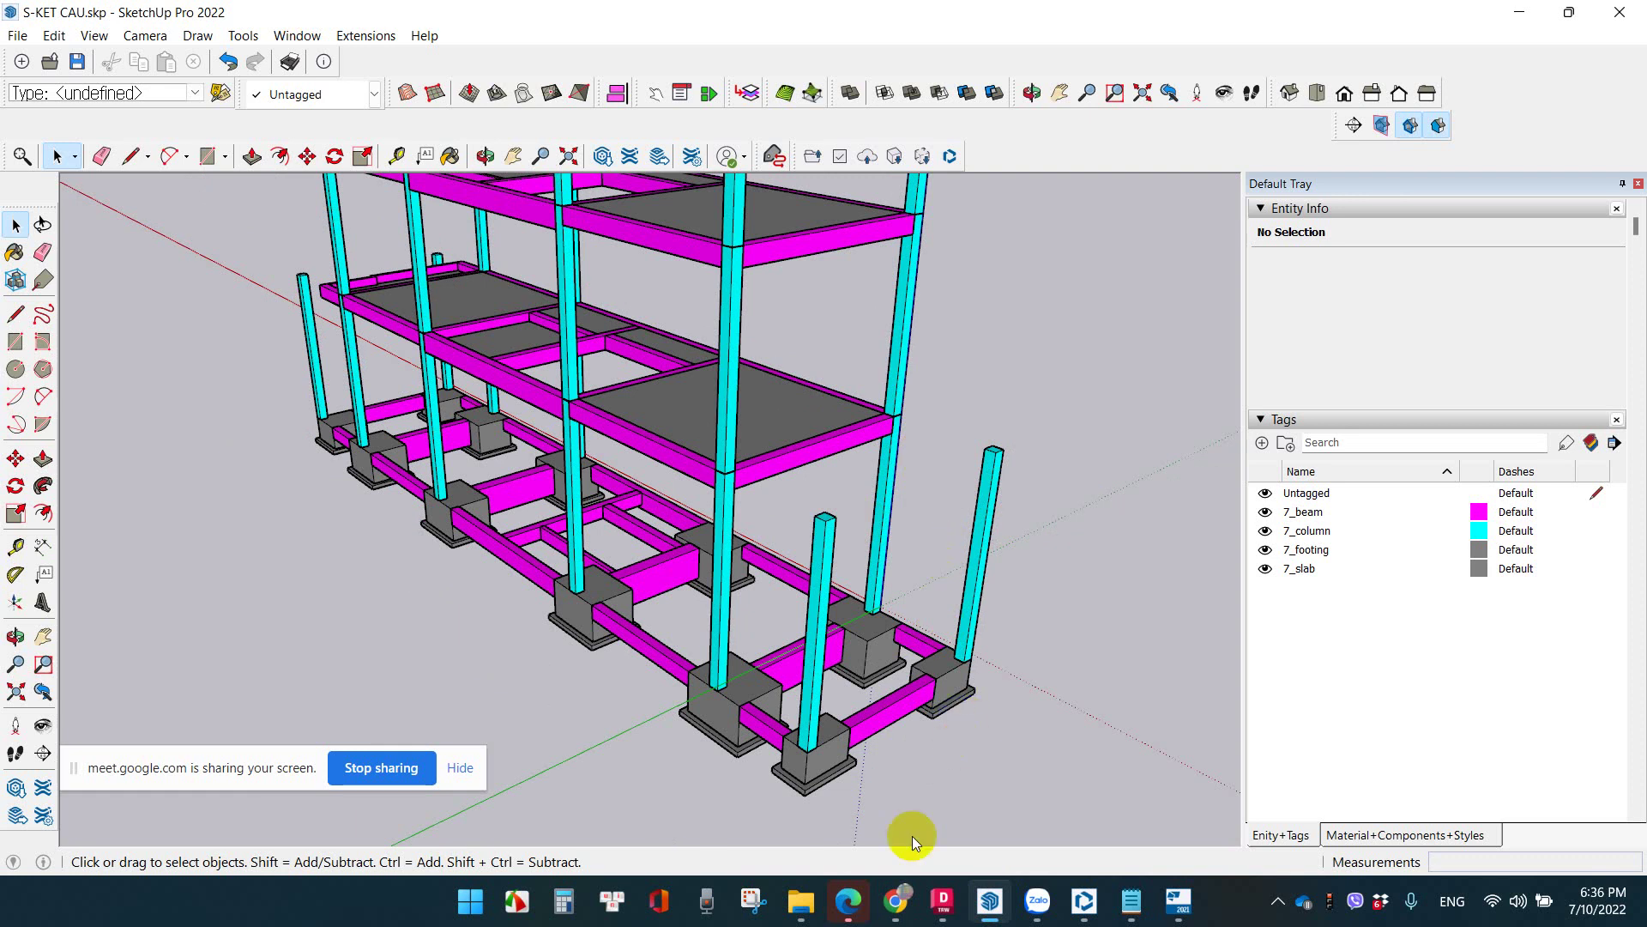
{"action": "mouse_move", "coordinate": [896, 899]}
{"action": "left_click", "coordinate": [841, 822]}
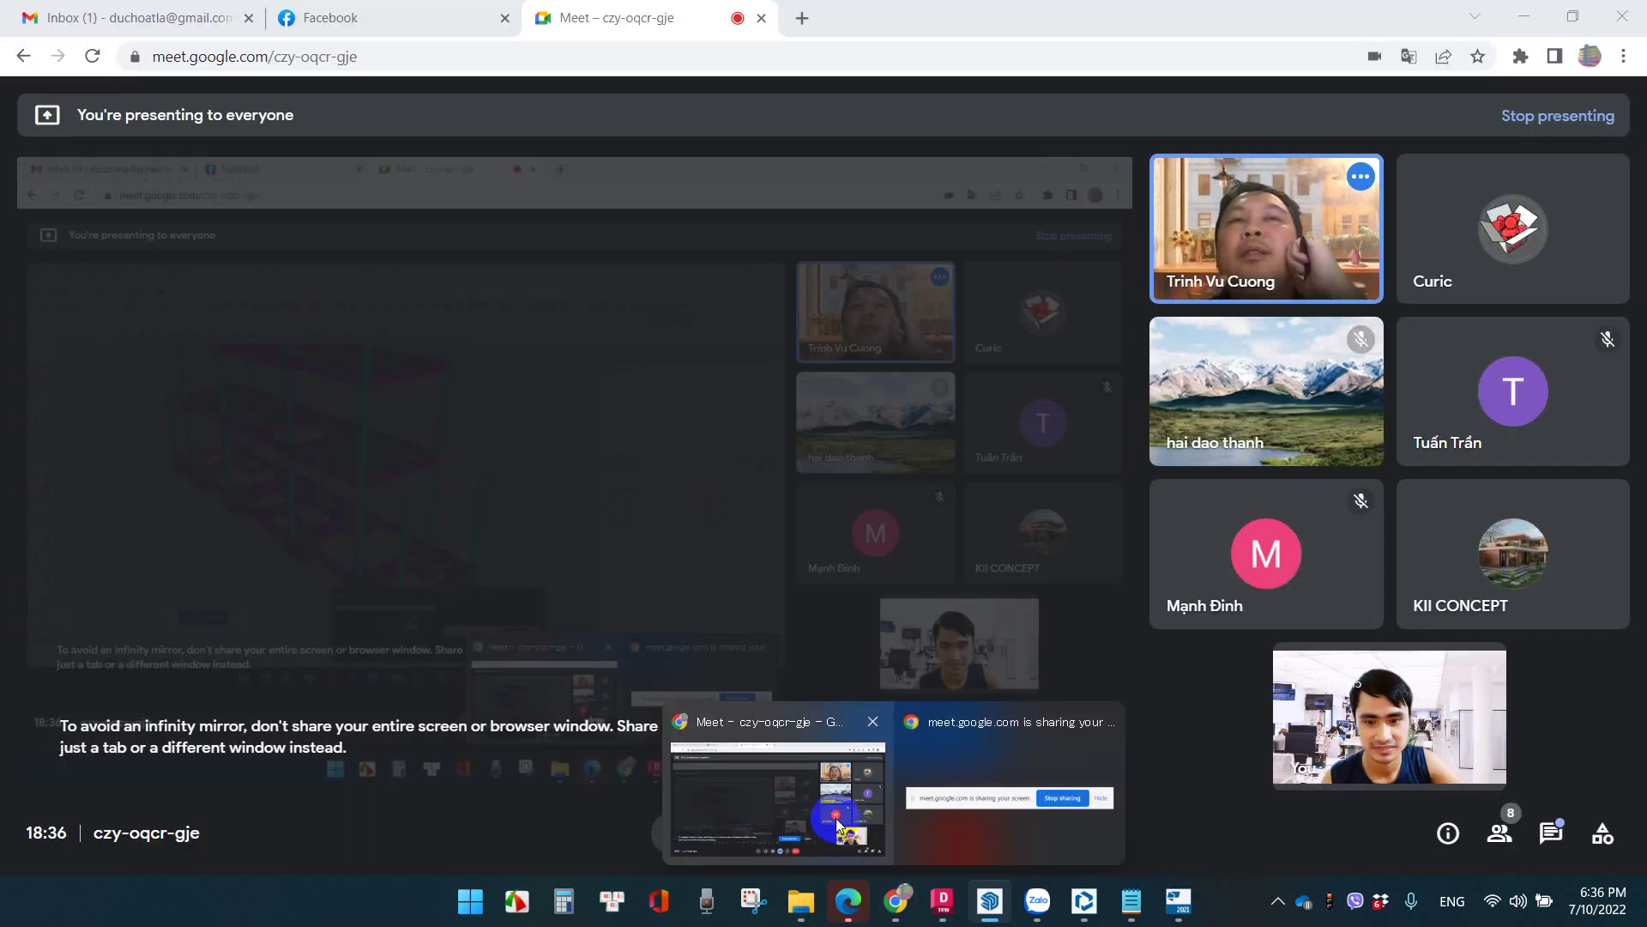
{"action": "left_click", "coordinate": [911, 744]}
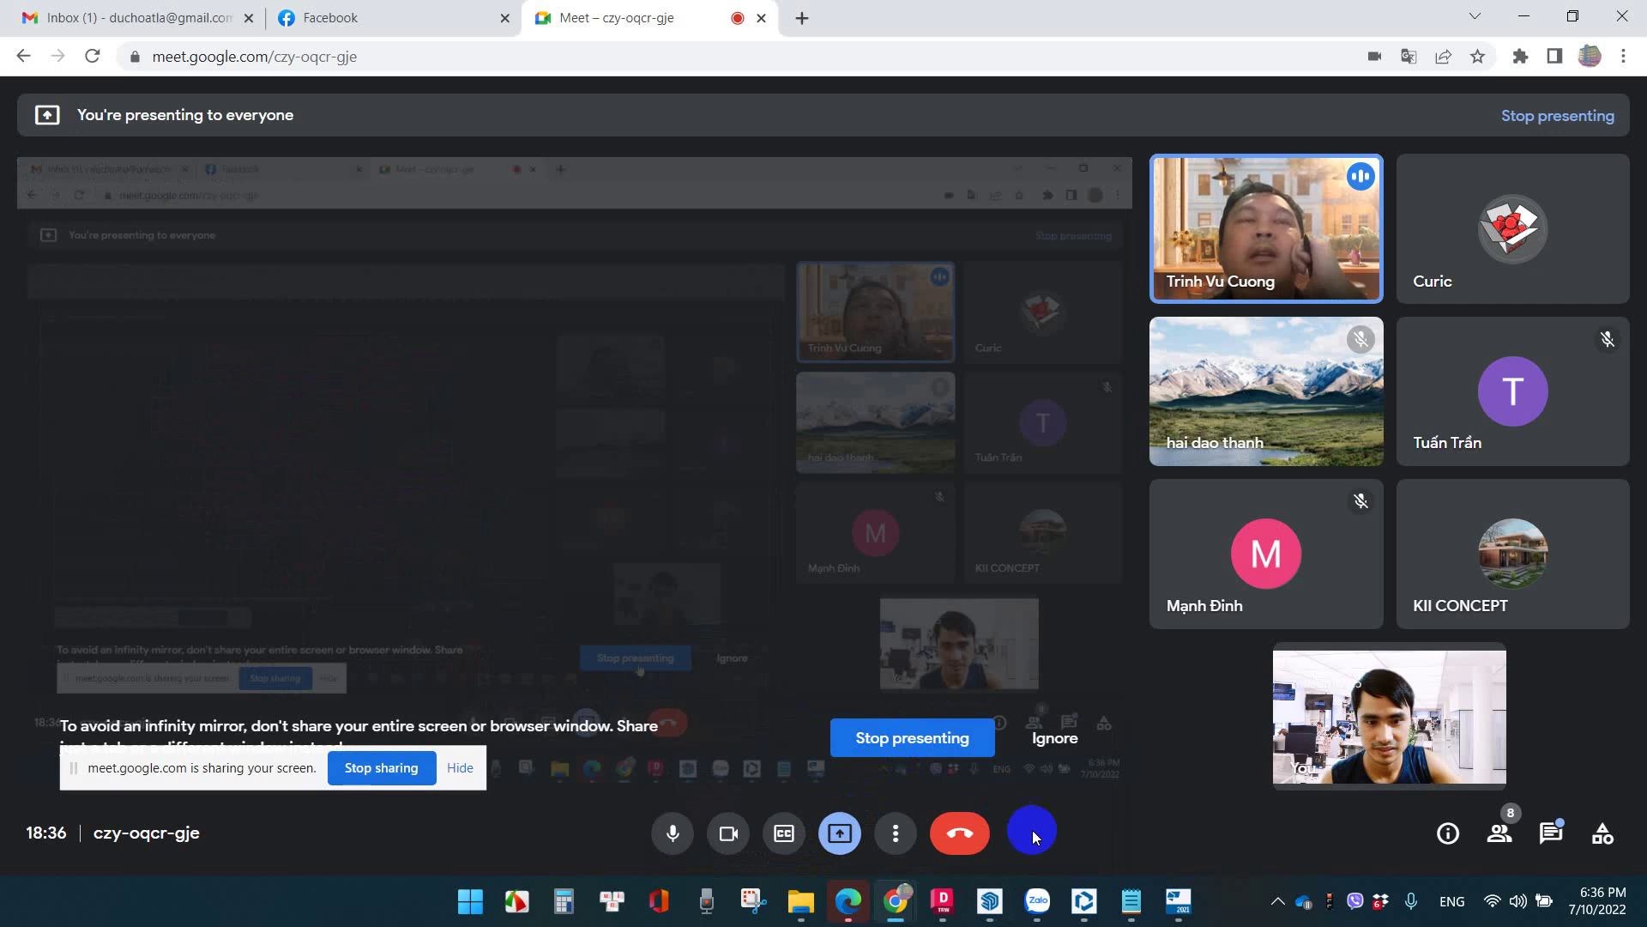
{"action": "left_click", "coordinate": [994, 909]}
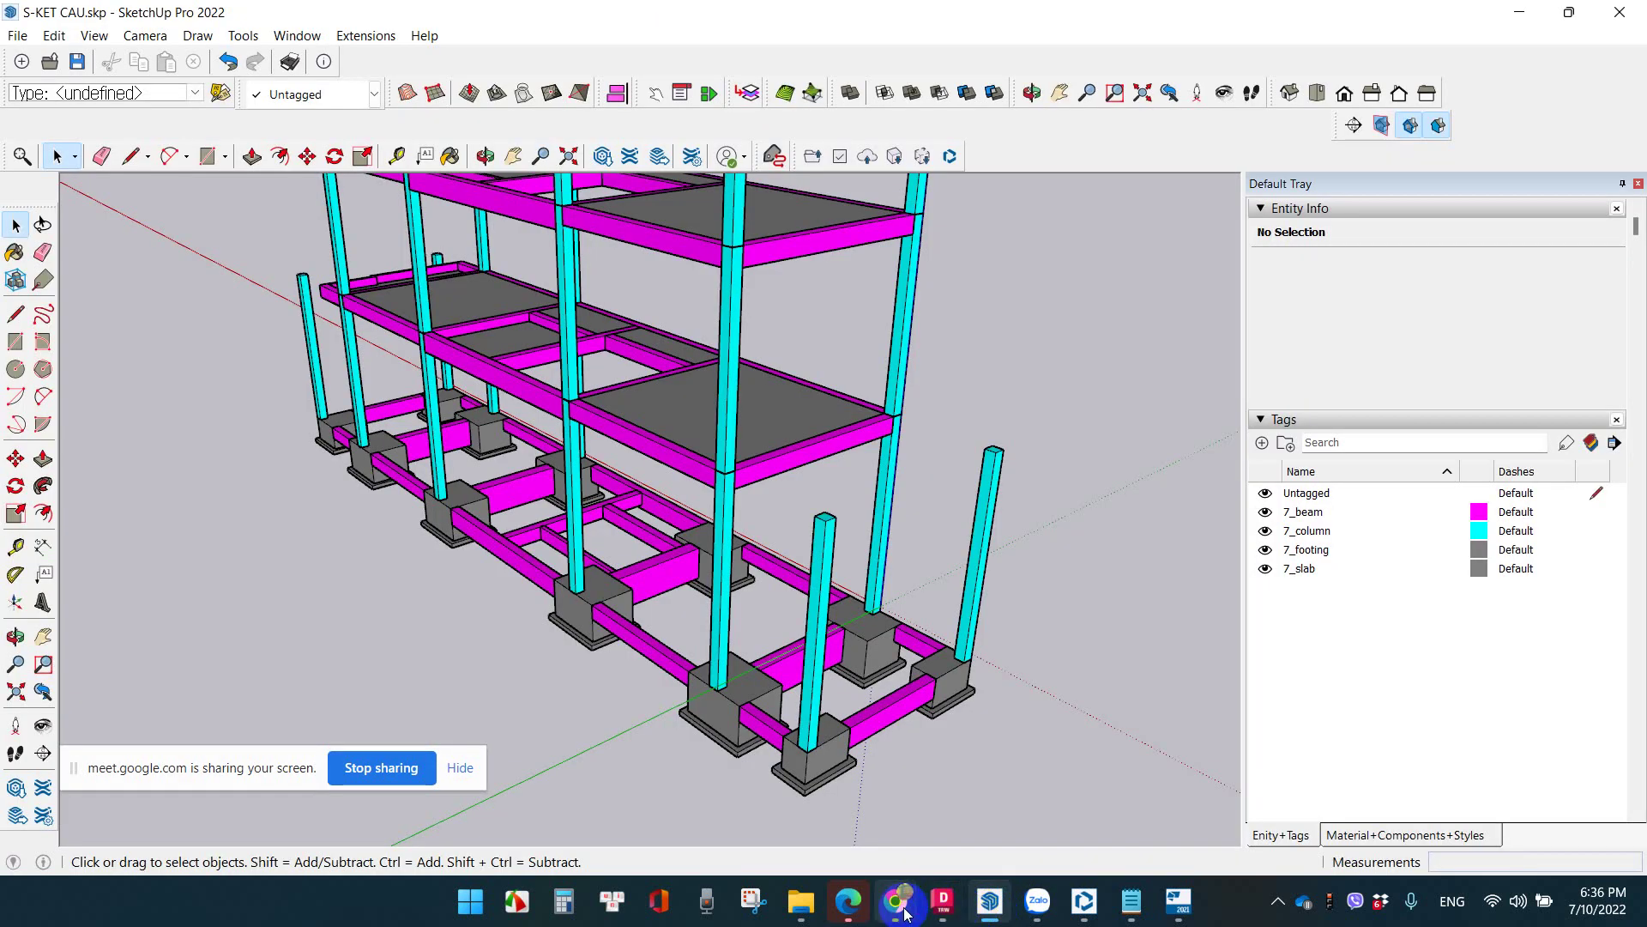
Open the VBO - SketchUp Documentation Solutions group from the SU bookmarks in a new Chrome tab
{"action": "left_click", "coordinate": [1082, 912]}
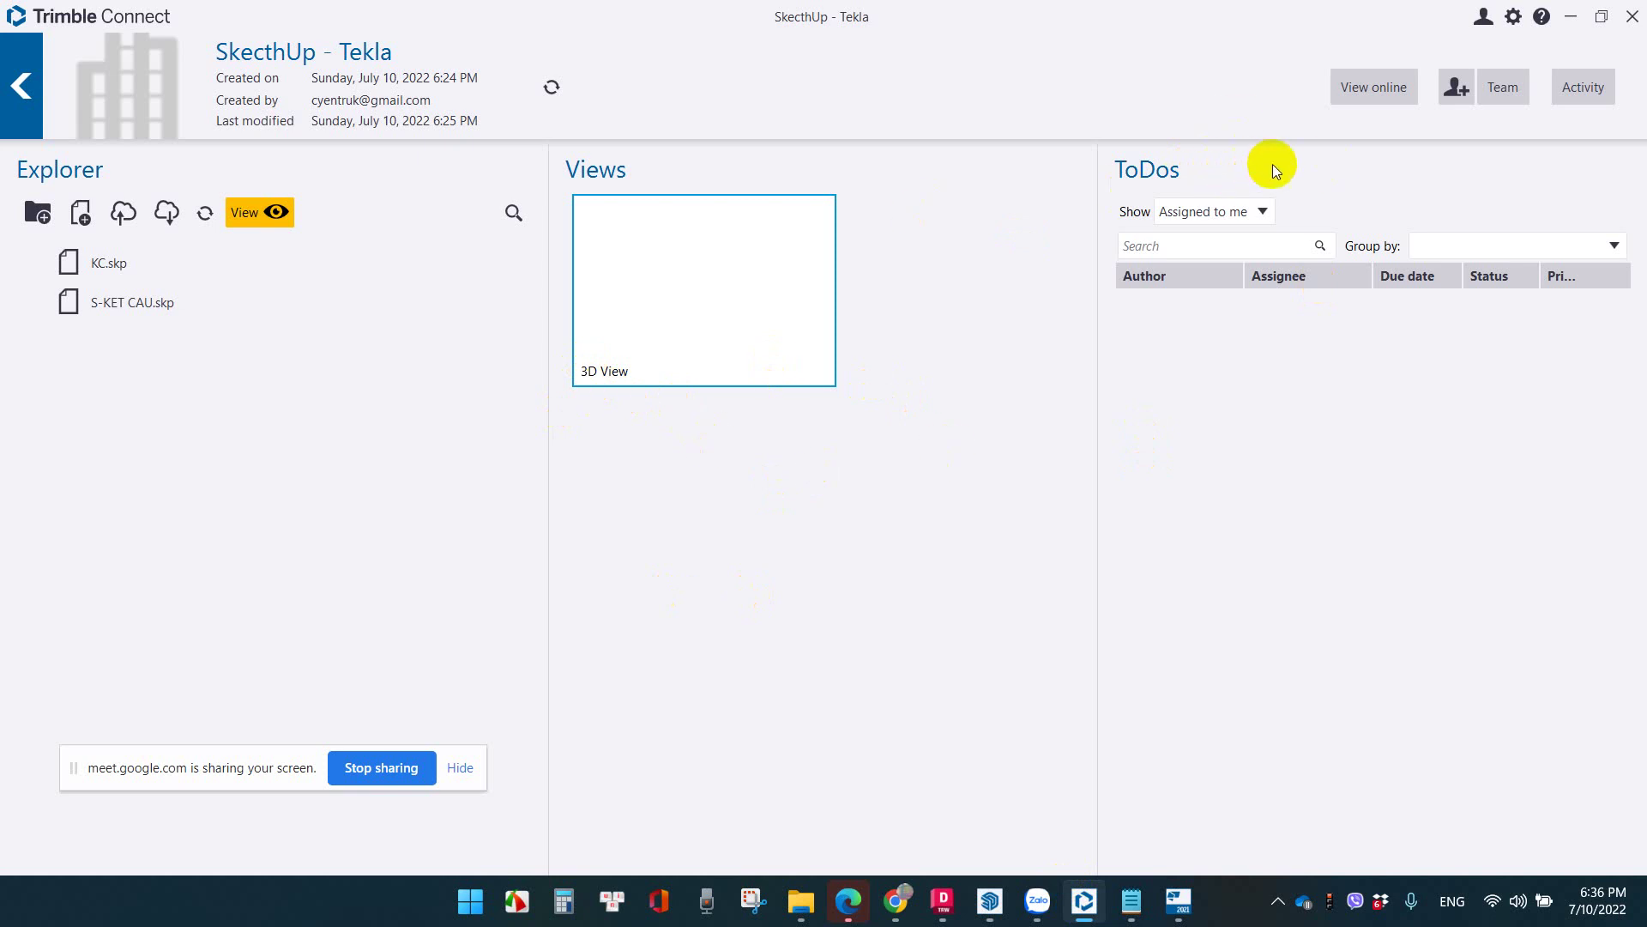
{"action": "mouse_move", "coordinate": [896, 901]}
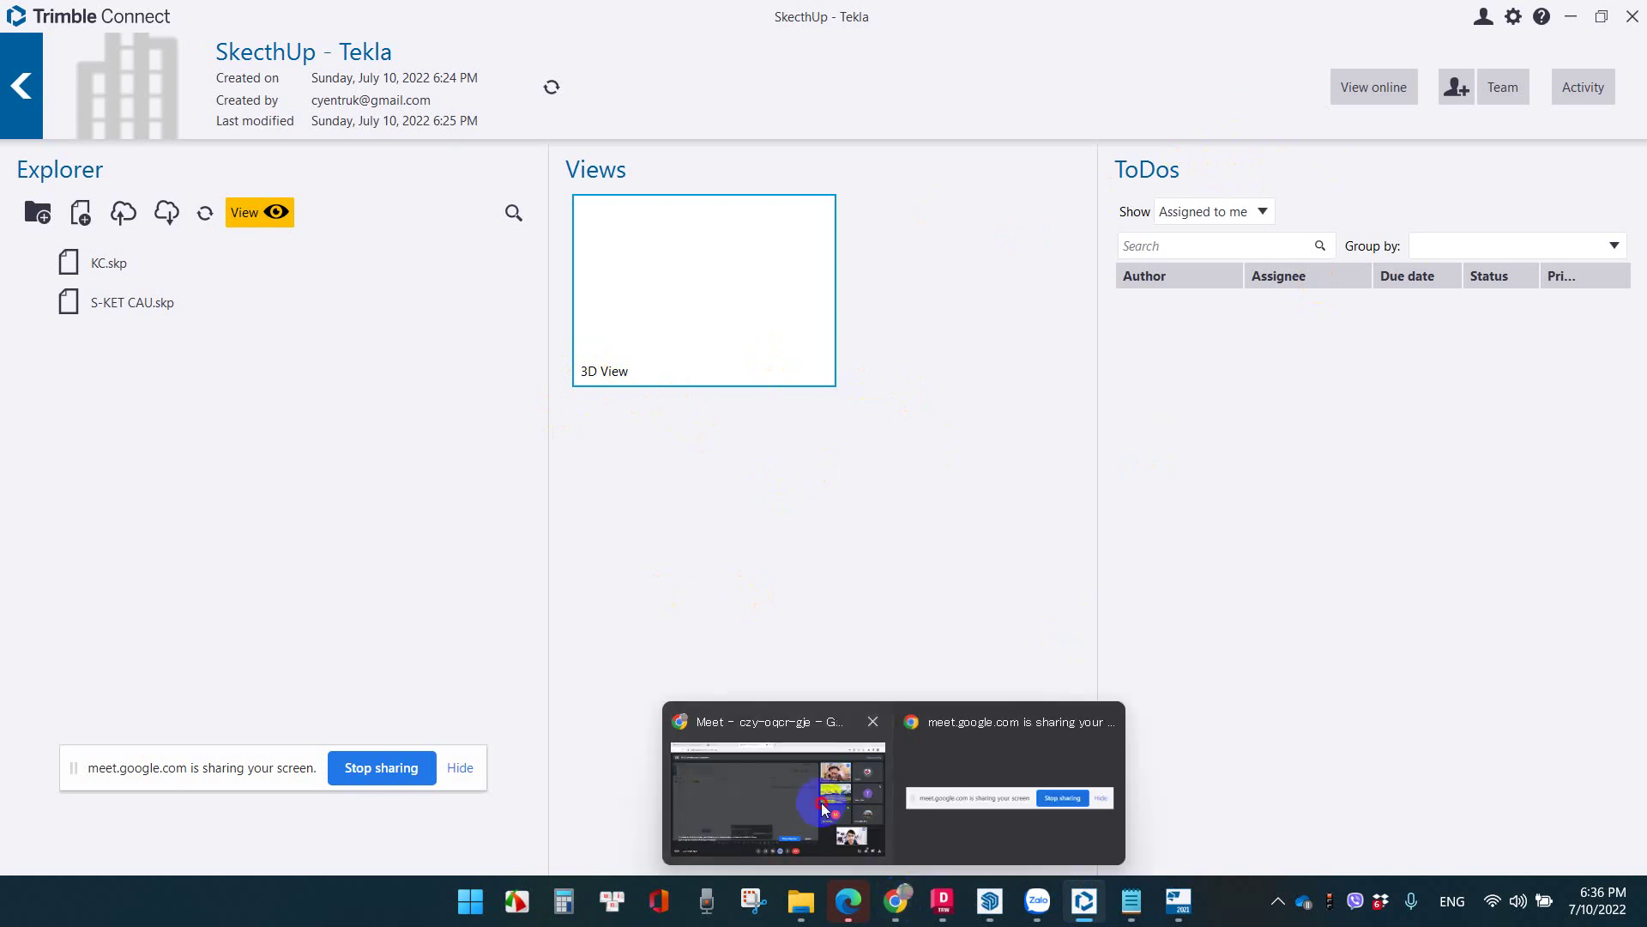
{"action": "left_click", "coordinate": [821, 798]}
{"action": "left_click", "coordinate": [803, 17]}
{"action": "left_click", "coordinate": [845, 91]}
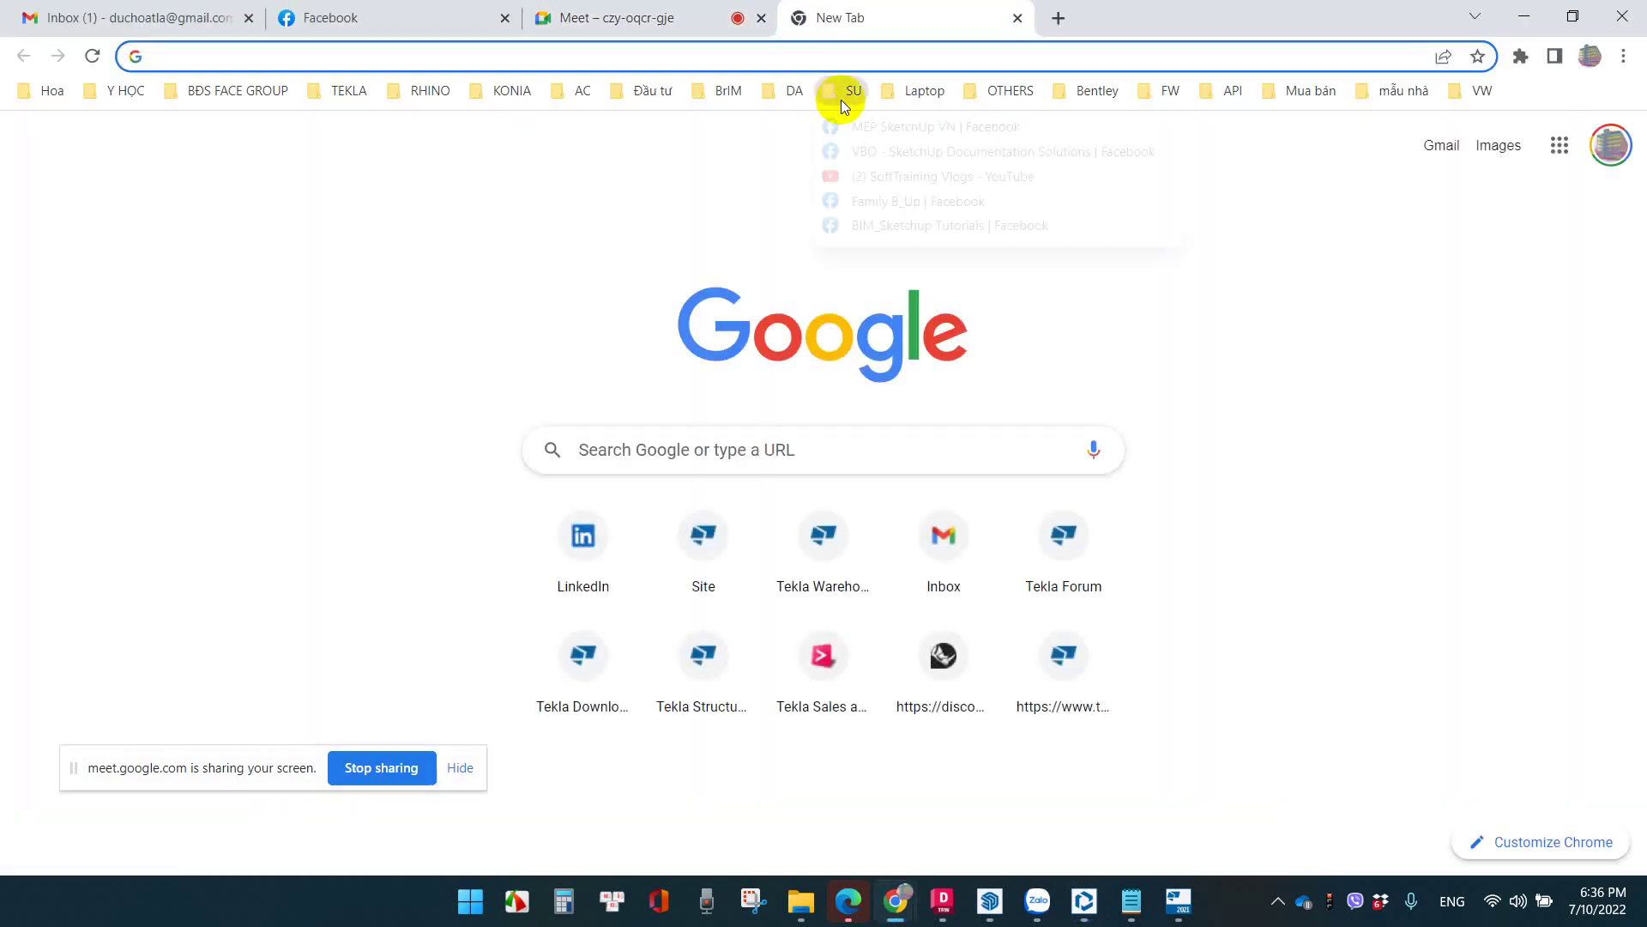
{"action": "left_click", "coordinate": [865, 152]}
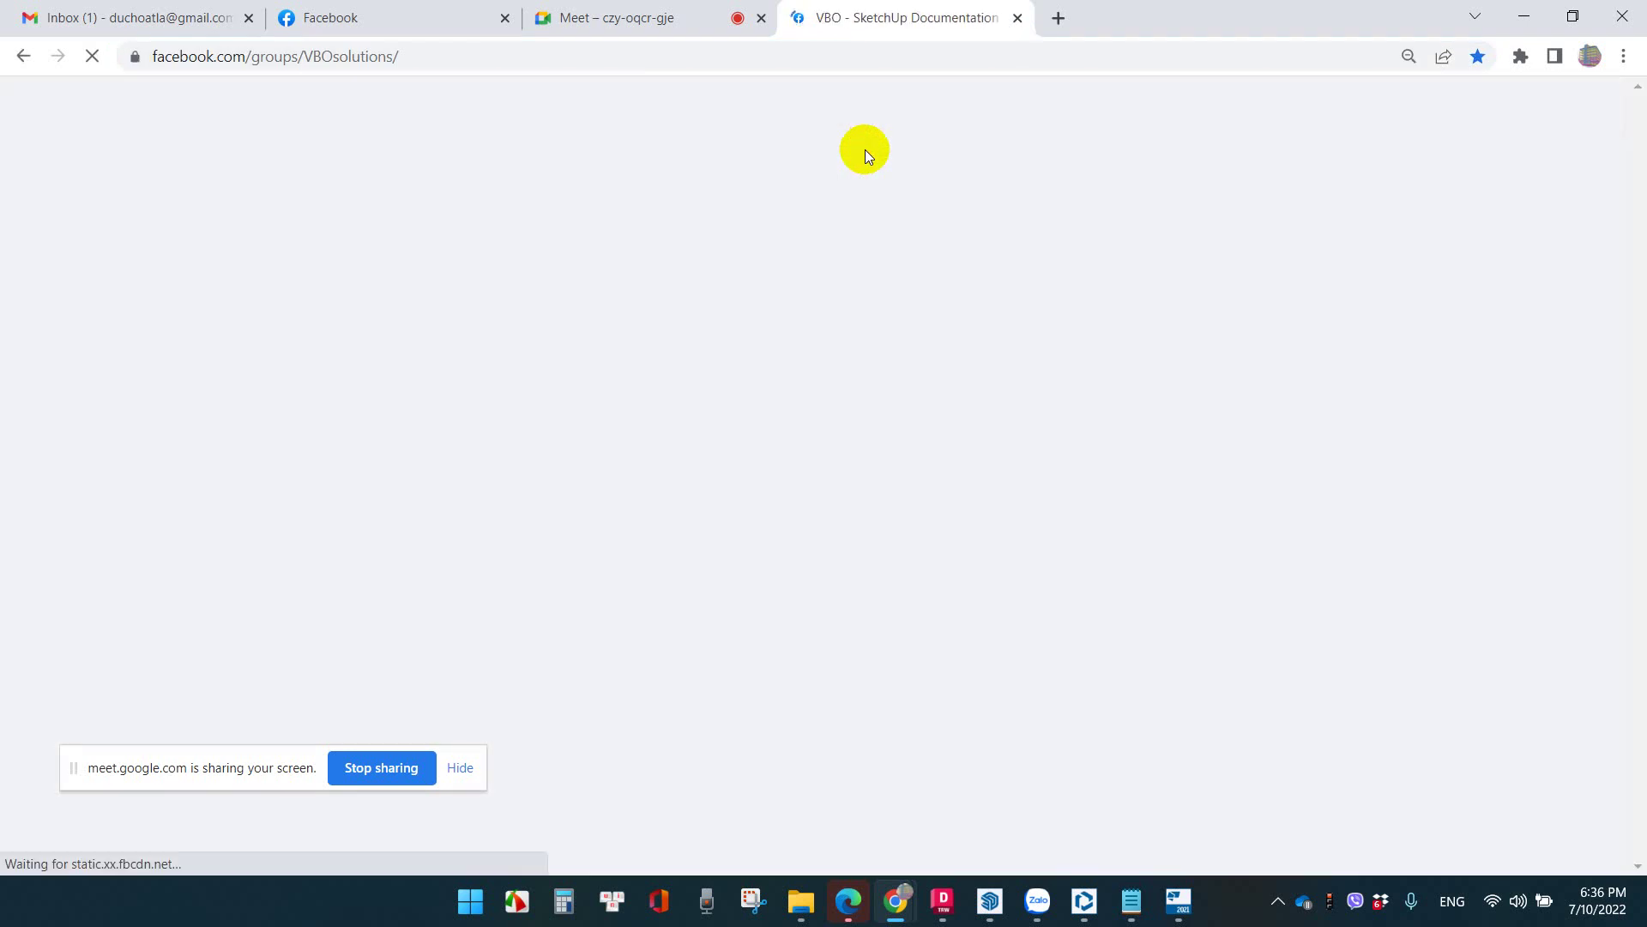
Scroll the group feed and open the 'Hệ thống Tag VBO' mind-map photo full size
{"action": "scroll", "coordinate": [837, 192], "scroll_direction": "down", "scroll_amount": 5}
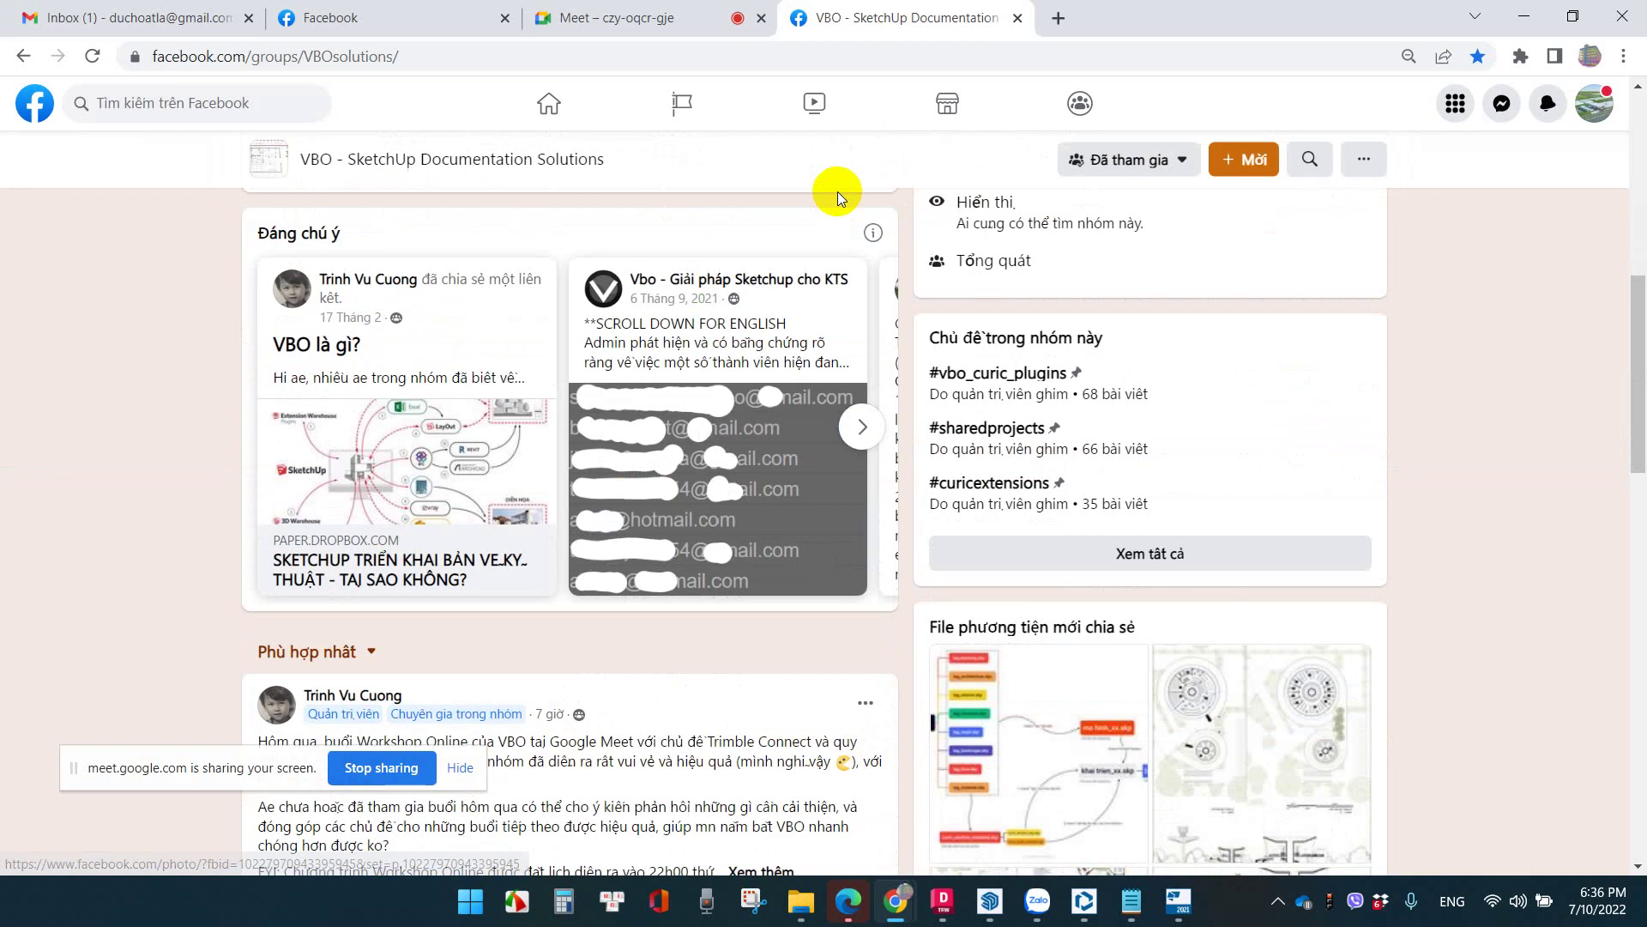
{"action": "scroll", "coordinate": [724, 604], "scroll_direction": "down", "scroll_amount": 5}
{"action": "scroll", "coordinate": [724, 604], "scroll_direction": "down", "scroll_amount": 4}
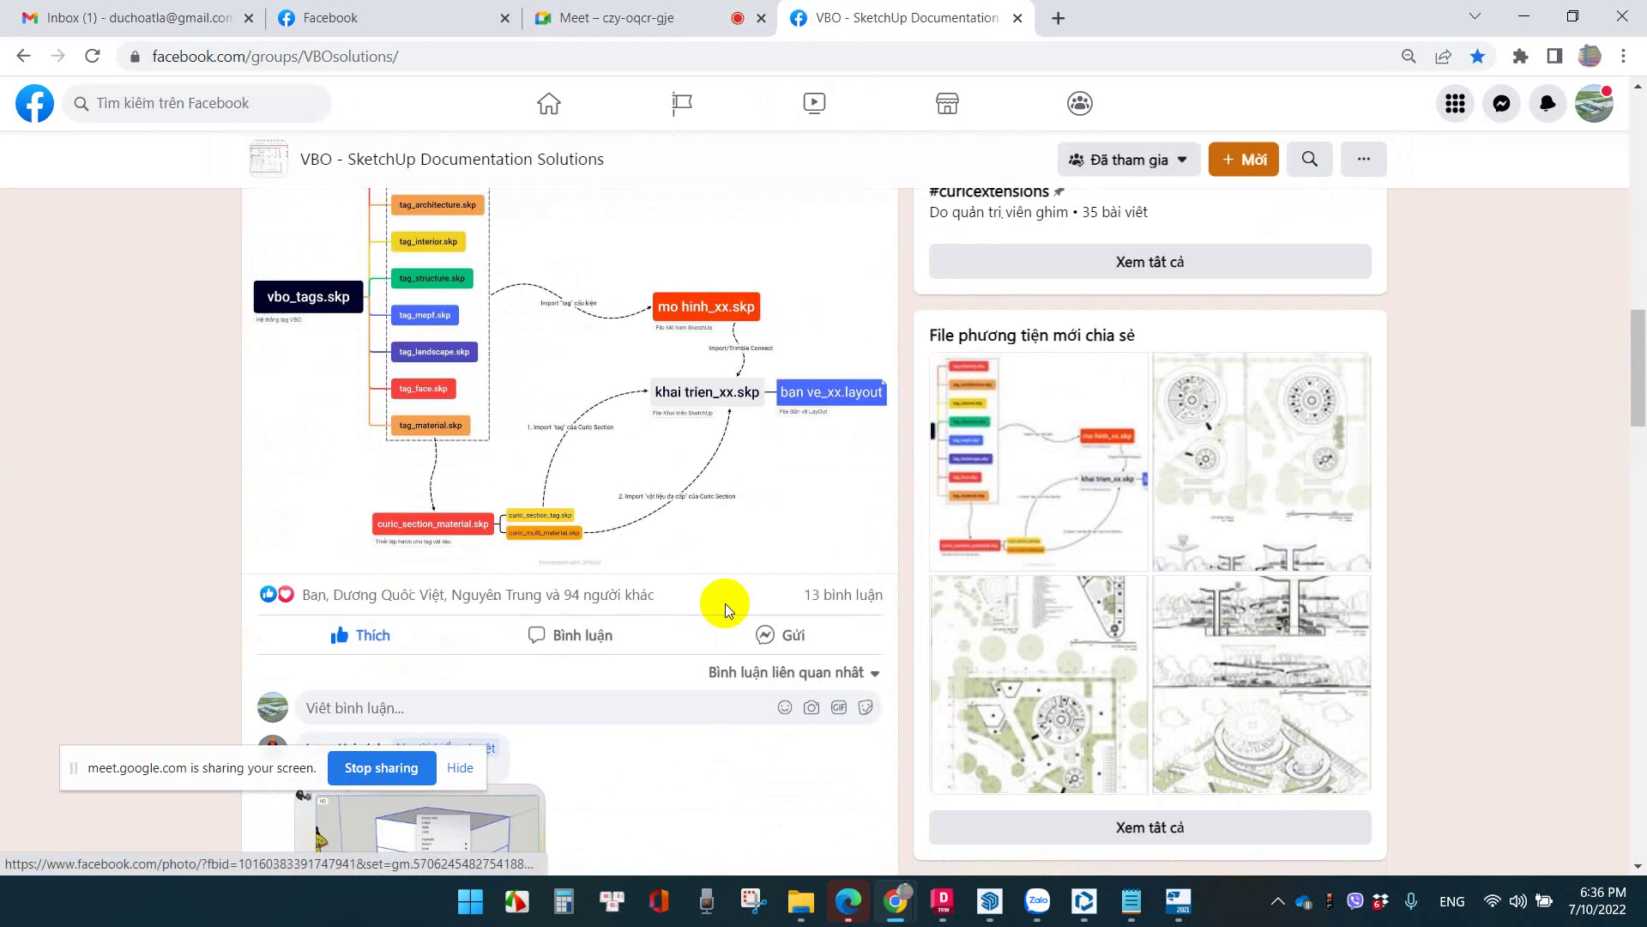
{"action": "scroll", "coordinate": [724, 604], "scroll_direction": "up", "scroll_amount": 2}
{"action": "scroll", "coordinate": [724, 600], "scroll_direction": "down", "scroll_amount": 9}
{"action": "scroll", "coordinate": [721, 599], "scroll_direction": "down", "scroll_amount": 5}
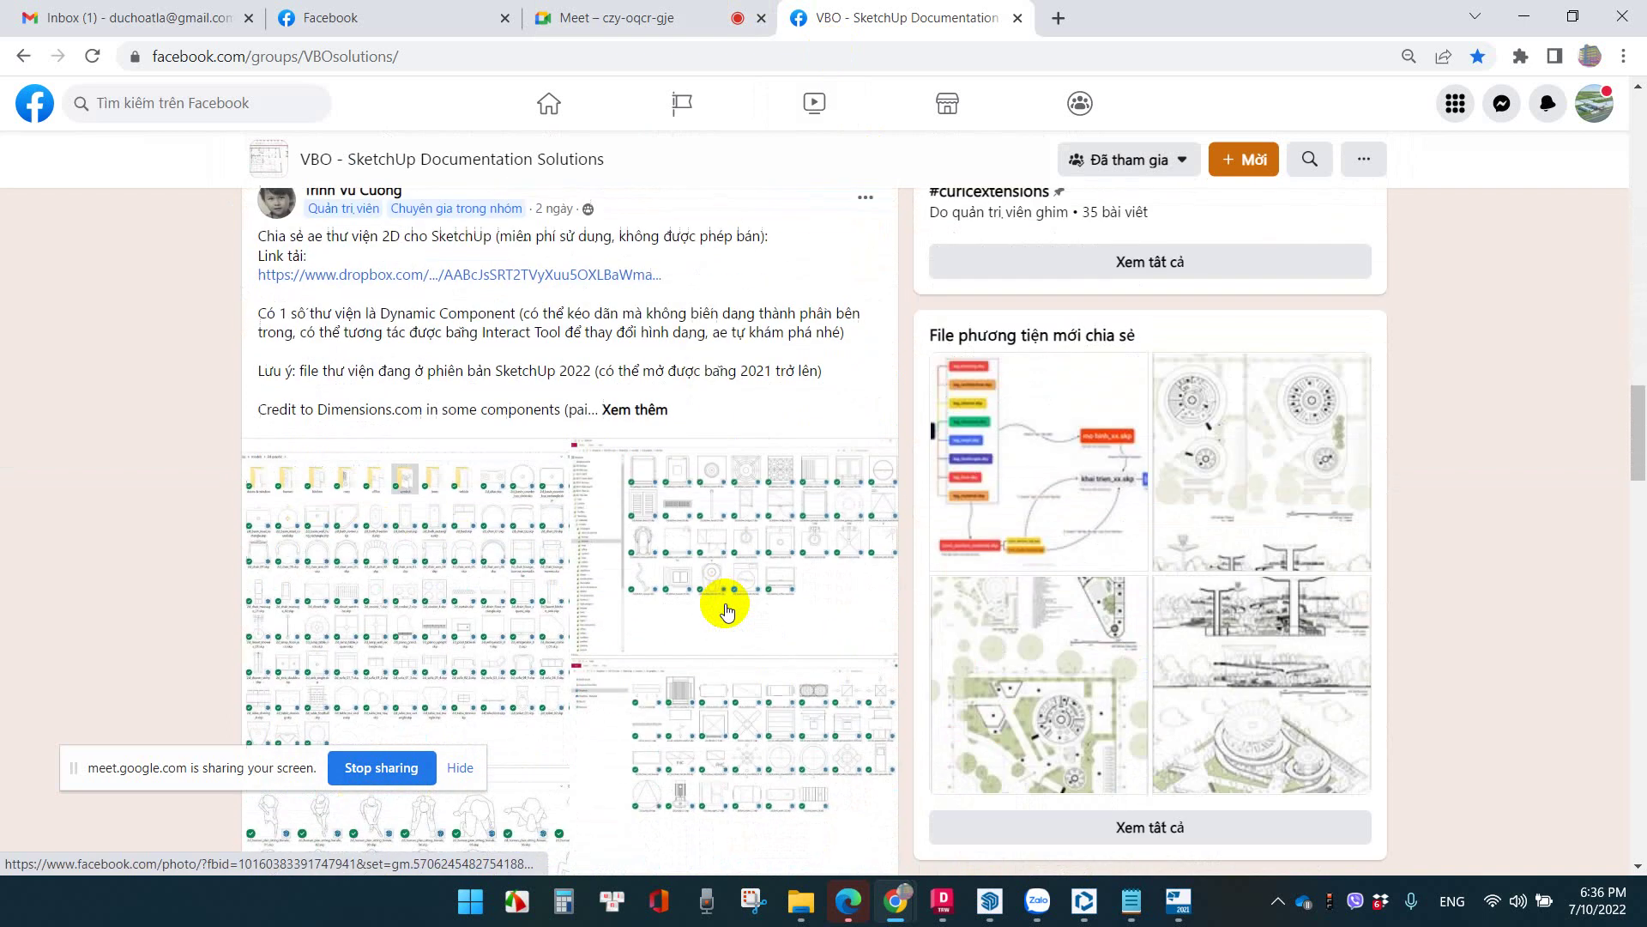
{"action": "scroll", "coordinate": [618, 545], "scroll_direction": "down", "scroll_amount": 2}
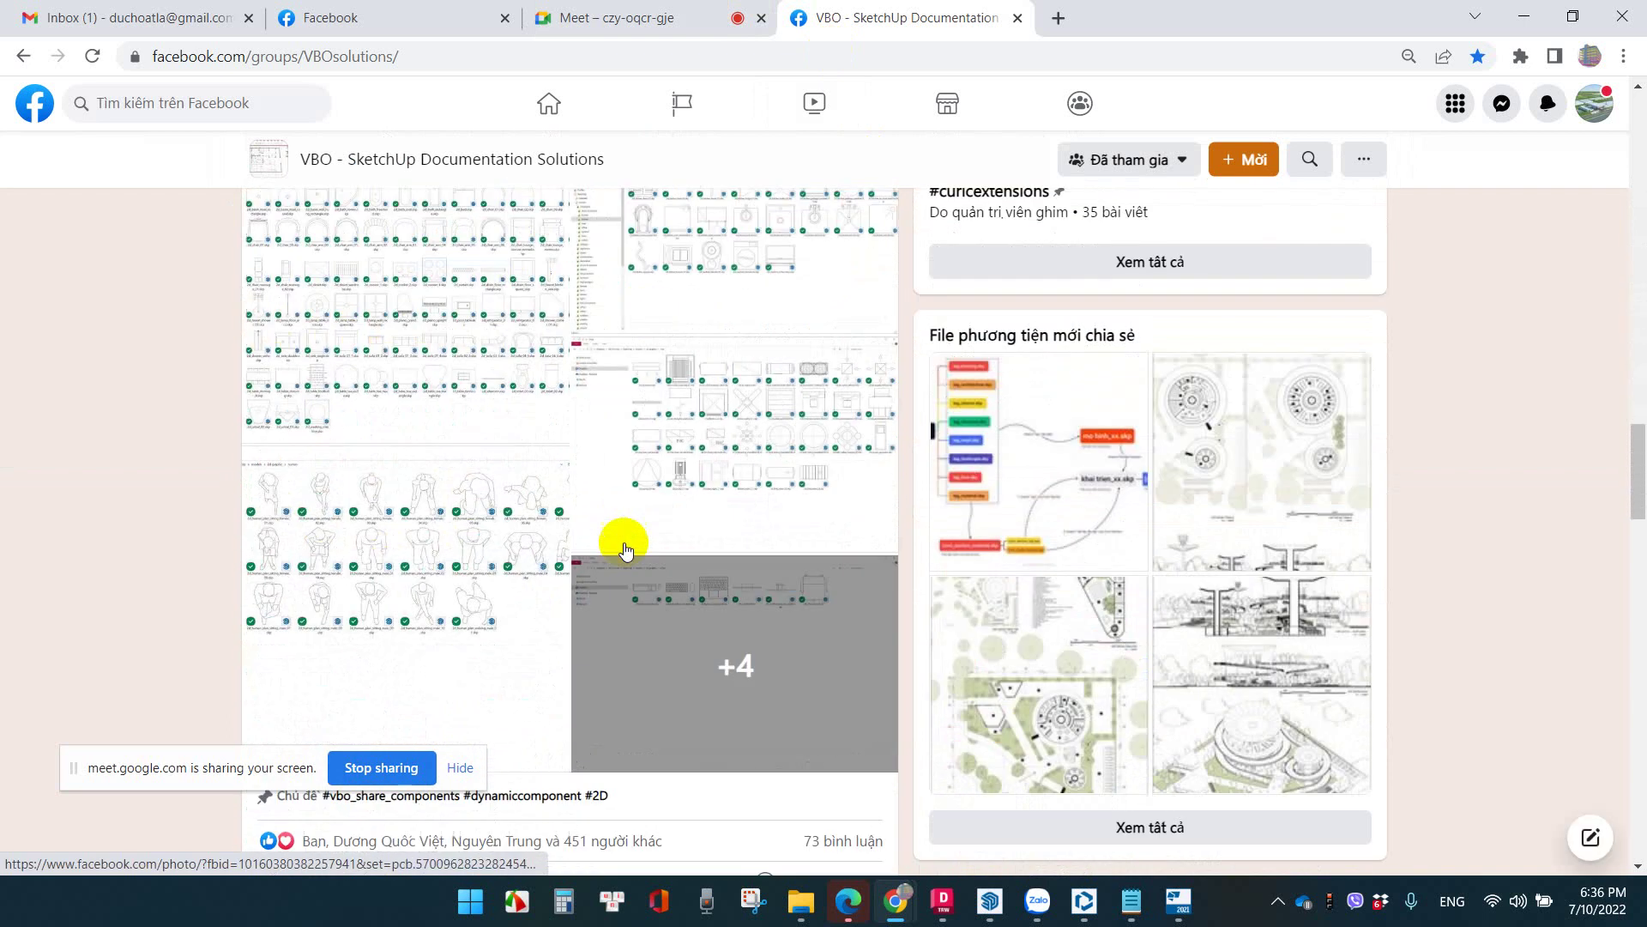
{"action": "scroll", "coordinate": [626, 550], "scroll_direction": "down", "scroll_amount": 3}
{"action": "scroll", "coordinate": [625, 549], "scroll_direction": "down", "scroll_amount": 3}
{"action": "scroll", "coordinate": [624, 549], "scroll_direction": "up", "scroll_amount": 7}
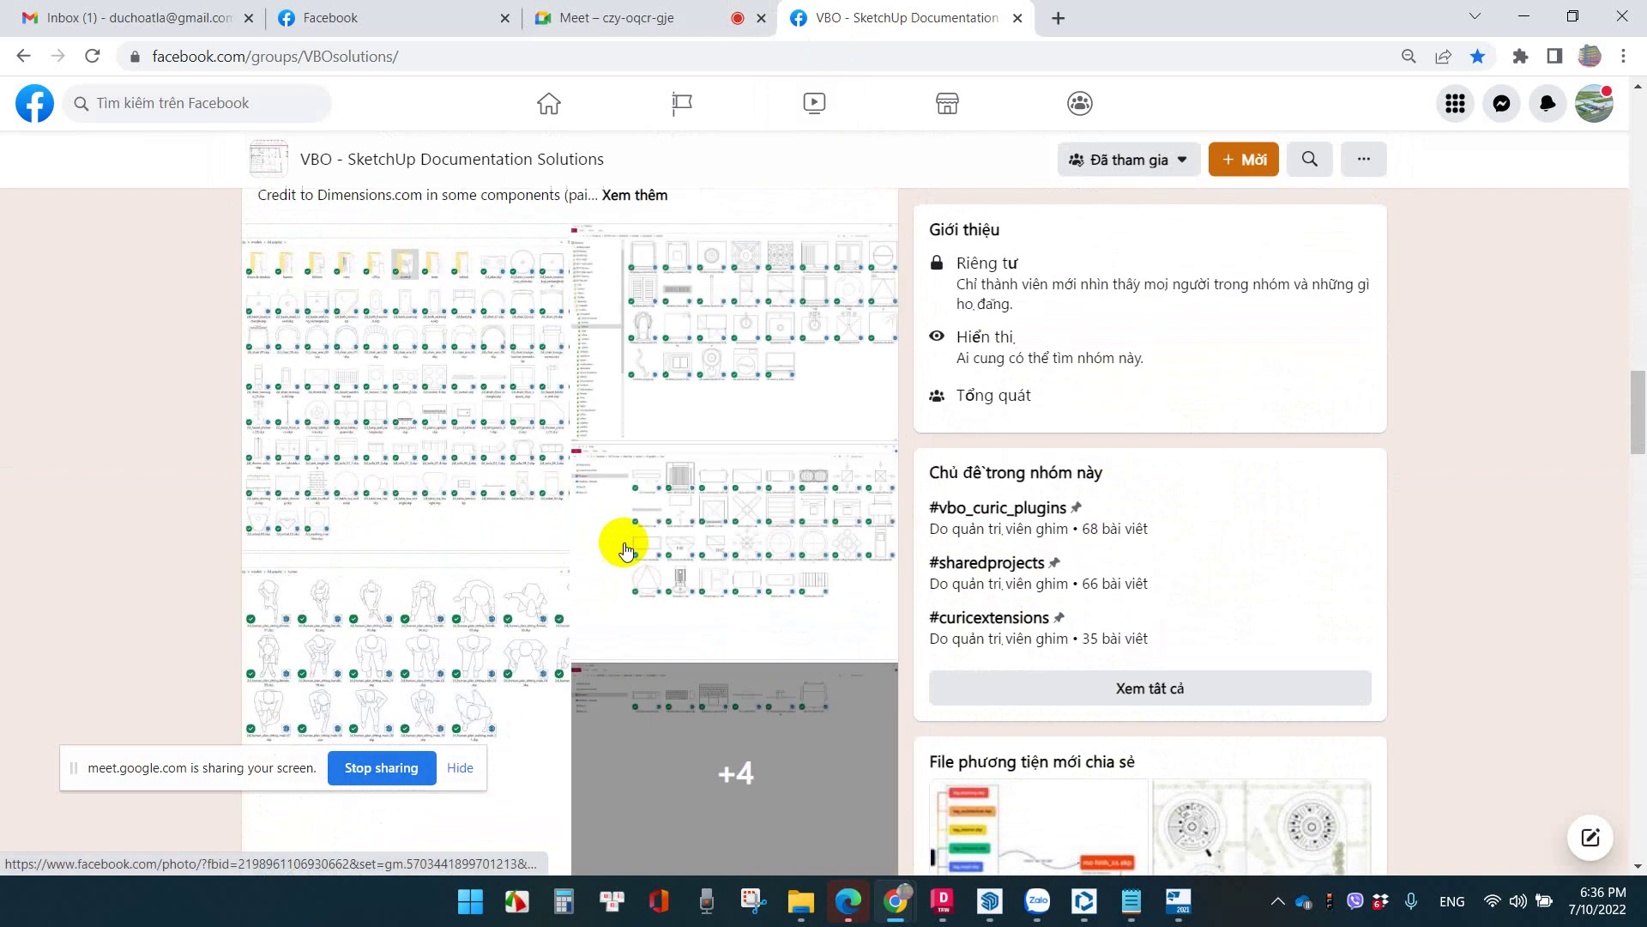
{"action": "scroll", "coordinate": [625, 549], "scroll_direction": "up", "scroll_amount": 3}
{"action": "scroll", "coordinate": [625, 542], "scroll_direction": "down", "scroll_amount": 1}
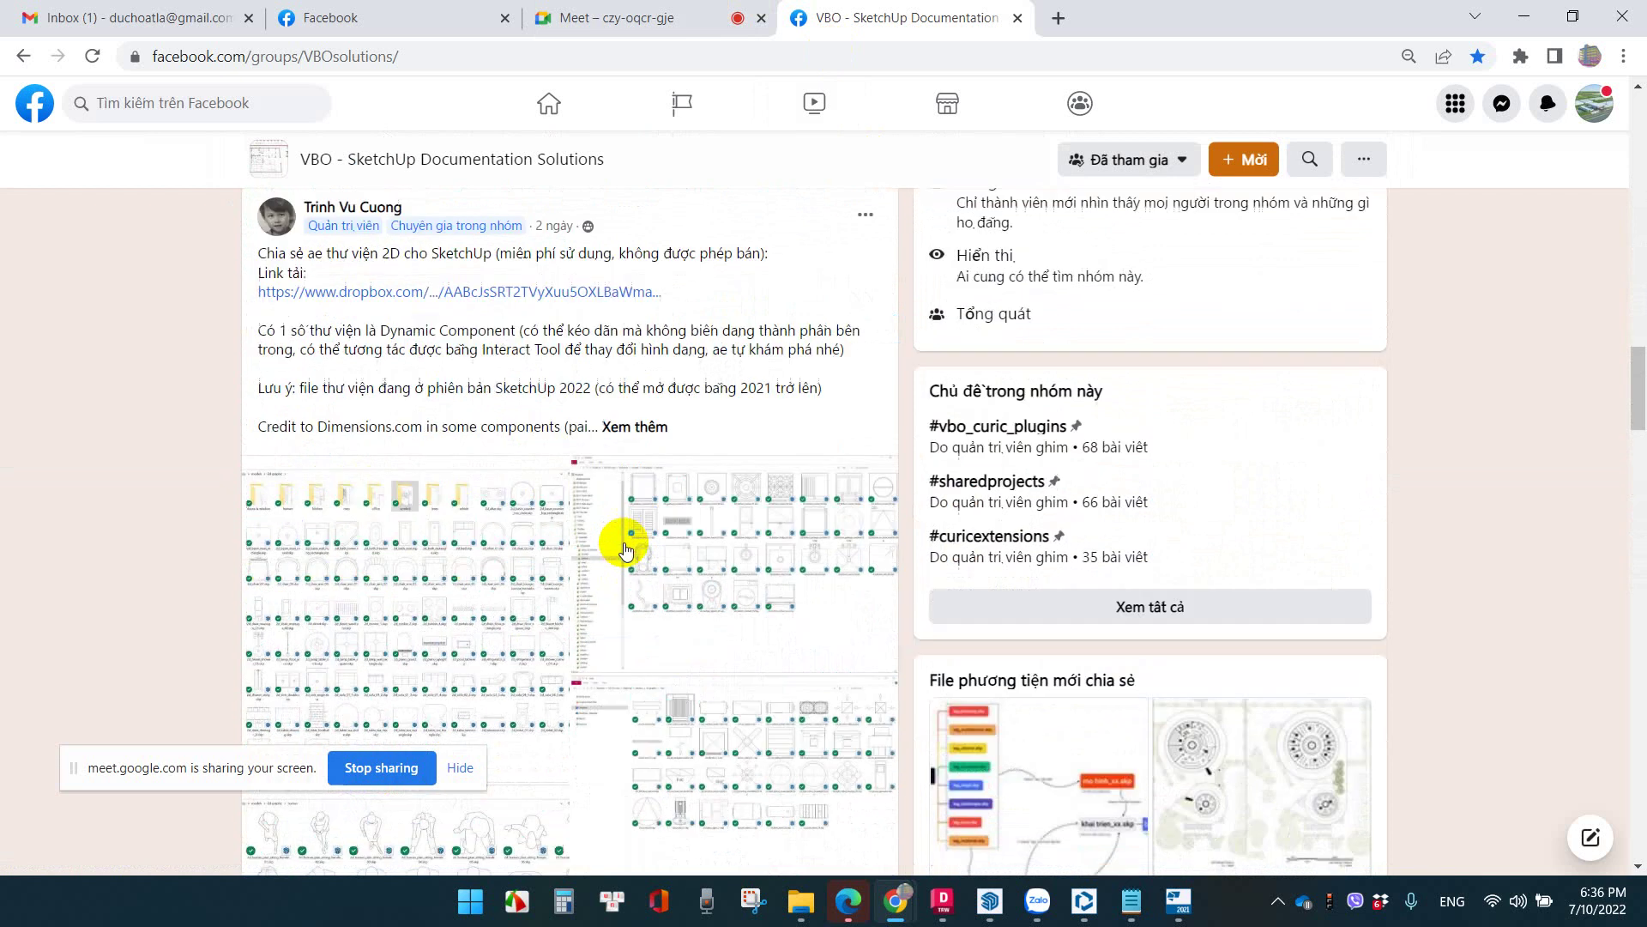
{"action": "scroll", "coordinate": [625, 542], "scroll_direction": "down", "scroll_amount": 3}
{"action": "scroll", "coordinate": [626, 550], "scroll_direction": "down", "scroll_amount": 4}
{"action": "scroll", "coordinate": [625, 550], "scroll_direction": "down", "scroll_amount": 5}
{"action": "scroll", "coordinate": [625, 550], "scroll_direction": "down", "scroll_amount": 8}
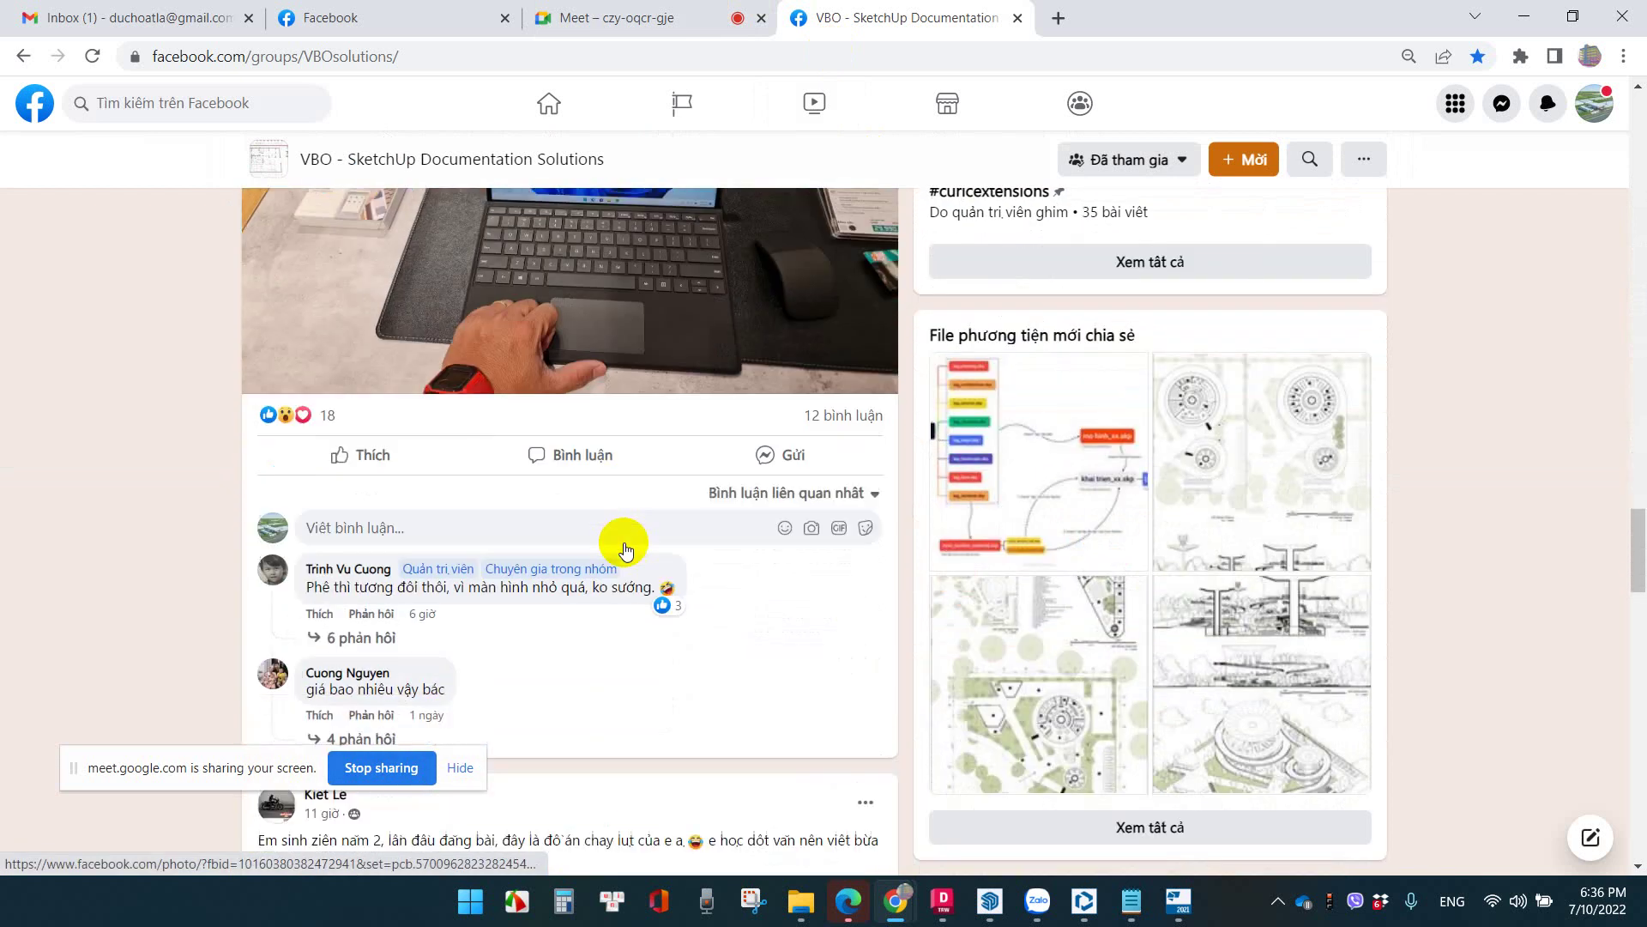
{"action": "scroll", "coordinate": [625, 550], "scroll_direction": "down", "scroll_amount": 7}
{"action": "scroll", "coordinate": [625, 550], "scroll_direction": "up", "scroll_amount": 3}
{"action": "scroll", "coordinate": [625, 550], "scroll_direction": "down", "scroll_amount": 3}
{"action": "scroll", "coordinate": [625, 550], "scroll_direction": "down", "scroll_amount": 8}
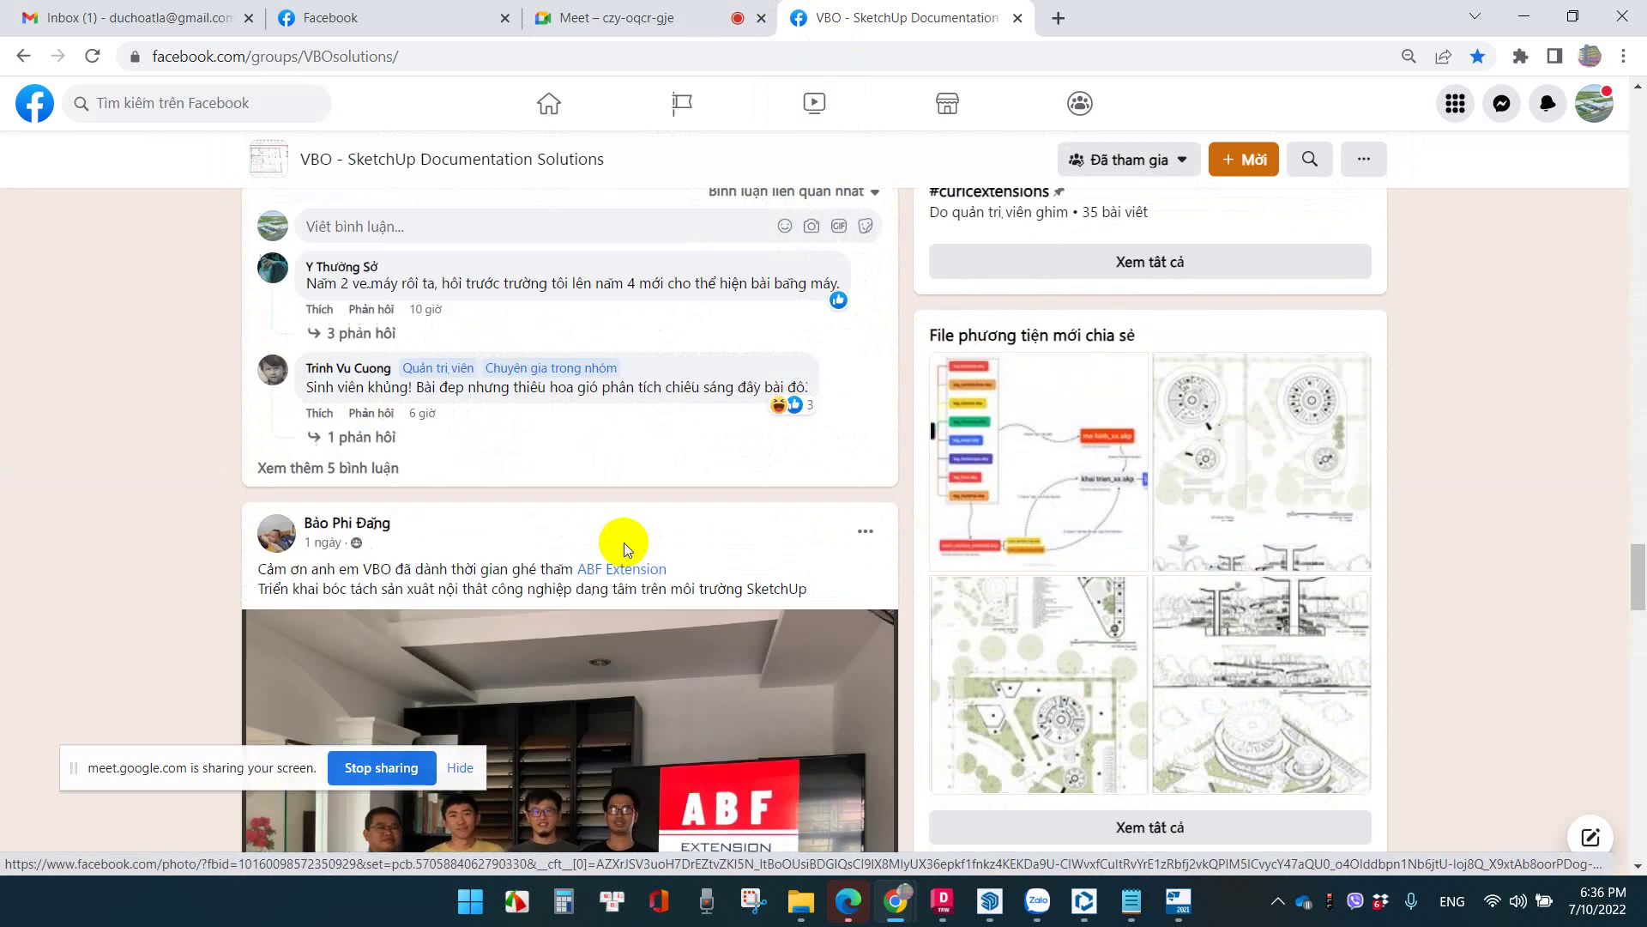
{"action": "scroll", "coordinate": [625, 550], "scroll_direction": "down", "scroll_amount": 5}
{"action": "scroll", "coordinate": [625, 550], "scroll_direction": "down", "scroll_amount": 8}
{"action": "scroll", "coordinate": [625, 550], "scroll_direction": "down", "scroll_amount": 5}
{"action": "scroll", "coordinate": [624, 550], "scroll_direction": "down", "scroll_amount": 4}
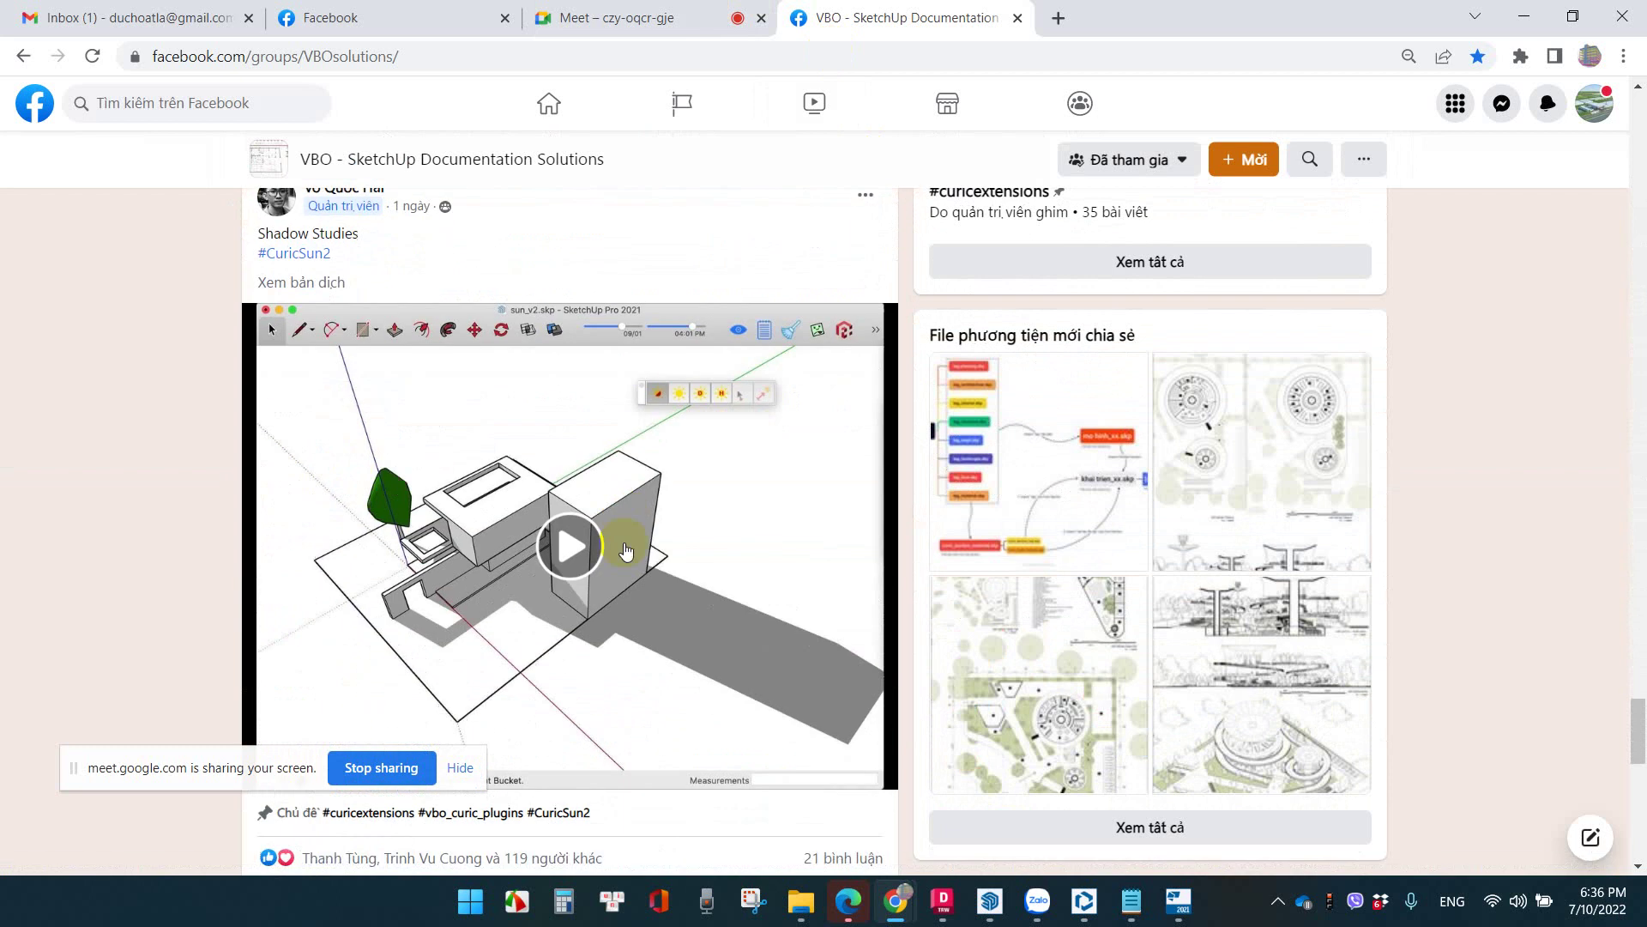
{"action": "scroll", "coordinate": [625, 550], "scroll_direction": "down", "scroll_amount": 10}
{"action": "scroll", "coordinate": [625, 550], "scroll_direction": "down", "scroll_amount": 5}
{"action": "scroll", "coordinate": [624, 550], "scroll_direction": "down", "scroll_amount": 10}
{"action": "scroll", "coordinate": [624, 550], "scroll_direction": "down", "scroll_amount": 5}
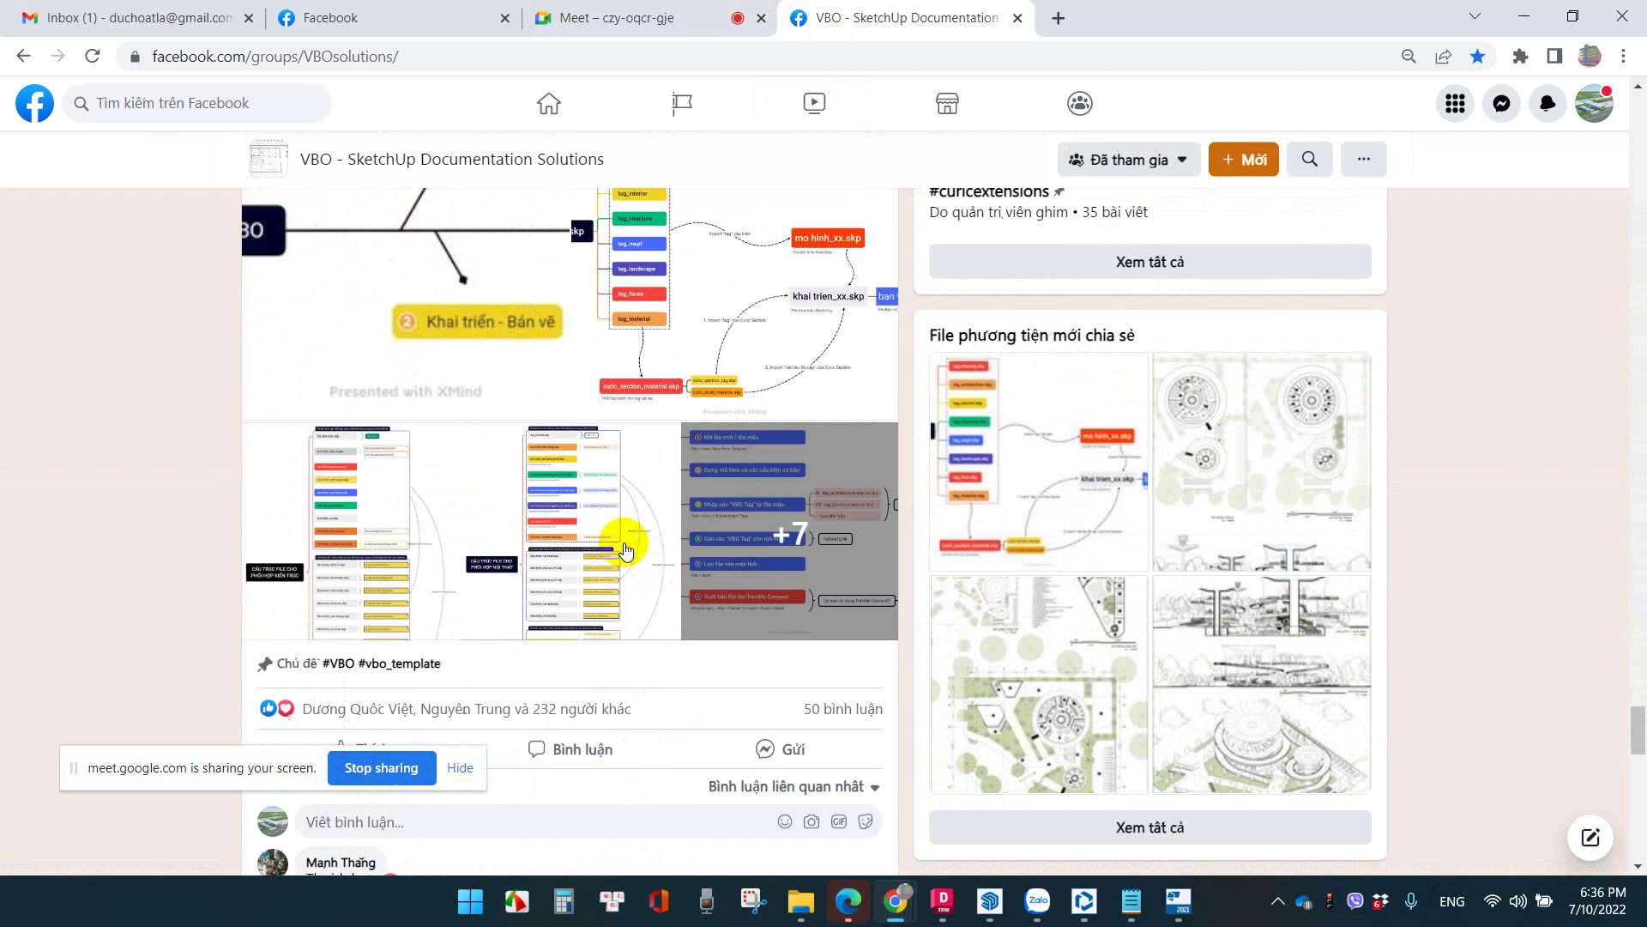
{"action": "scroll", "coordinate": [618, 544], "scroll_direction": "up", "scroll_amount": 1}
{"action": "scroll", "coordinate": [618, 544], "scroll_direction": "up", "scroll_amount": 2}
{"action": "left_click", "coordinate": [422, 516]}
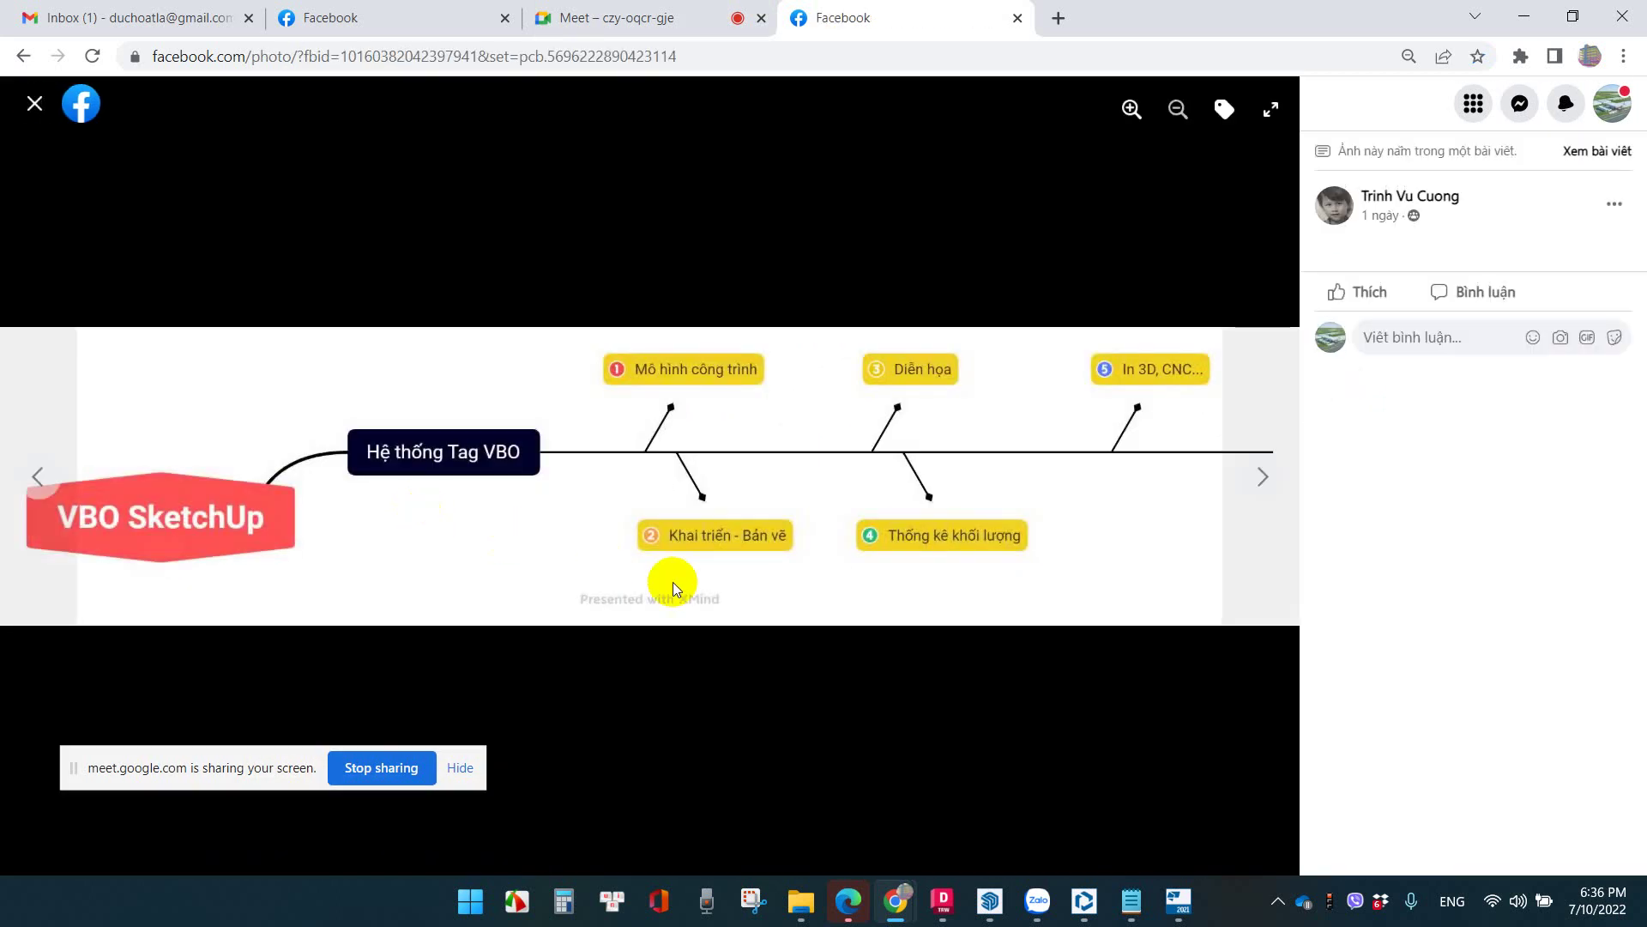
Browse the post's diagrams to reach the architecture file-structure mind map
{"action": "left_click", "coordinate": [1254, 483]}
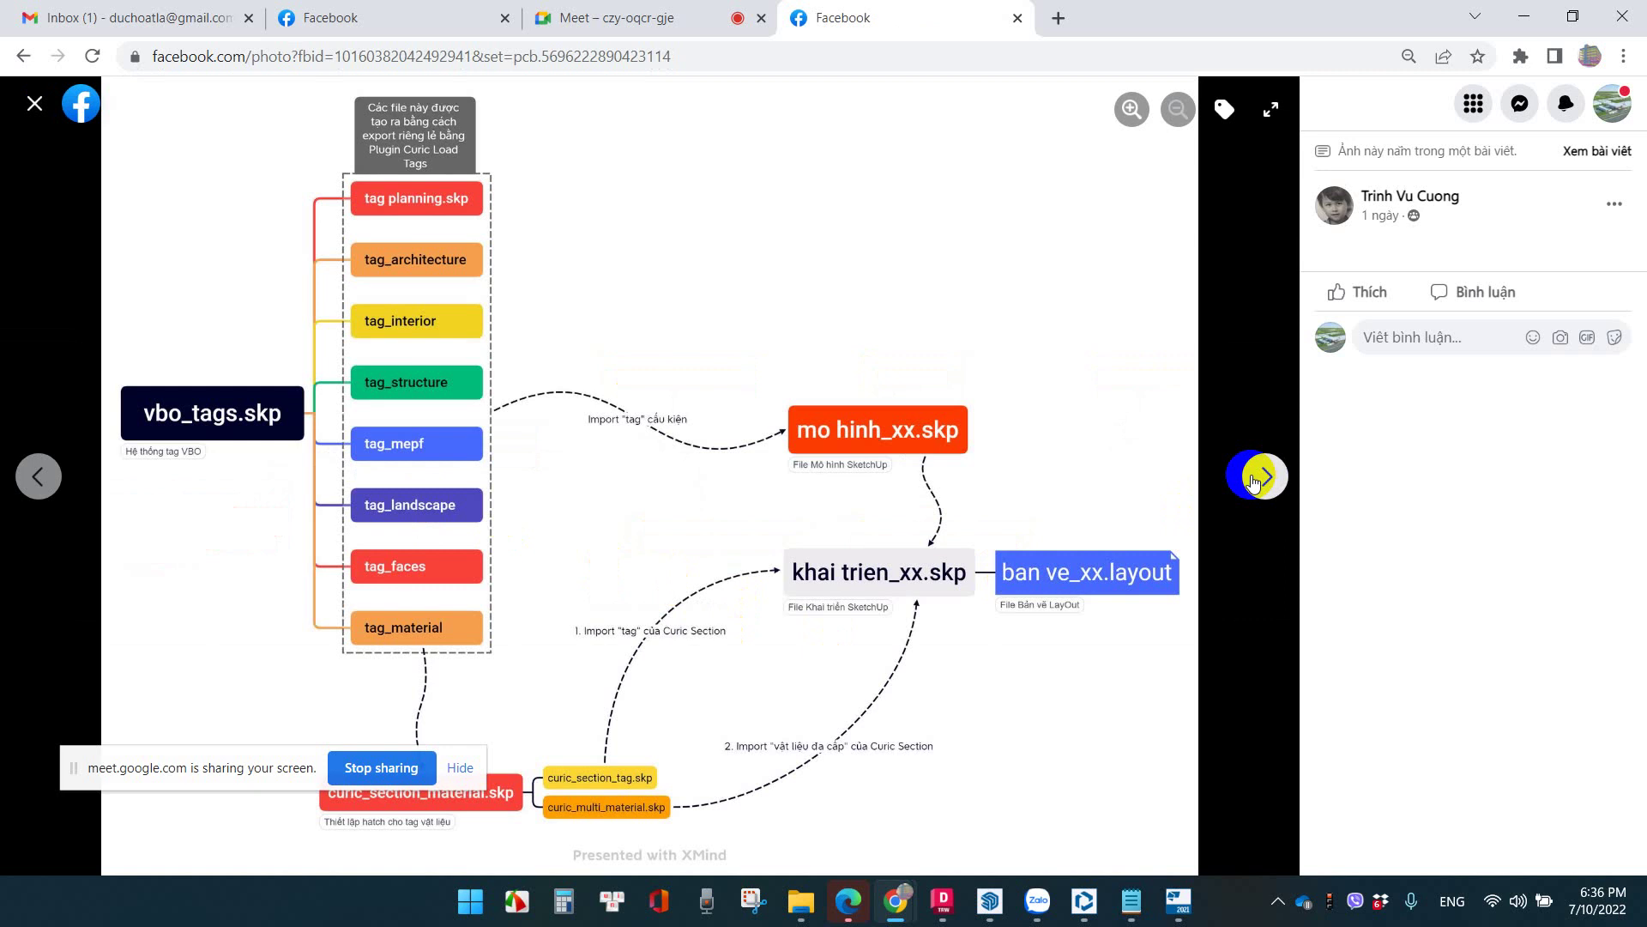
{"action": "left_click", "coordinate": [1253, 483]}
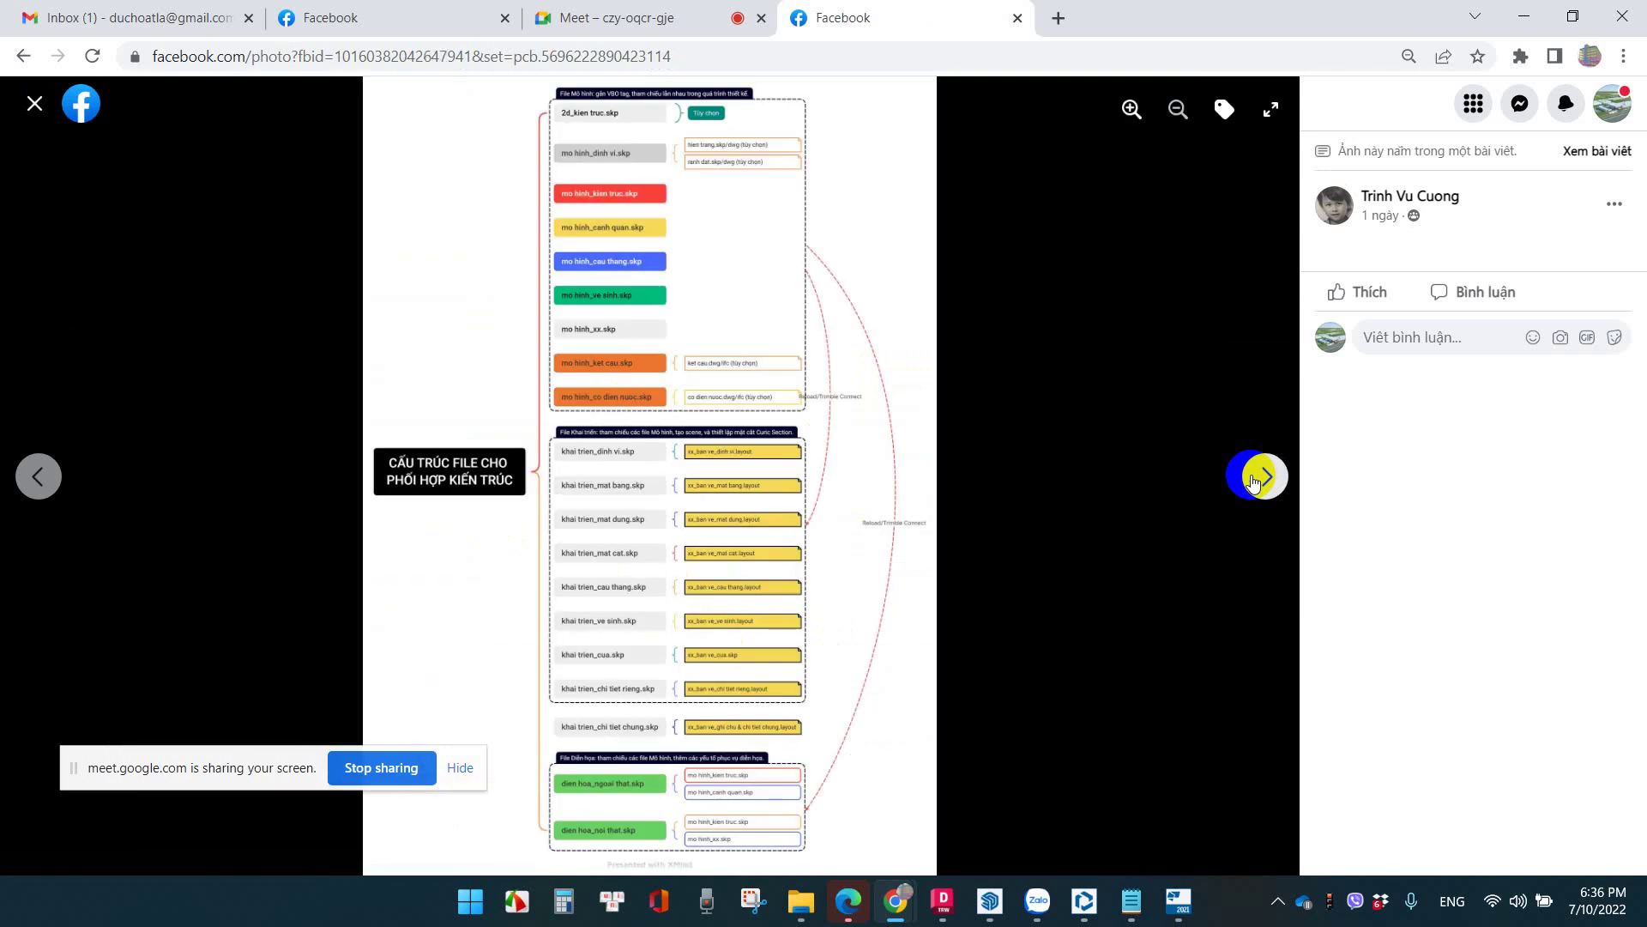
{"action": "left_click", "coordinate": [1254, 483]}
{"action": "left_click", "coordinate": [38, 476]}
Save the diagram image as a JPG in Downloads and open the downloaded file
{"action": "right_click", "coordinate": [633, 610]}
{"action": "left_click", "coordinate": [674, 654]}
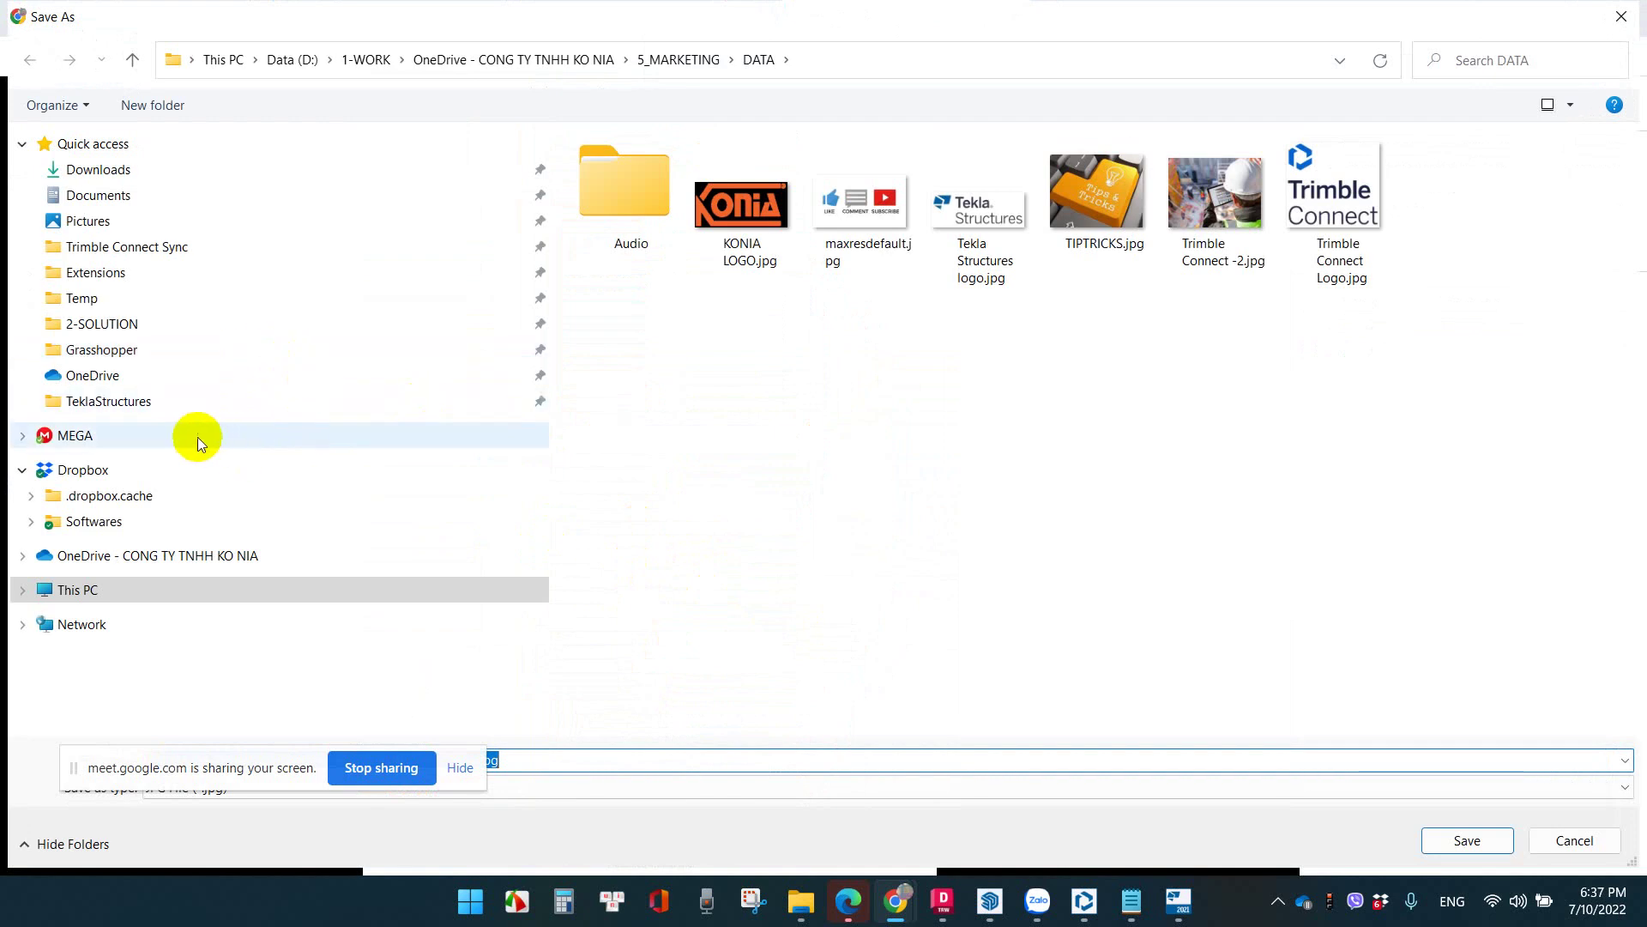
{"action": "left_click", "coordinate": [197, 435]}
{"action": "left_click", "coordinate": [114, 169]}
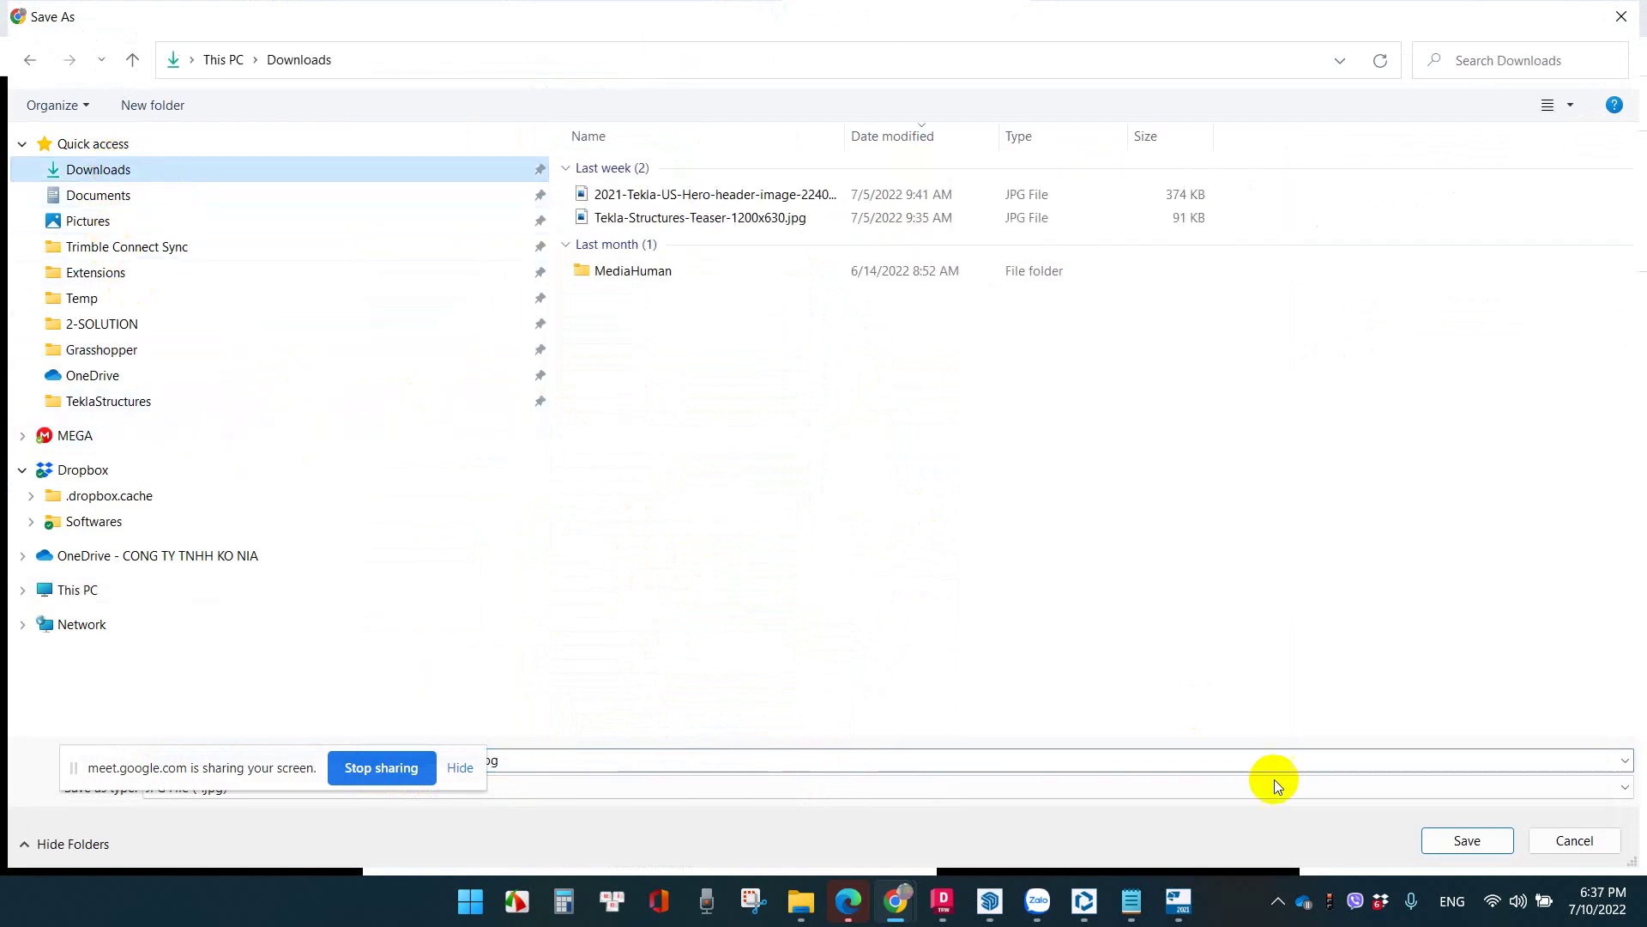
{"action": "left_click", "coordinate": [1458, 840]}
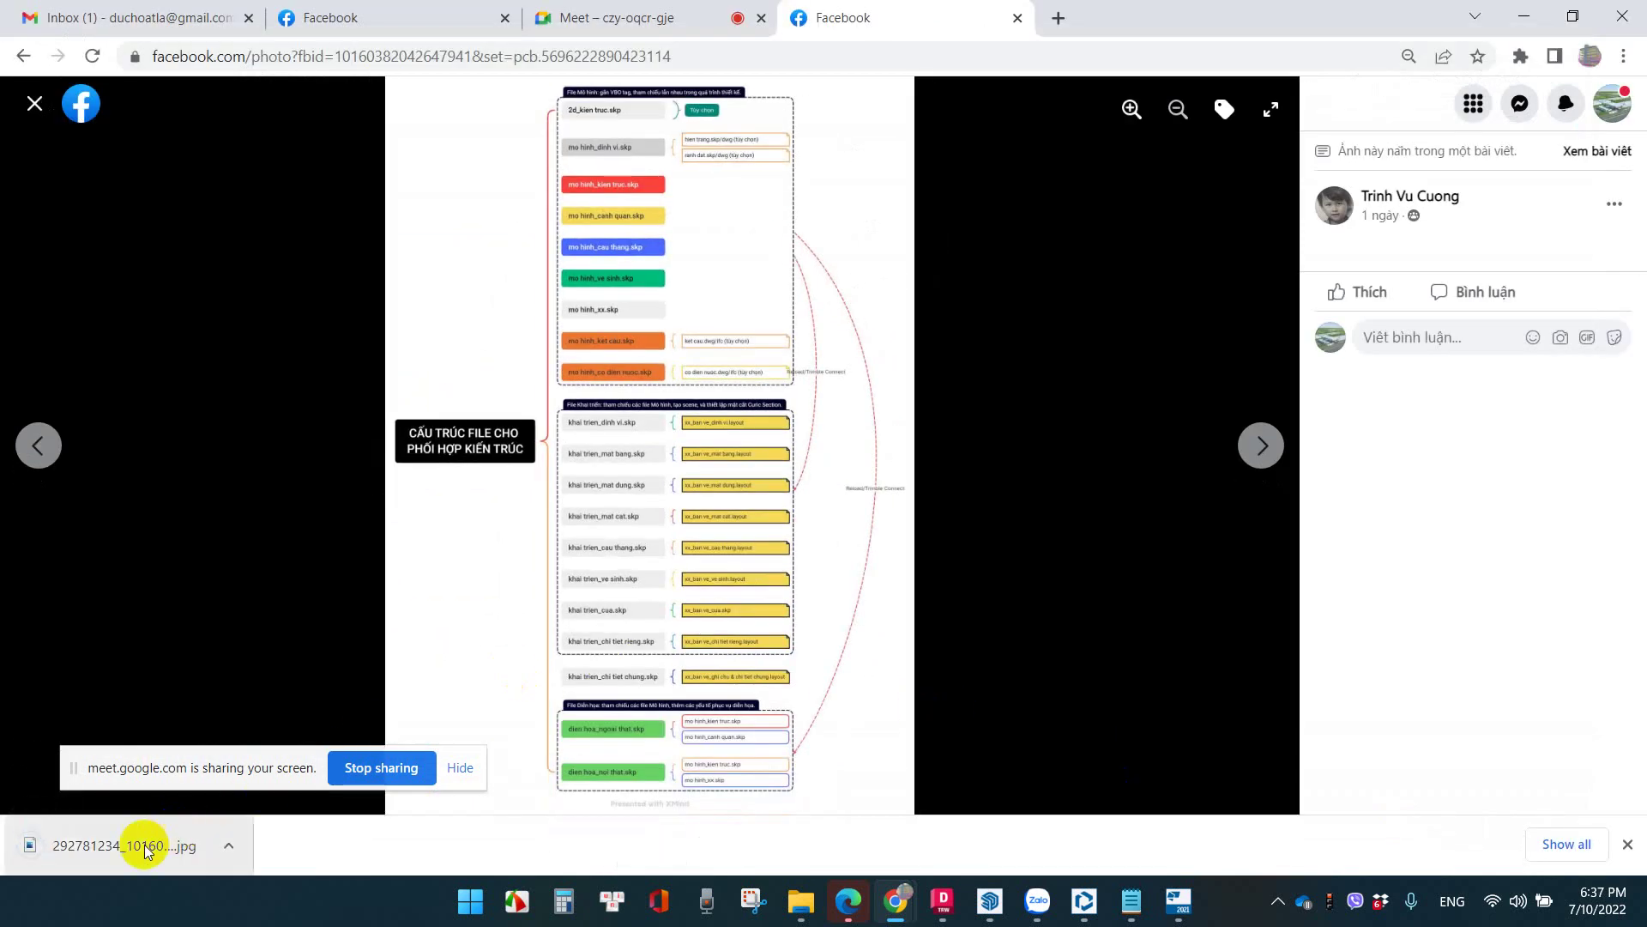
{"action": "left_click", "coordinate": [163, 851]}
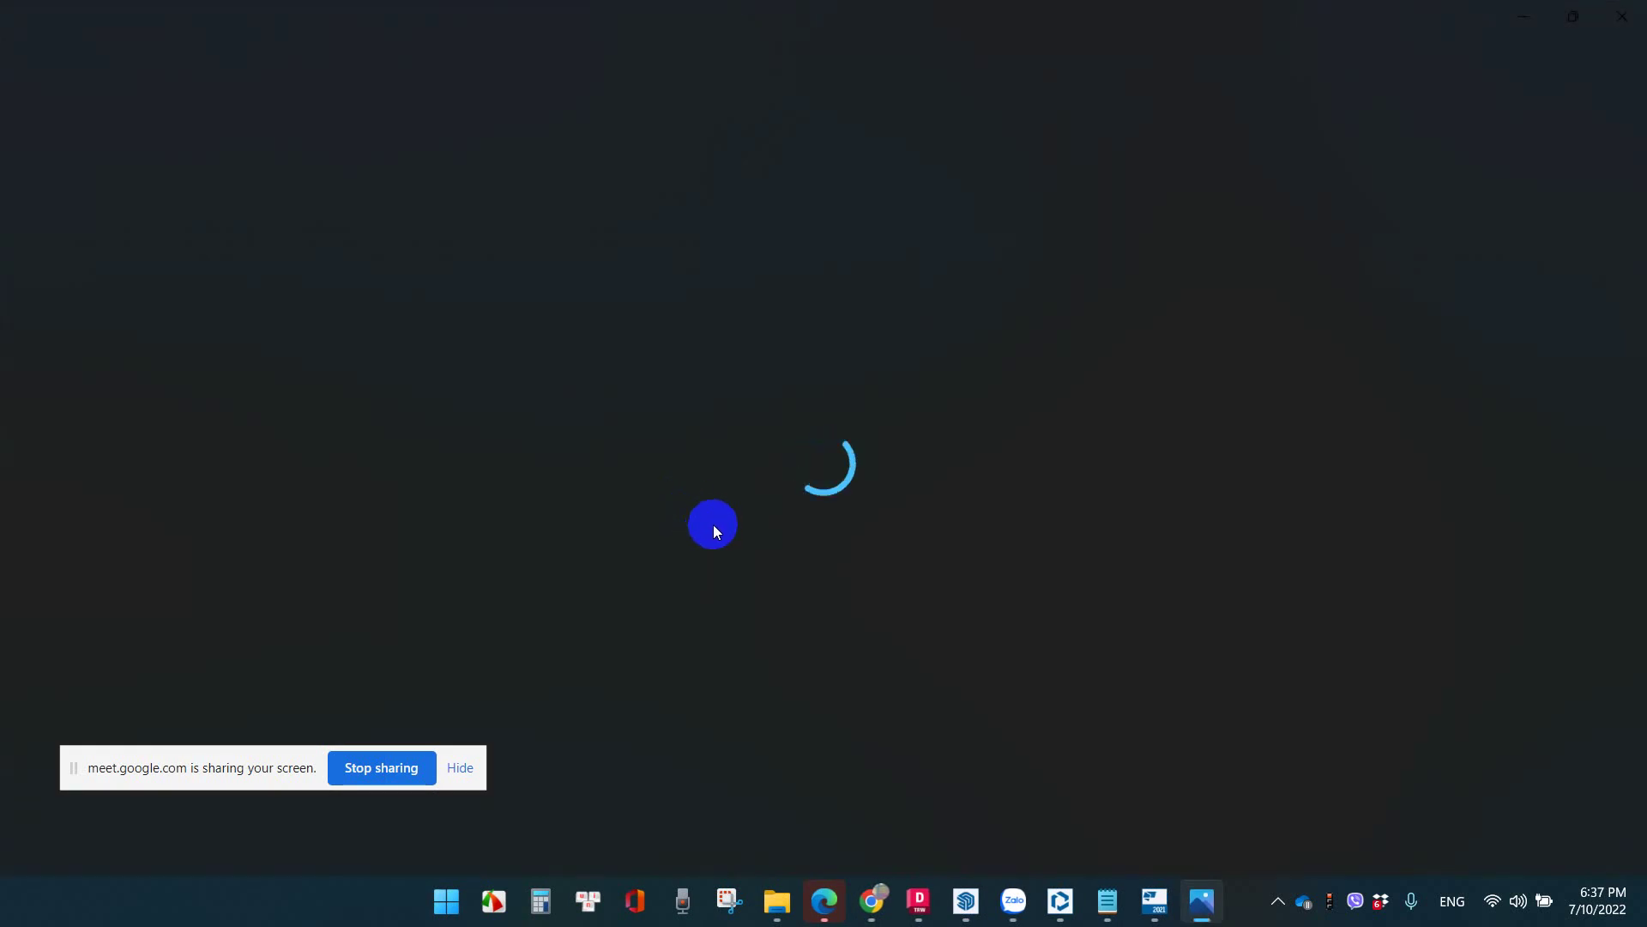
Zoom the downloaded diagram to 110% and pan to the mo hinh_canh quan.skp and khai trien rows
{"action": "scroll", "coordinate": [710, 526], "scroll_direction": "up", "scroll_amount": 1}
{"action": "scroll", "coordinate": [772, 625], "scroll_direction": "up", "scroll_amount": 3}
{"action": "scroll", "coordinate": [786, 643], "scroll_direction": "up", "scroll_amount": 1}
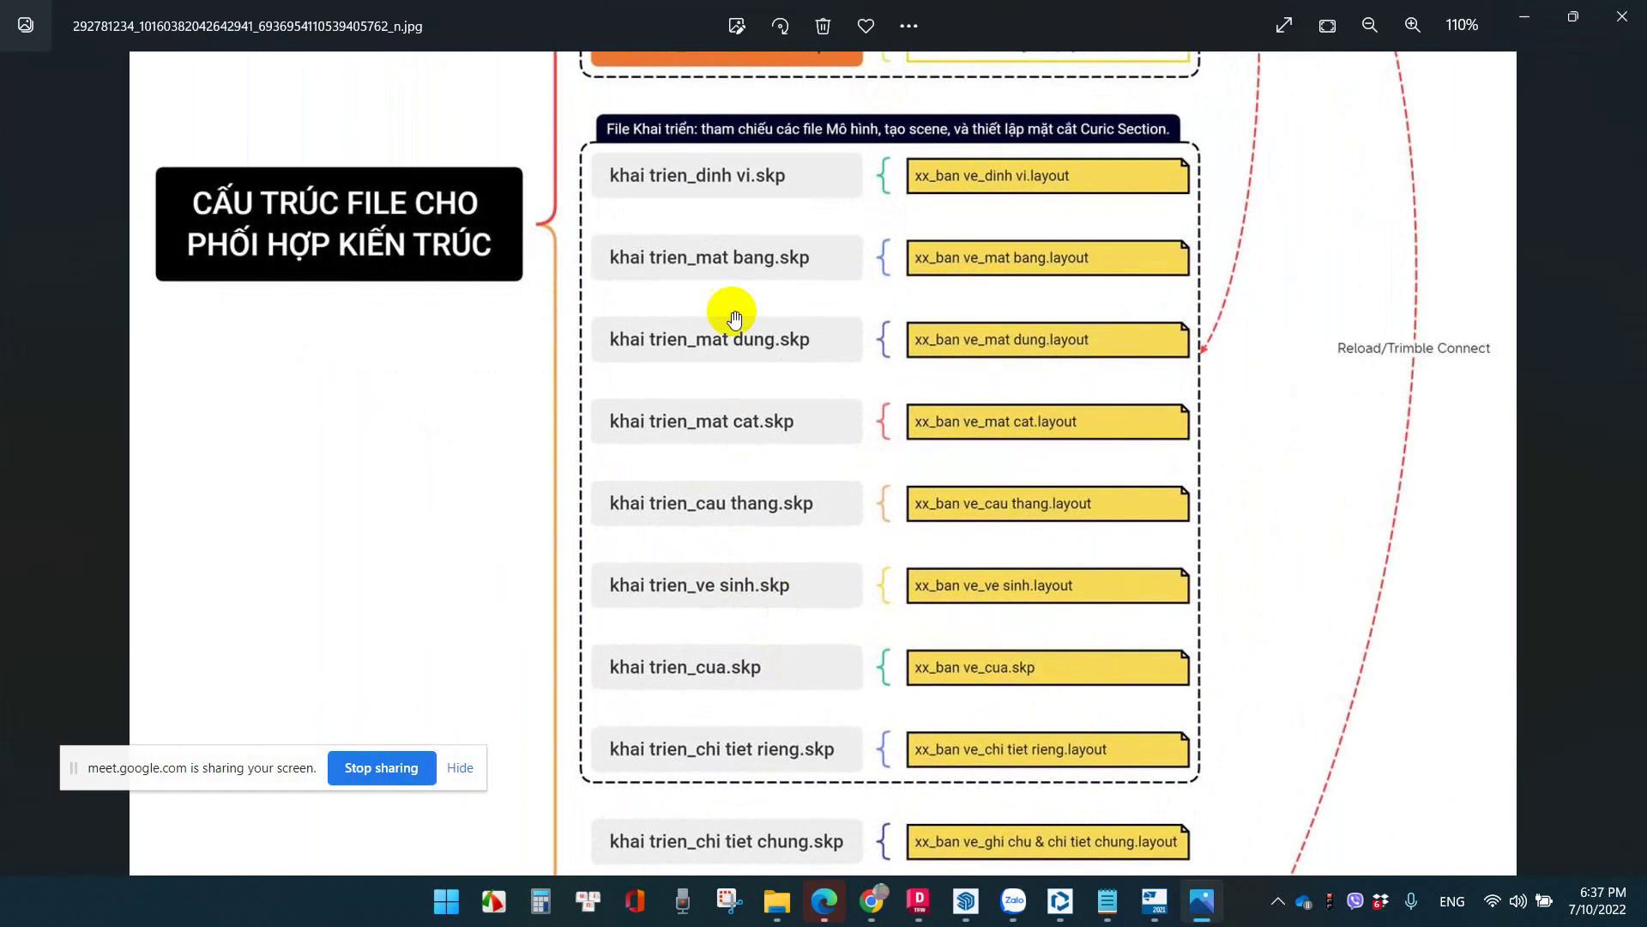
{"action": "scroll", "coordinate": [735, 320], "scroll_direction": "down", "scroll_amount": 3}
{"action": "scroll", "coordinate": [787, 395], "scroll_direction": "up", "scroll_amount": 5}
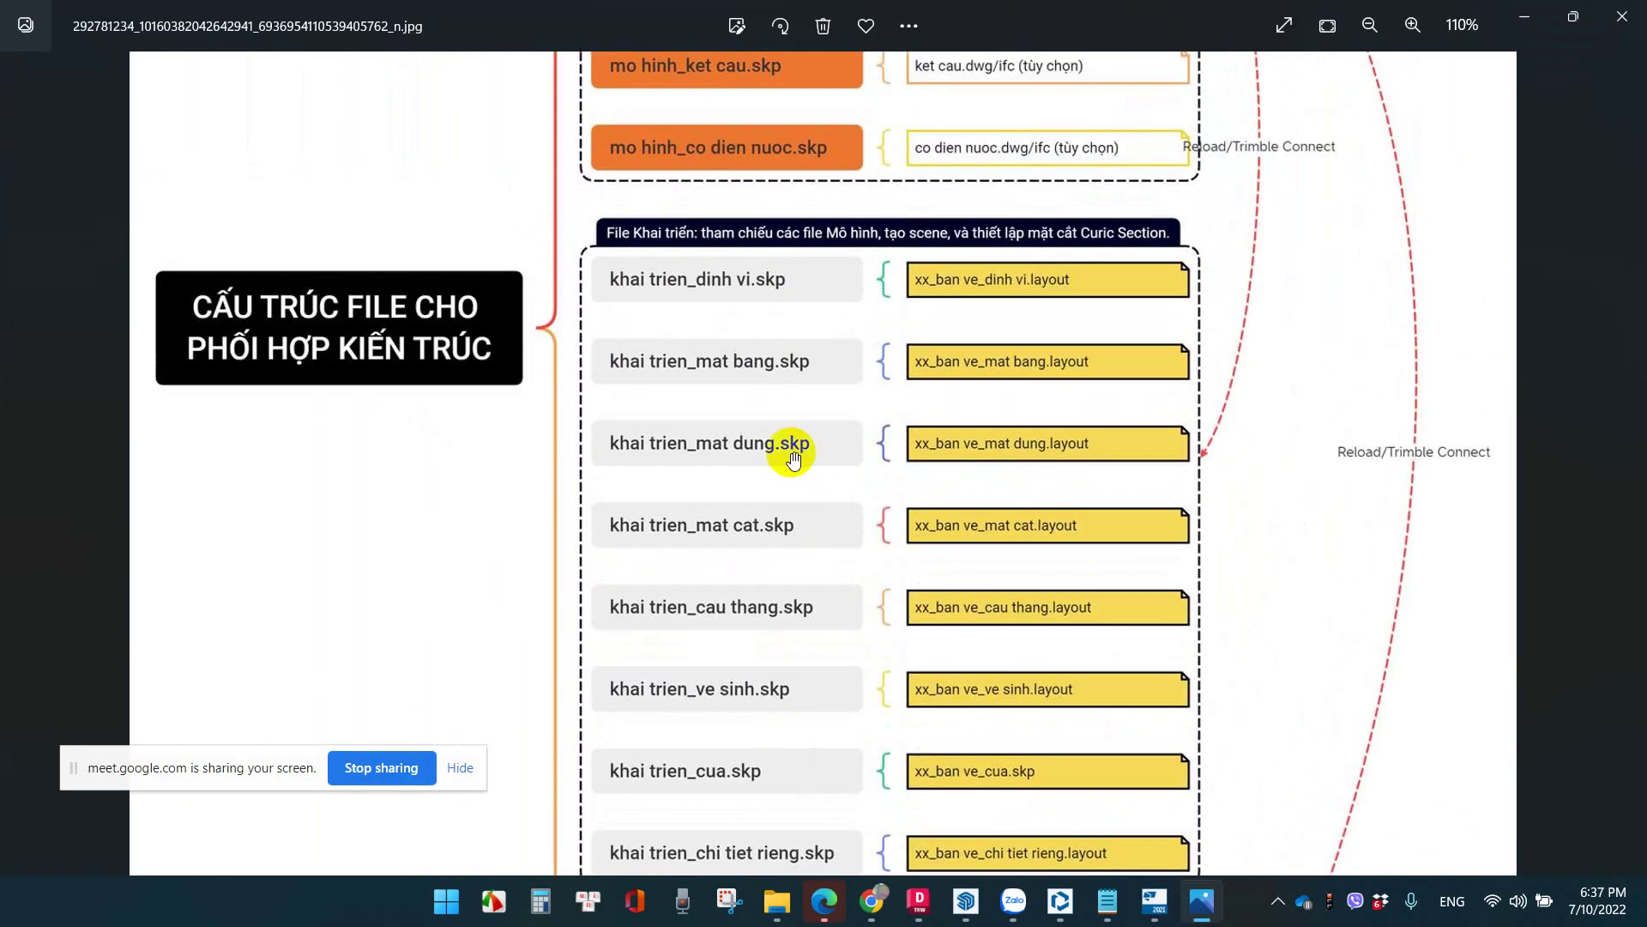
{"action": "scroll", "coordinate": [790, 601], "scroll_direction": "up", "scroll_amount": 3}
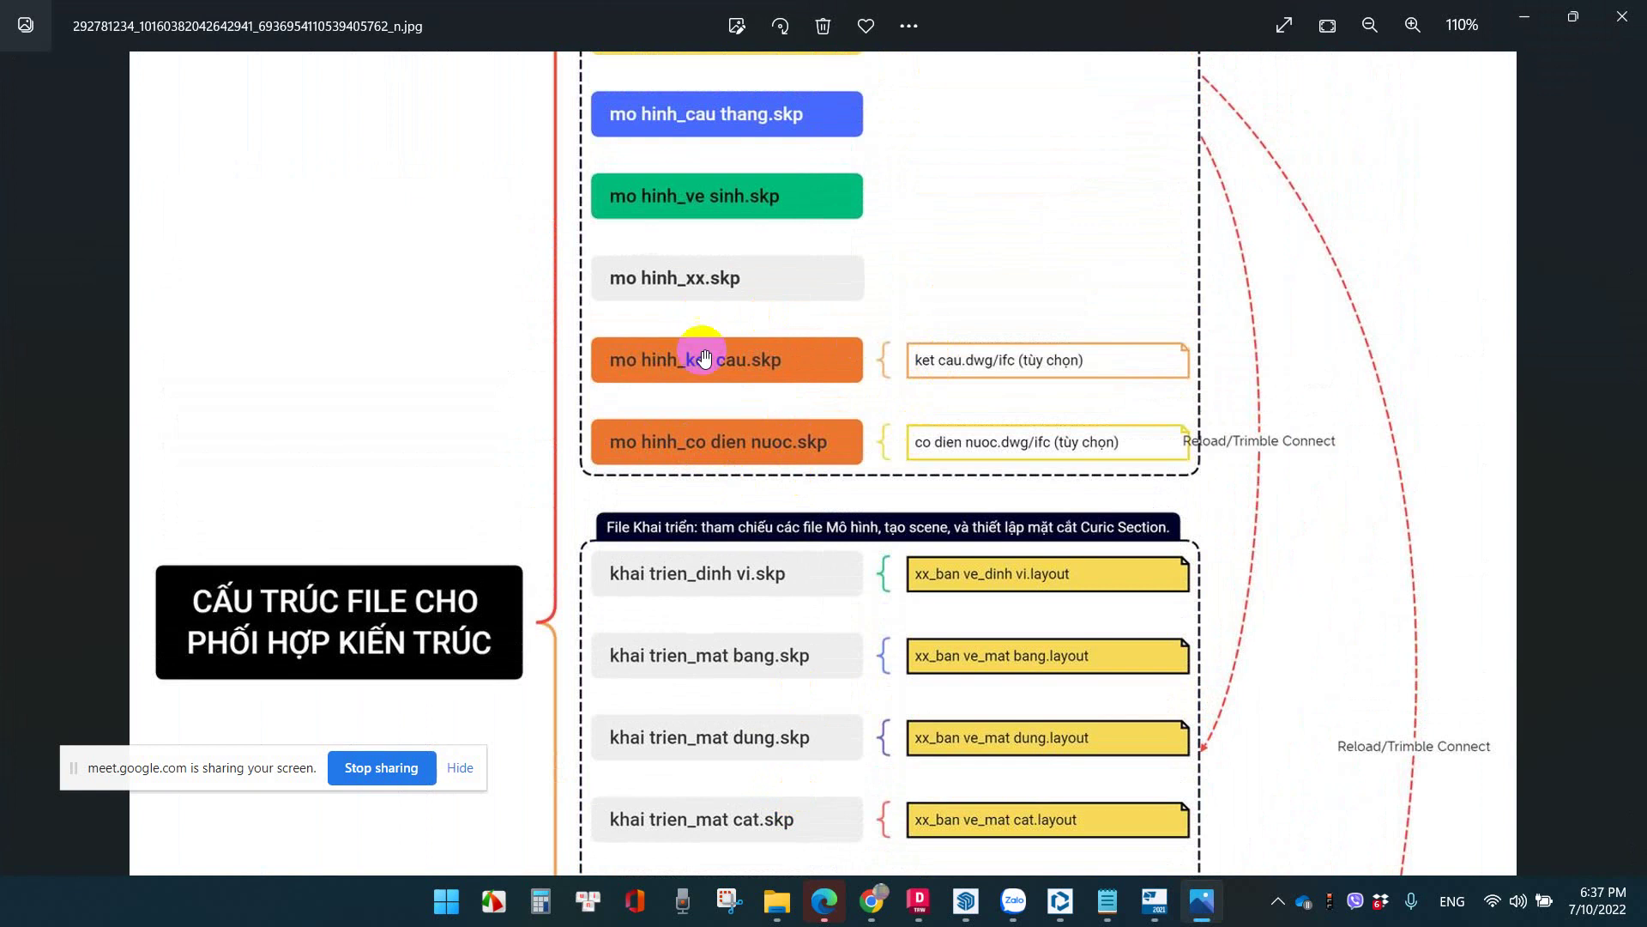
{"action": "left_click_drag", "start_coordinate": [820, 378], "coordinate": [816, 428]}
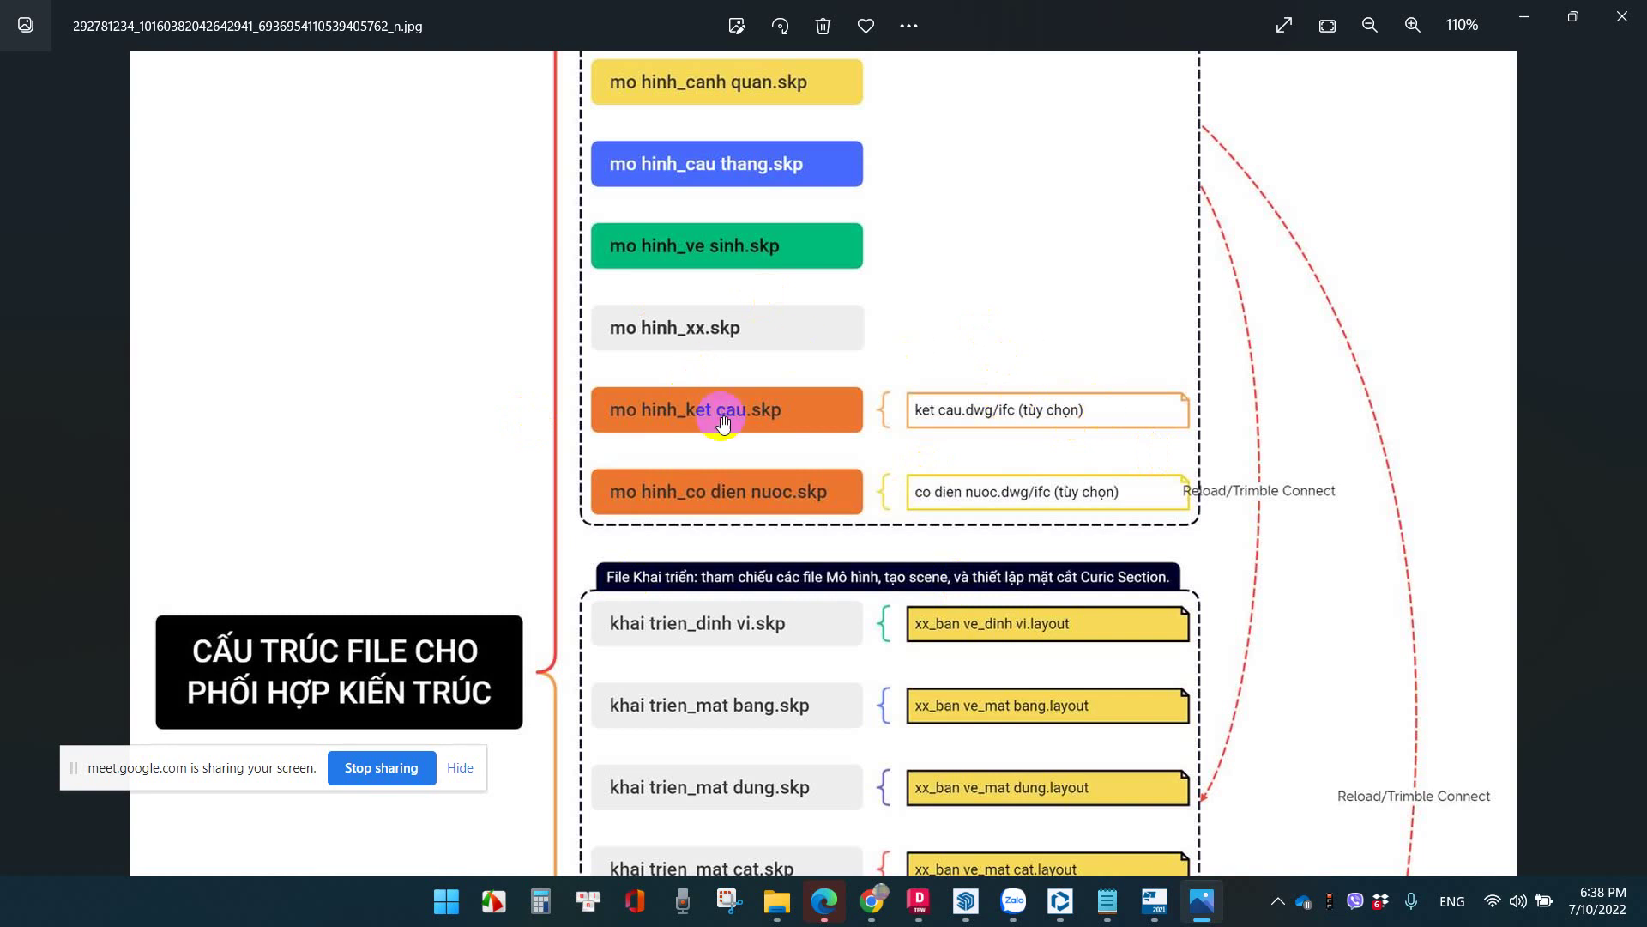
{"action": "left_click", "coordinate": [966, 901]}
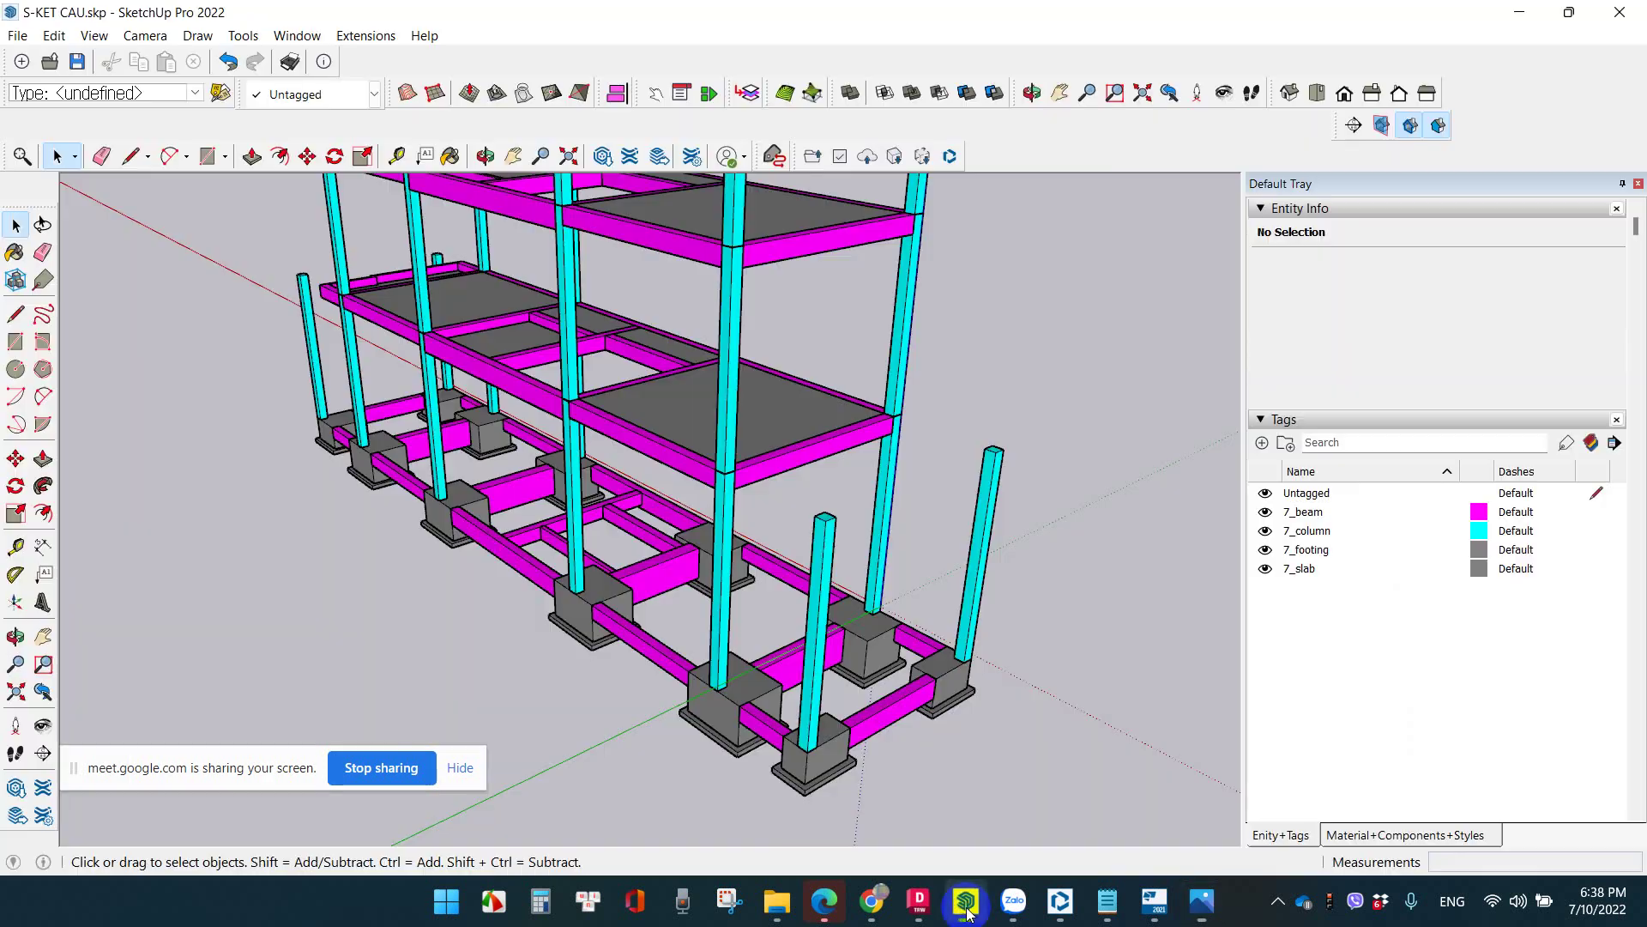
Bring up the NHA 4X13.5M 3D model in Tekla and zoom the view
{"action": "left_click", "coordinate": [1155, 903]}
{"action": "scroll", "coordinate": [837, 305], "scroll_direction": "down", "scroll_amount": 3}
{"action": "scroll", "coordinate": [862, 330], "scroll_direction": "down", "scroll_amount": 3}
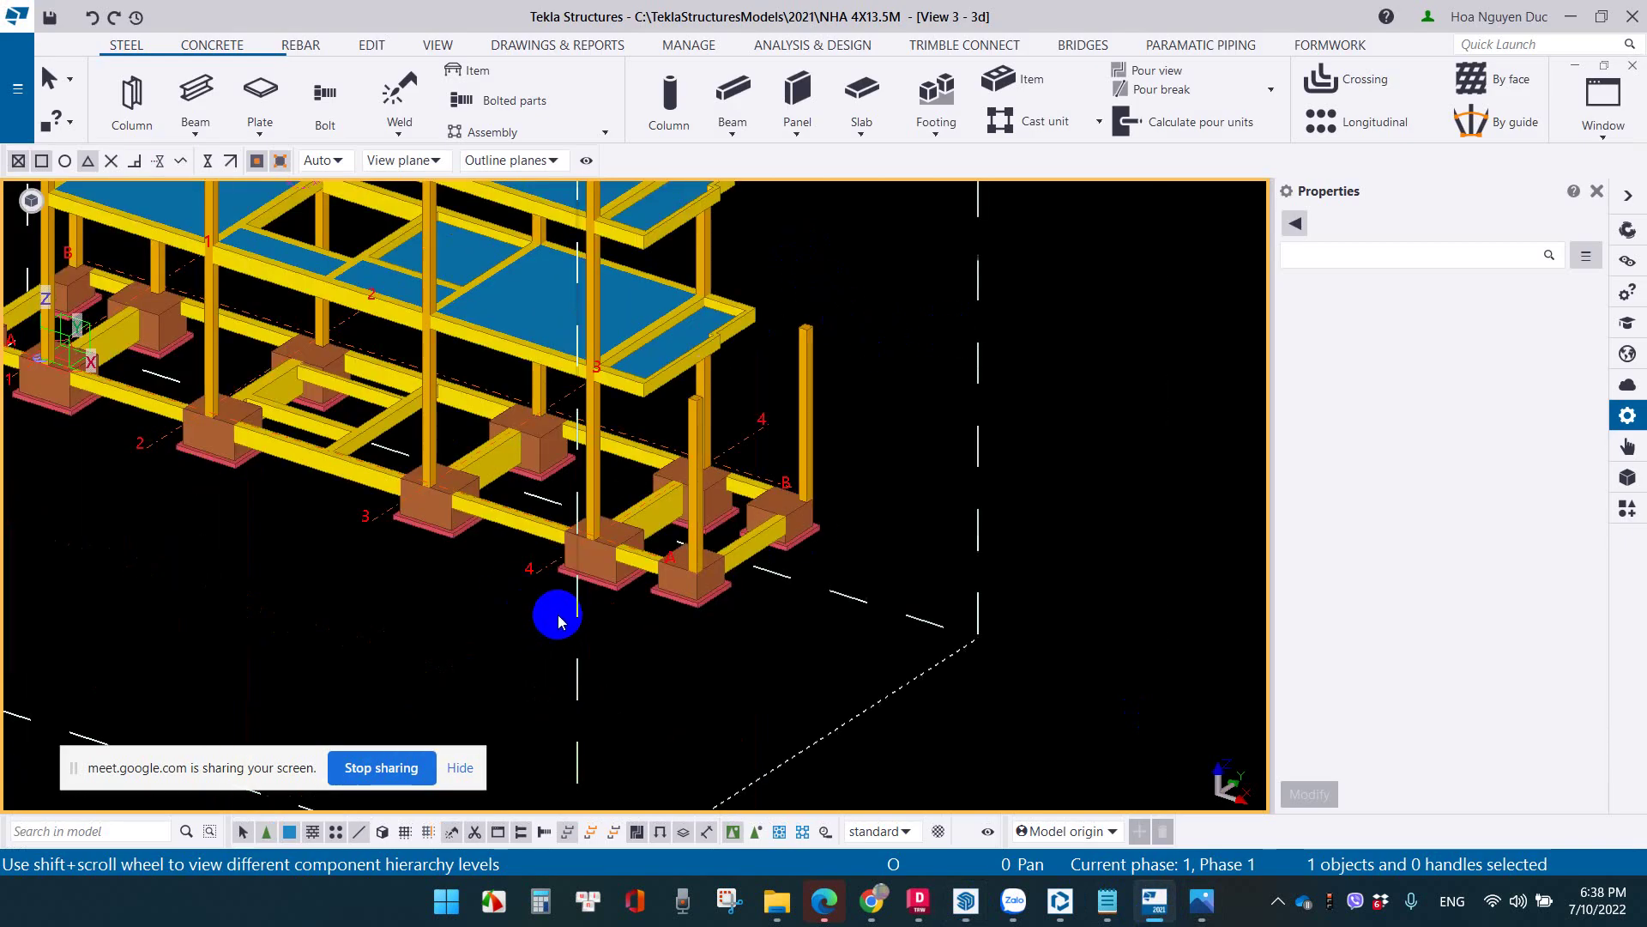
{"action": "scroll", "coordinate": [566, 532], "scroll_direction": "up", "scroll_amount": 2}
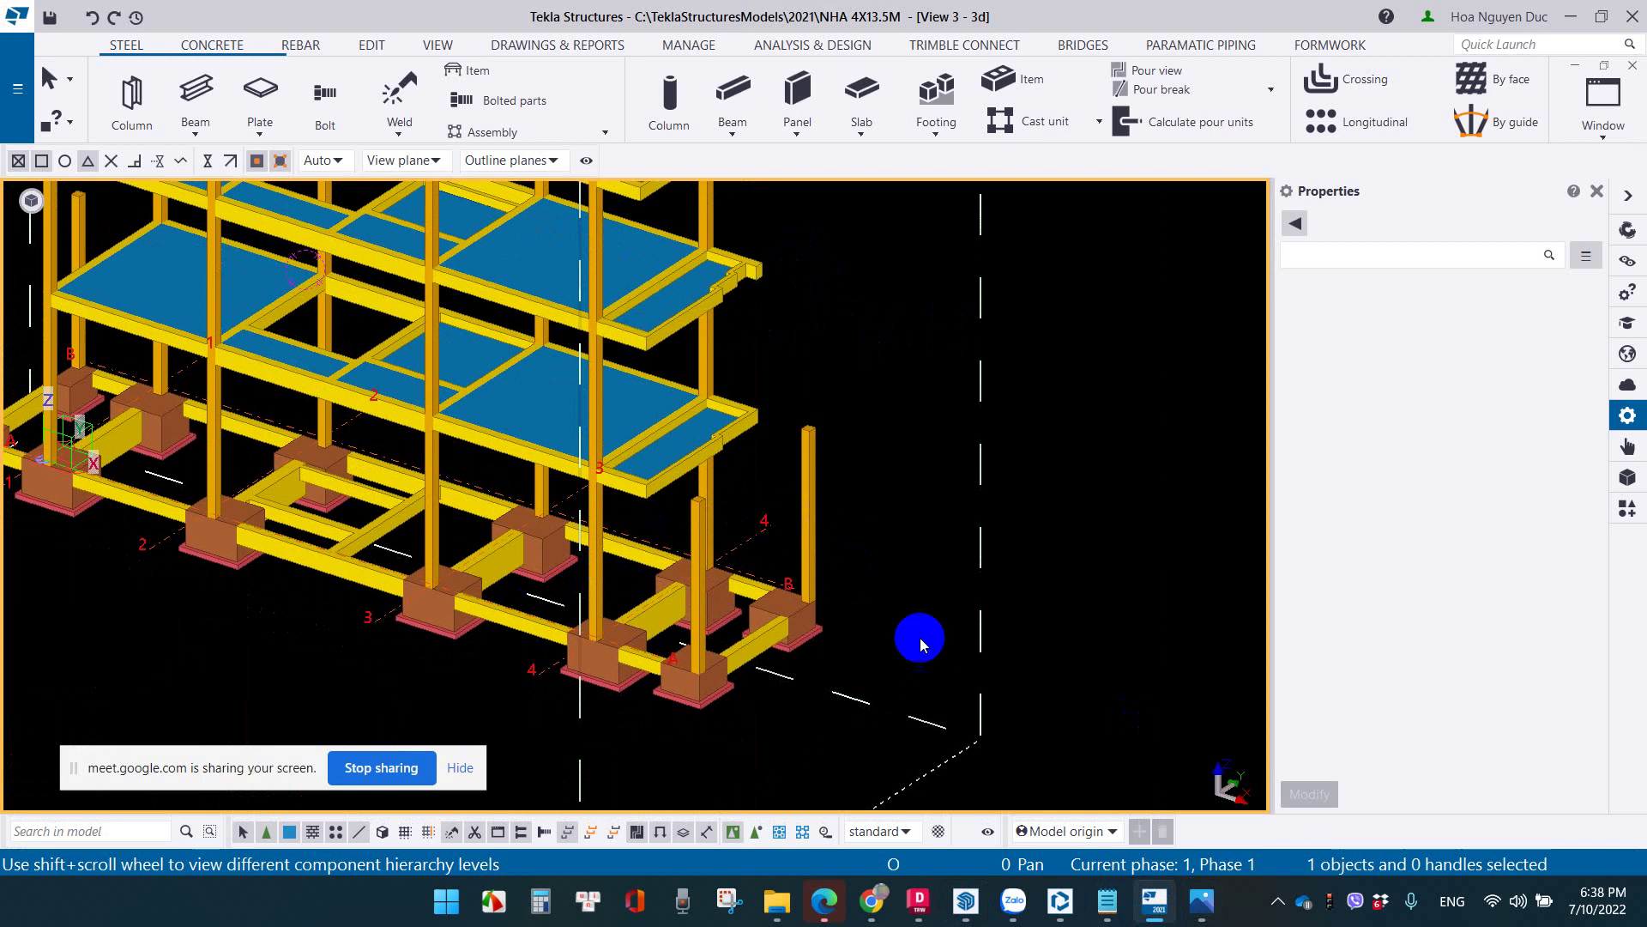
{"action": "mouse_move", "coordinate": [872, 901]}
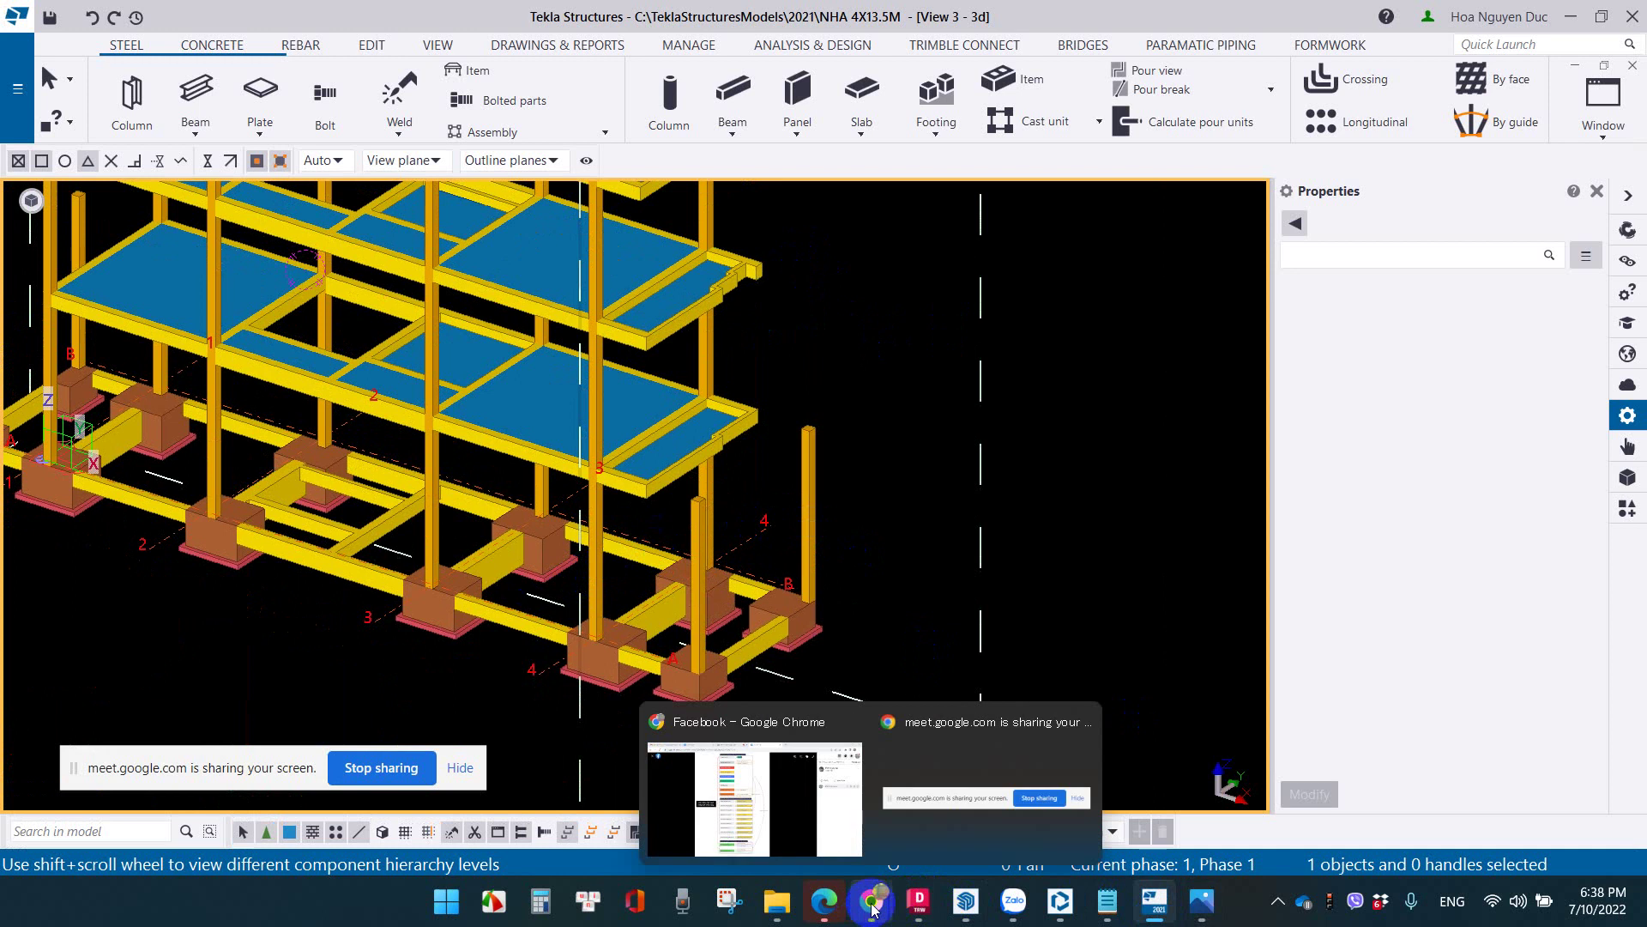
Compare the Facebook diagram post with the Tekla model, then reopen the diagram in Photos
{"action": "left_click", "coordinate": [832, 815]}
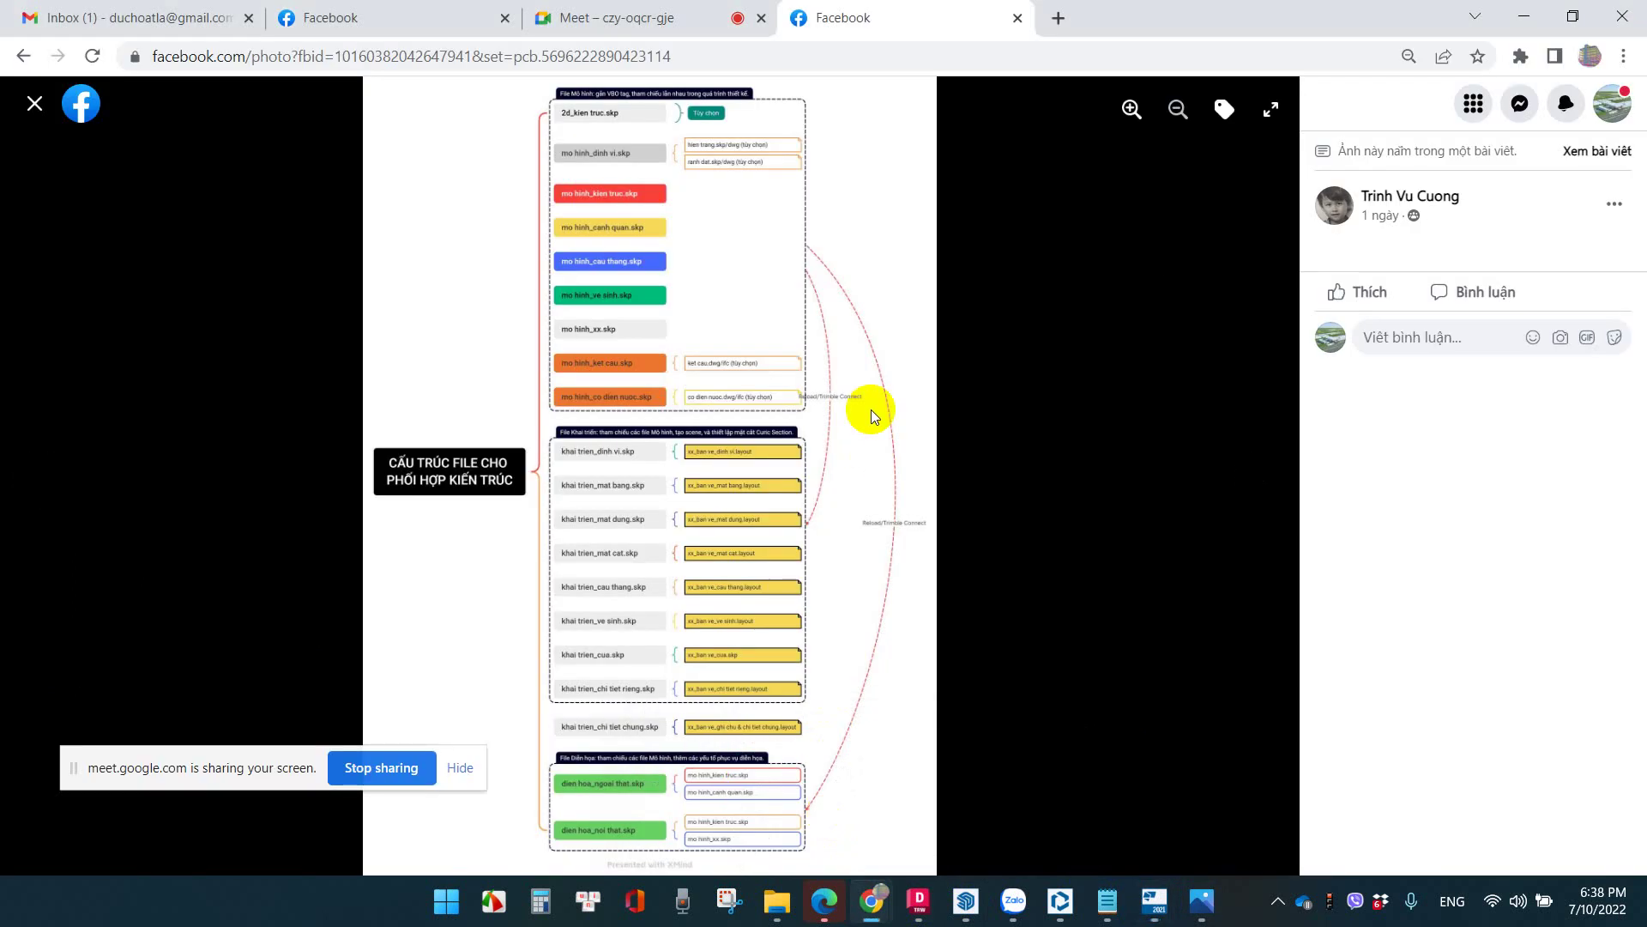
{"action": "left_click", "coordinate": [1154, 900]}
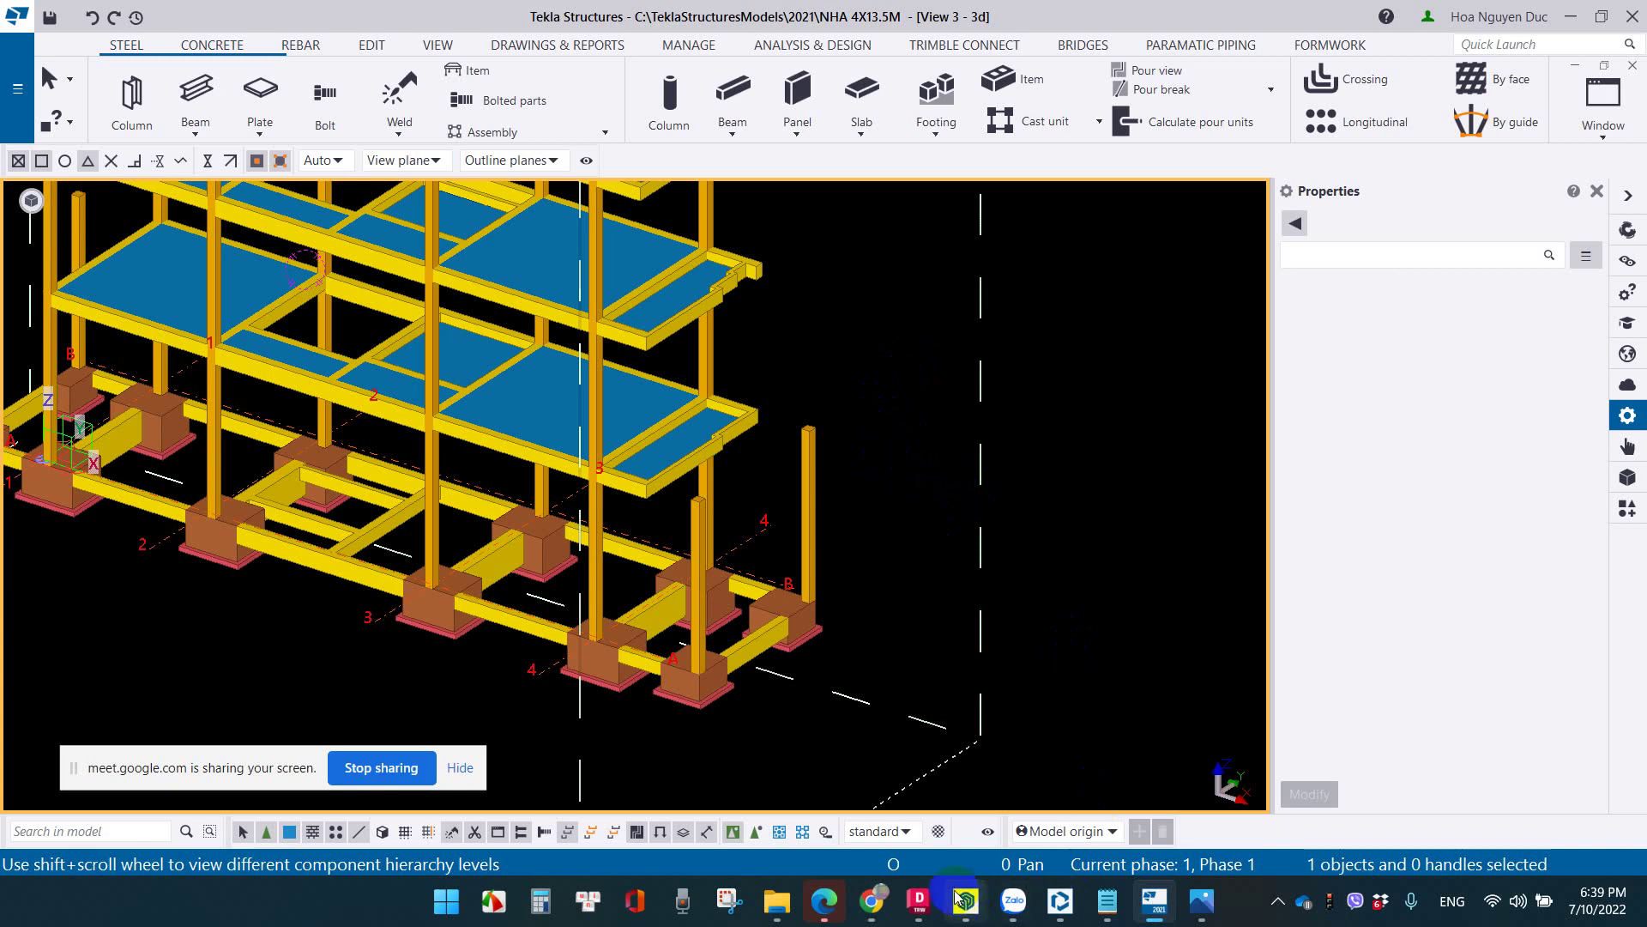
{"action": "mouse_move", "coordinate": [873, 899]}
{"action": "left_click", "coordinate": [815, 764]}
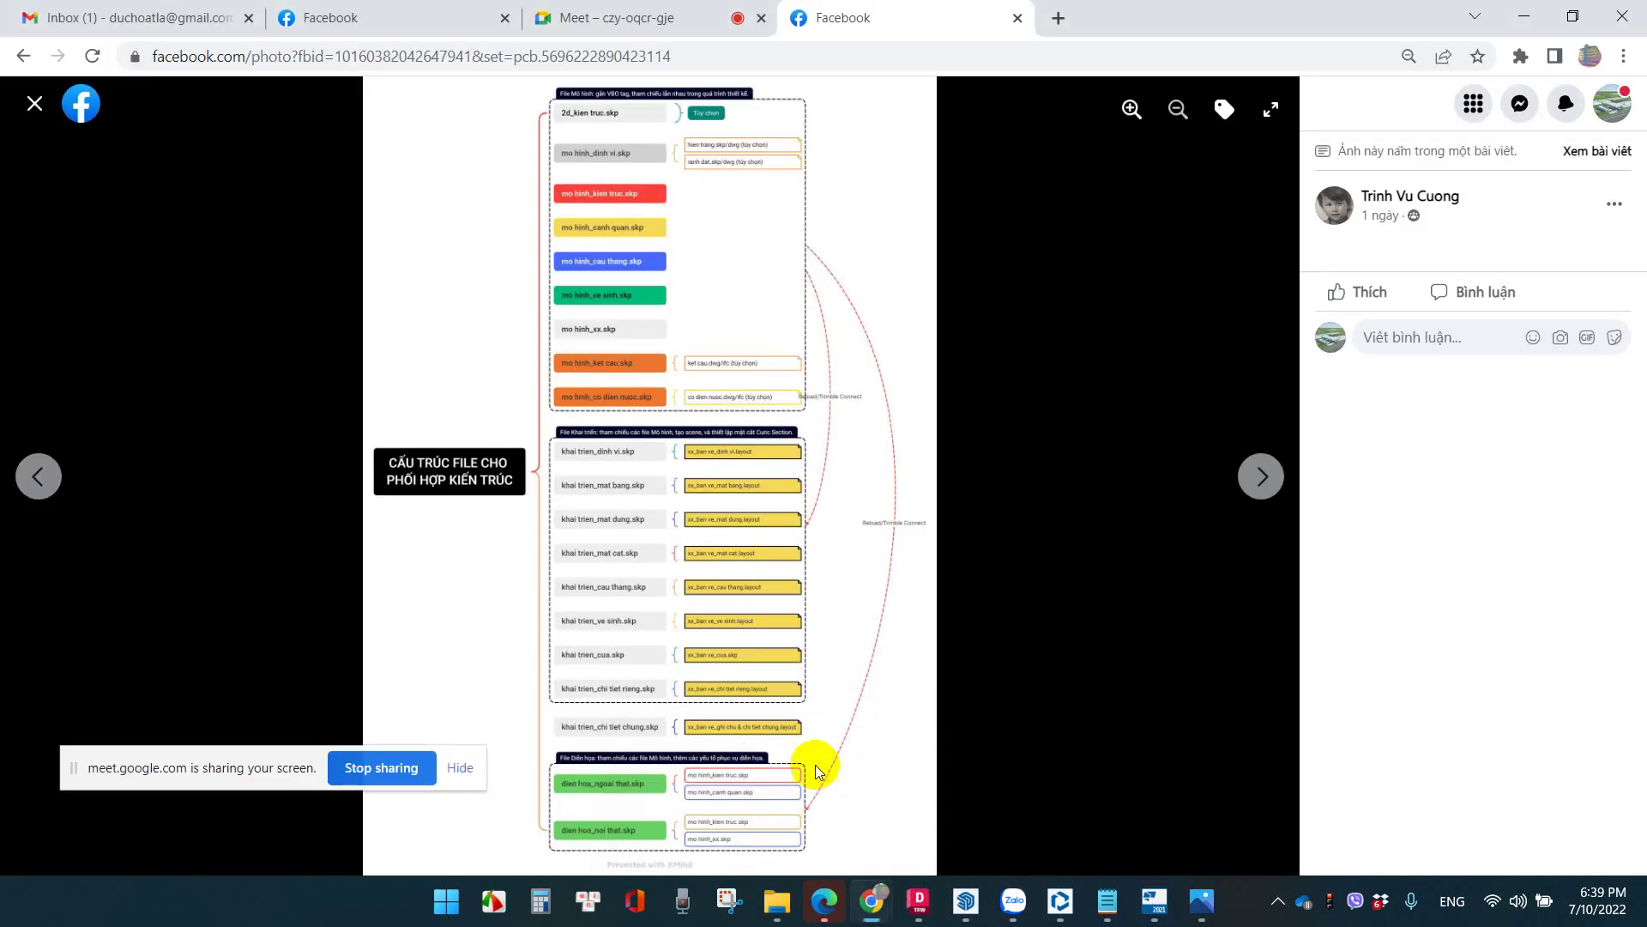
{"action": "left_click", "coordinate": [1202, 901]}
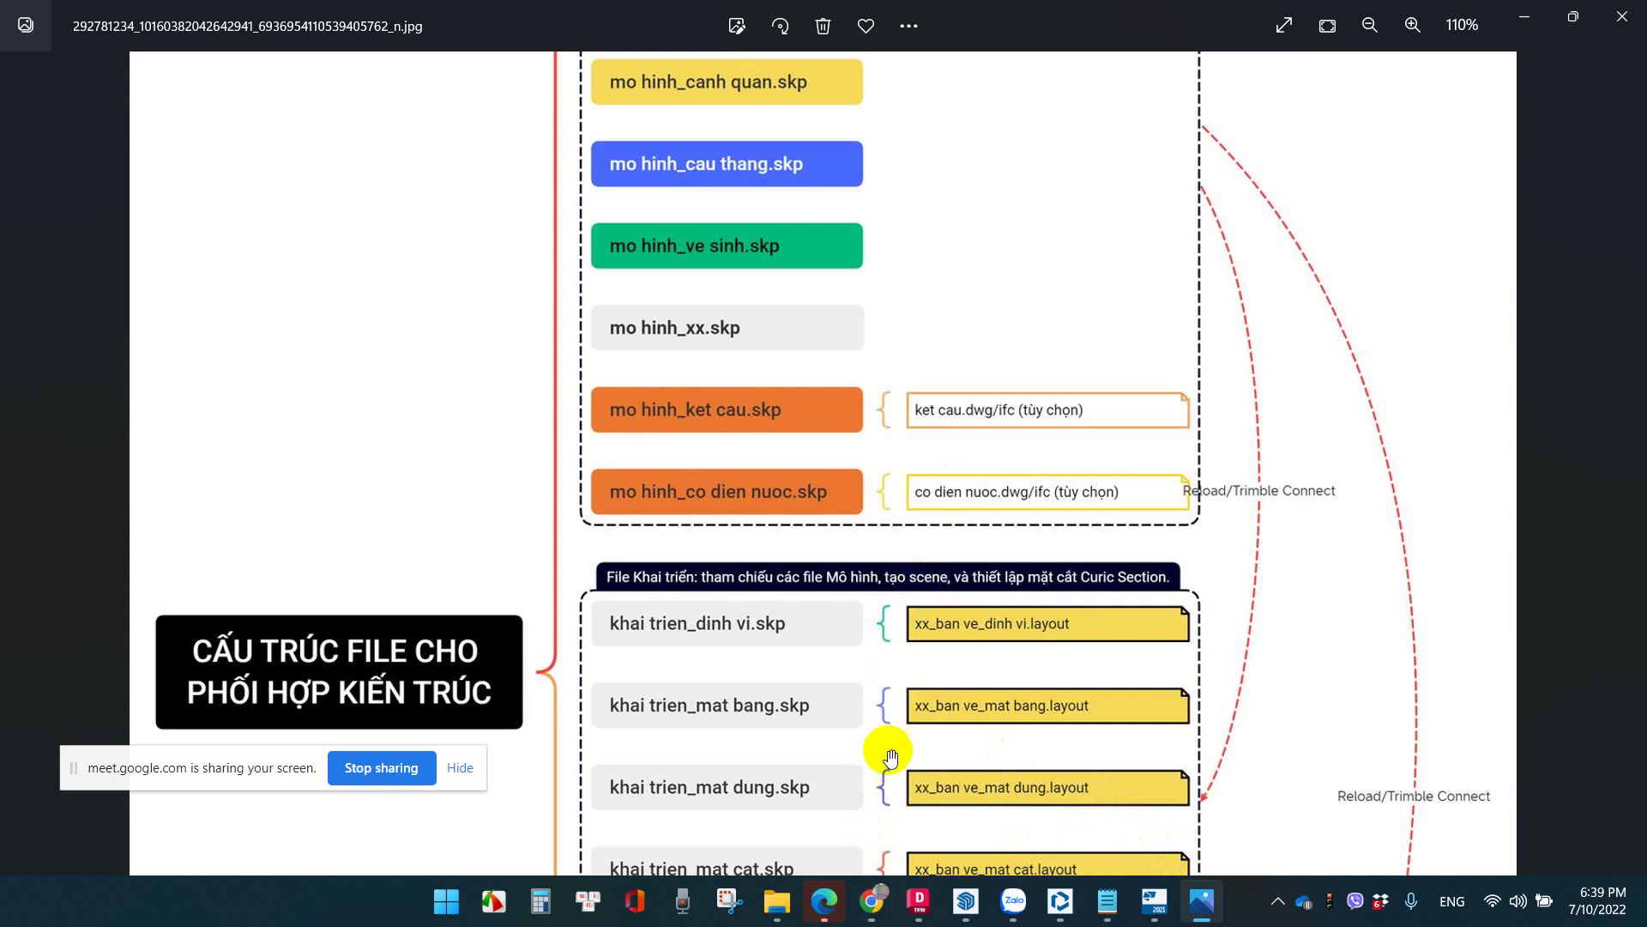
Glance at the diagram in Chrome and Photos, then open SketchUp's File export choices for S-KET CAU
{"action": "left_click", "coordinate": [867, 899]}
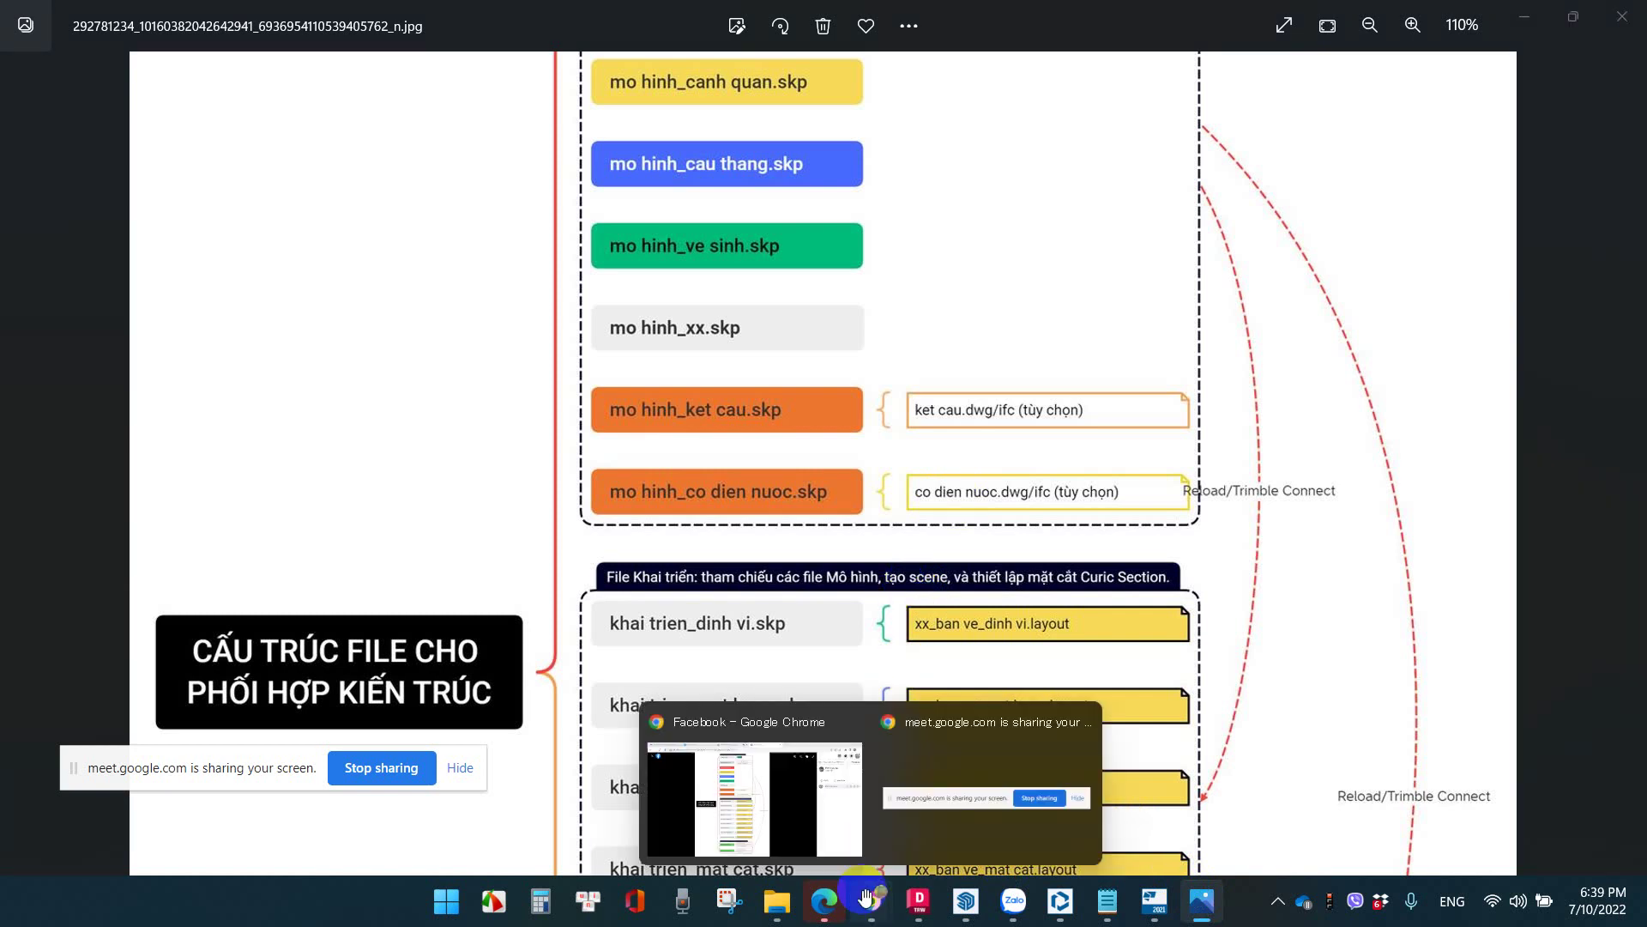
{"action": "left_click", "coordinate": [820, 810]}
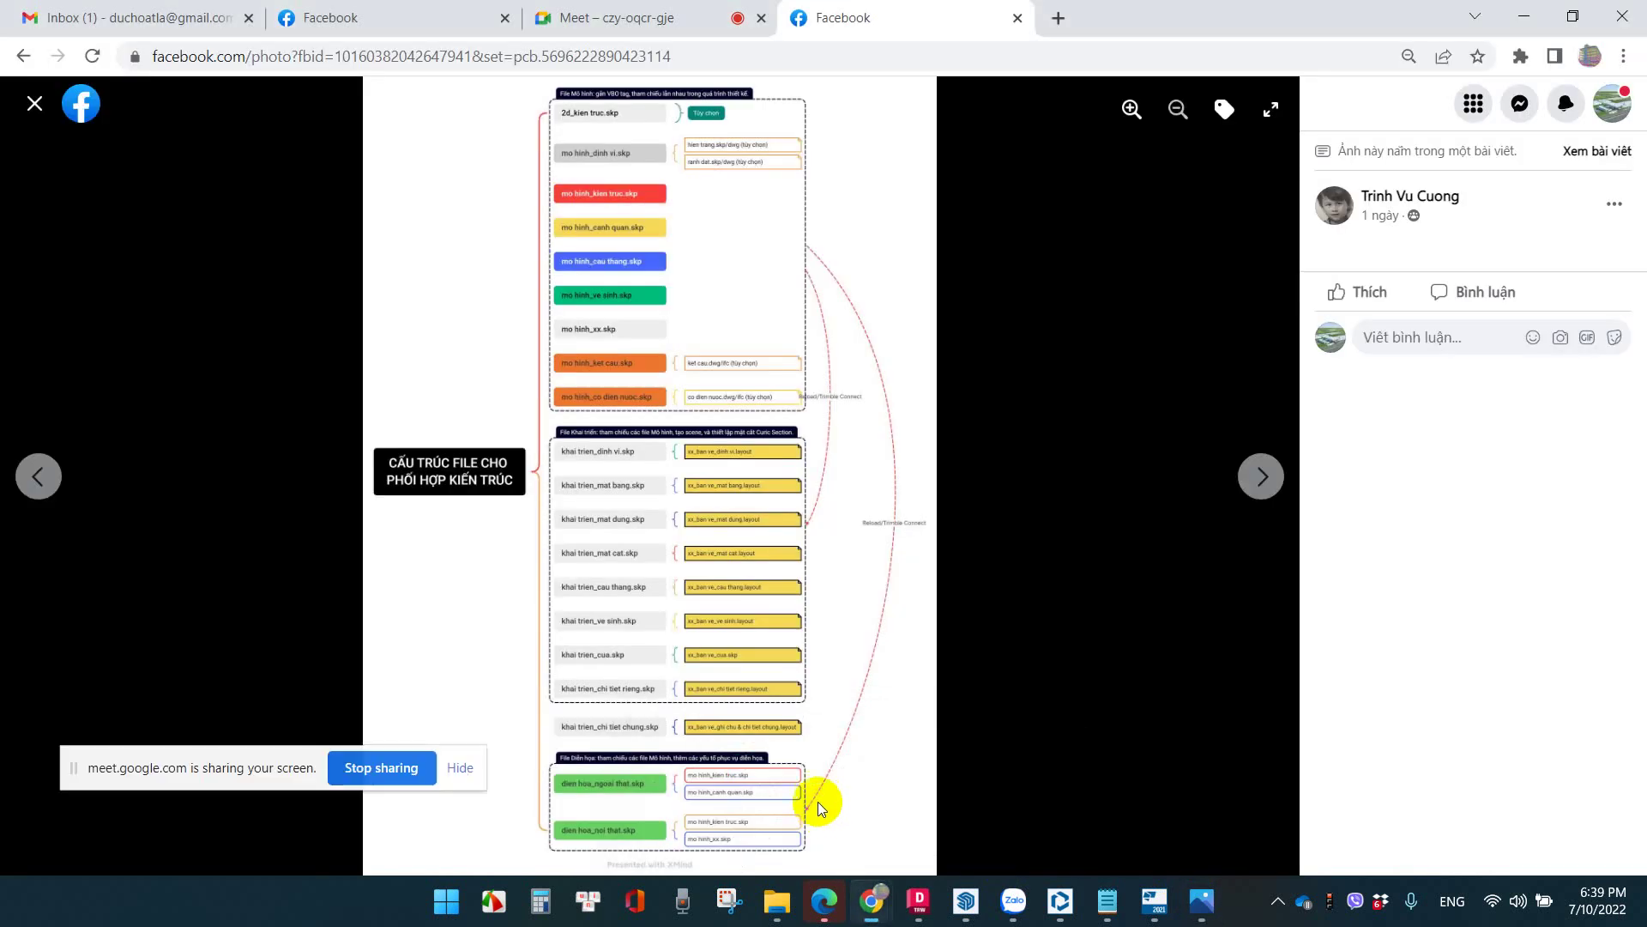
{"action": "left_click", "coordinate": [1201, 901]}
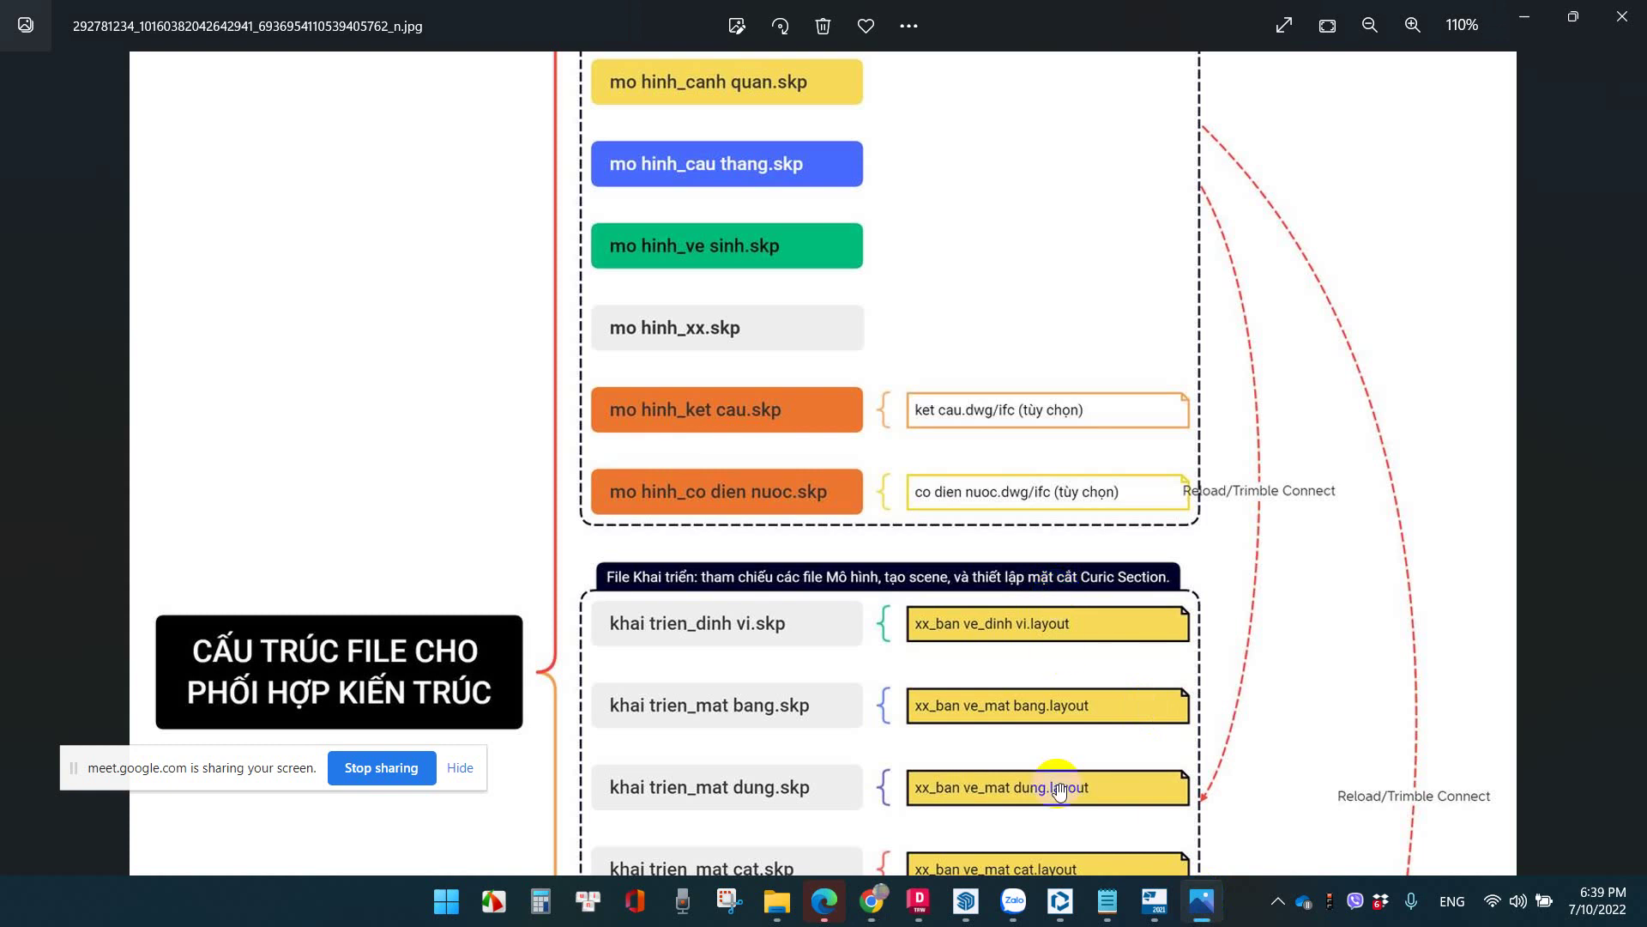
{"action": "left_click", "coordinate": [985, 911]}
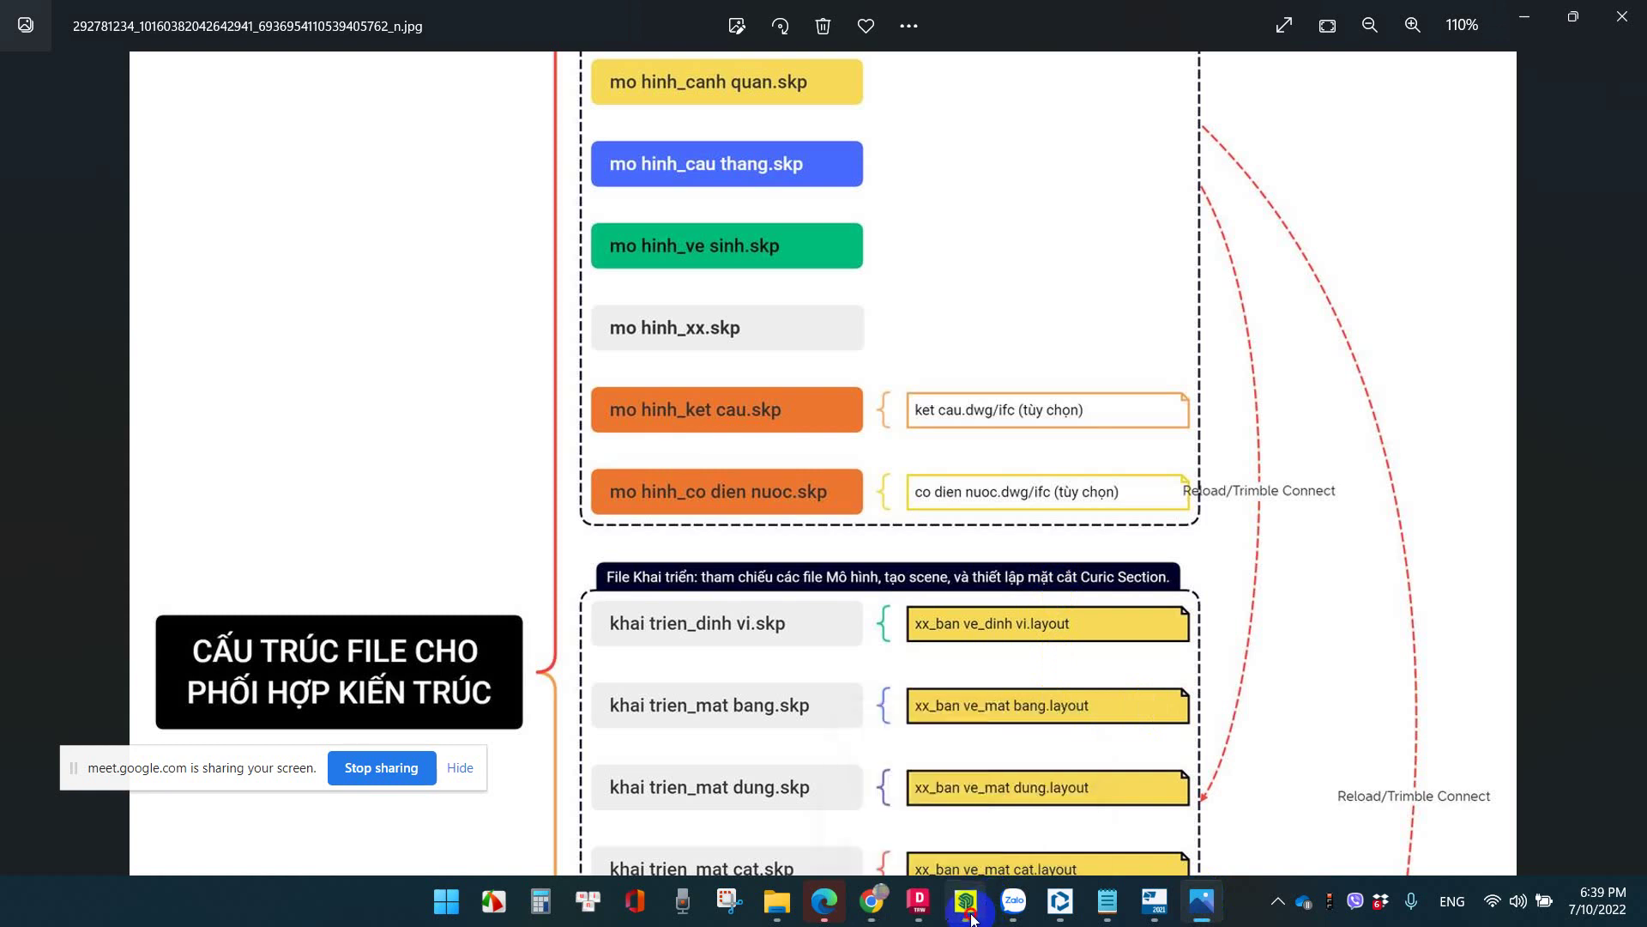
{"action": "left_click", "coordinate": [21, 38]}
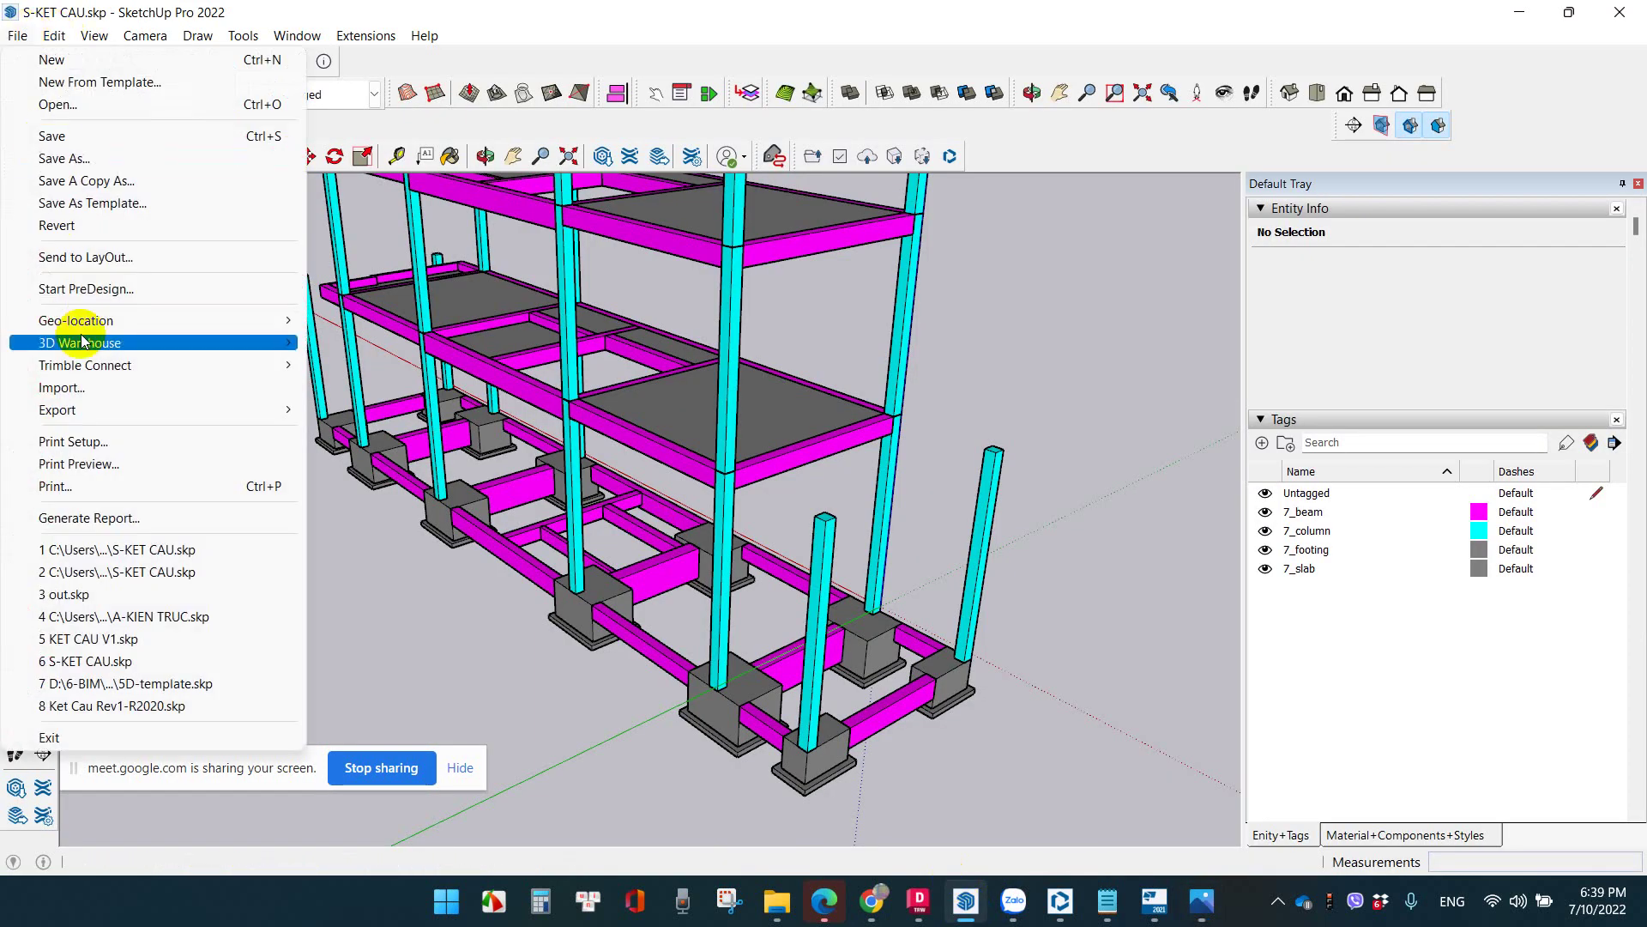
{"action": "mouse_move", "coordinate": [77, 409]}
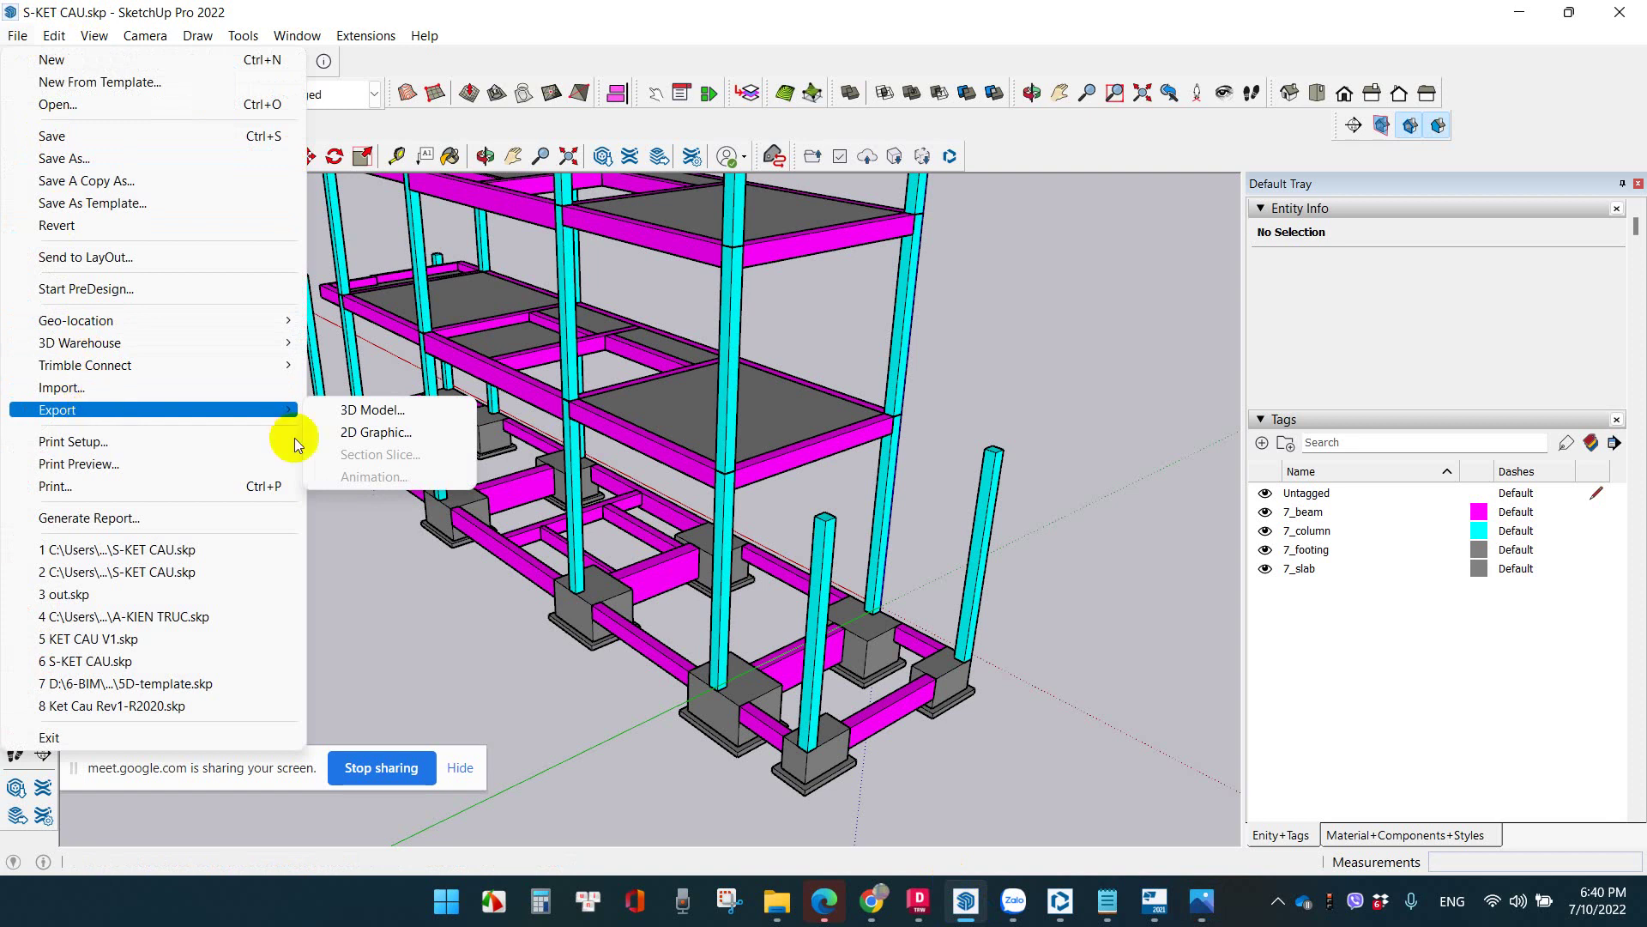
Close SketchUp's File menu, view Tekla's TRIMBLE CONNECT tab, and cancel the Select project dialog
{"action": "left_click", "coordinate": [1202, 467]}
{"action": "left_click", "coordinate": [1154, 901]}
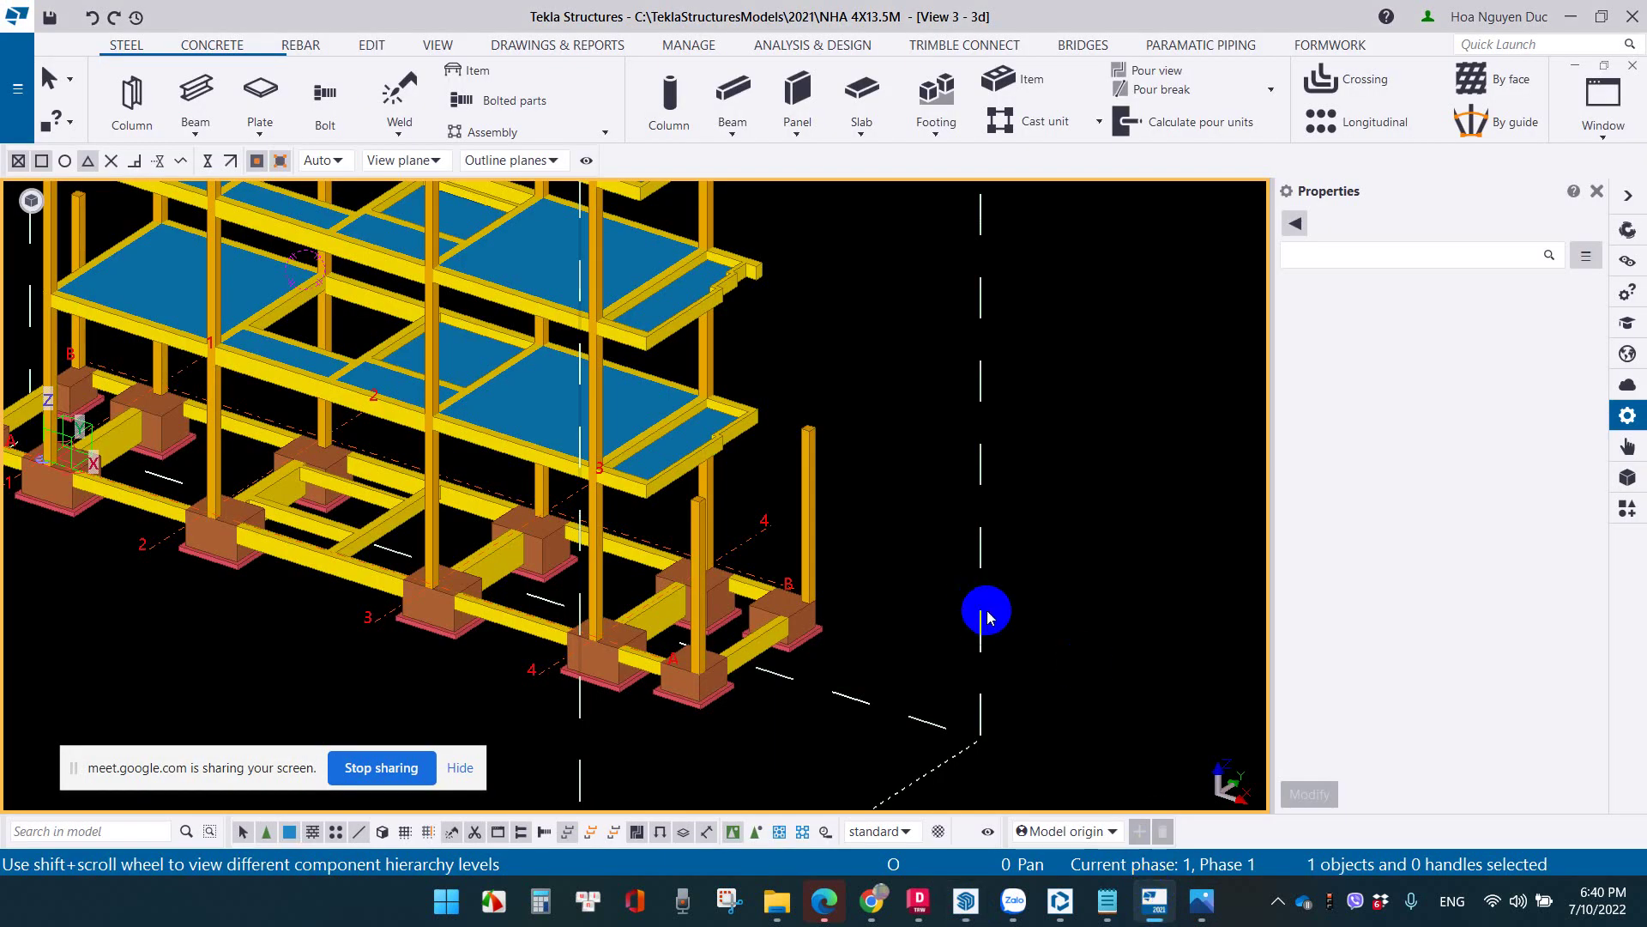
{"action": "left_click", "coordinate": [978, 44]}
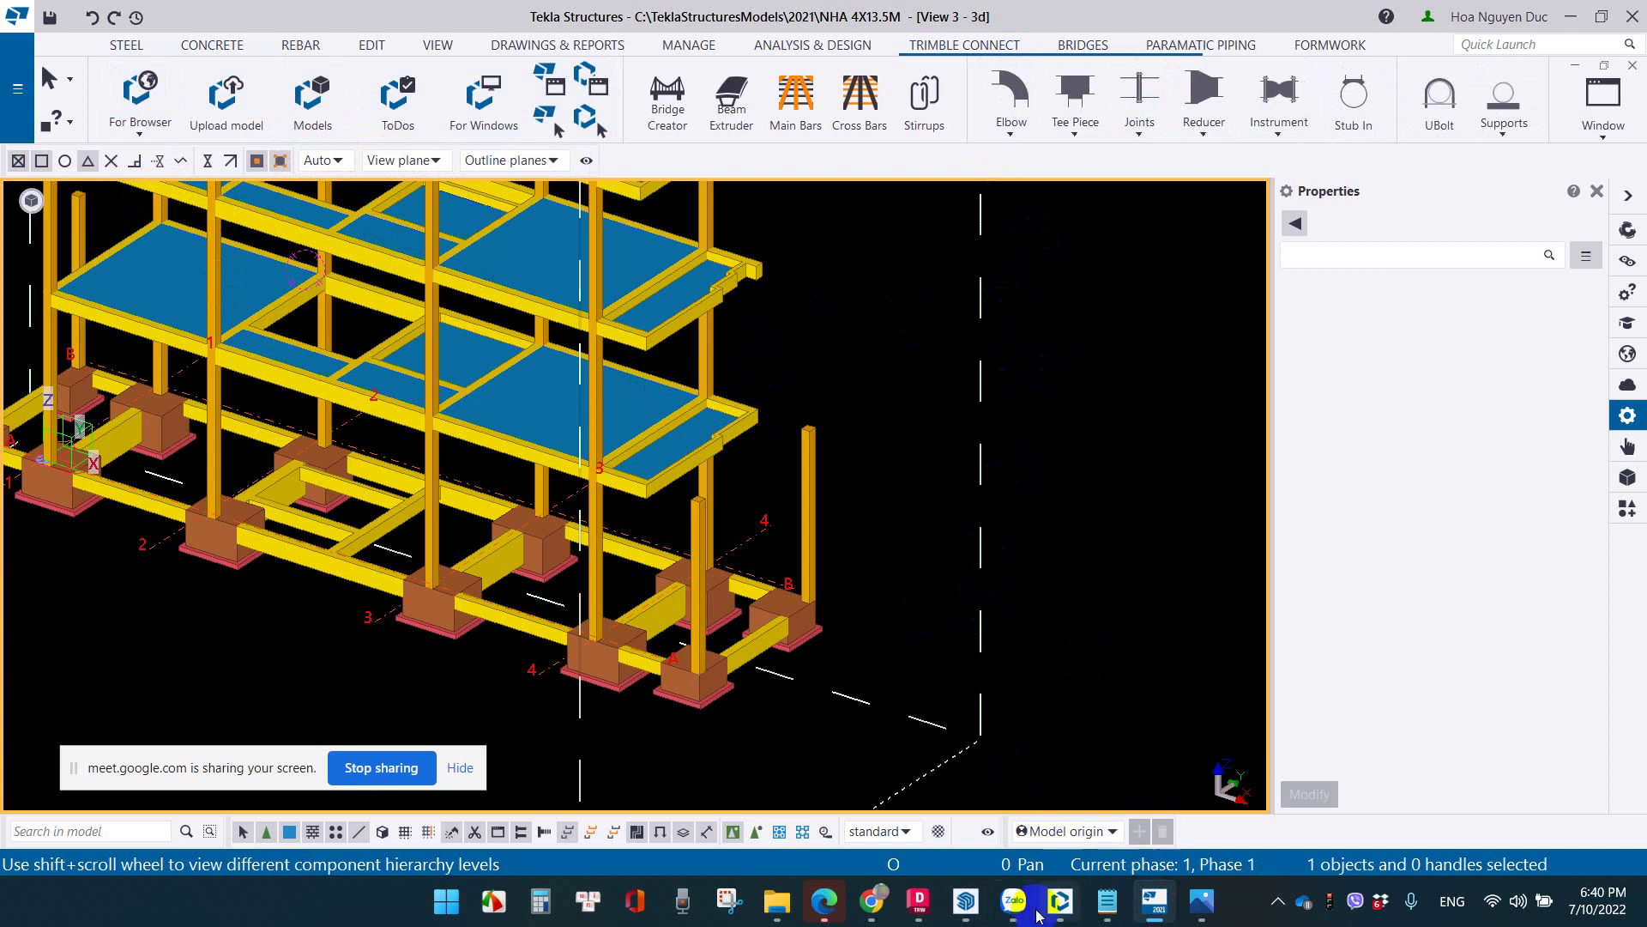
{"action": "left_click", "coordinate": [1202, 901]}
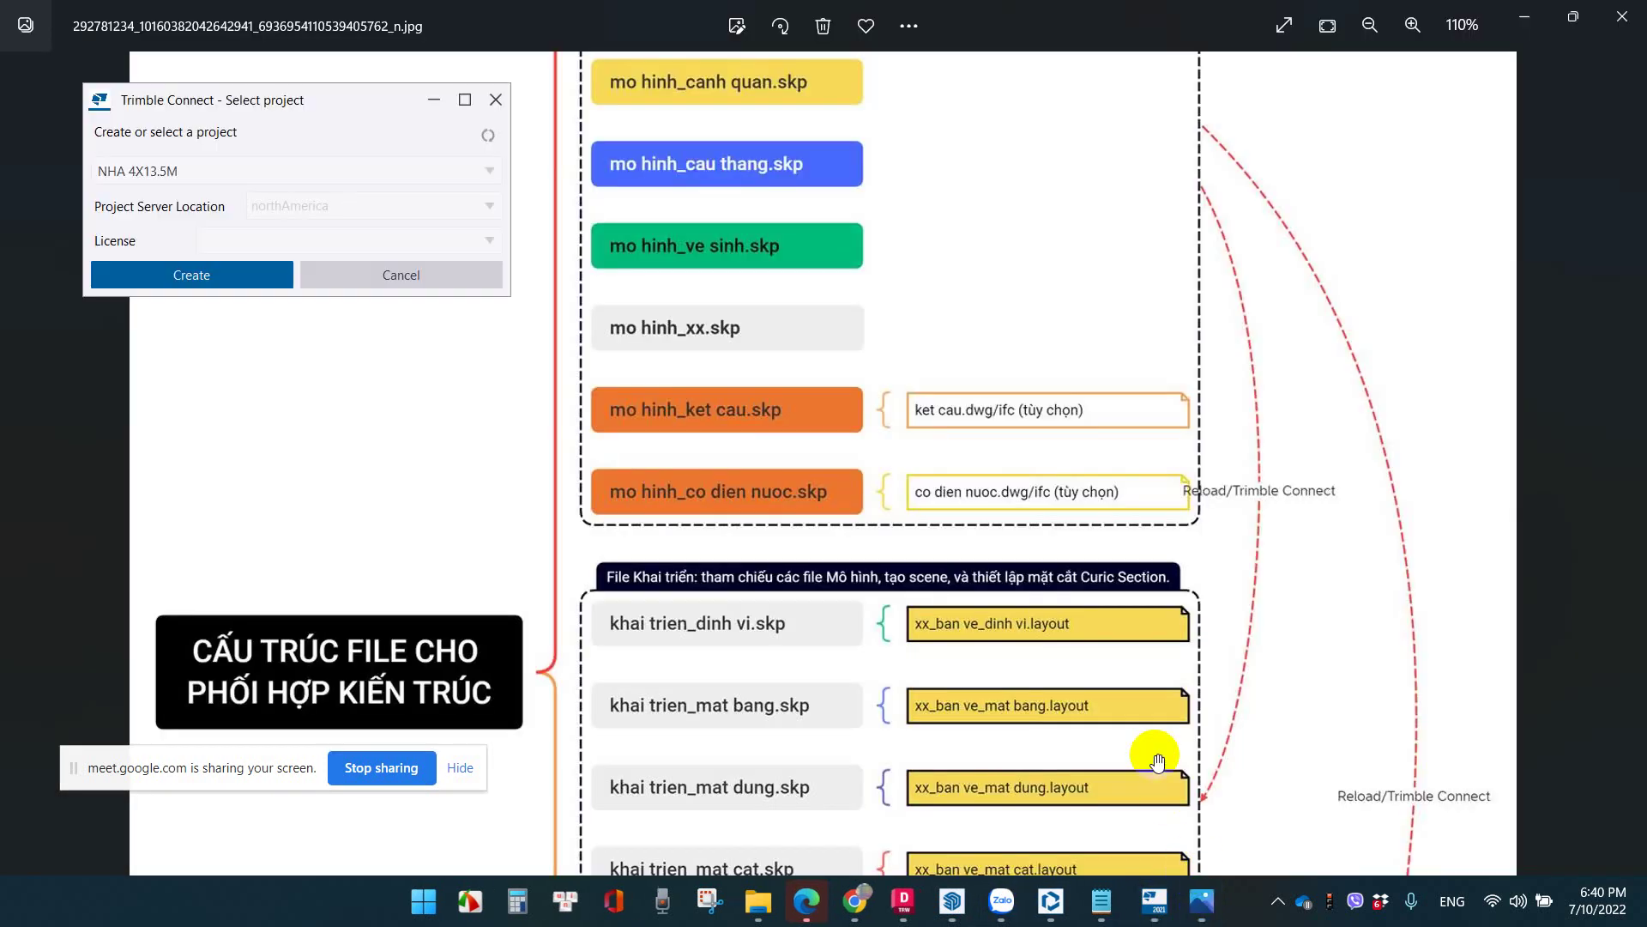
{"action": "left_click", "coordinate": [451, 277]}
{"action": "left_click", "coordinate": [733, 510]}
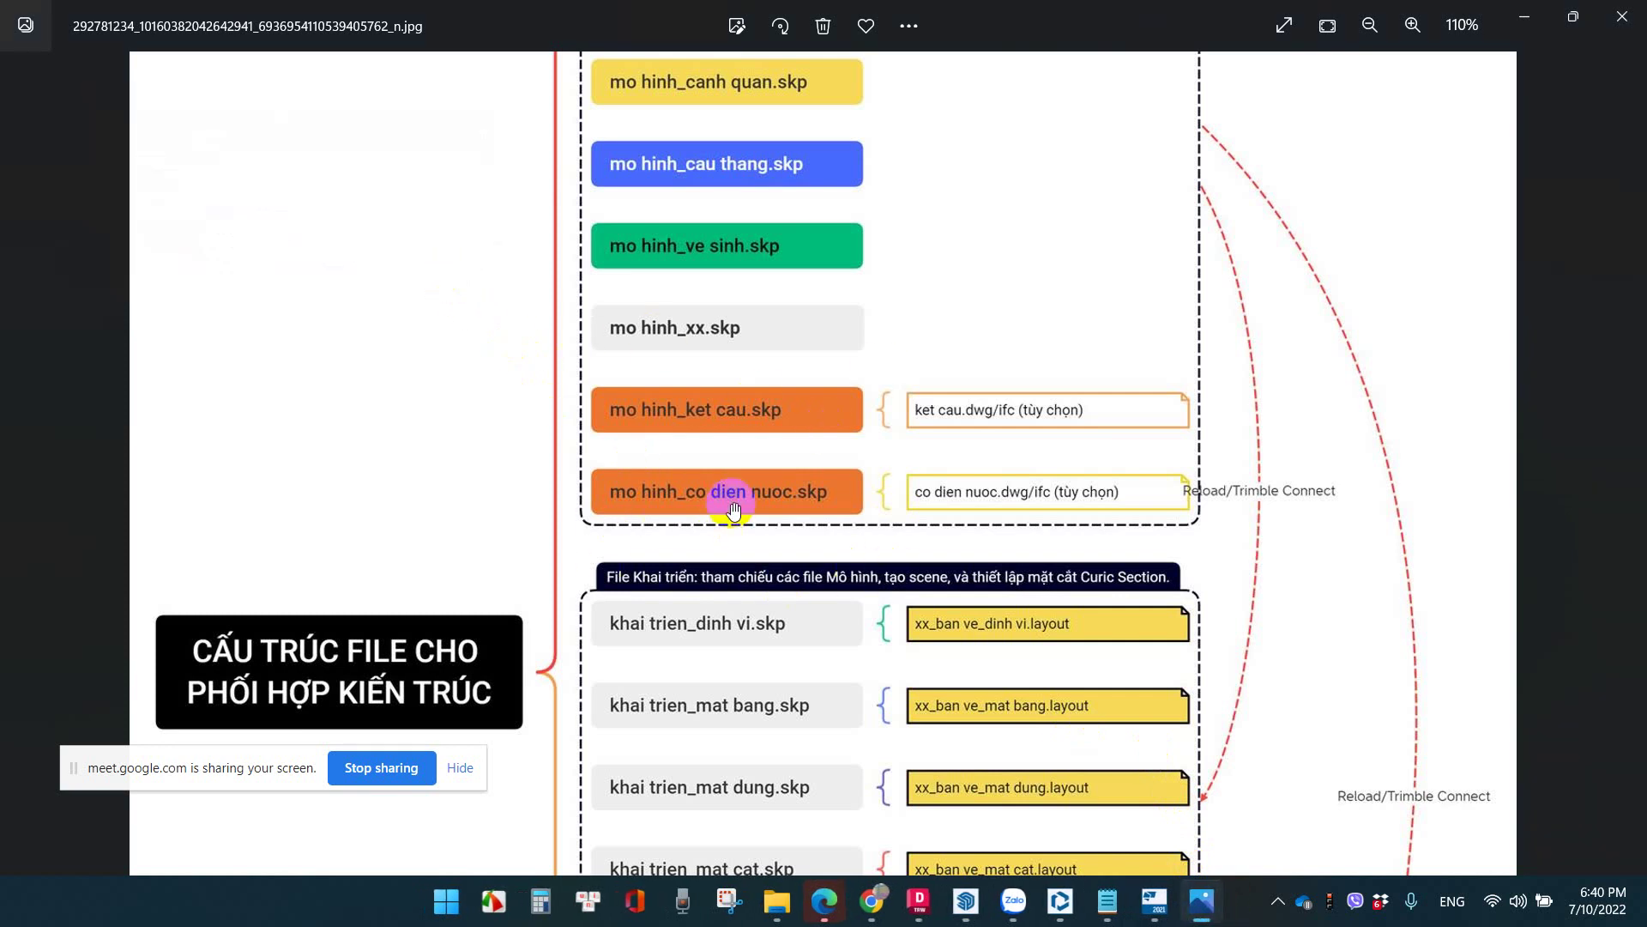
Confirm a cyan column carries the 7_column tag in Entity Info, then return to the diagram
{"action": "left_click", "coordinate": [982, 911]}
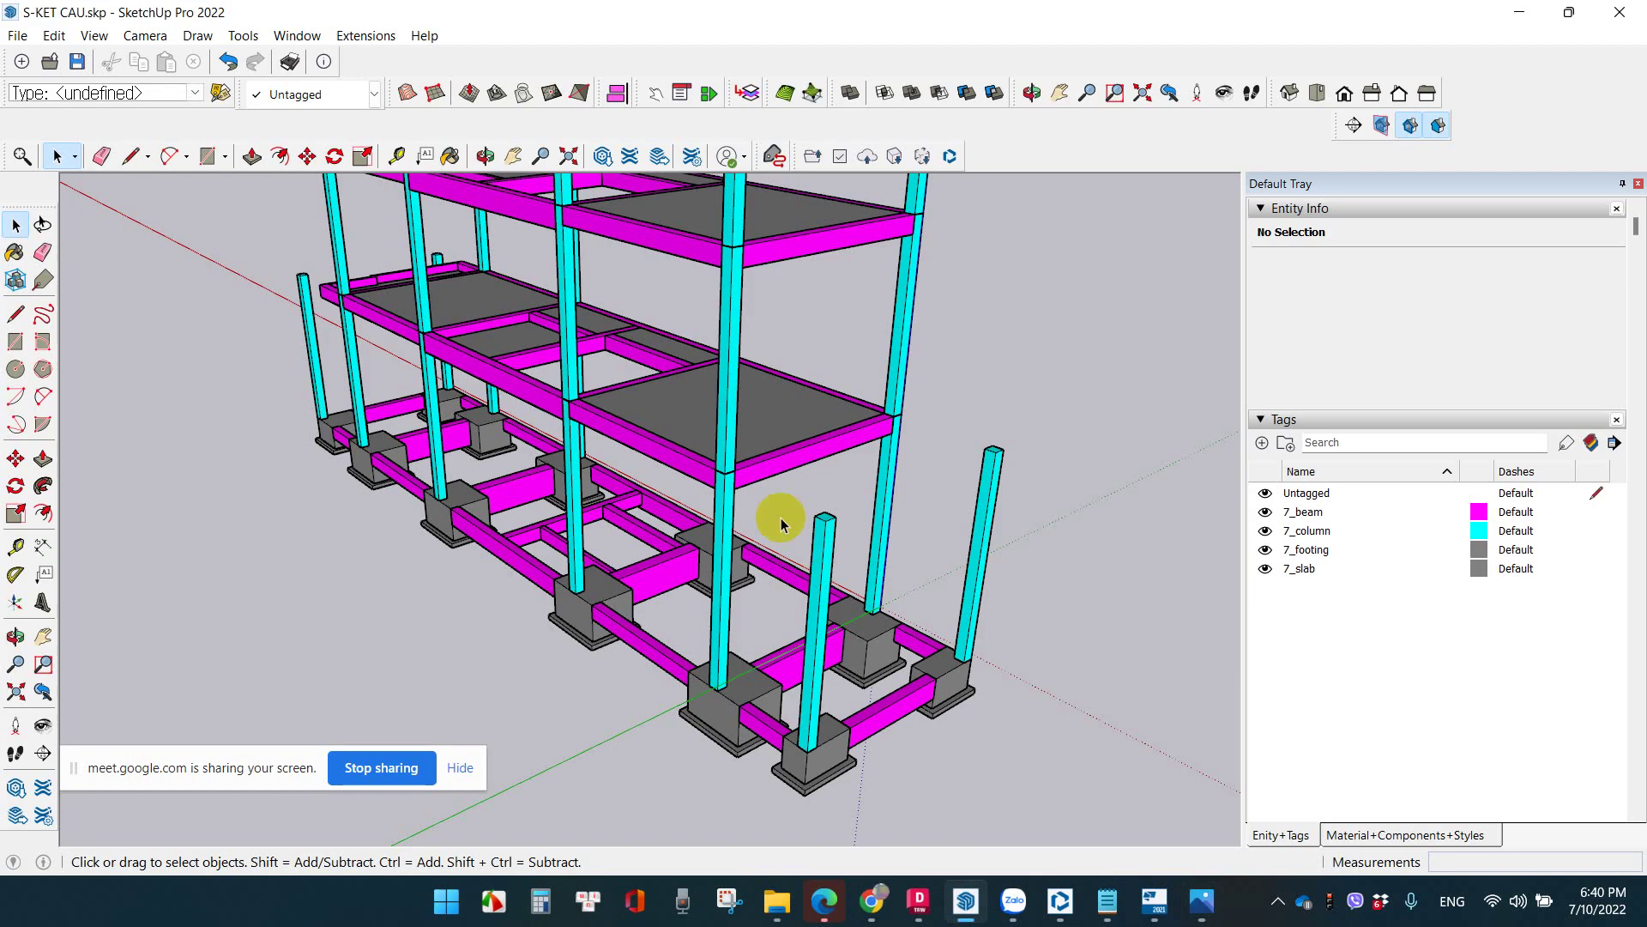
{"action": "left_click", "coordinate": [993, 513]}
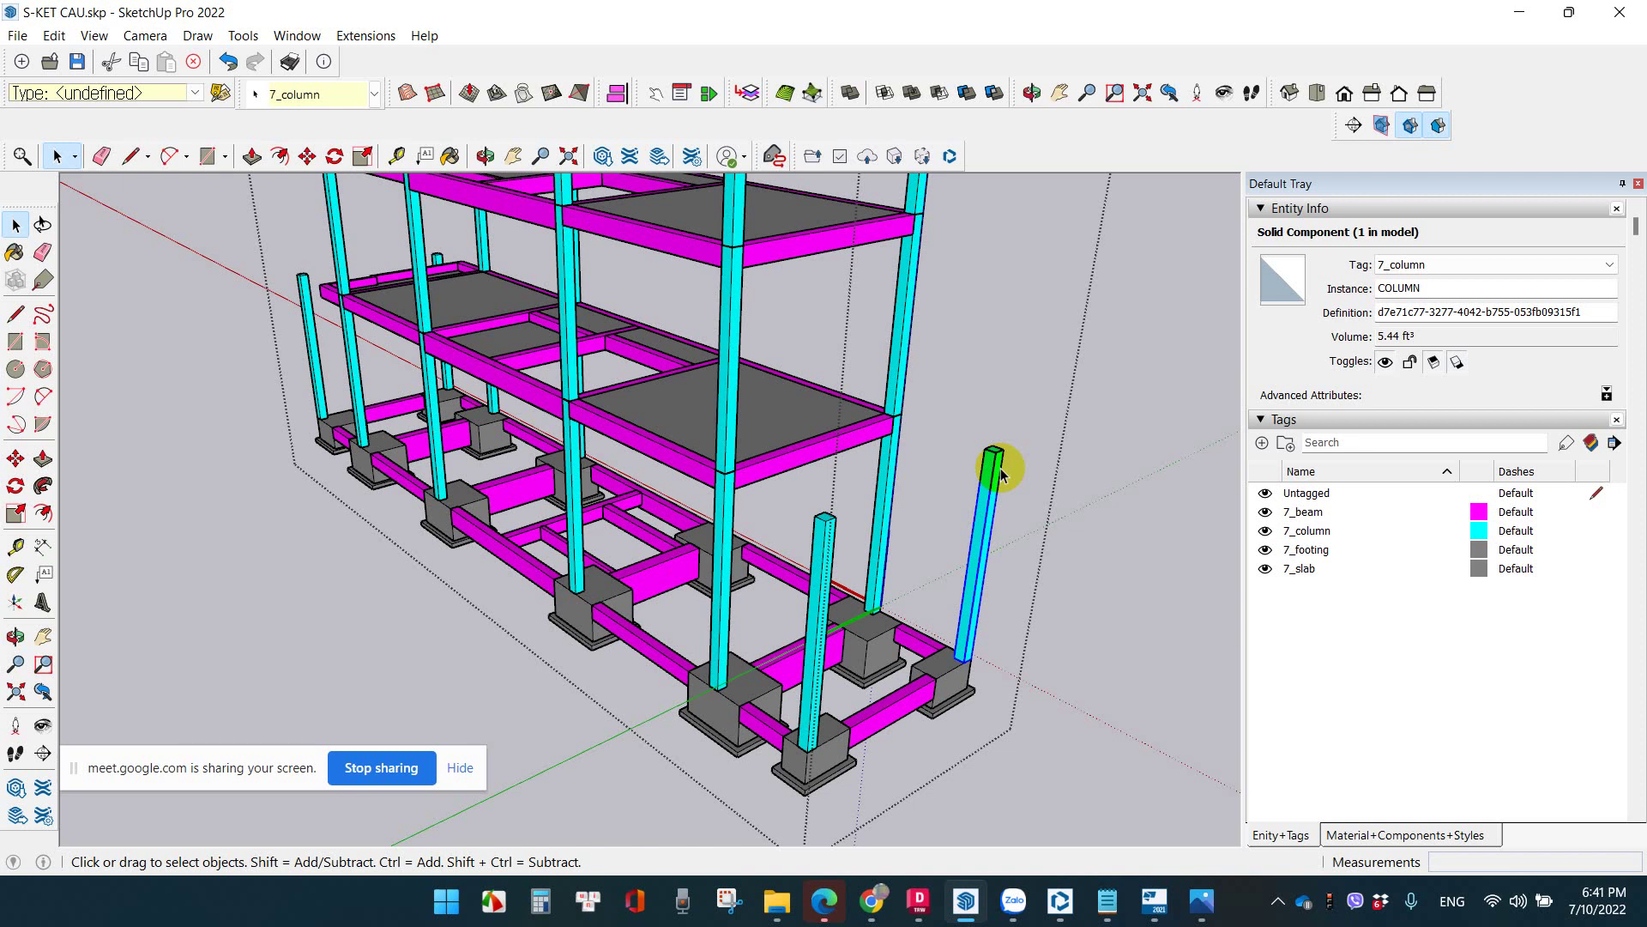
{"action": "left_click", "coordinate": [1106, 427]}
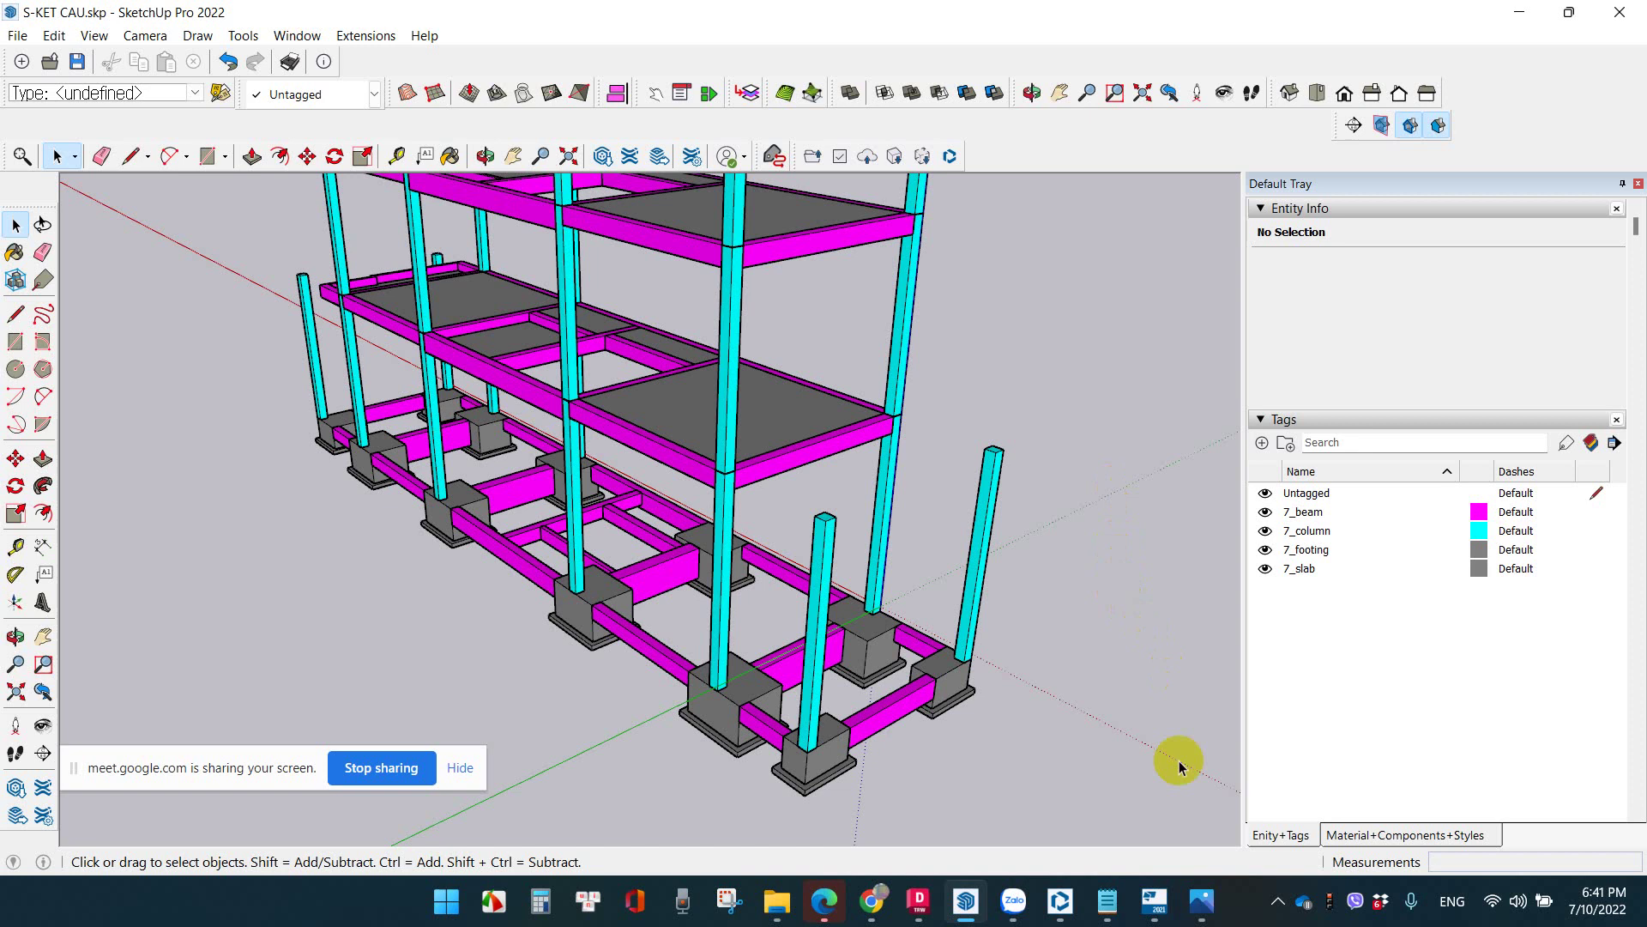
{"action": "left_click", "coordinate": [1201, 899]}
{"action": "scroll", "coordinate": [1113, 728], "scroll_direction": "down", "scroll_amount": 5}
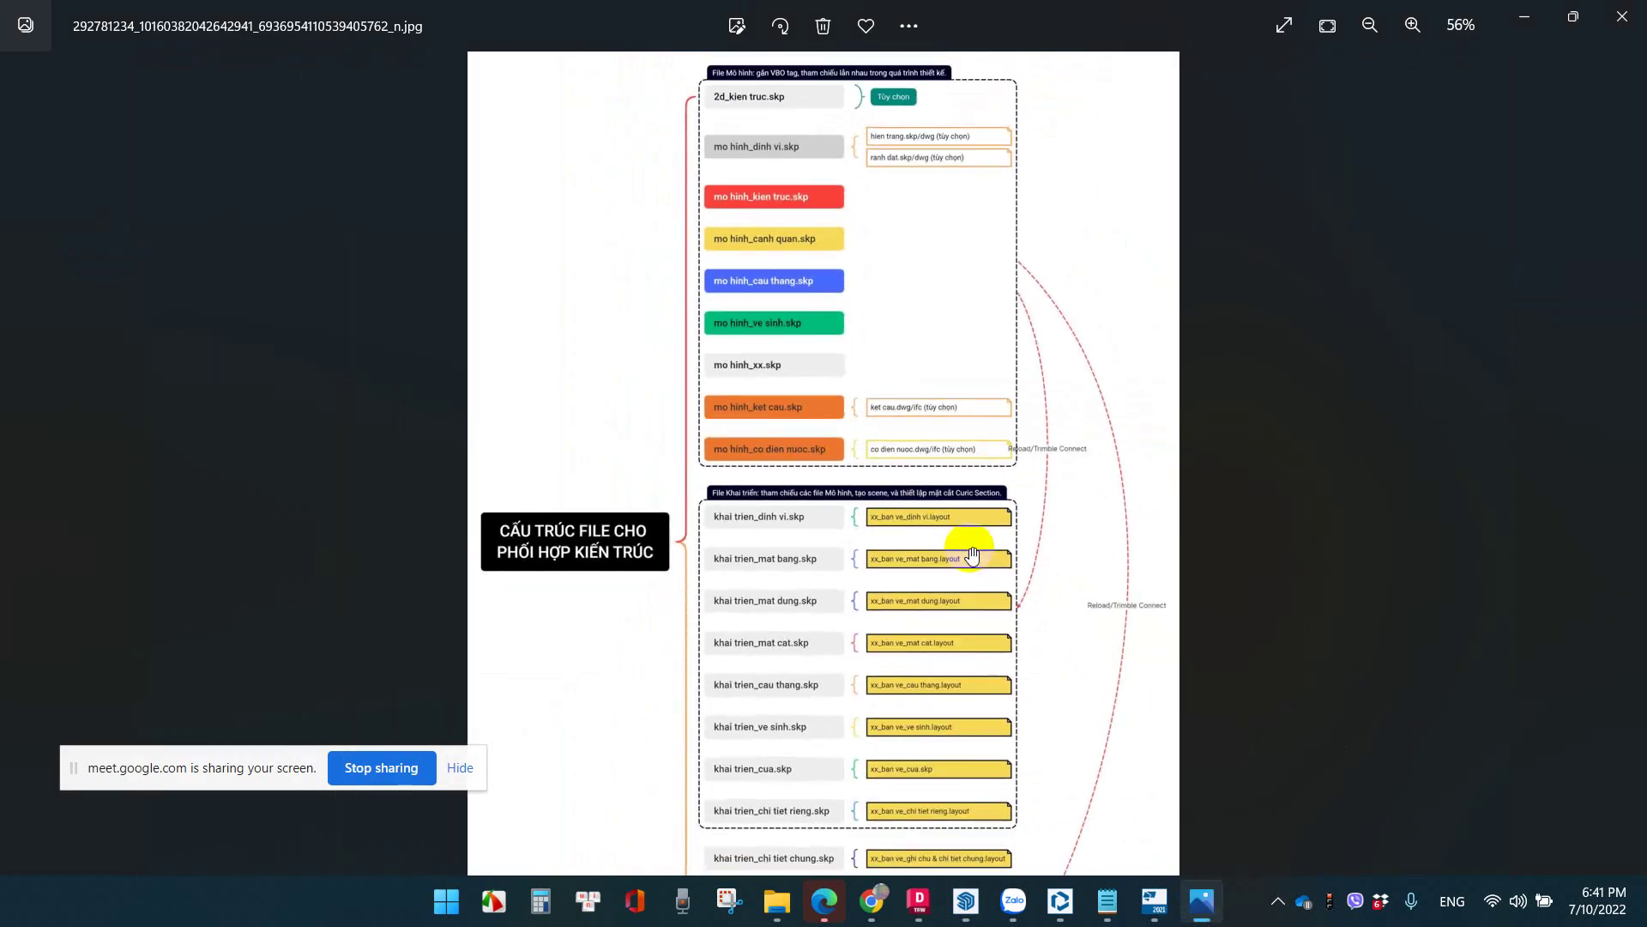
Zoom the diagram in Photos to 133%, then bring up the Facebook diagram post in Chrome
{"action": "scroll", "coordinate": [819, 451], "scroll_direction": "up", "scroll_amount": 5}
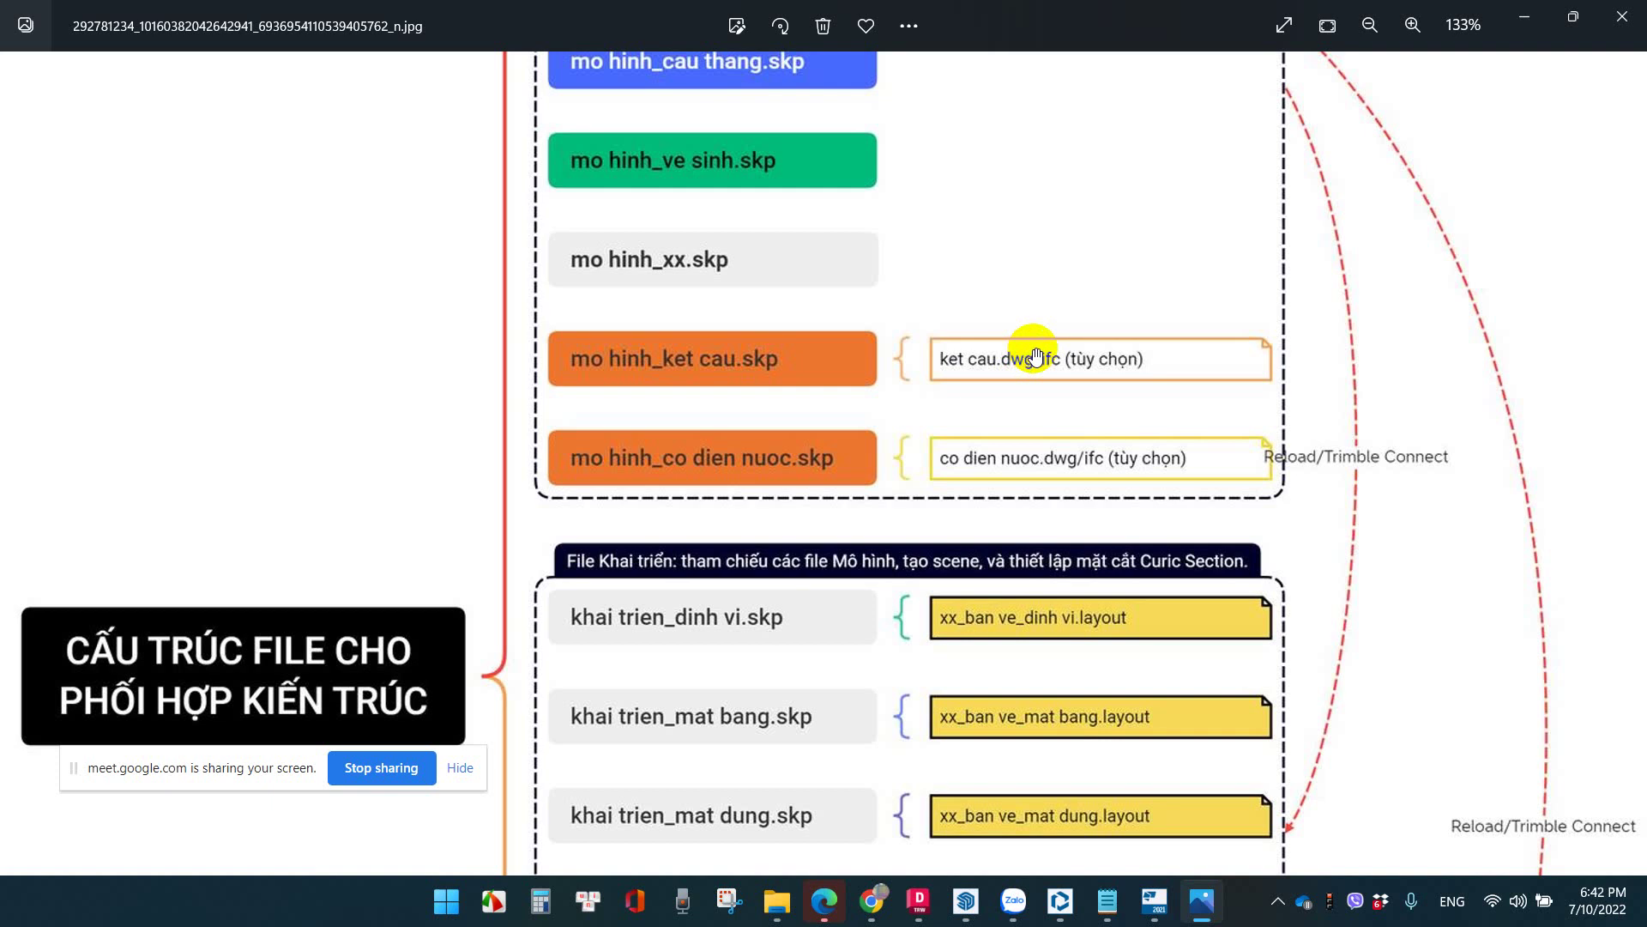
{"action": "left_click", "coordinate": [869, 894]}
{"action": "left_click", "coordinate": [809, 810]}
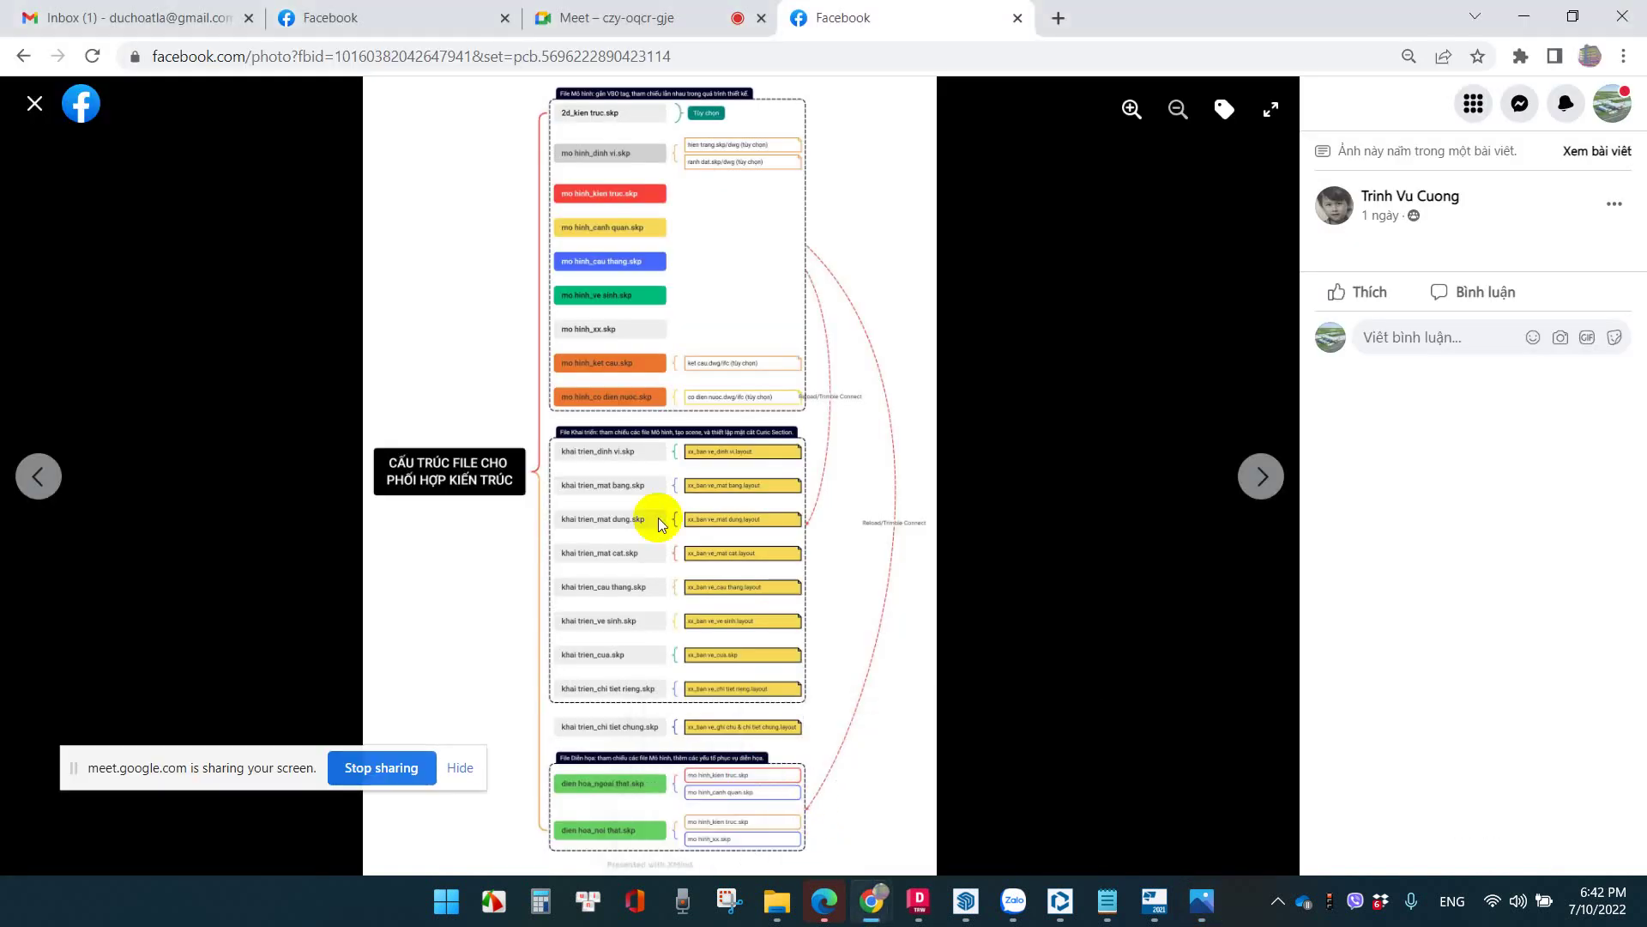
Switch to the Meet presentation tab and close the Windows Photos viewer
{"action": "left_click", "coordinate": [624, 8]}
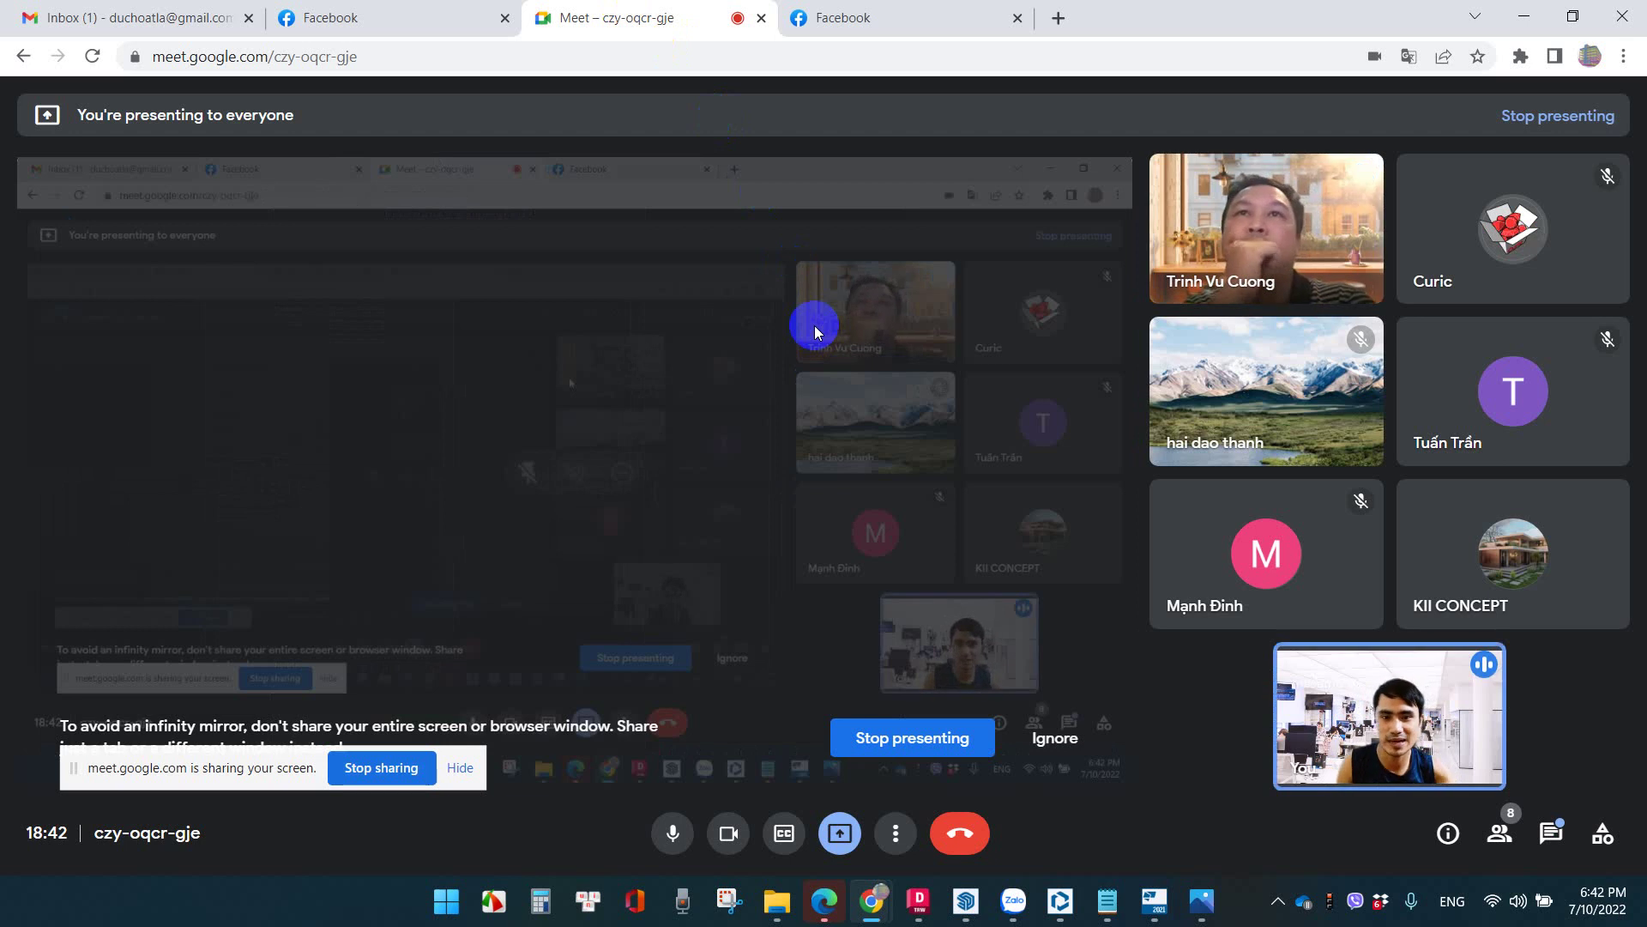
{"action": "left_click", "coordinate": [1199, 897]}
{"action": "left_click", "coordinate": [1622, 17]}
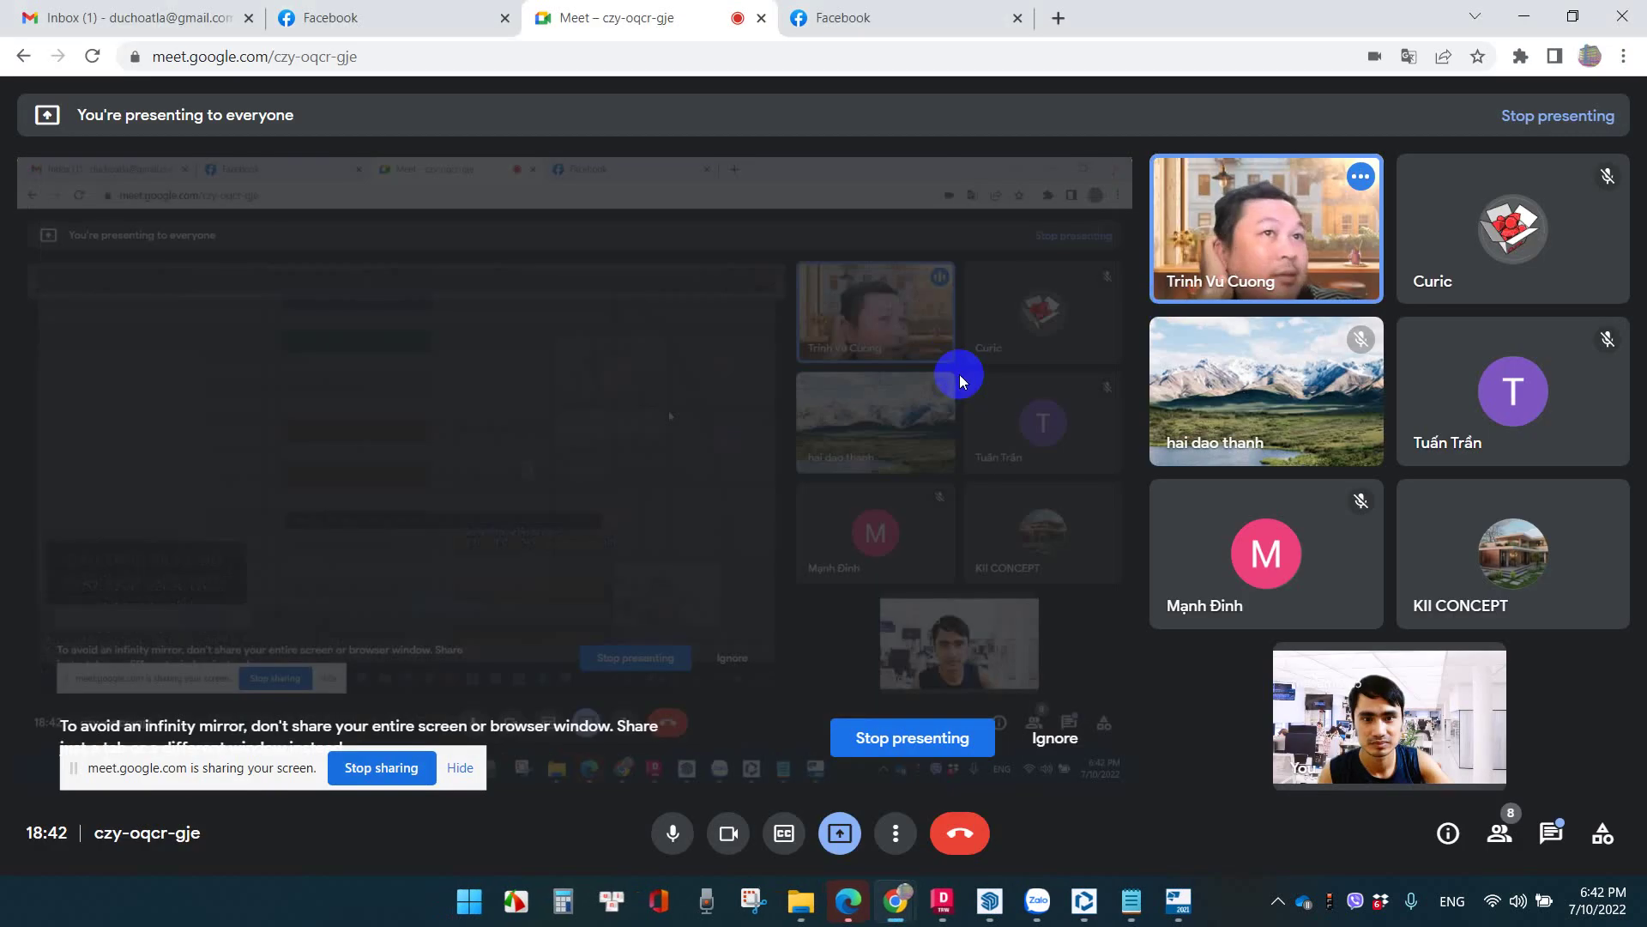
Close the fourth Facebook tab and leave the Google Meet call
{"action": "left_click", "coordinate": [1017, 18]}
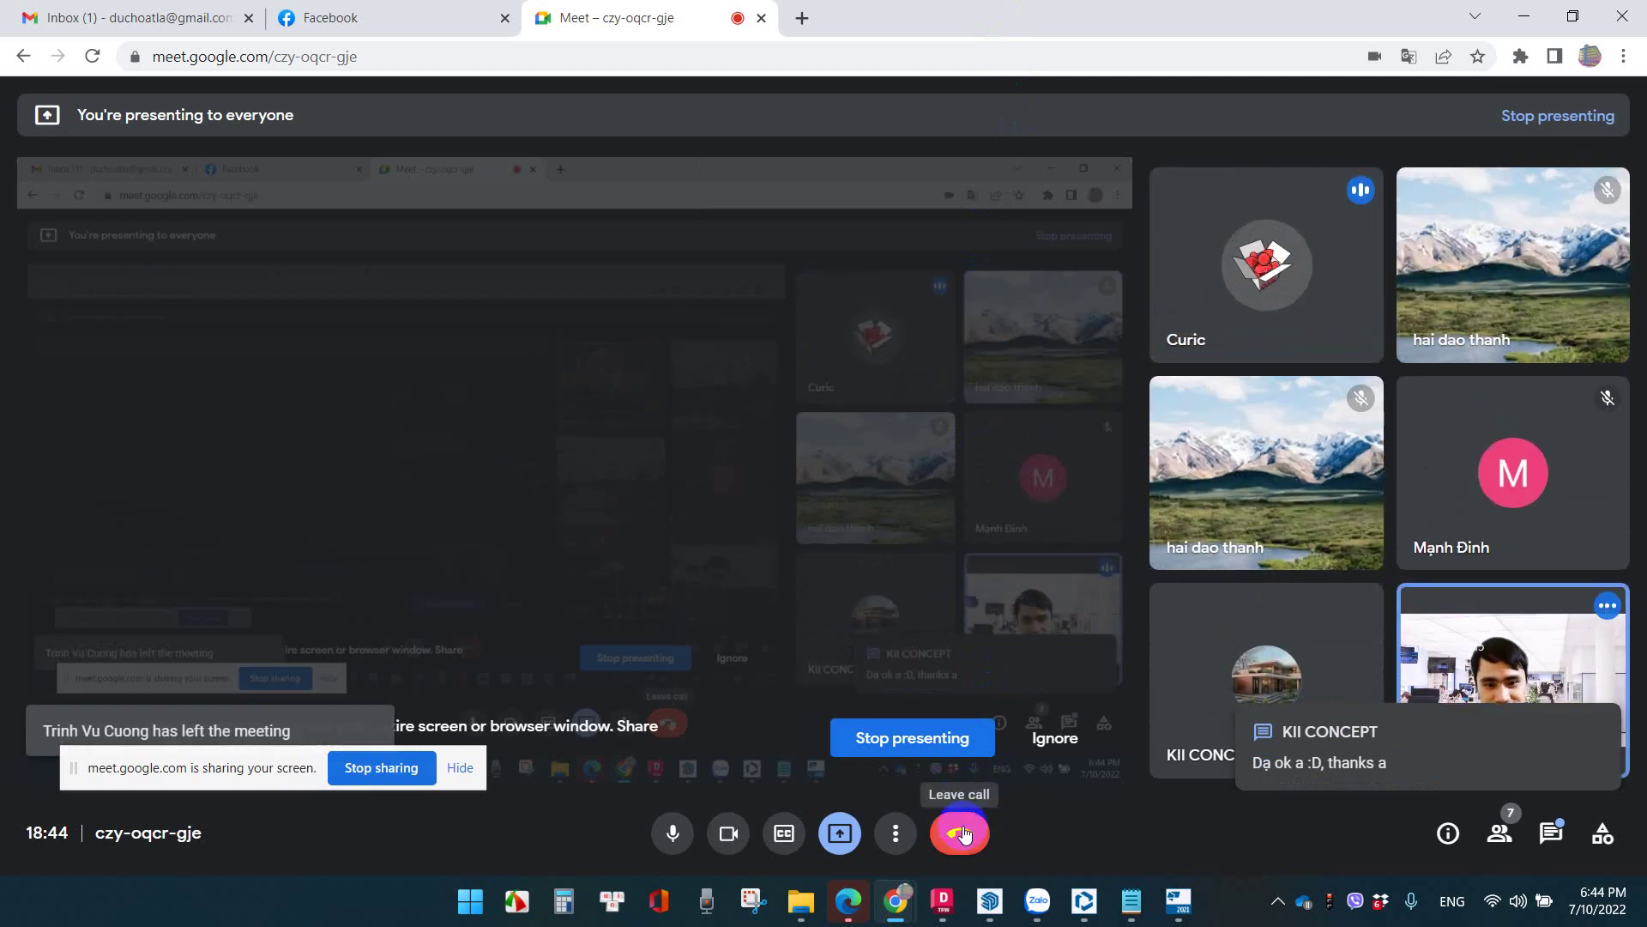
{"action": "left_click", "coordinate": [963, 833]}
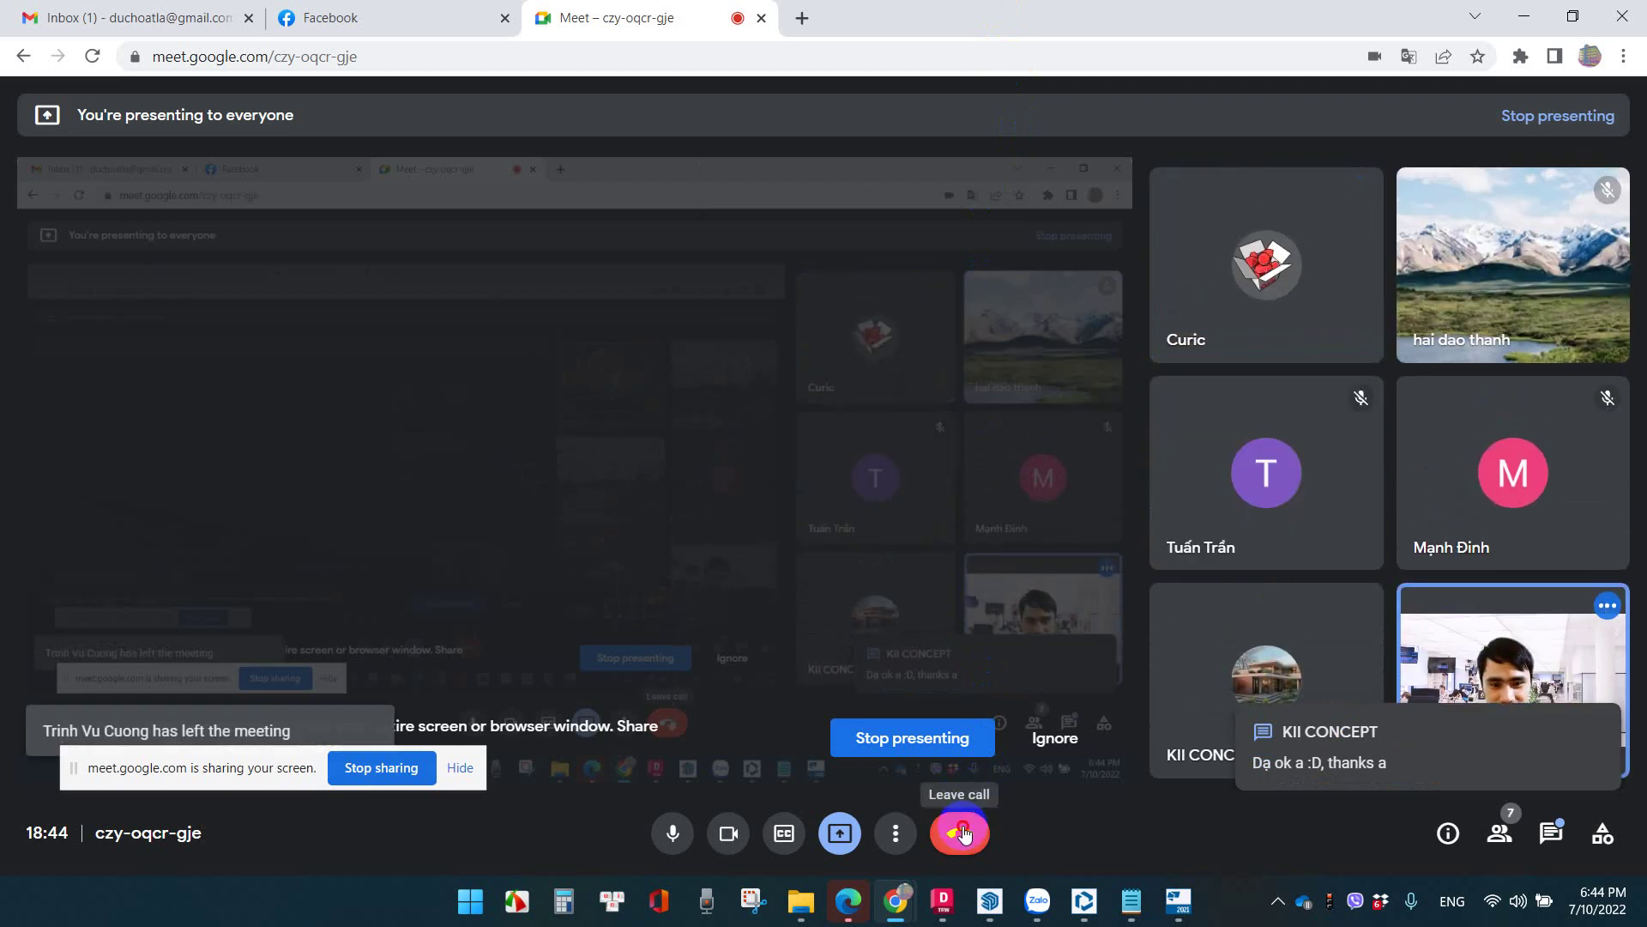